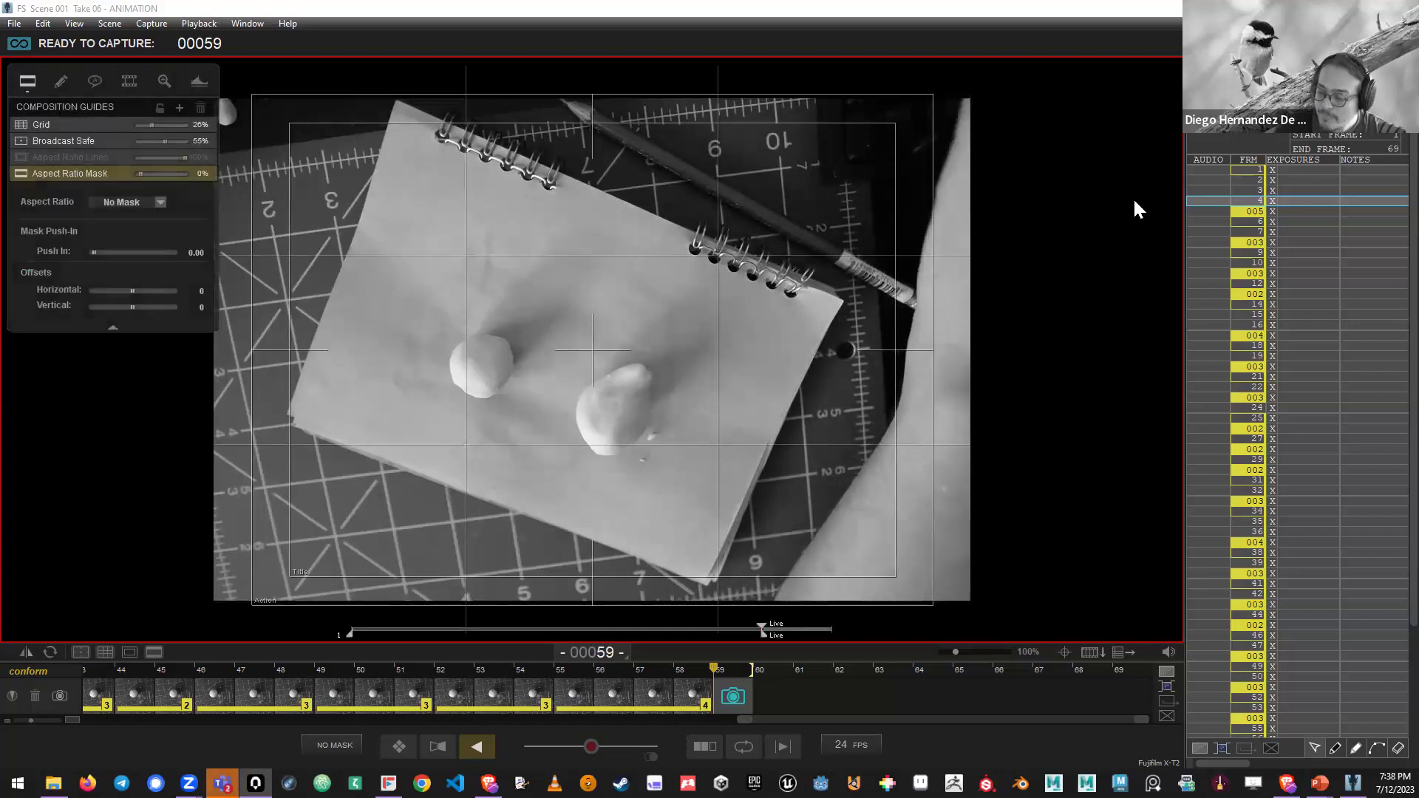
# - Switch to the Anyware PCoIP Client remote desktop at full screen size and minimize its Teams chat window
pyautogui.hotkey('alt', 'Tab')
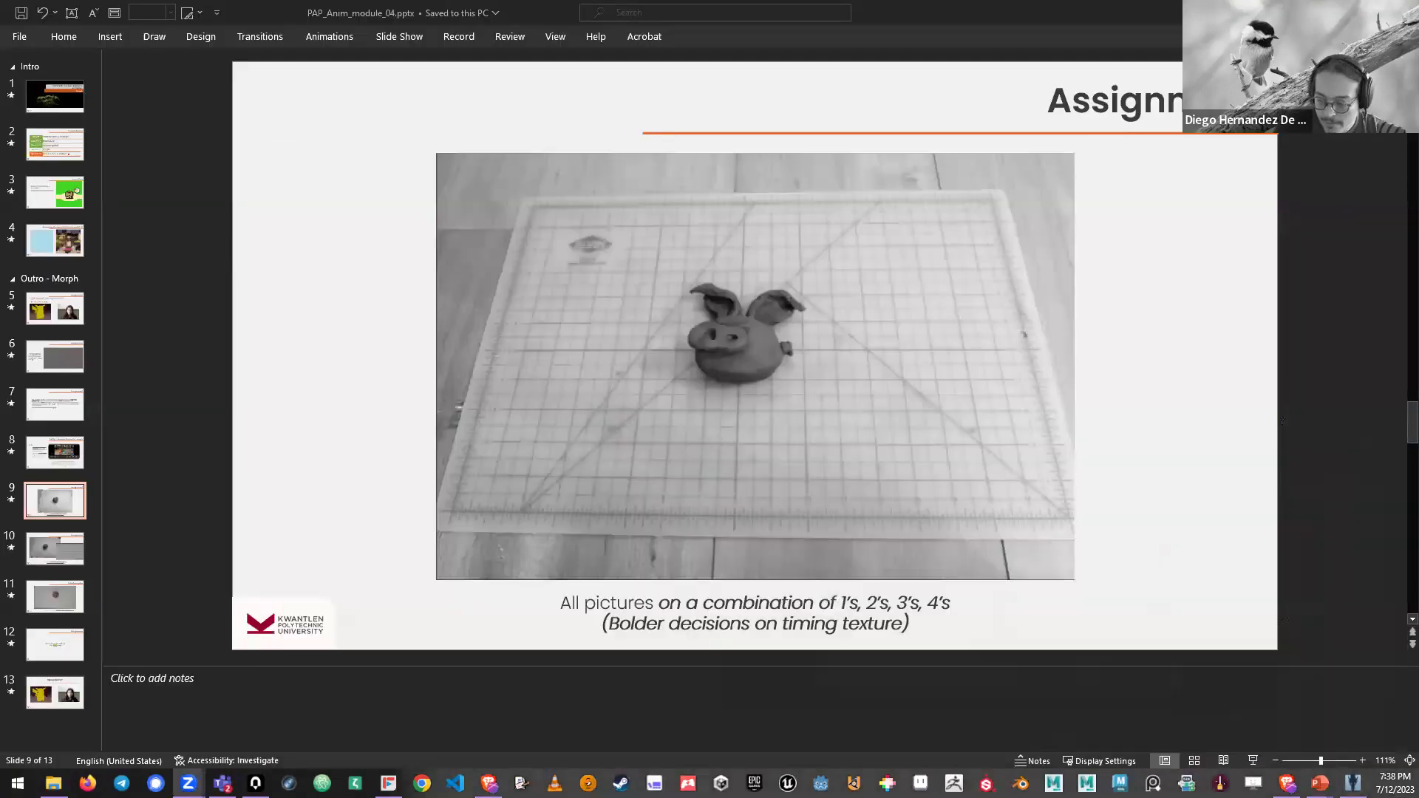
pyautogui.hotkey('alt', 'Tab')
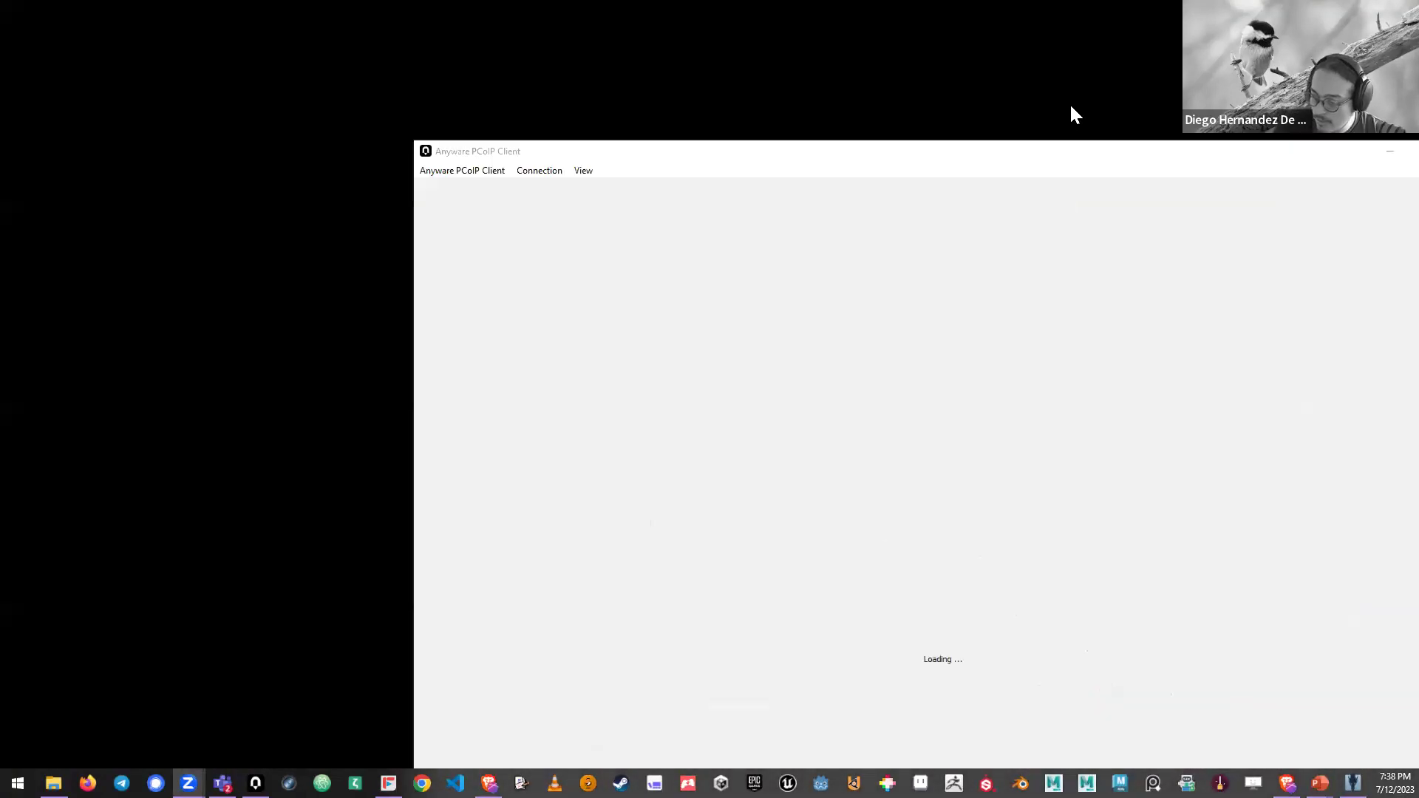
pyautogui.click(1040, 159)
pyautogui.moveTo(1040, 158); pyautogui.dragTo(798, 3)
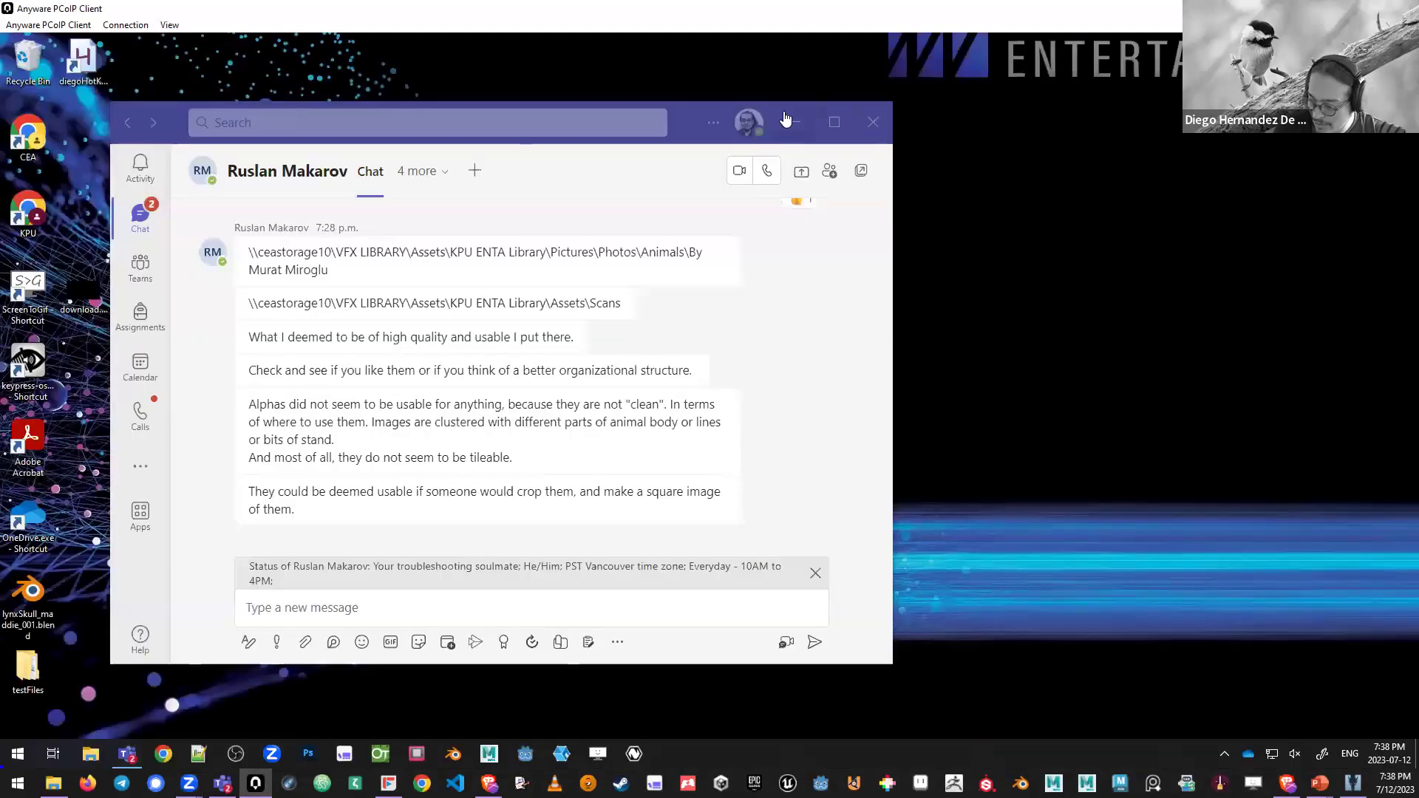
pyautogui.click(787, 121)
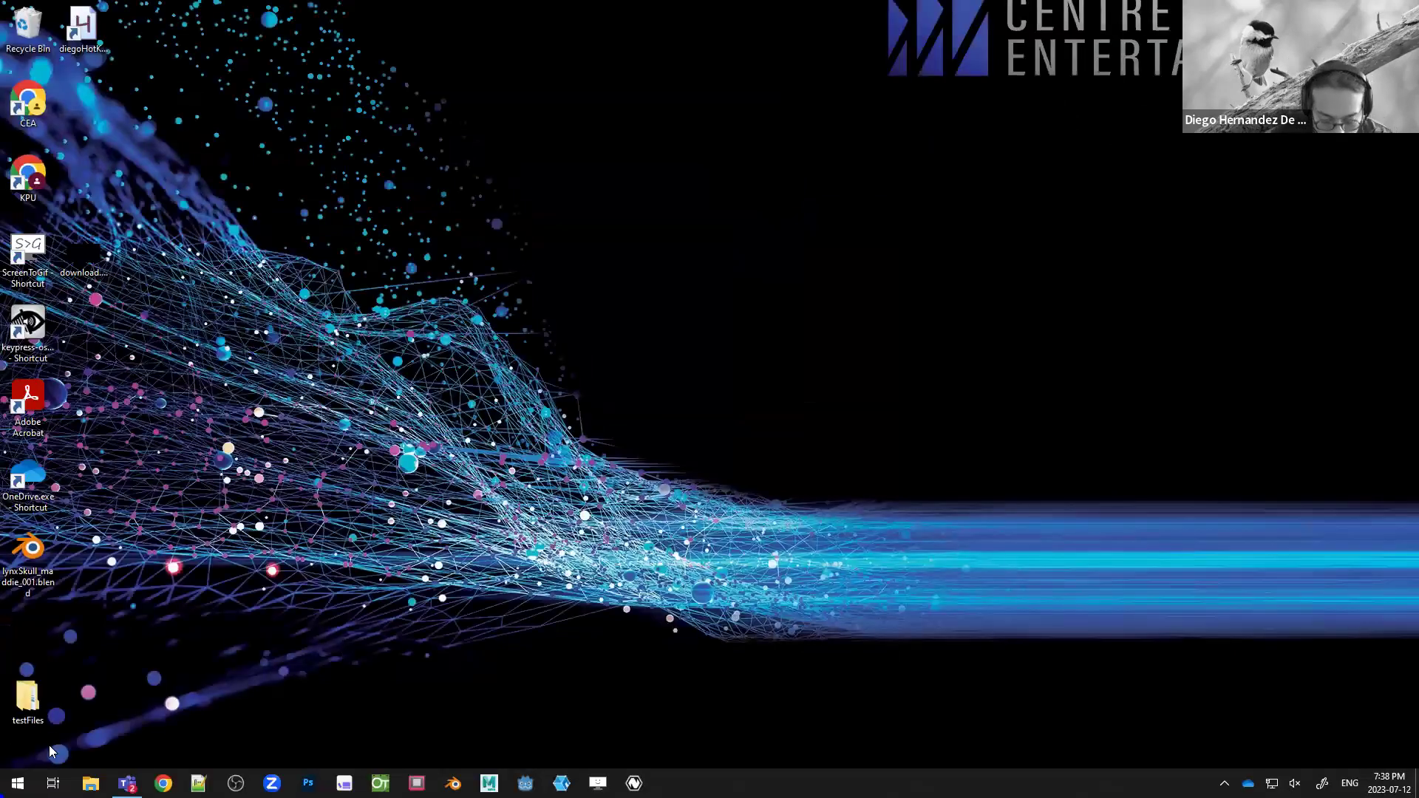
# - Open File Explorer at the files folder on the H: drive and select the PAP folder
pyautogui.click(89, 782)
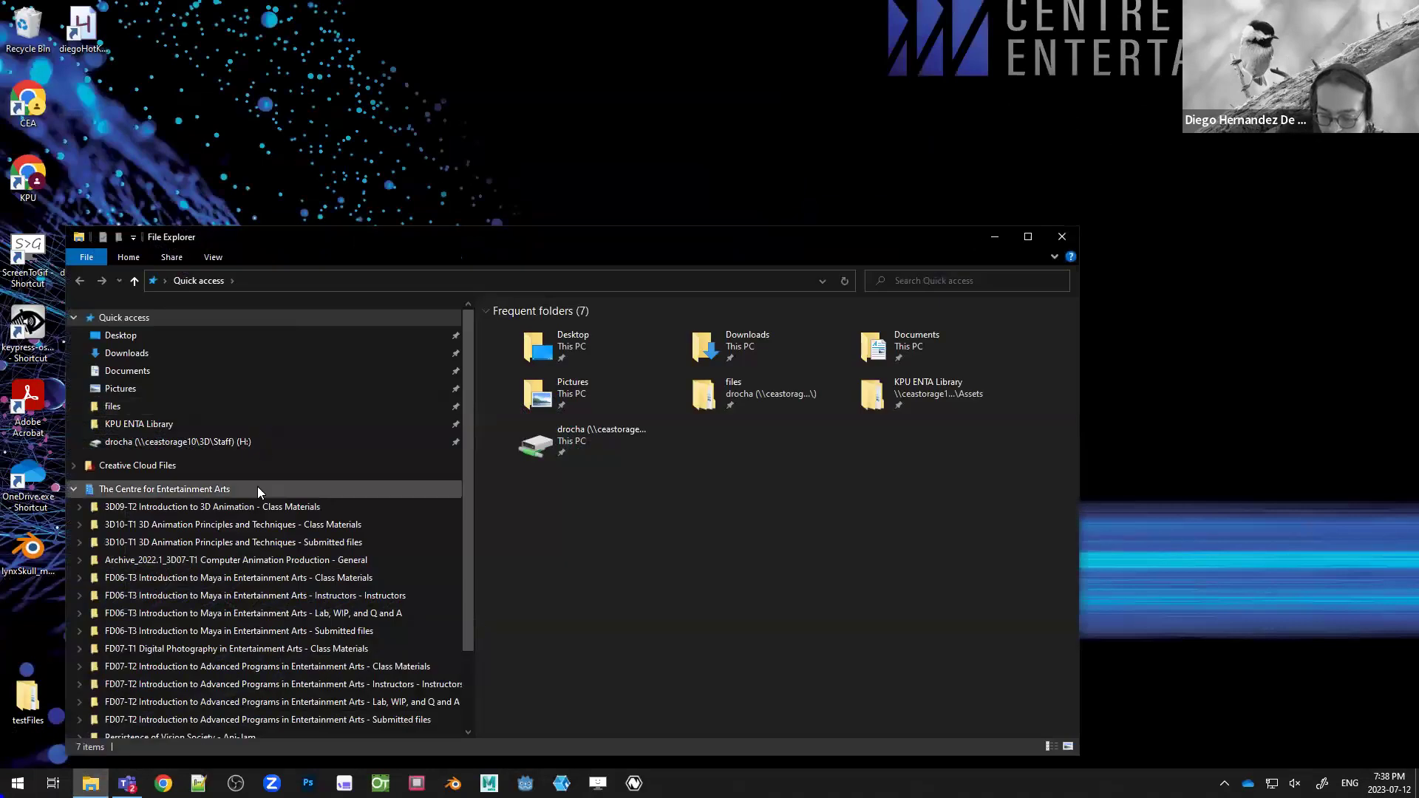
pyautogui.click(232, 406)
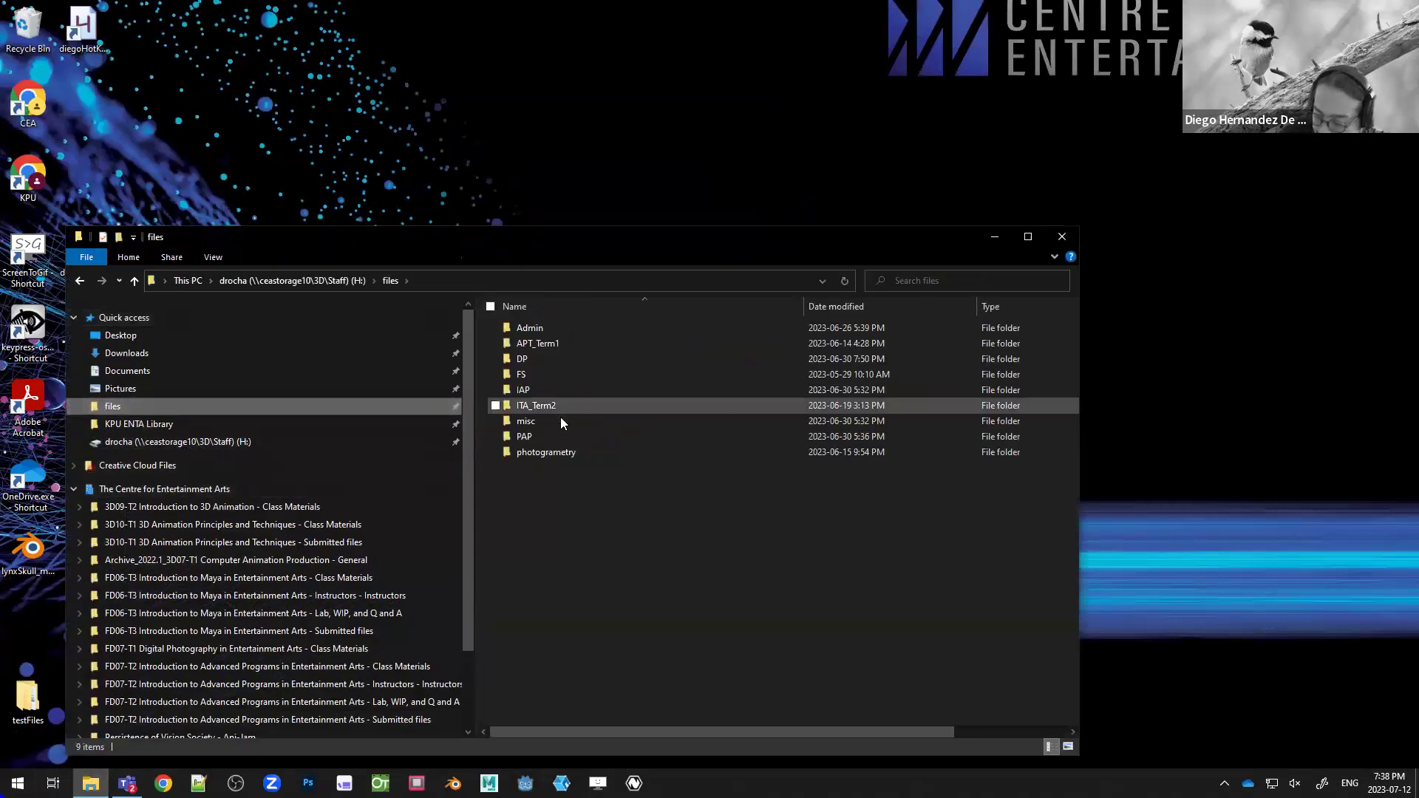
pyautogui.click(551, 447)
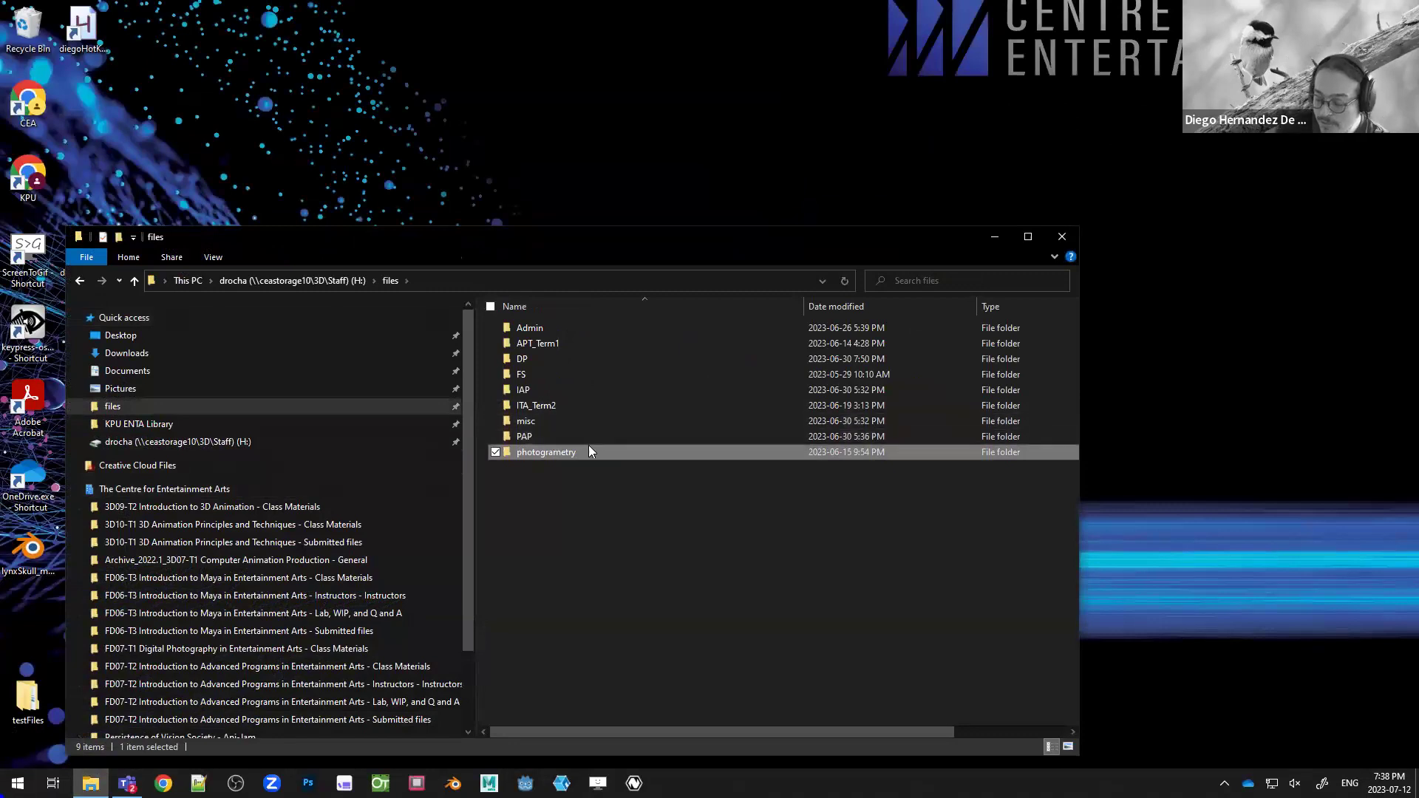
pyautogui.click(541, 434)
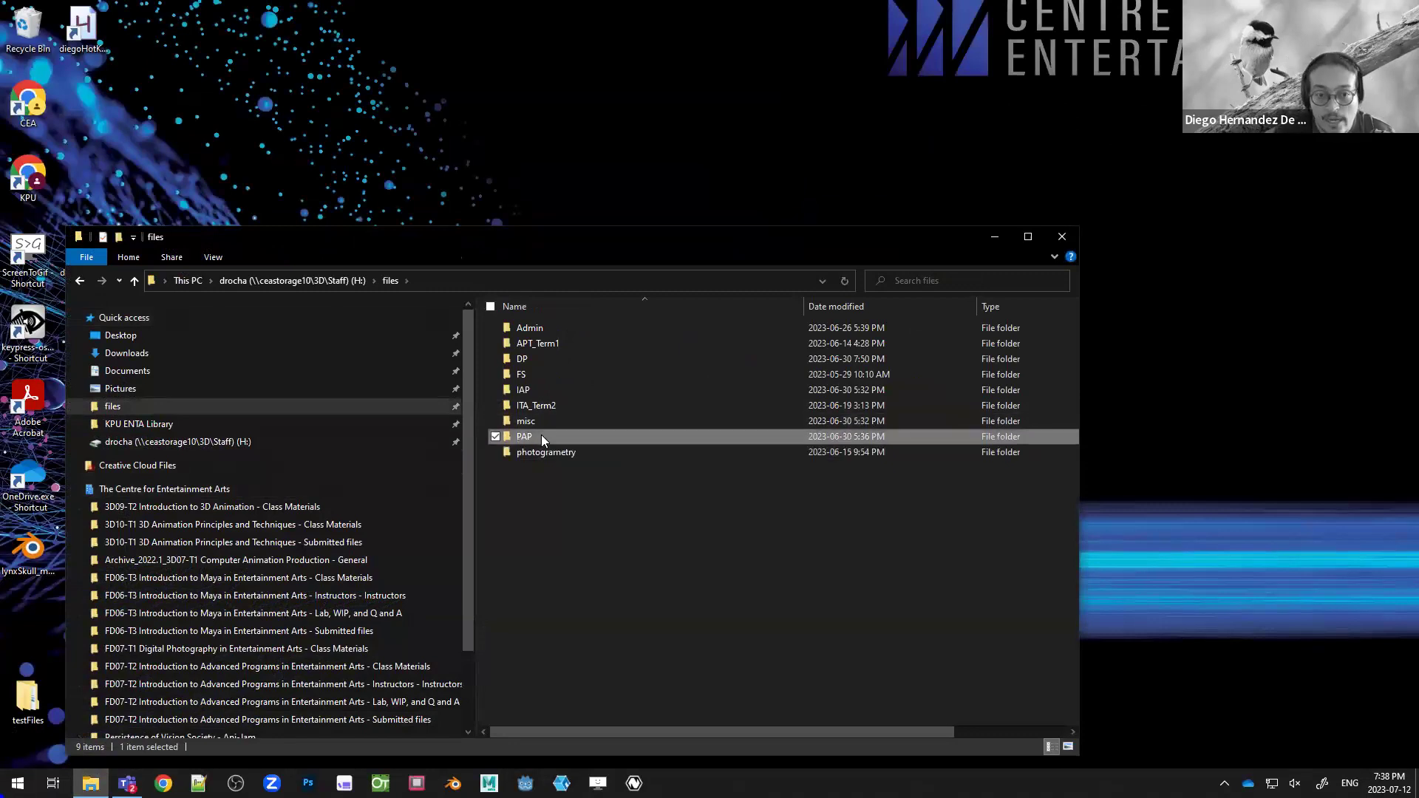
pyautogui.press('Up')
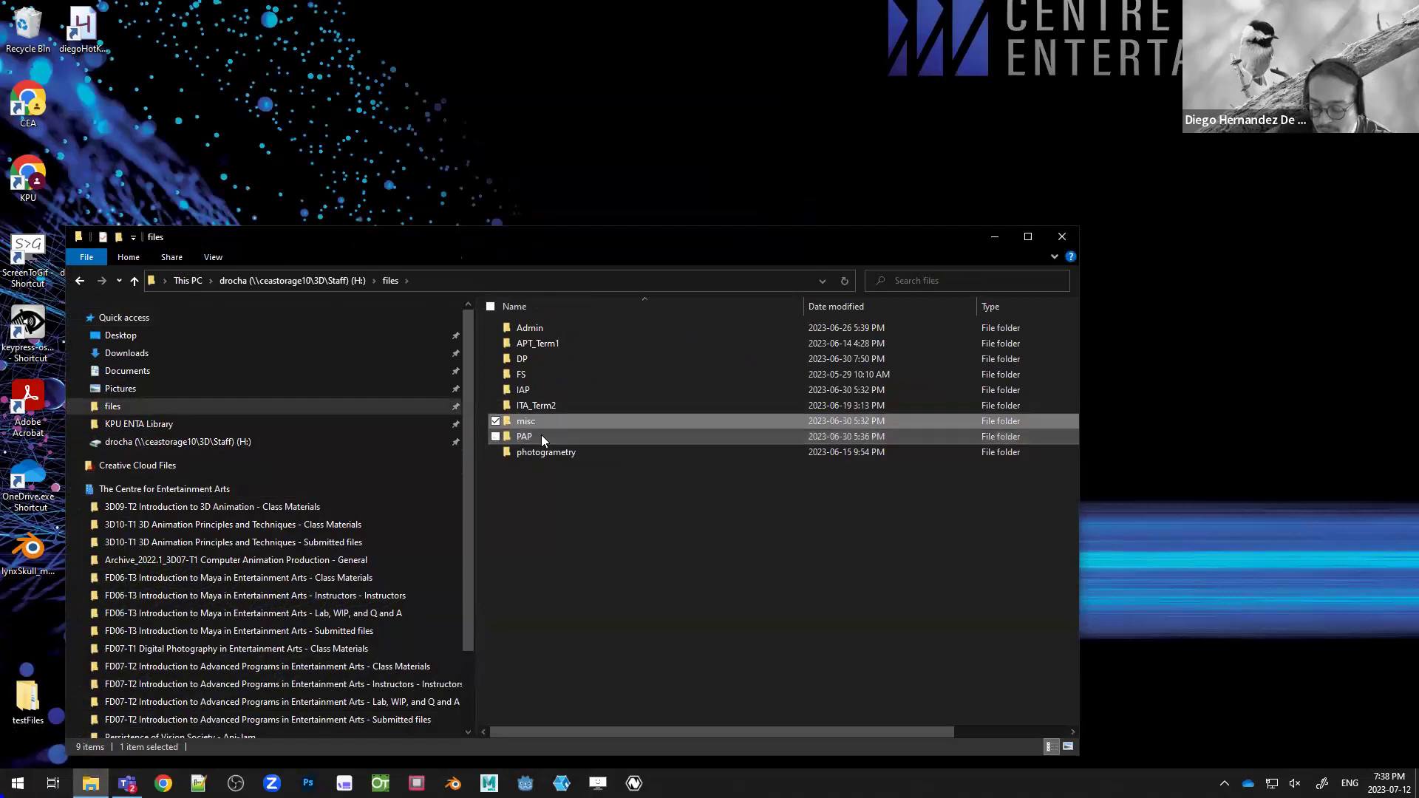
pyautogui.press('Down')
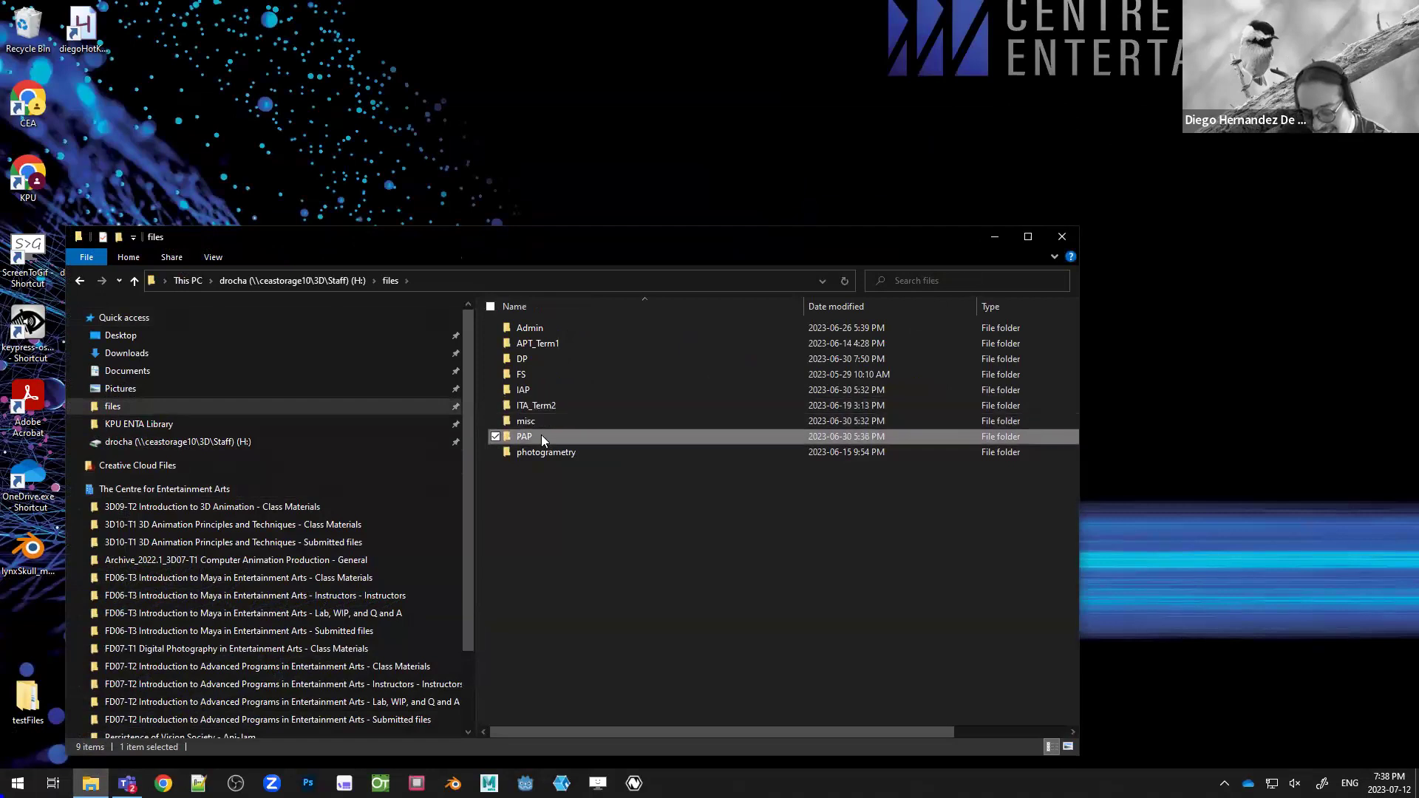
pyautogui.press('Up')
pyautogui.press('Up')
pyautogui.press('Up')
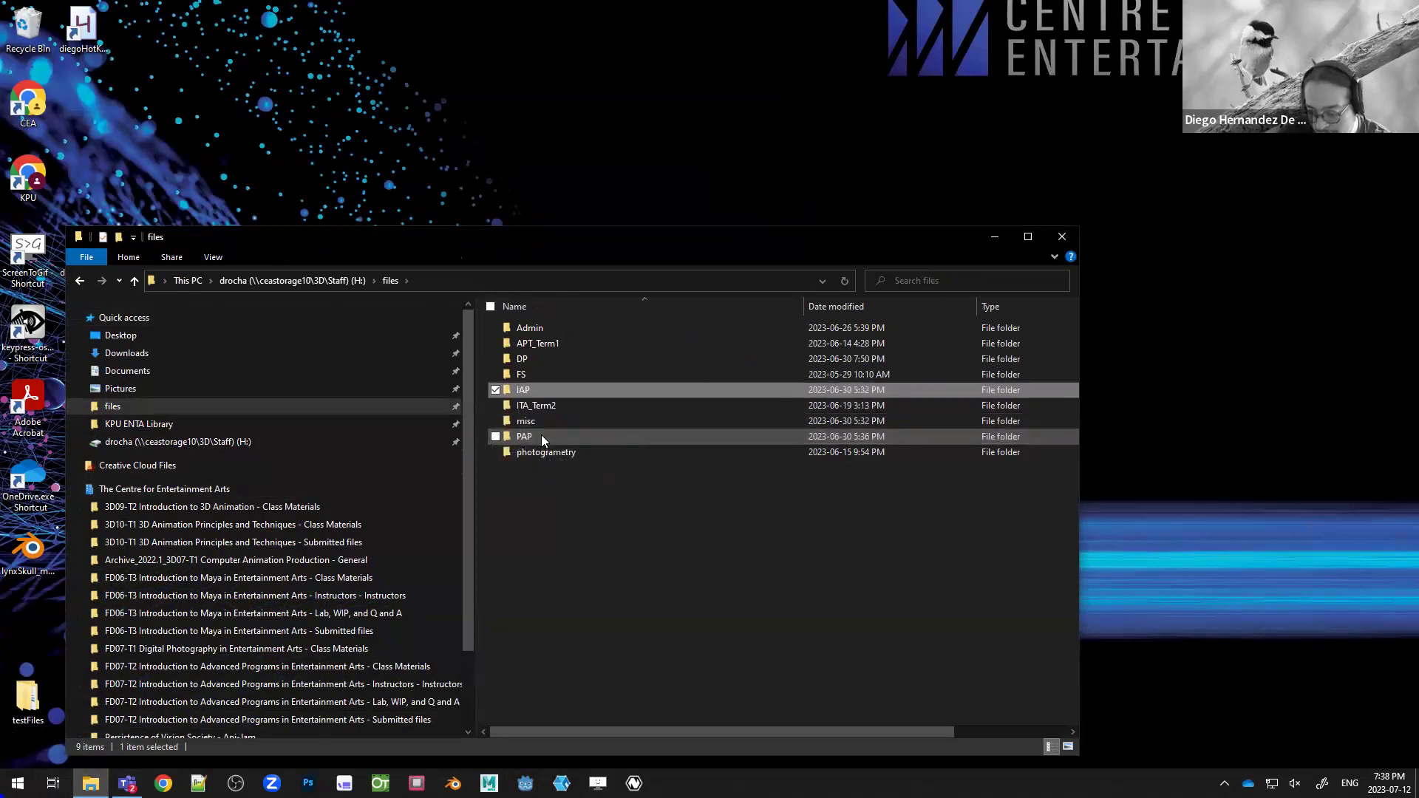
pyautogui.press('Return')
pyautogui.press('Down')
pyautogui.hotkey('alt', 'Up')
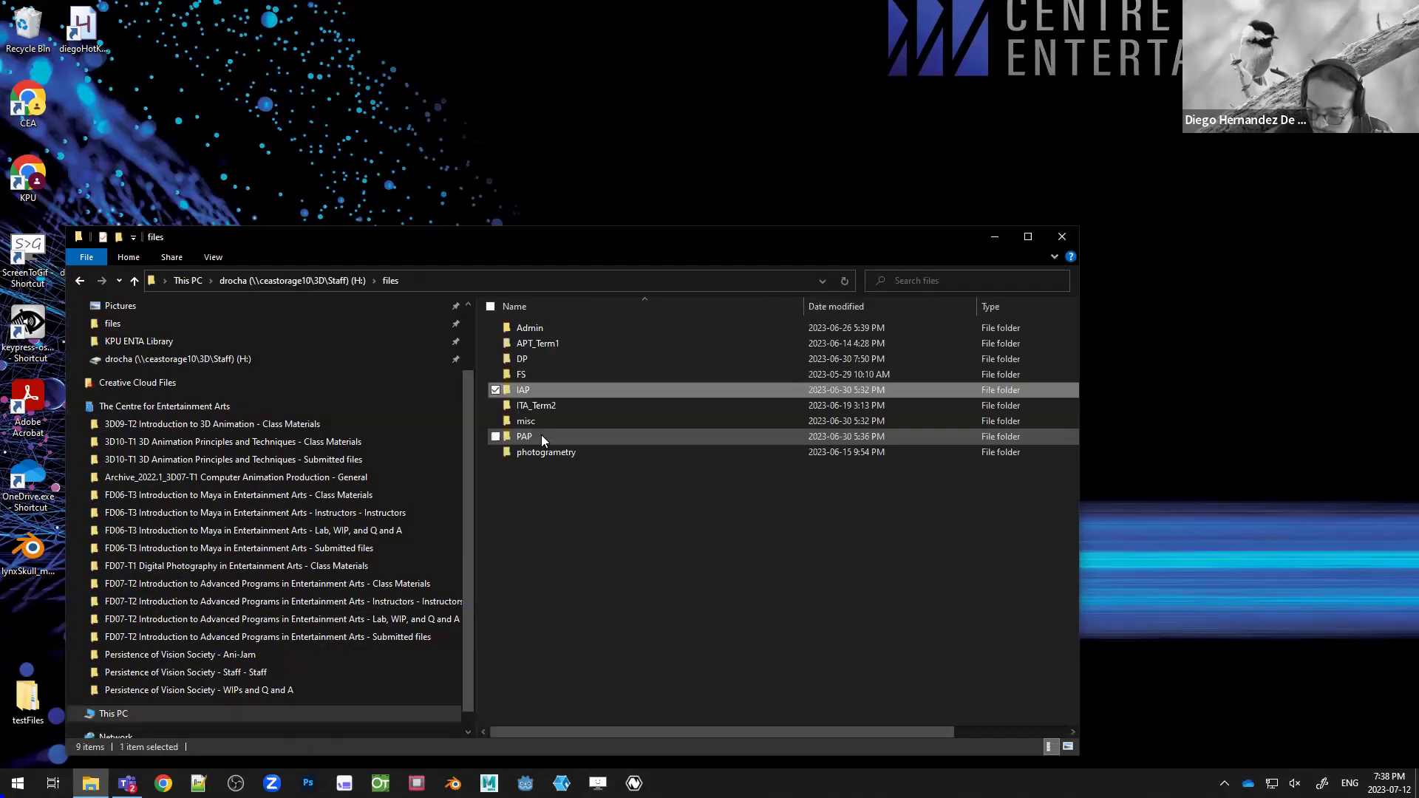
pyautogui.press('Down')
pyautogui.press('Down')
pyautogui.press('Down')
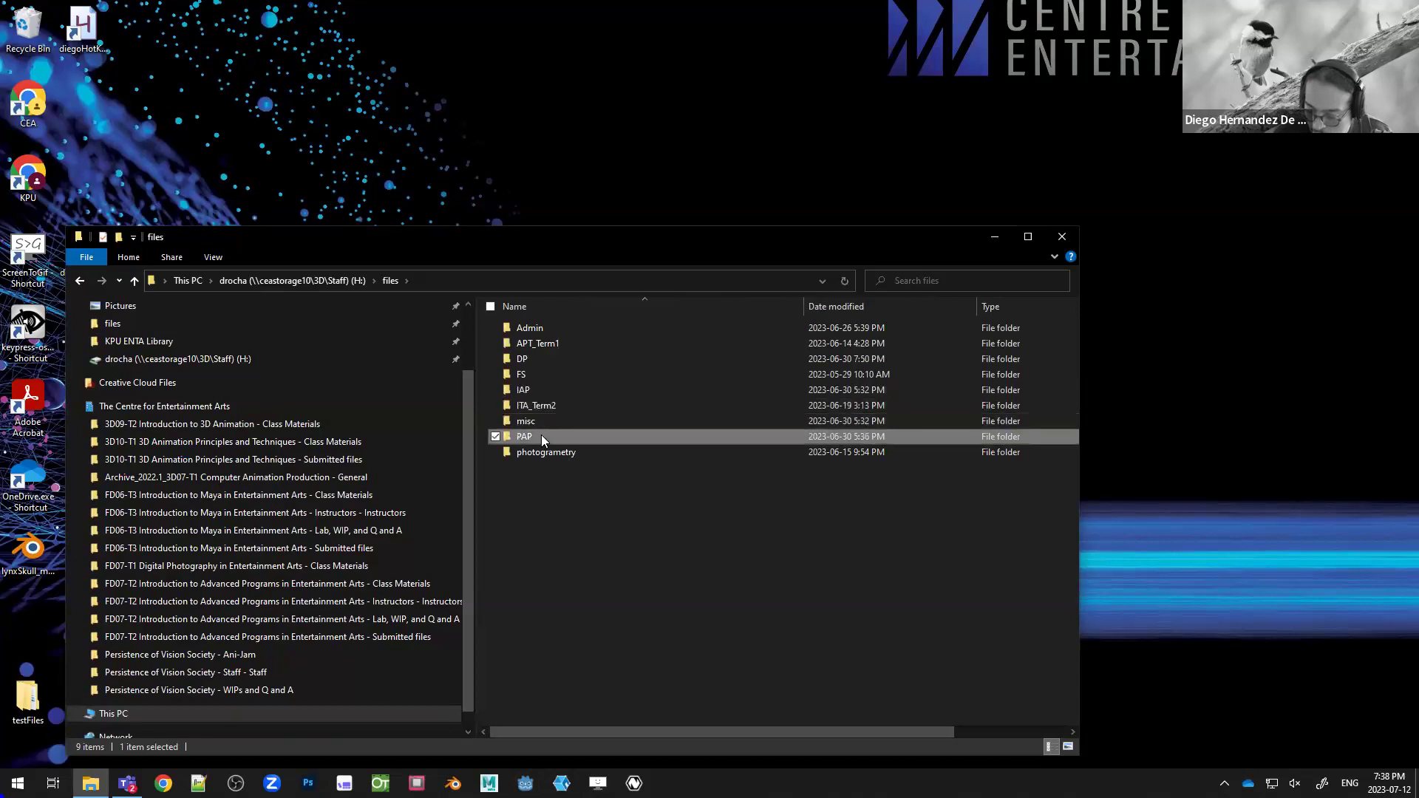
# - Open the vfx folder inside the PAP folder
pyautogui.press('Return')
pyautogui.press('Down')
pyautogui.press('Return')
pyautogui.press('Down')
pyautogui.press('Down')
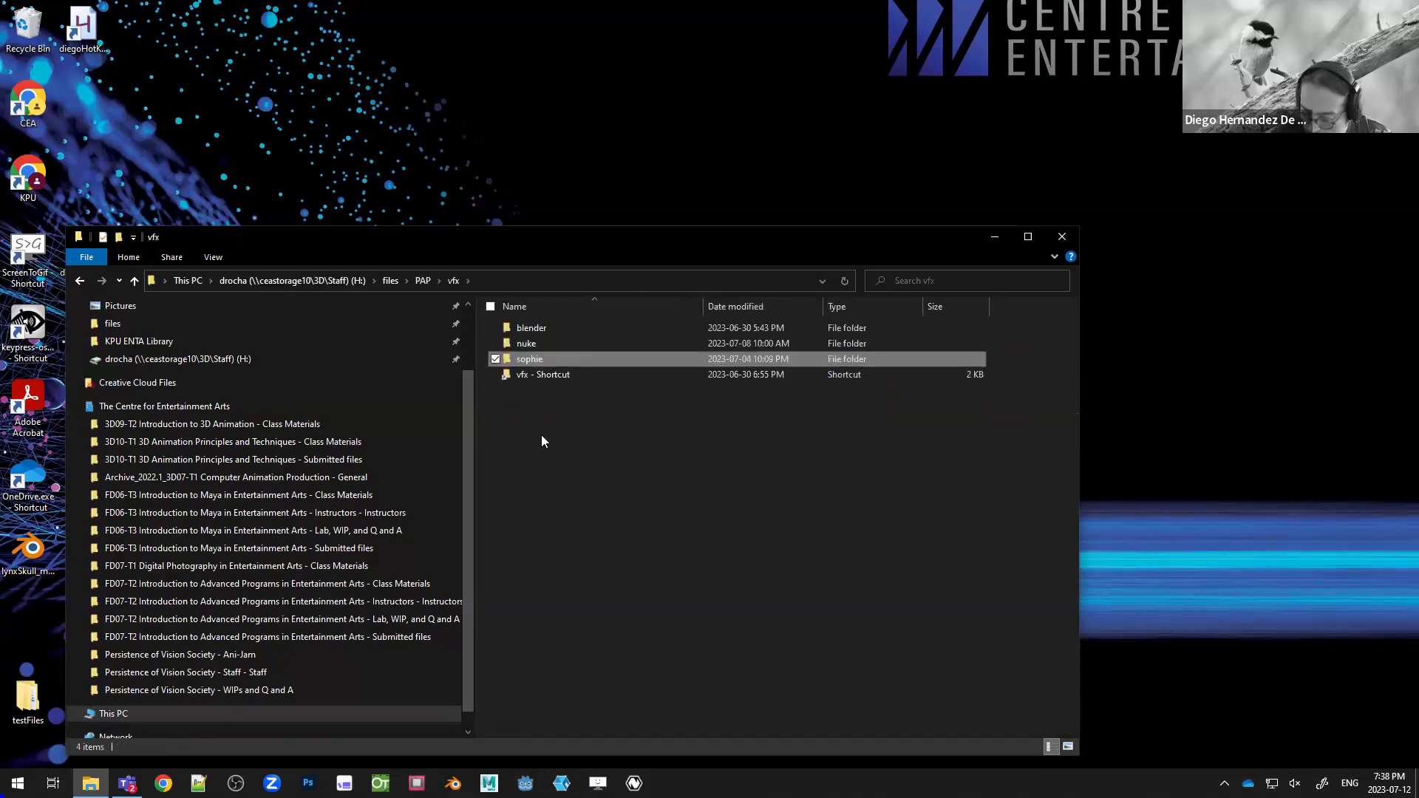
pyautogui.press('Up')
pyautogui.press('Up')
pyautogui.press('Return')
pyautogui.hotkey('alt', 'Up')
pyautogui.press('Down')
pyautogui.press('Down')
pyautogui.hotkey('alt', 'Left')
pyautogui.hotkey('alt', 'Left')
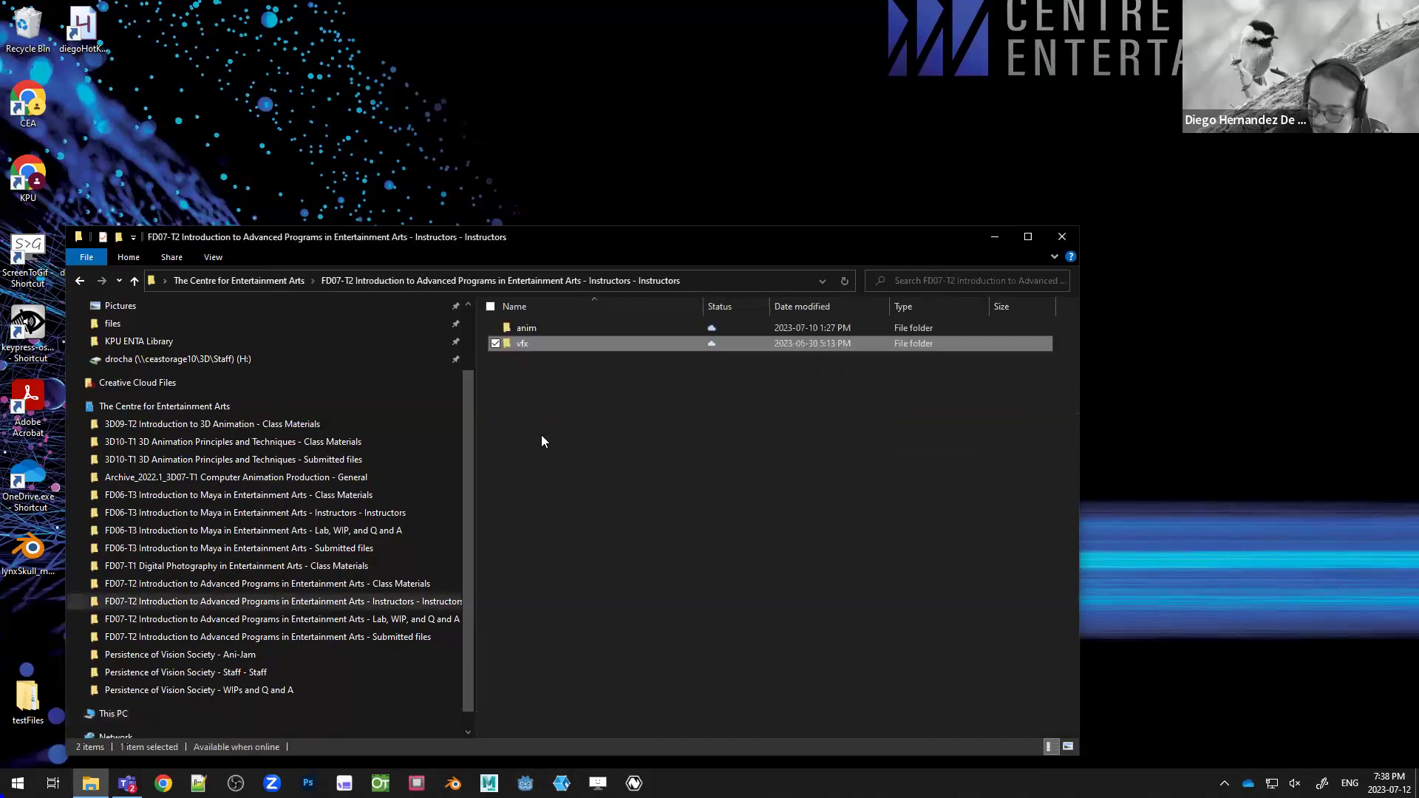
pyautogui.press('Up')
pyautogui.press('Down')
pyautogui.press('Return')
pyautogui.press('End')
pyautogui.hotkey('alt', 'Up')
pyautogui.hotkey('alt', 'Up')
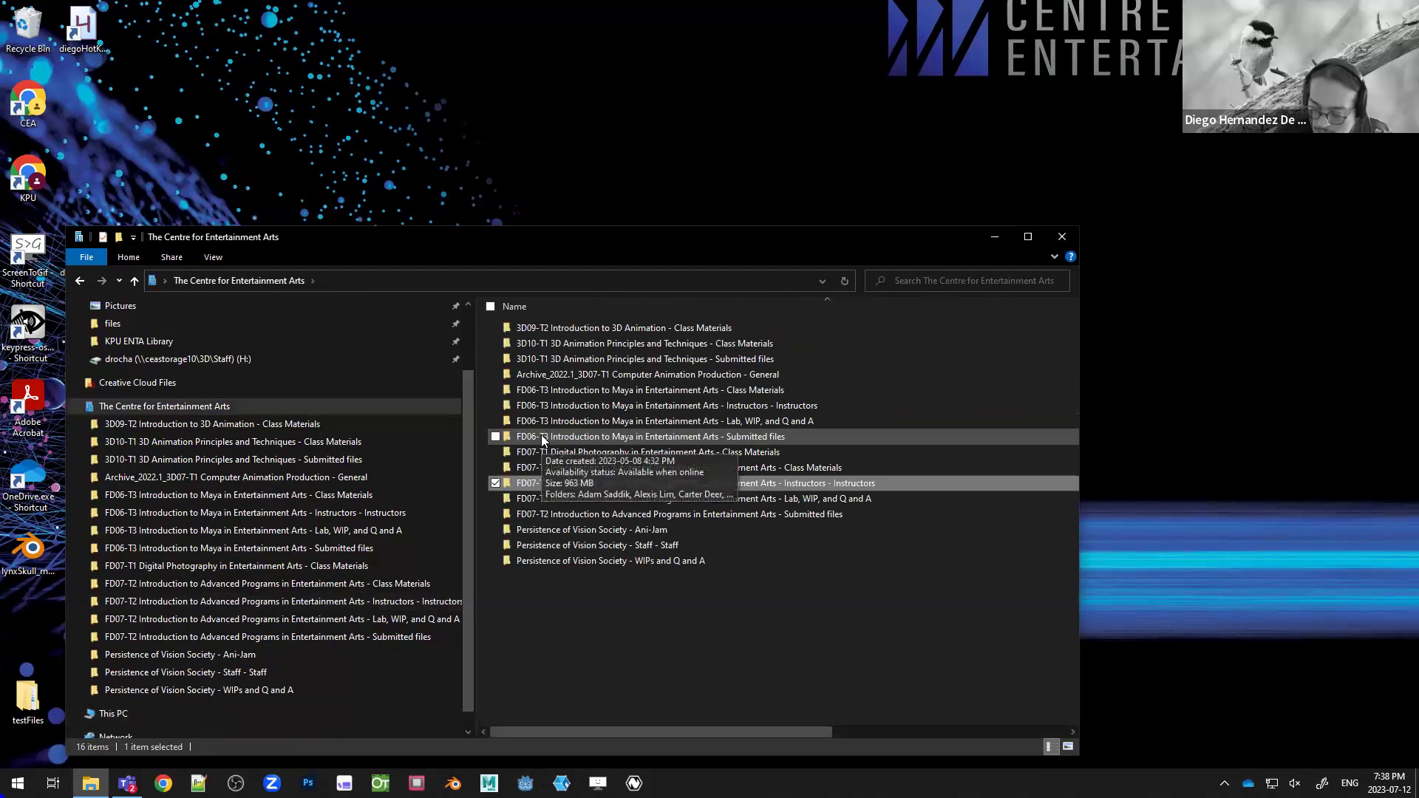
pyautogui.doubleClick(81, 284)
pyautogui.click(81, 283)
pyautogui.click(81, 284)
pyautogui.click(81, 284)
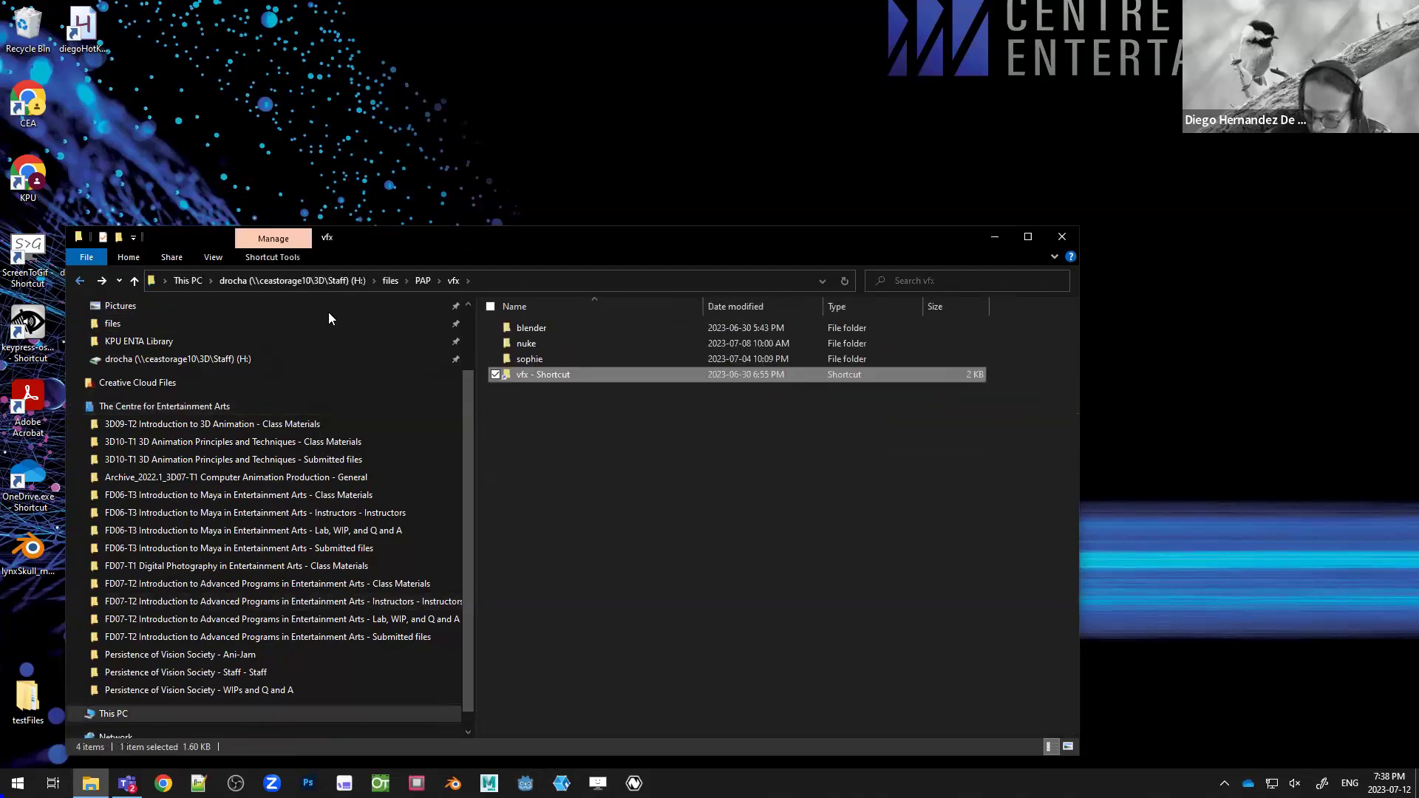
# - Open the sophie folder inside vfx and go into its sophie_blender subfolder
pyautogui.doubleClick(576, 362)
pyautogui.press('Up')
pyautogui.press('Up')
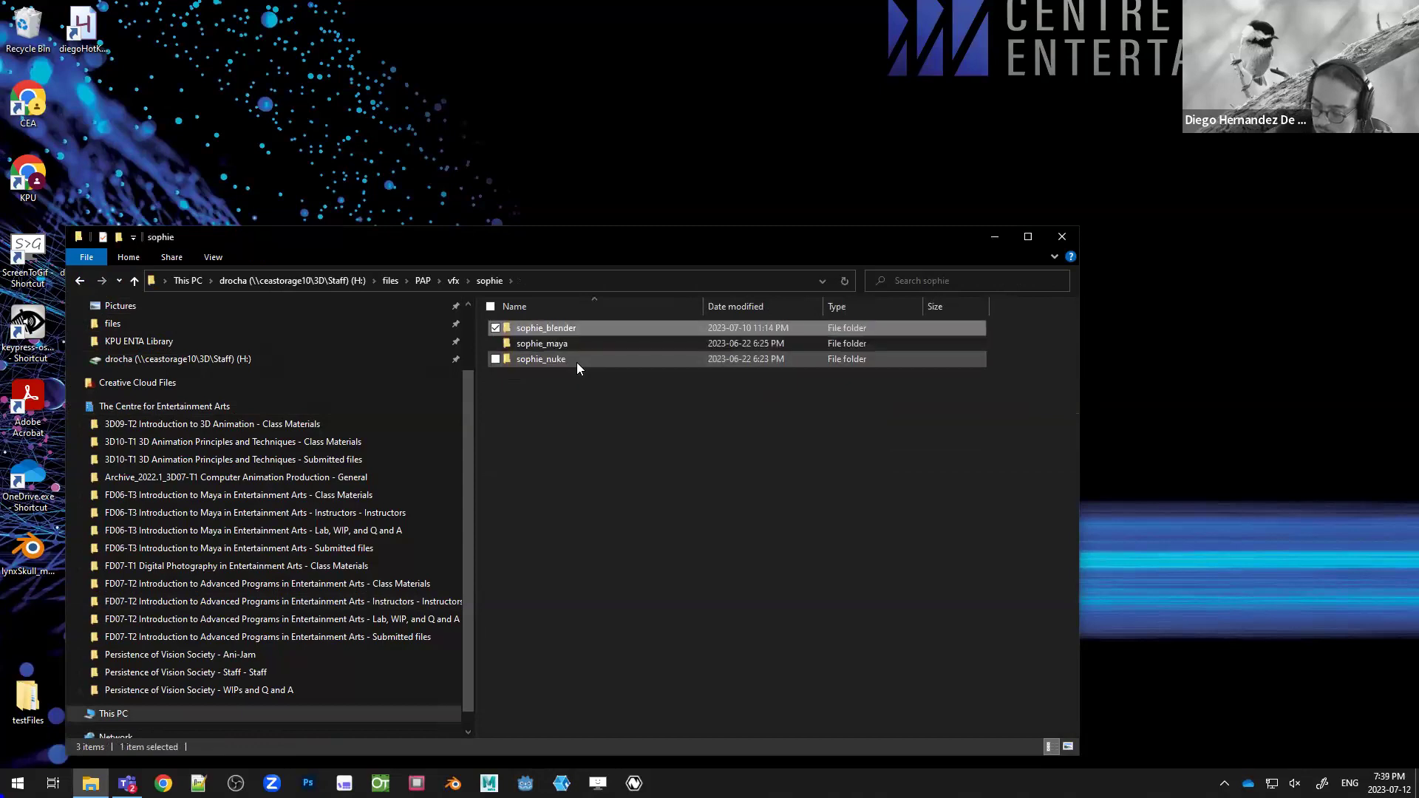
pyautogui.press('Return')
# - Open soophie_009_compExample.blend from the sophie_blender folder in Blender and minimize File Explorer
pyautogui.press('Down')
pyautogui.press('Down')
pyautogui.press('Down')
pyautogui.press('Down')
pyautogui.press('Down')
pyautogui.press('Down')
pyautogui.press('Down')
pyautogui.press('Down')
pyautogui.press('Down')
pyautogui.press('Down')
pyautogui.press('Down')
pyautogui.press('Down')
pyautogui.press('Down')
pyautogui.press('Down')
pyautogui.press('Down')
pyautogui.press('Down')
pyautogui.press('Down')
pyautogui.press('Down')
pyautogui.press('Down')
pyautogui.press('Down')
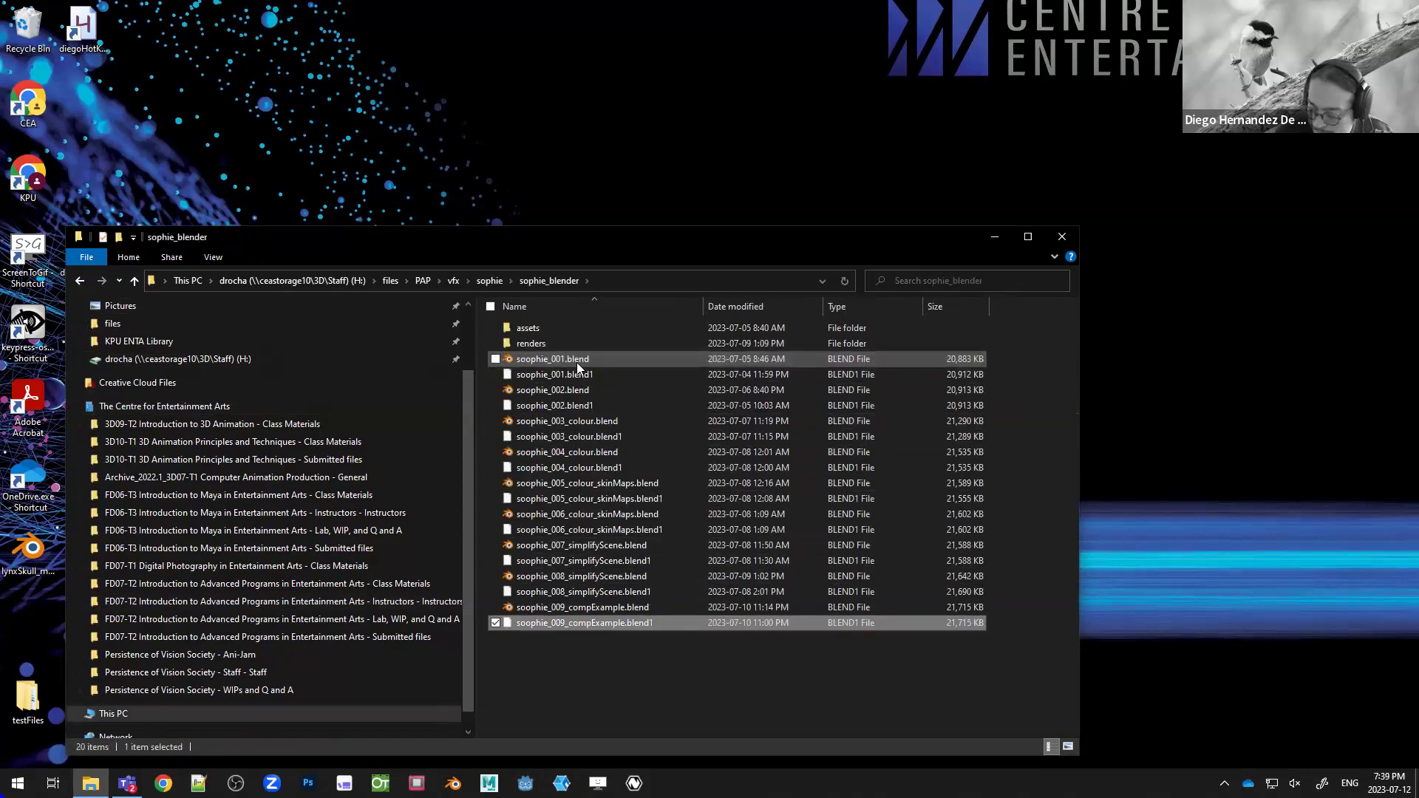
pyautogui.press('Up')
pyautogui.press('Up')
pyautogui.press('Down')
pyautogui.press('Return')
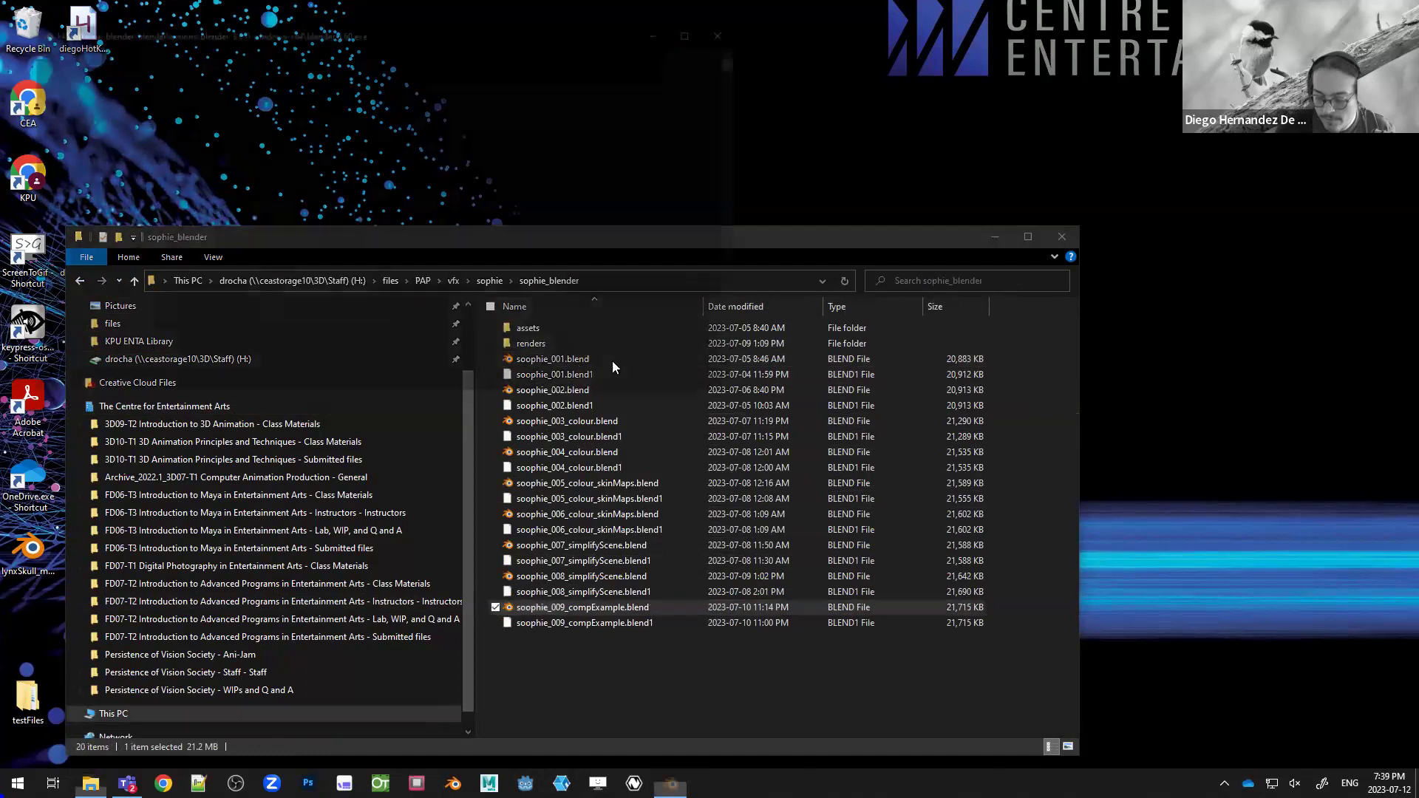
pyautogui.click(995, 236)
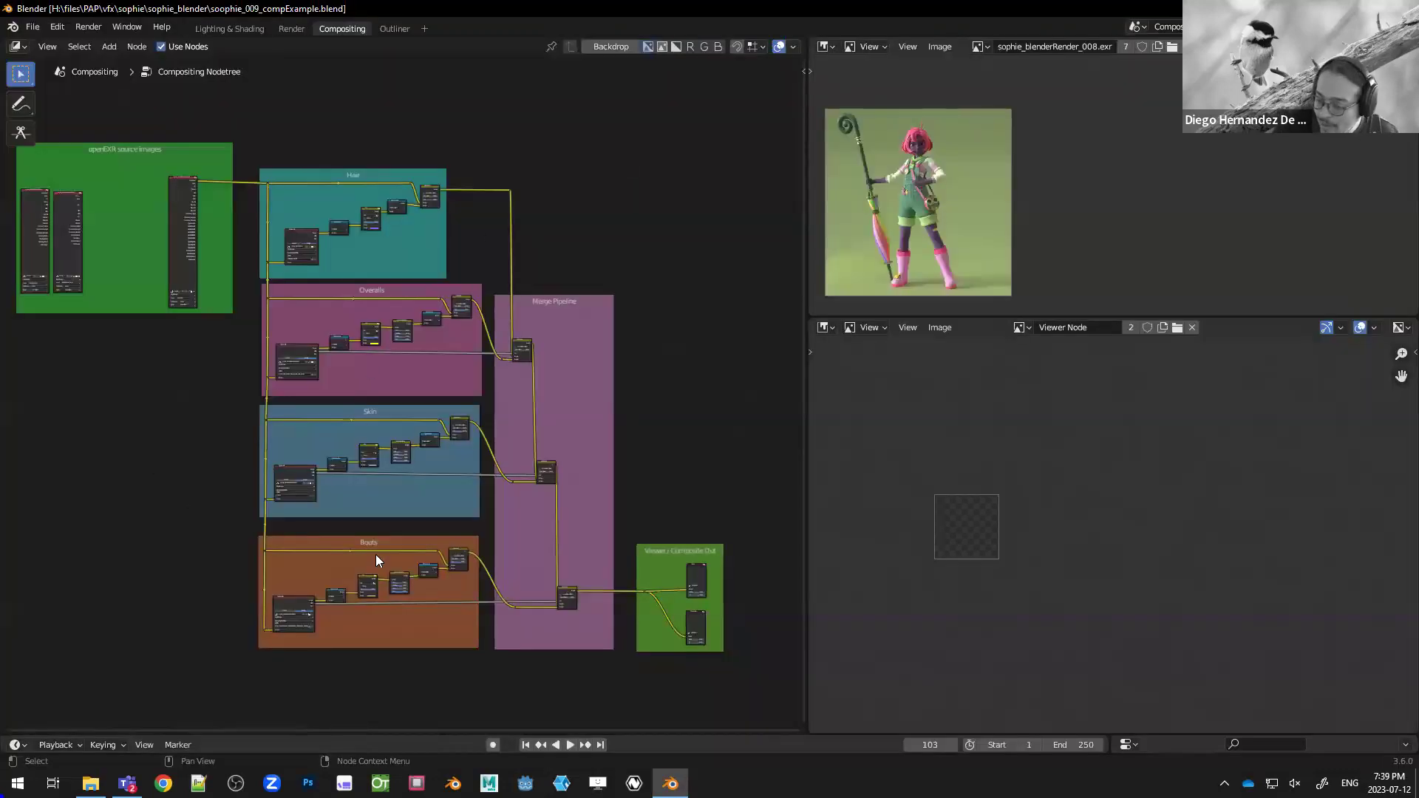
# - Switch the Blender file to the CG Render scene and display the Lighting & Shading workspace
pyautogui.click(1145, 26)
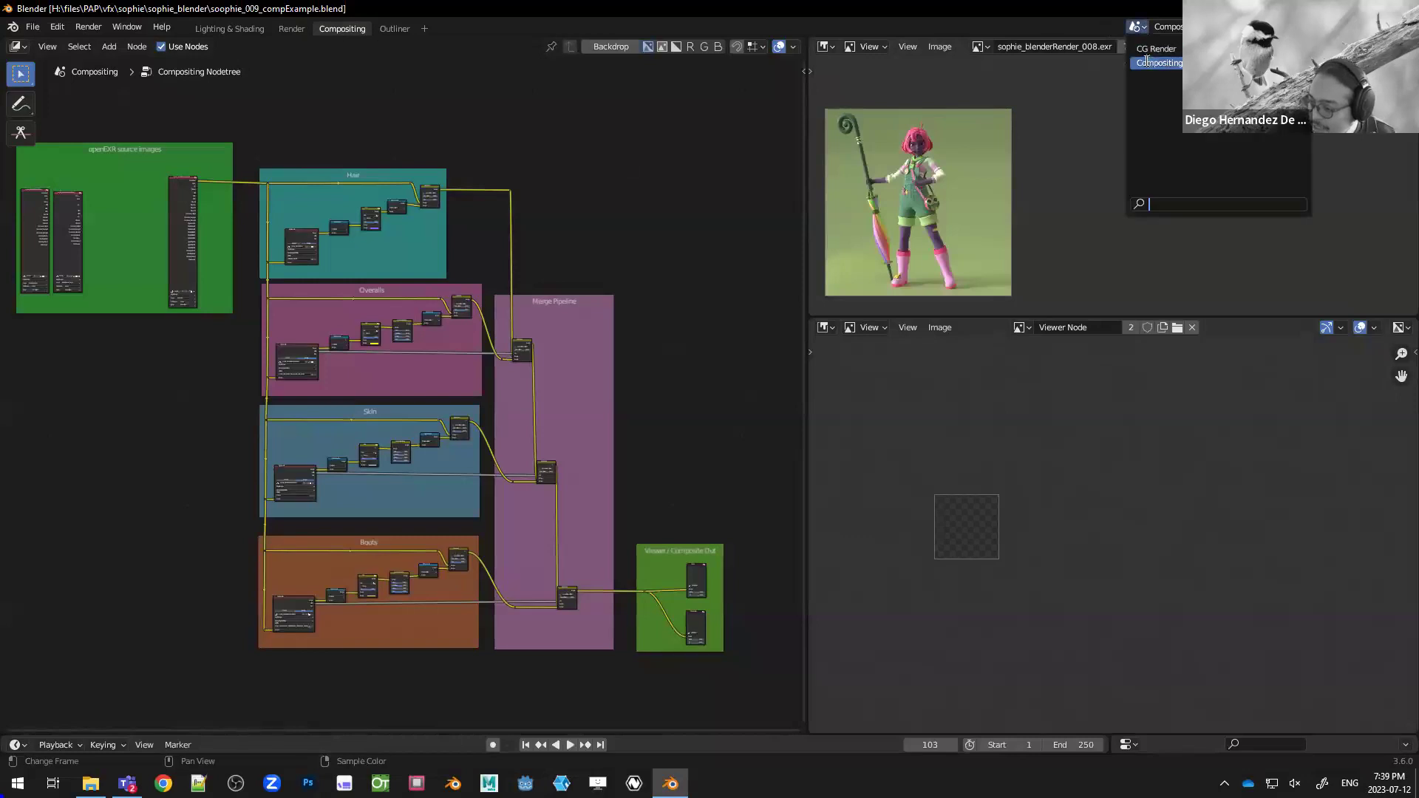
pyautogui.click(1146, 56)
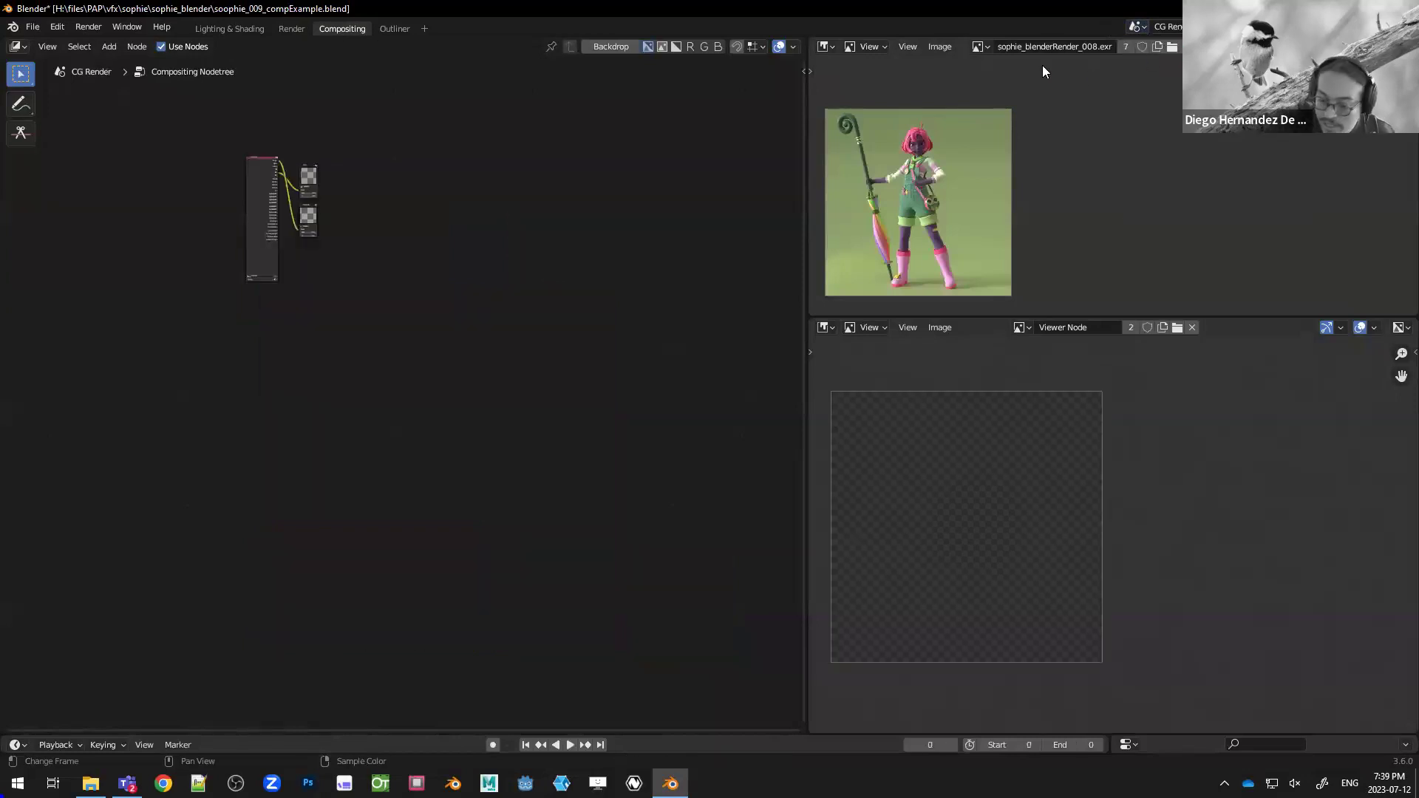
pyautogui.click(221, 31)
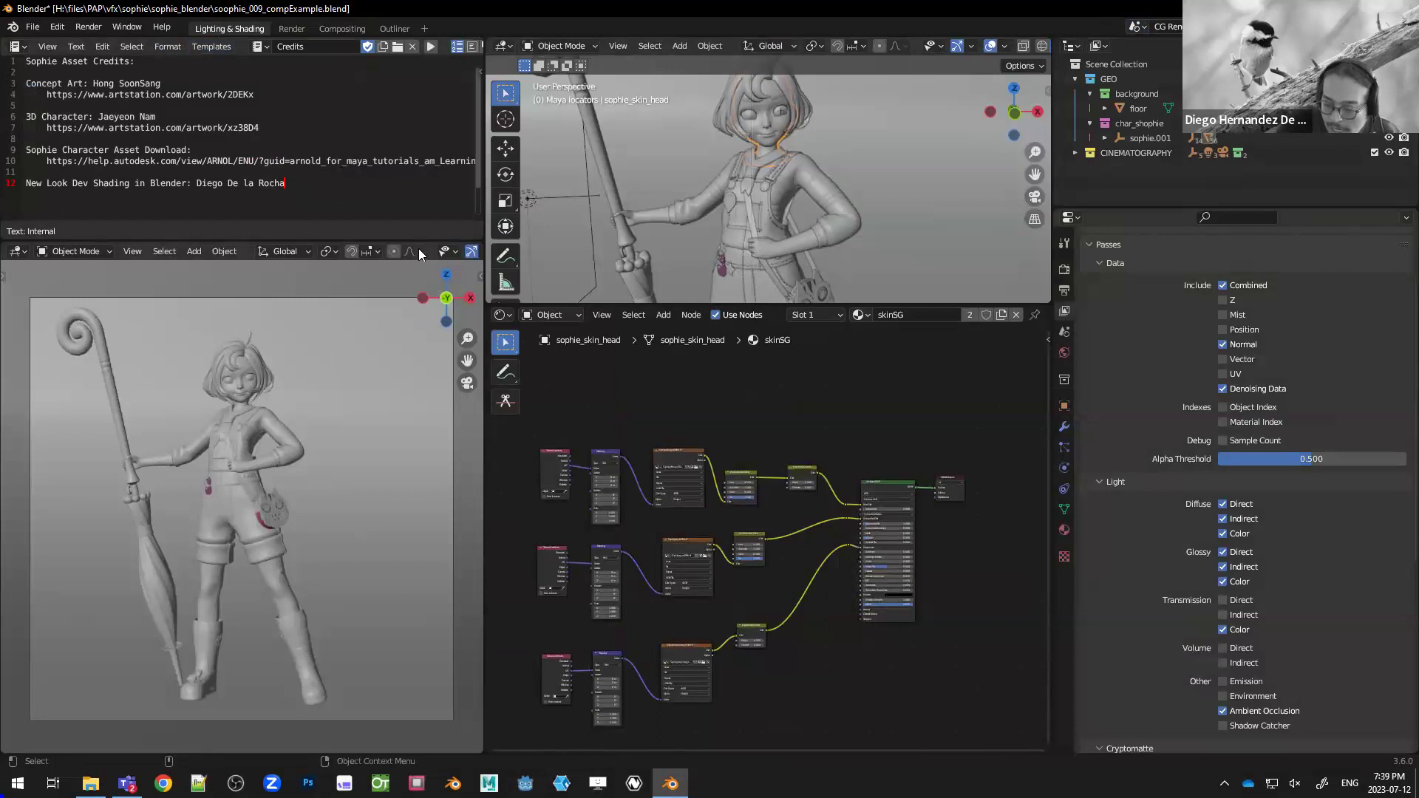
# - Highlight the concept art credit line and the 3D character artist's credit in the Credits text
pyautogui.moveTo(271, 130); pyautogui.dragTo(170, 81)
pyautogui.click(97, 79)
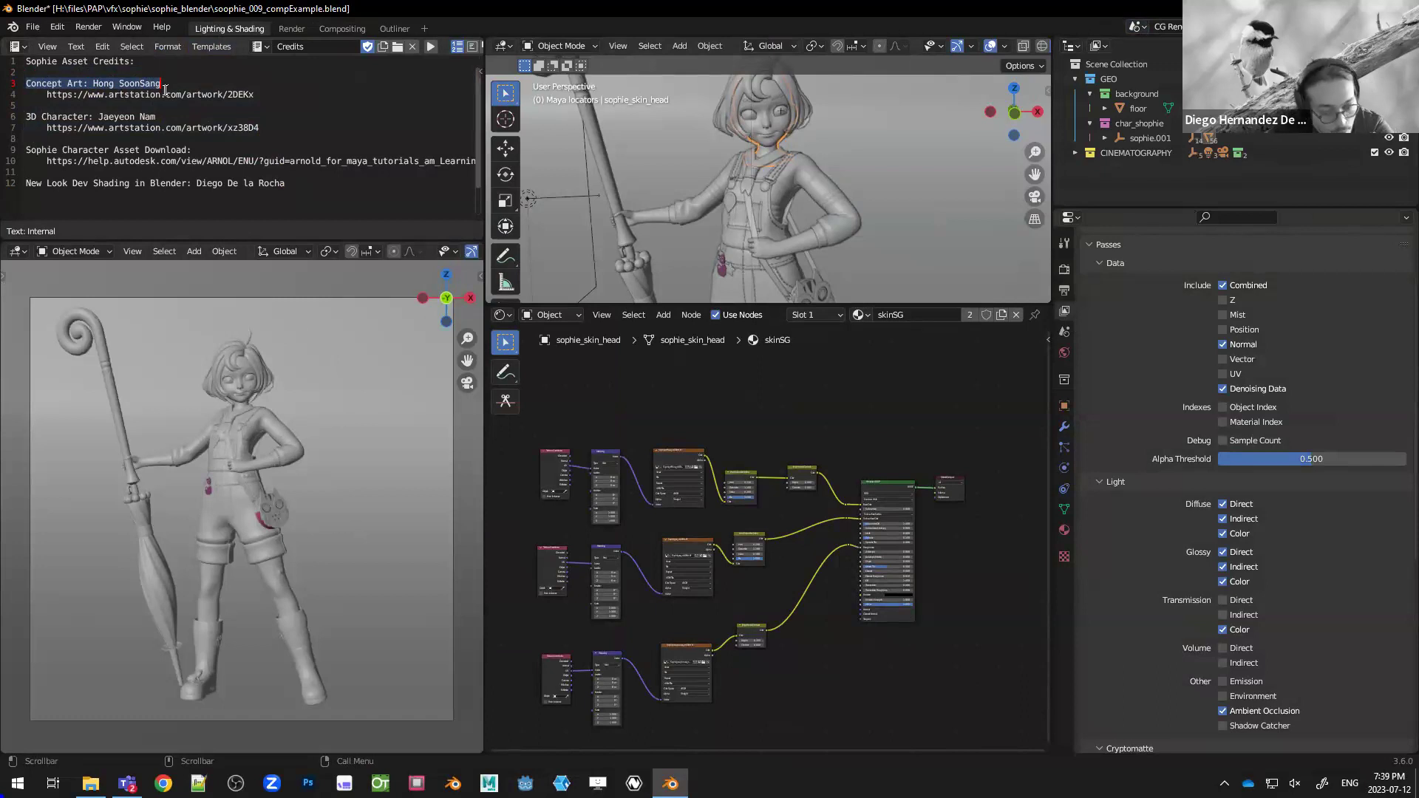
pyautogui.moveTo(161, 116); pyautogui.dragTo(92, 115)
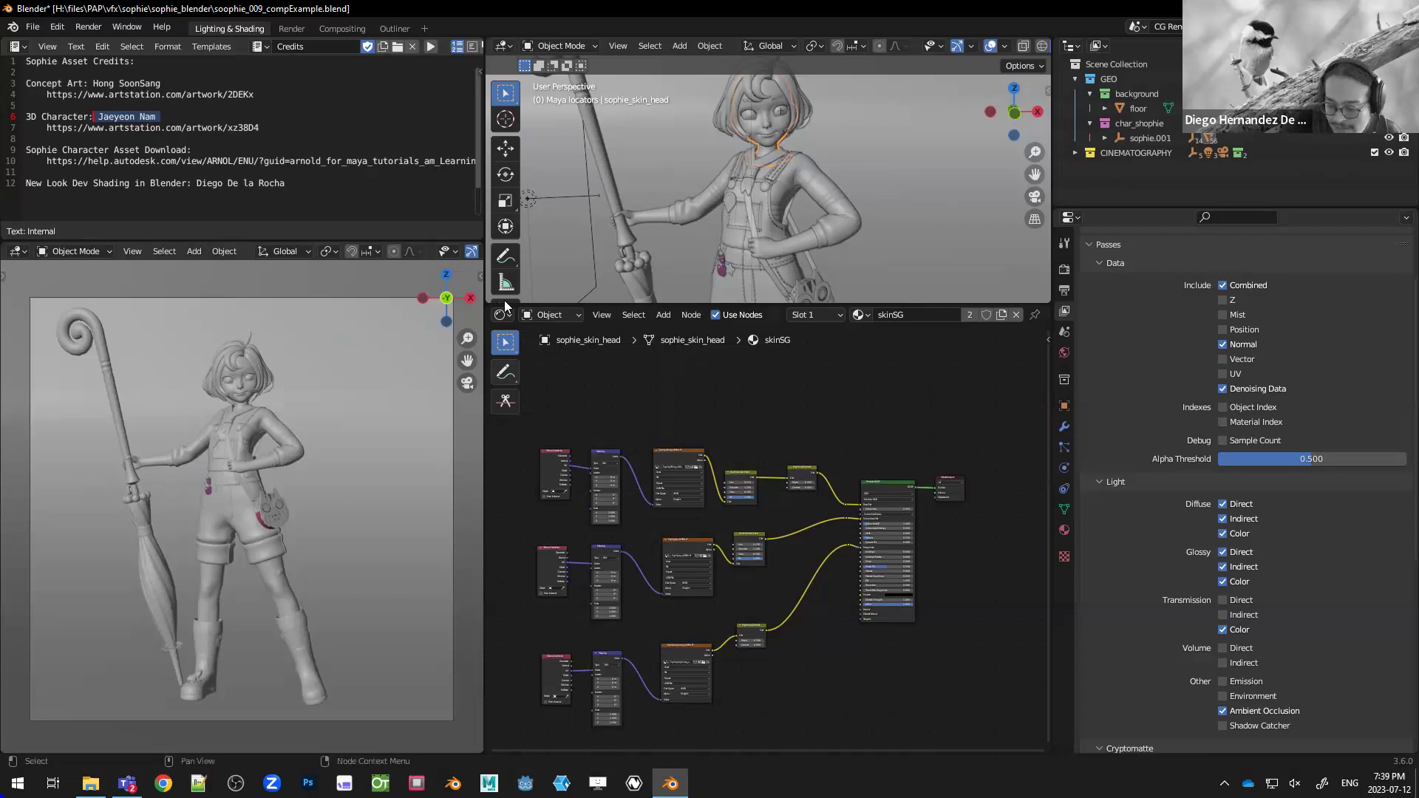
# - Enlarge the perspective viewport above the shader nodes and set both 3D viewports to Rendered shading
pyautogui.scroll(-3, 439, 249)
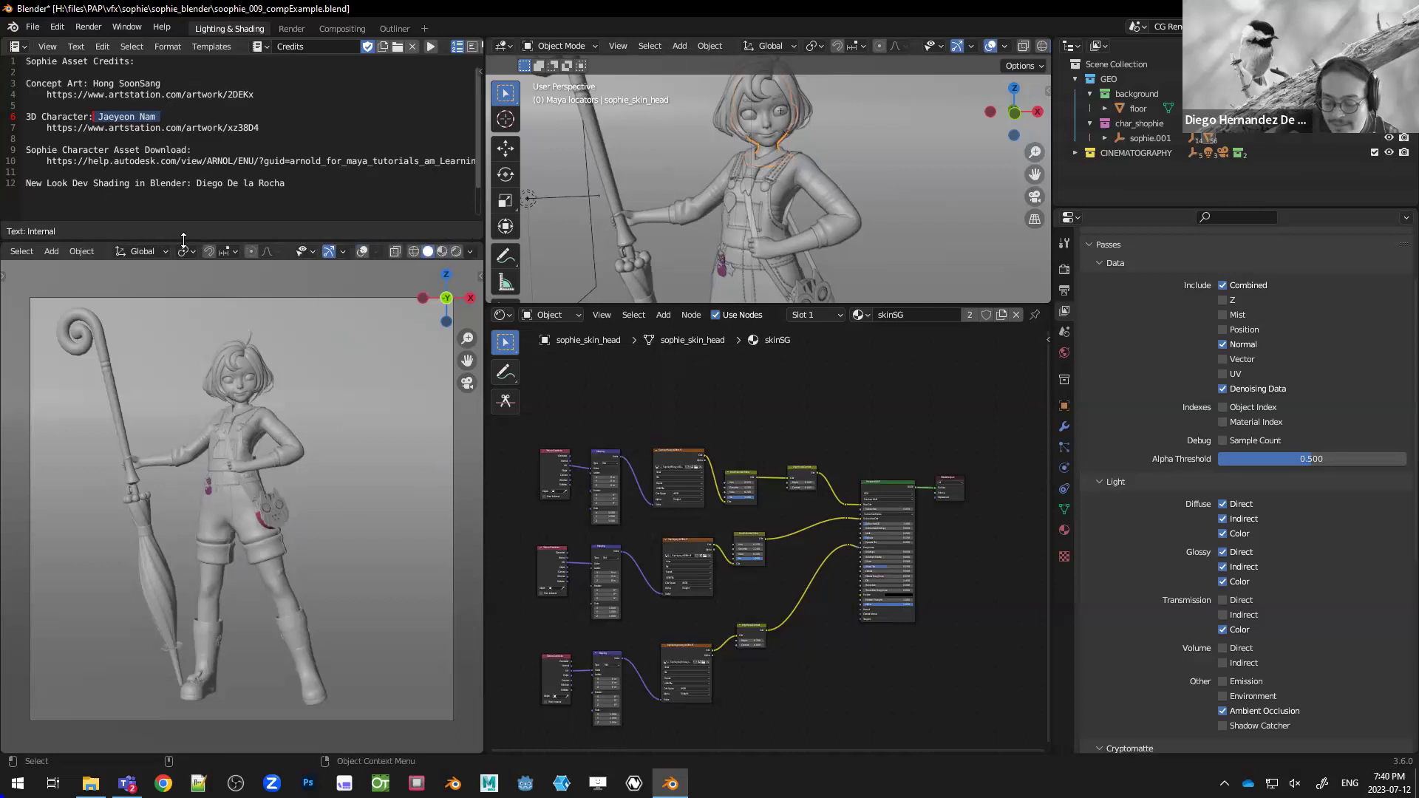
pyautogui.click(457, 258)
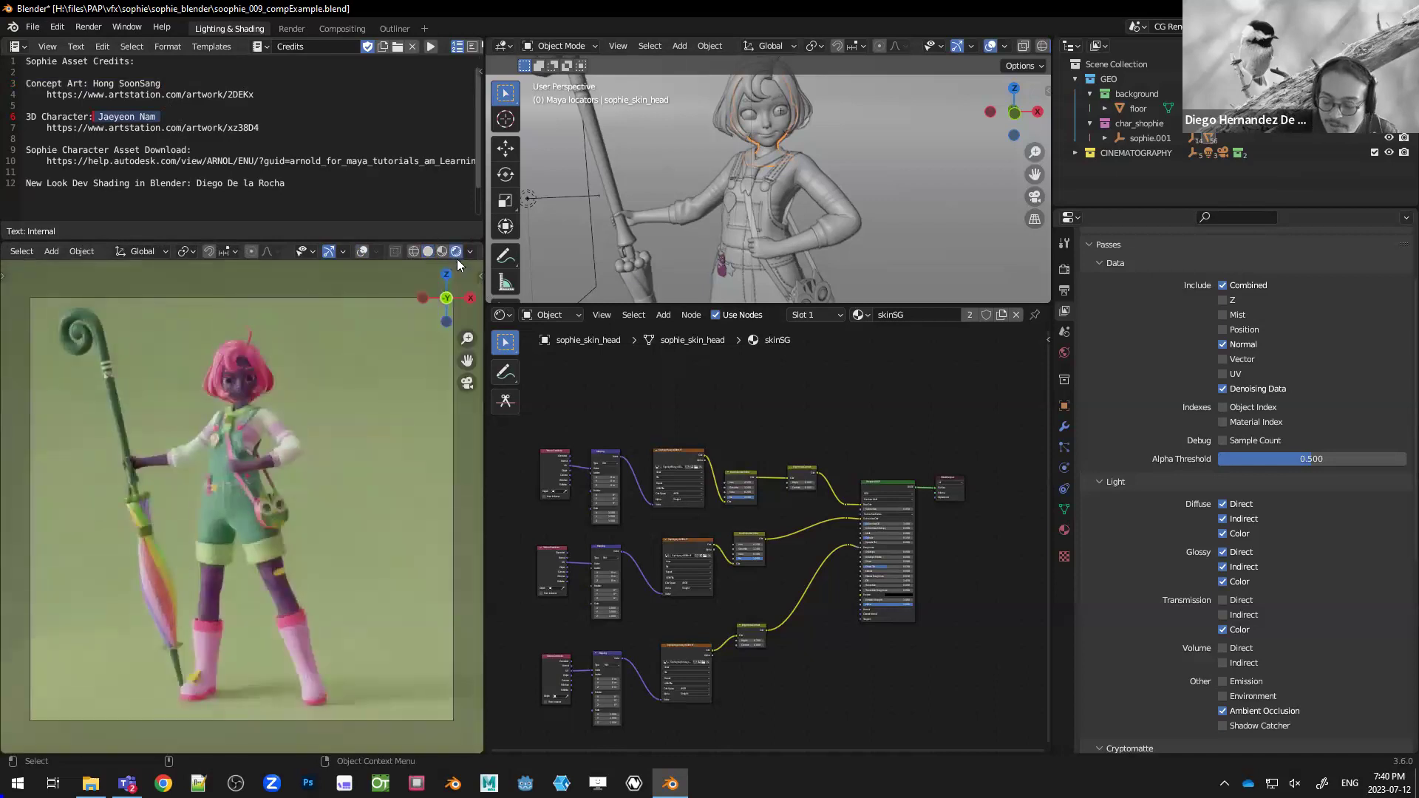
pyautogui.moveTo(718, 306); pyautogui.dragTo(711, 501)
pyautogui.hscroll(3, 1035, 46)
pyautogui.click(1026, 47)
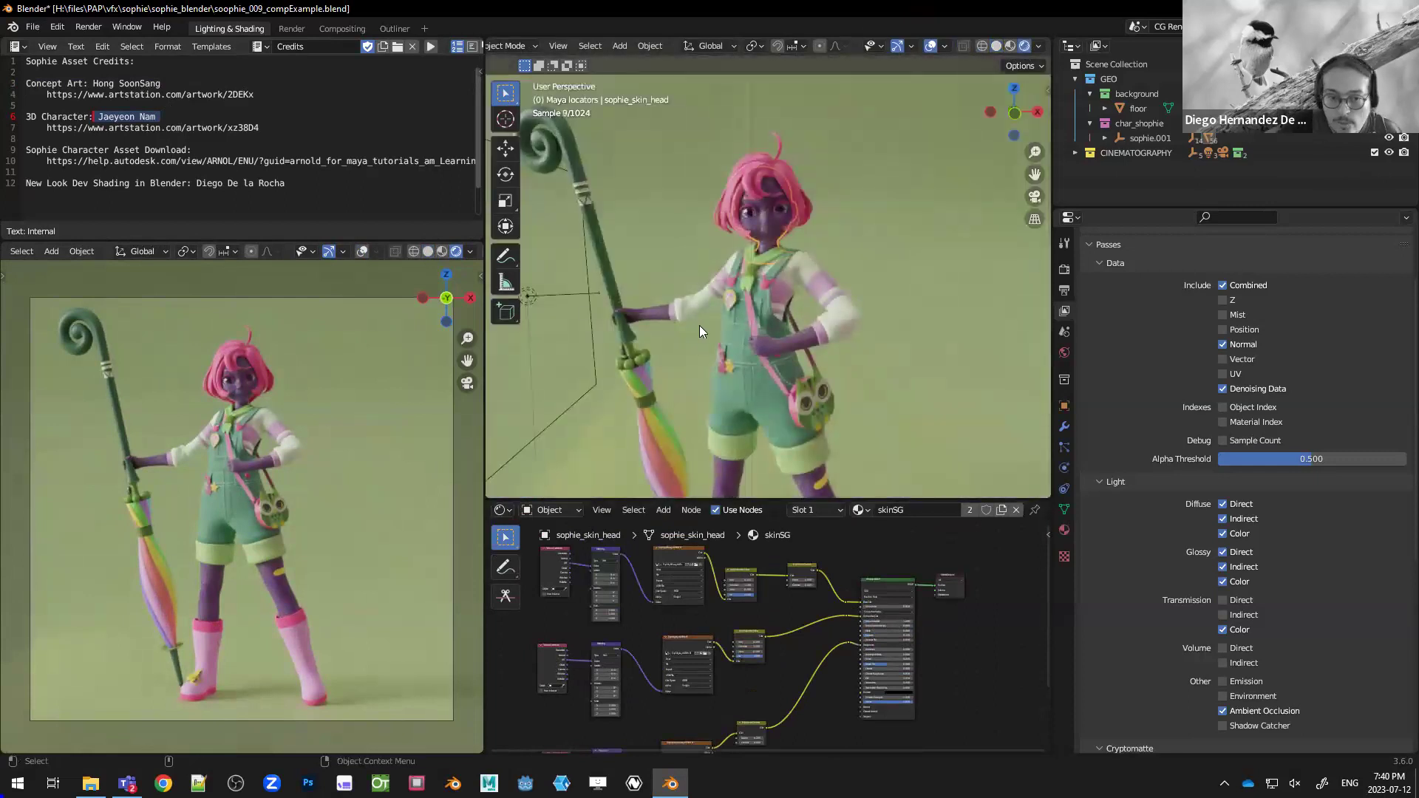
# - Examine the character's rendered face up close, and inspect the Sophie_diffuse UDIM image texture node in the skinSG material
pyautogui.scroll(5, 714, 310)
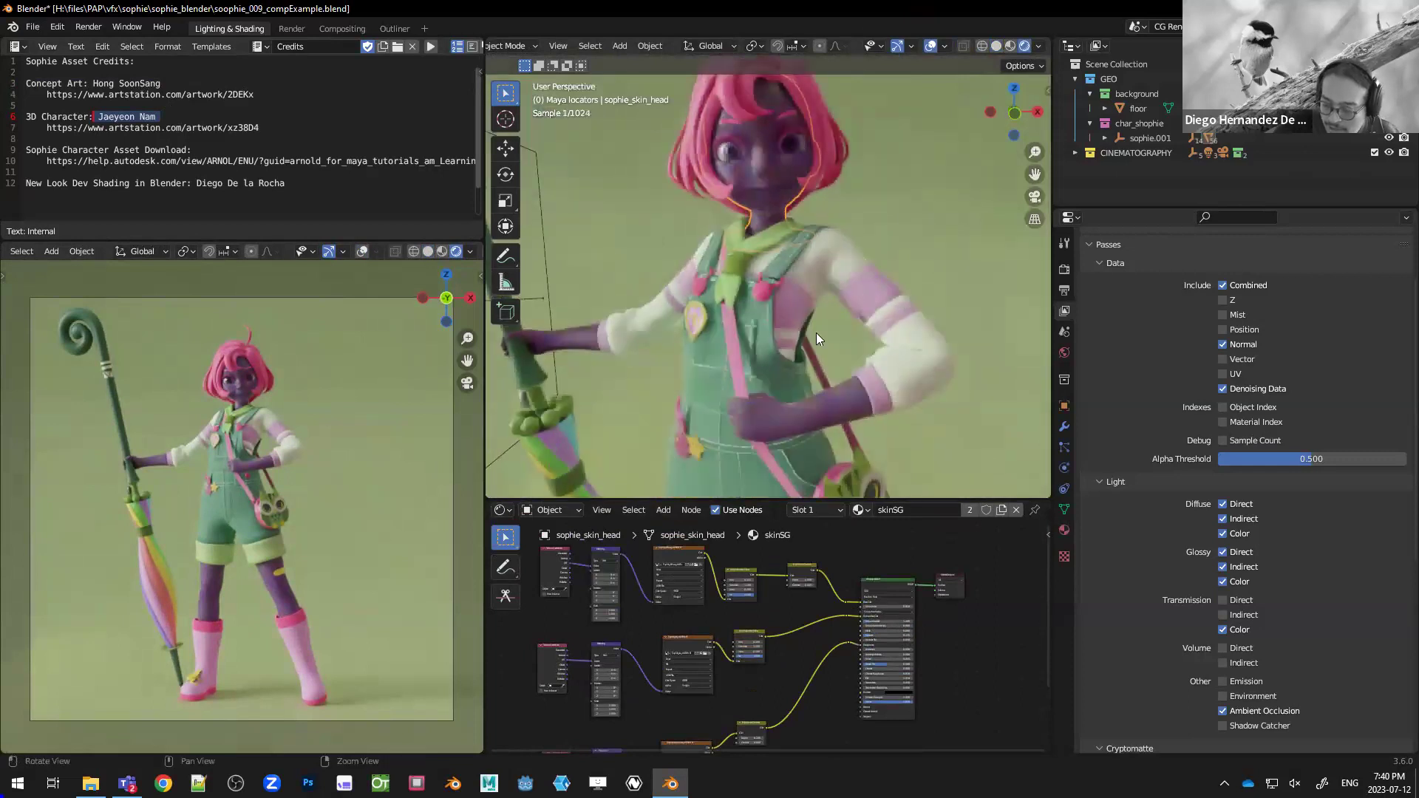
pyautogui.scroll(6, 768, 318)
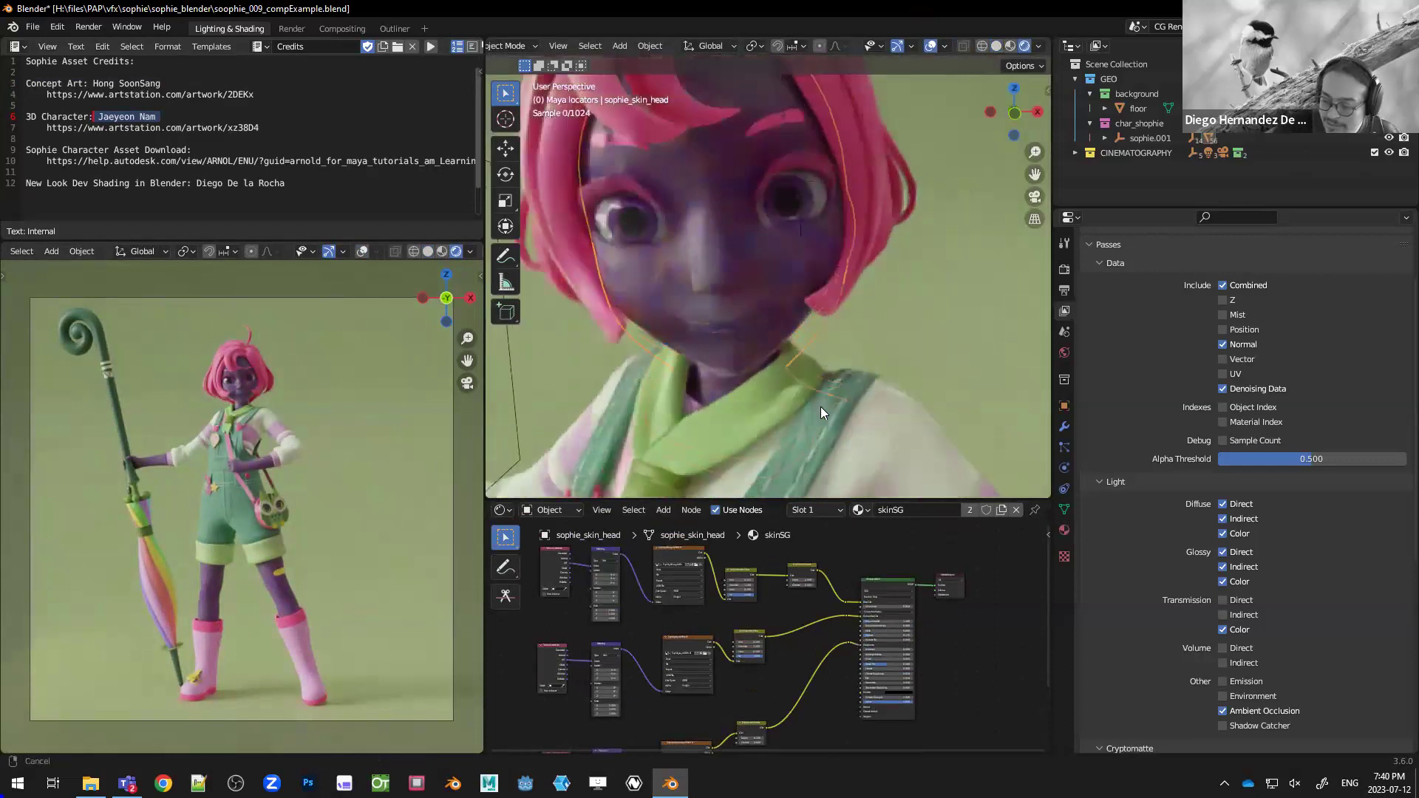
pyautogui.scroll(3, 840, 442)
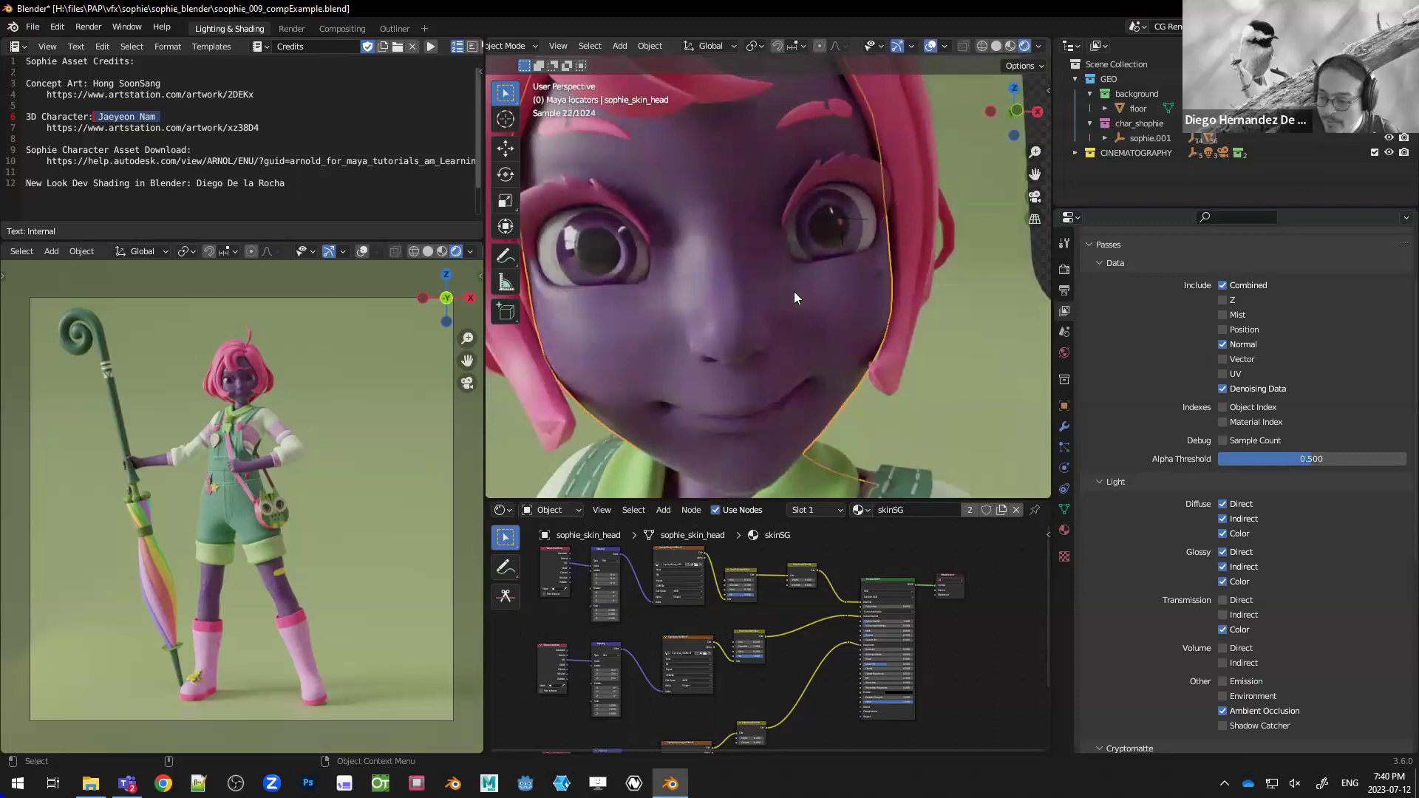
pyautogui.moveTo(974, 639); pyautogui.dragTo(962, 689, button='middle')
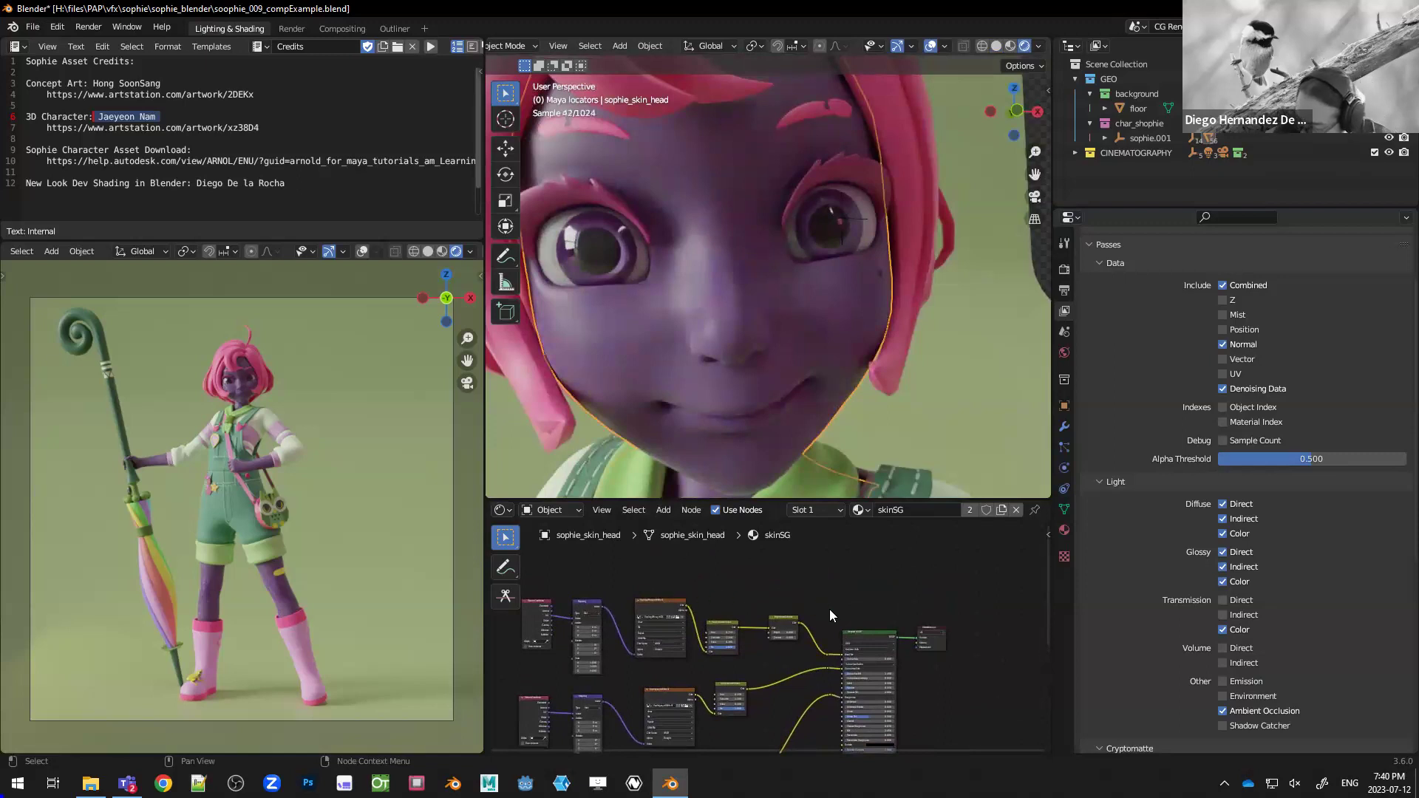
pyautogui.click(653, 601)
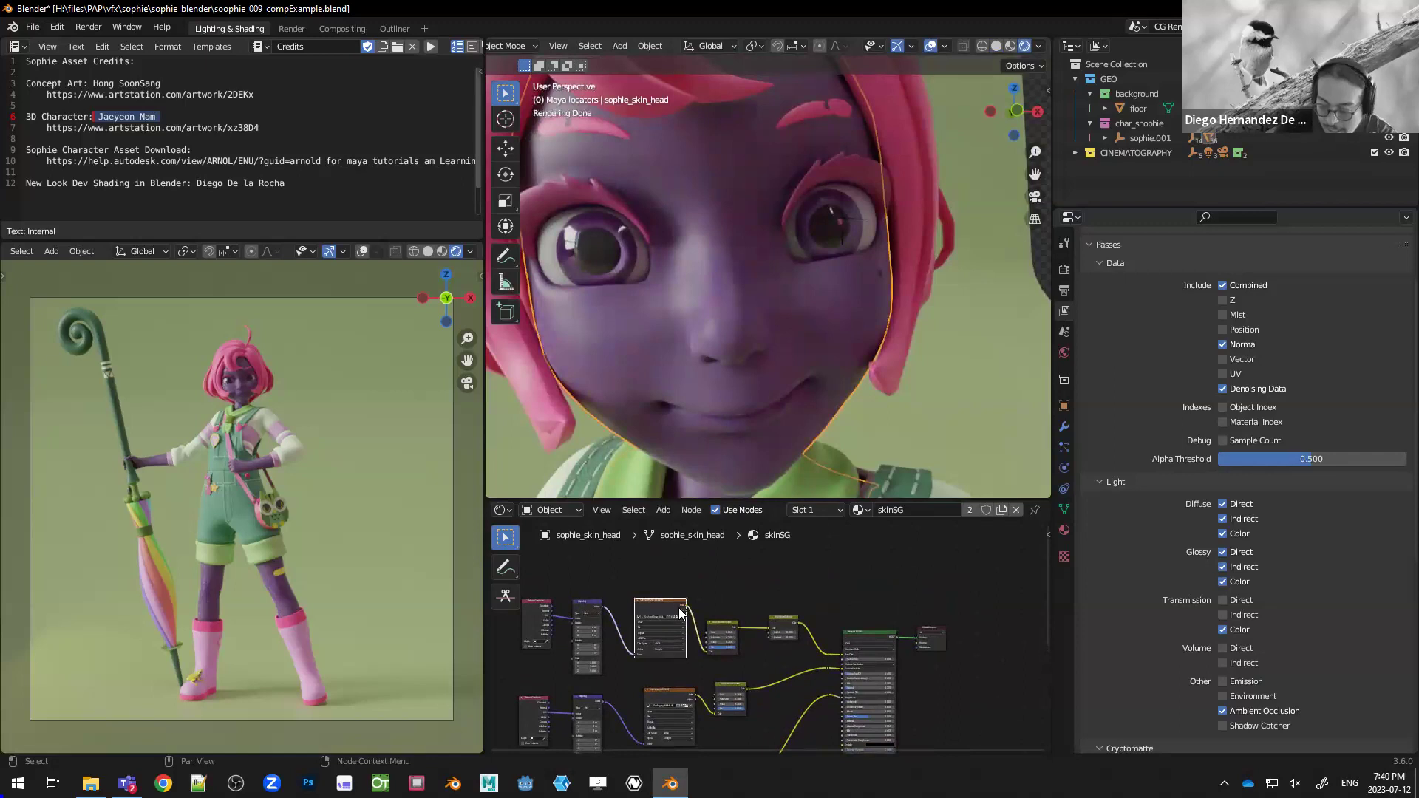
pyautogui.moveTo(681, 618); pyautogui.dragTo(862, 588, button='middle')
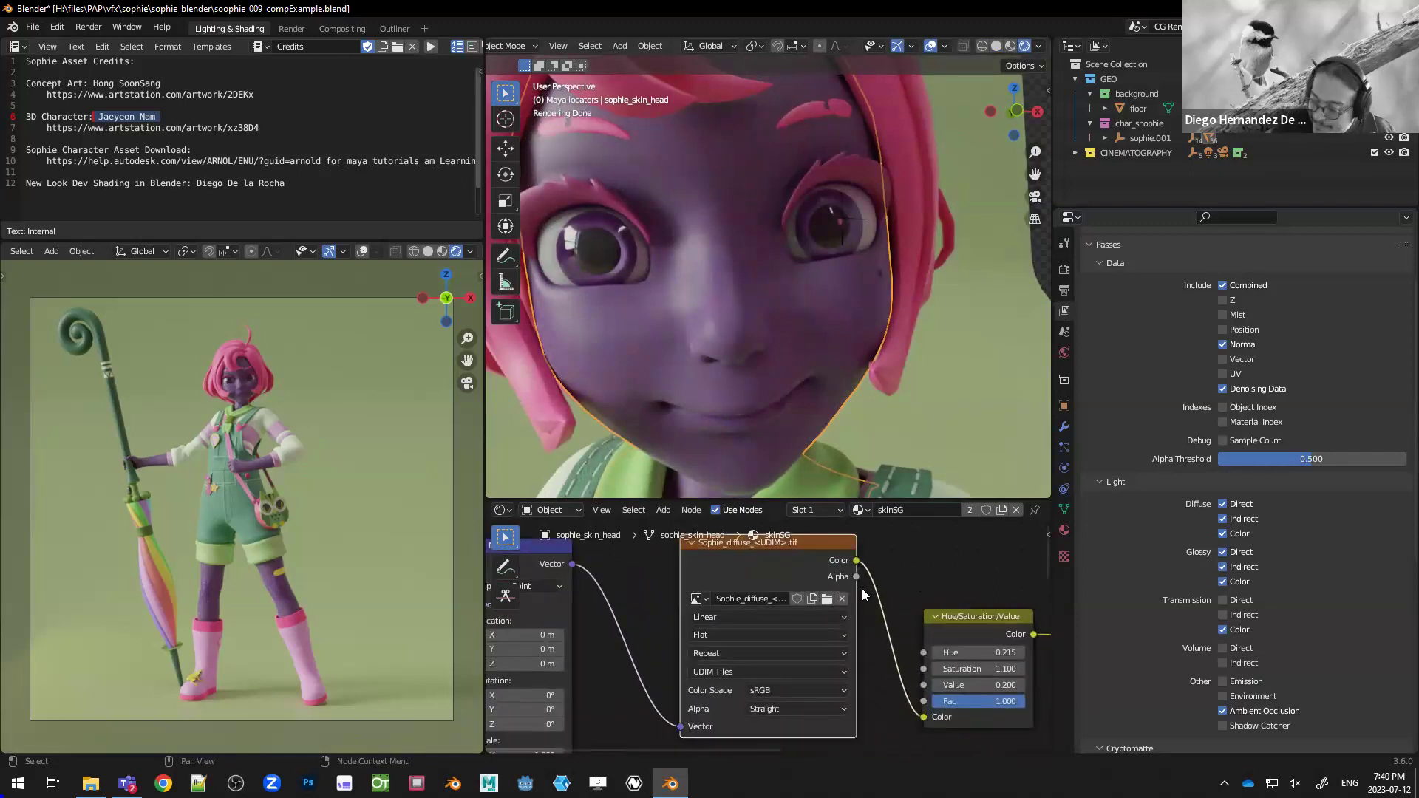
# - Preview the Sophie_diffuse UDIM image texture directly on the character's skin
pyautogui.keyDown('ctrl'); pyautogui.keyDown('shift'); pyautogui.click(775, 554); pyautogui.keyUp('shift'); pyautogui.keyUp('ctrl')
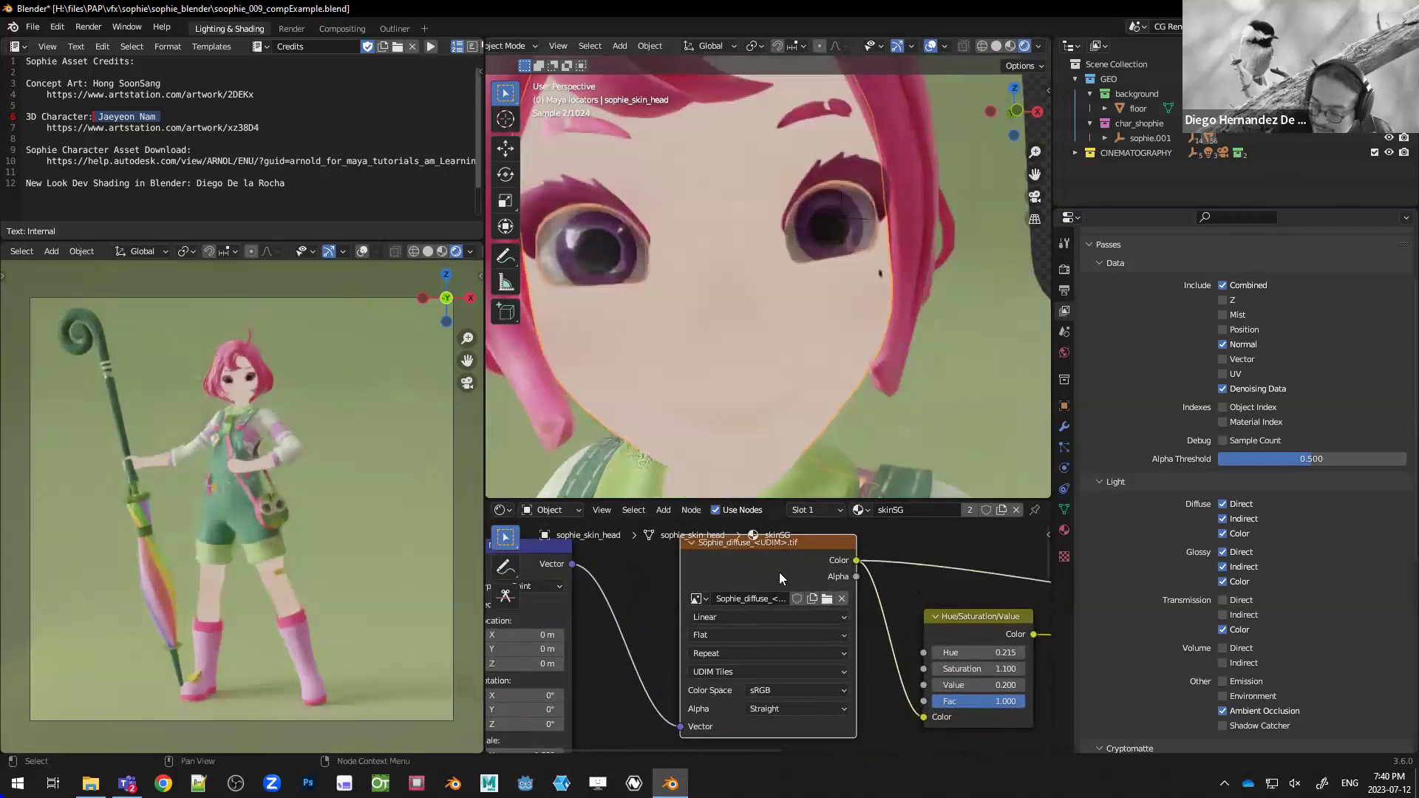
pyautogui.scroll(-1, 894, 589)
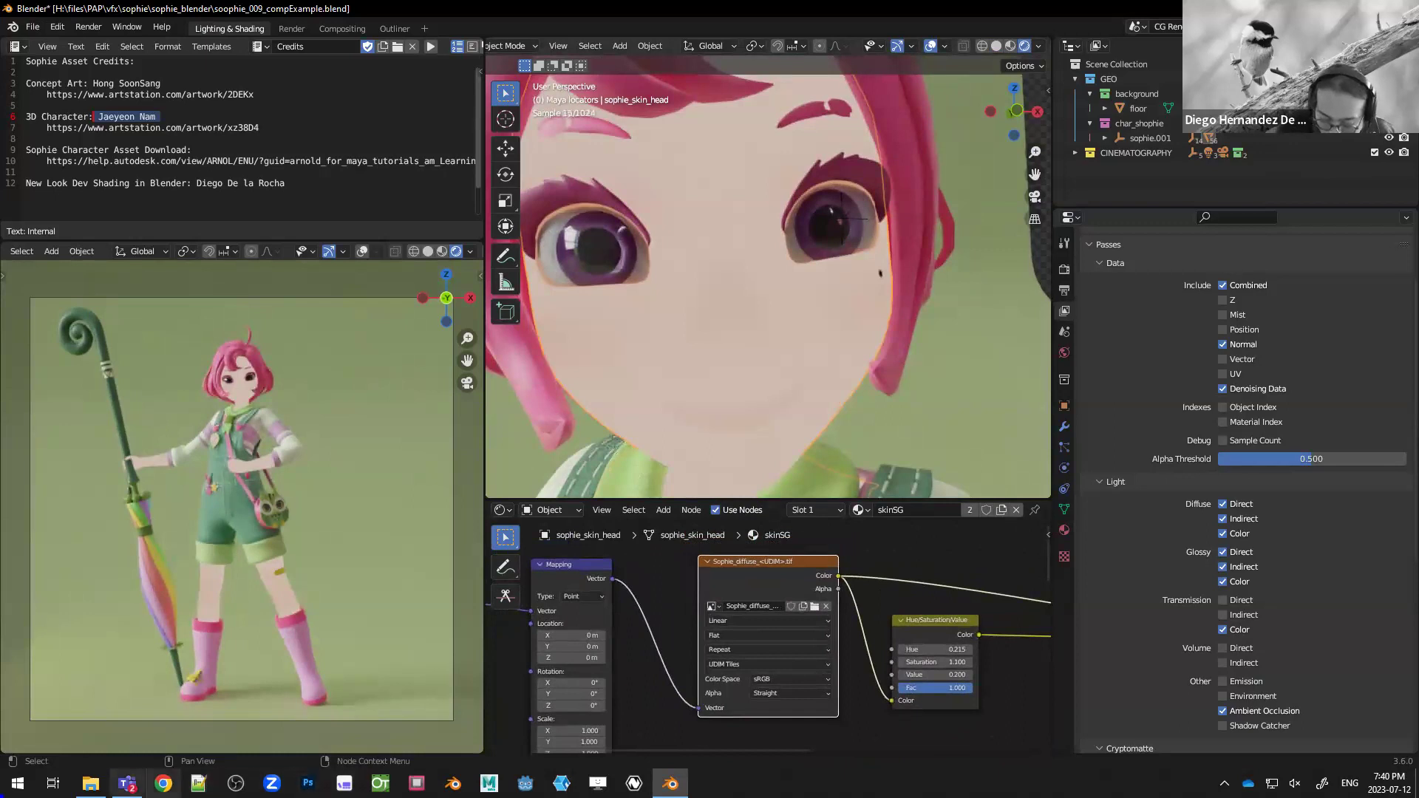
# - Copy the Sophie character asset download link from the Credits text and open it in a maximized Chrome window
pyautogui.click(163, 783)
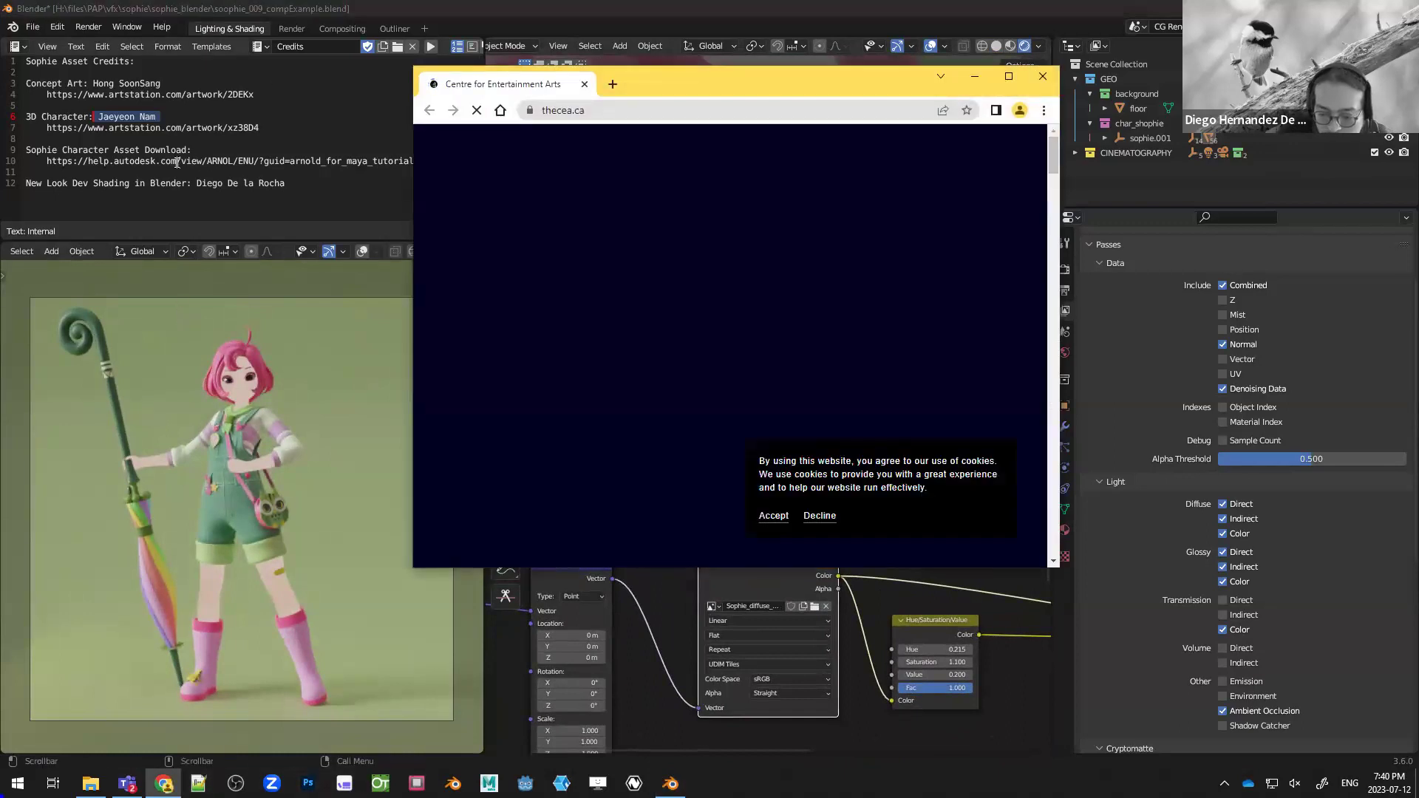
pyautogui.click(177, 162)
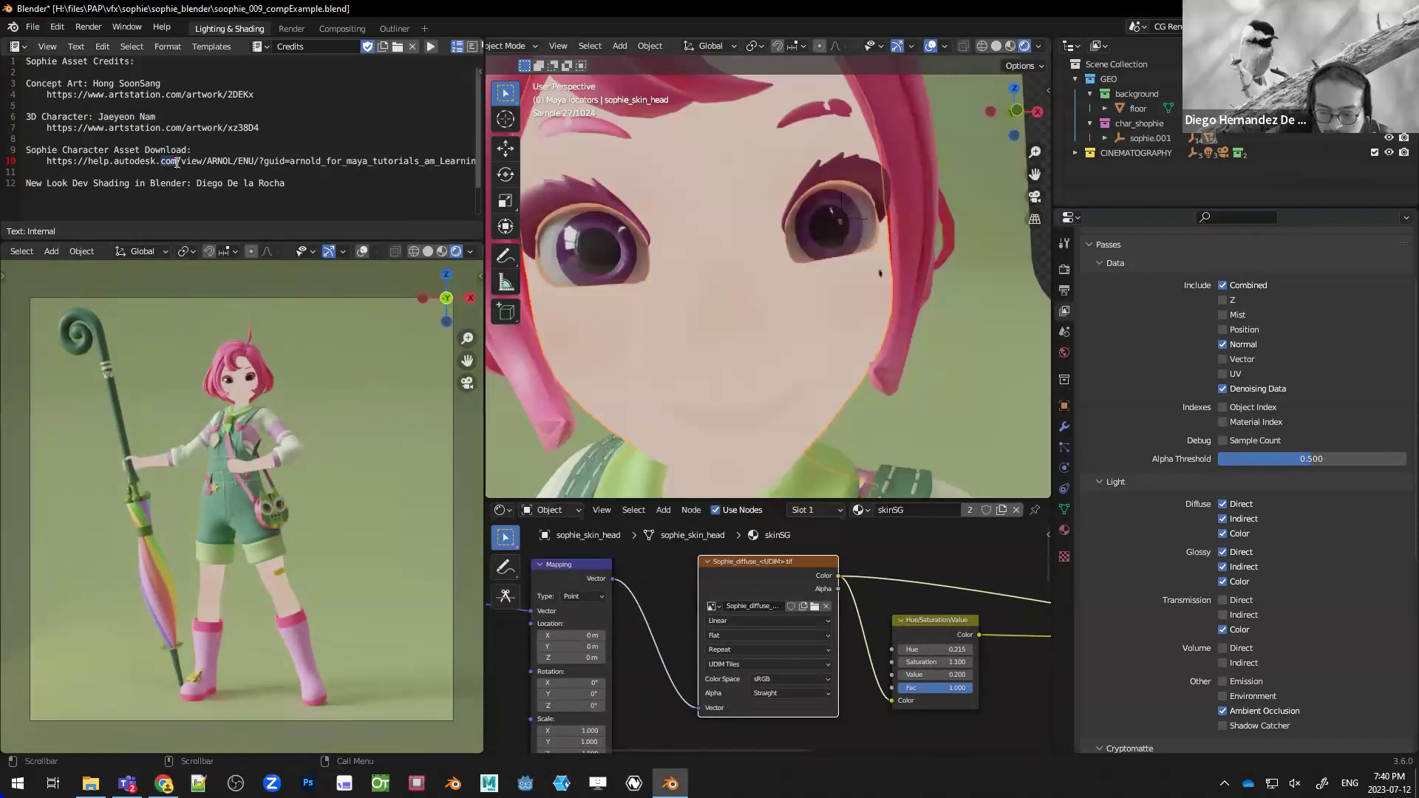
pyautogui.tripleClick(49, 164)
pyautogui.hotkey('ctrl', 'c')
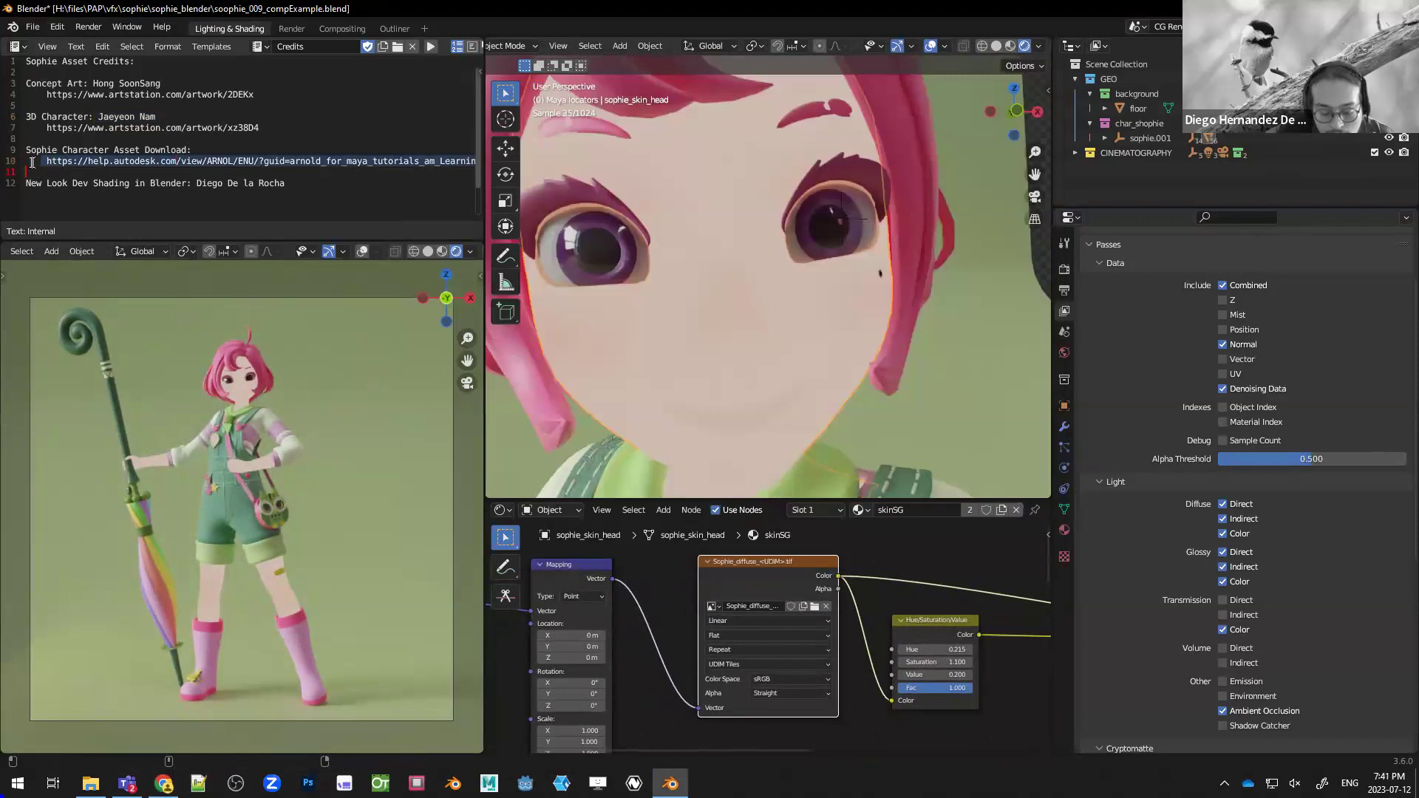
pyautogui.hotkey('alt', 'Tab')
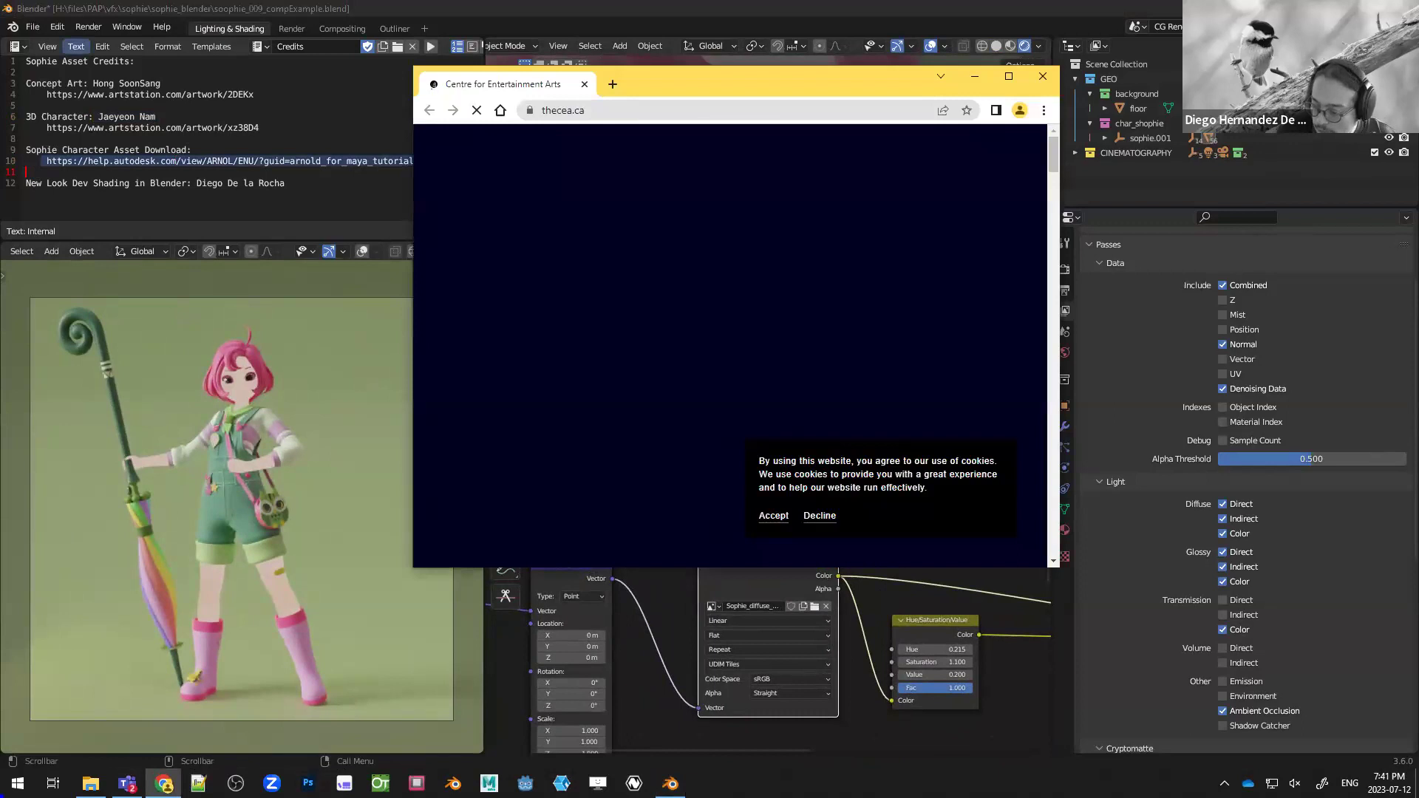
pyautogui.click(775, 109)
pyautogui.hotkey('ctrl', 'v')
pyautogui.press('Return')
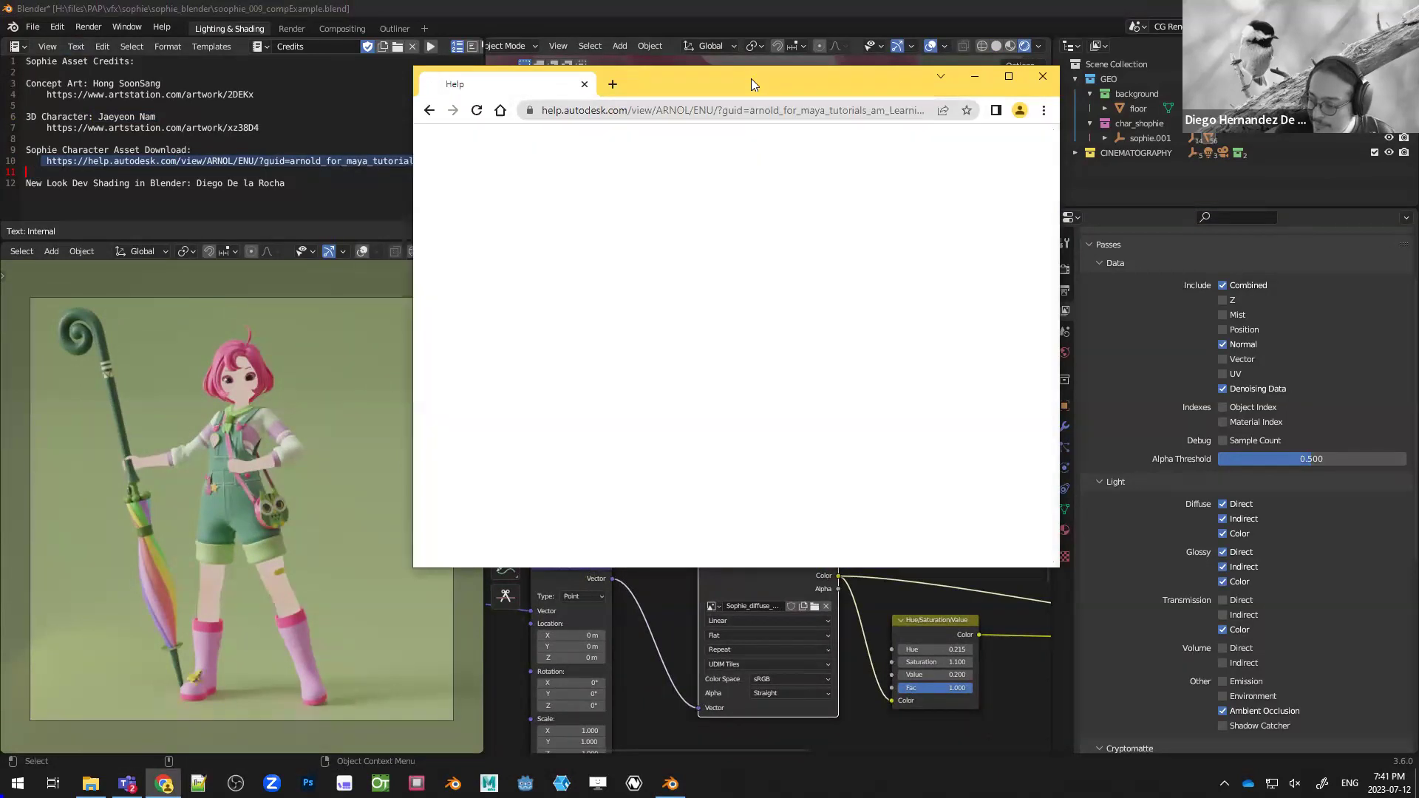
pyautogui.doubleClick(751, 78)
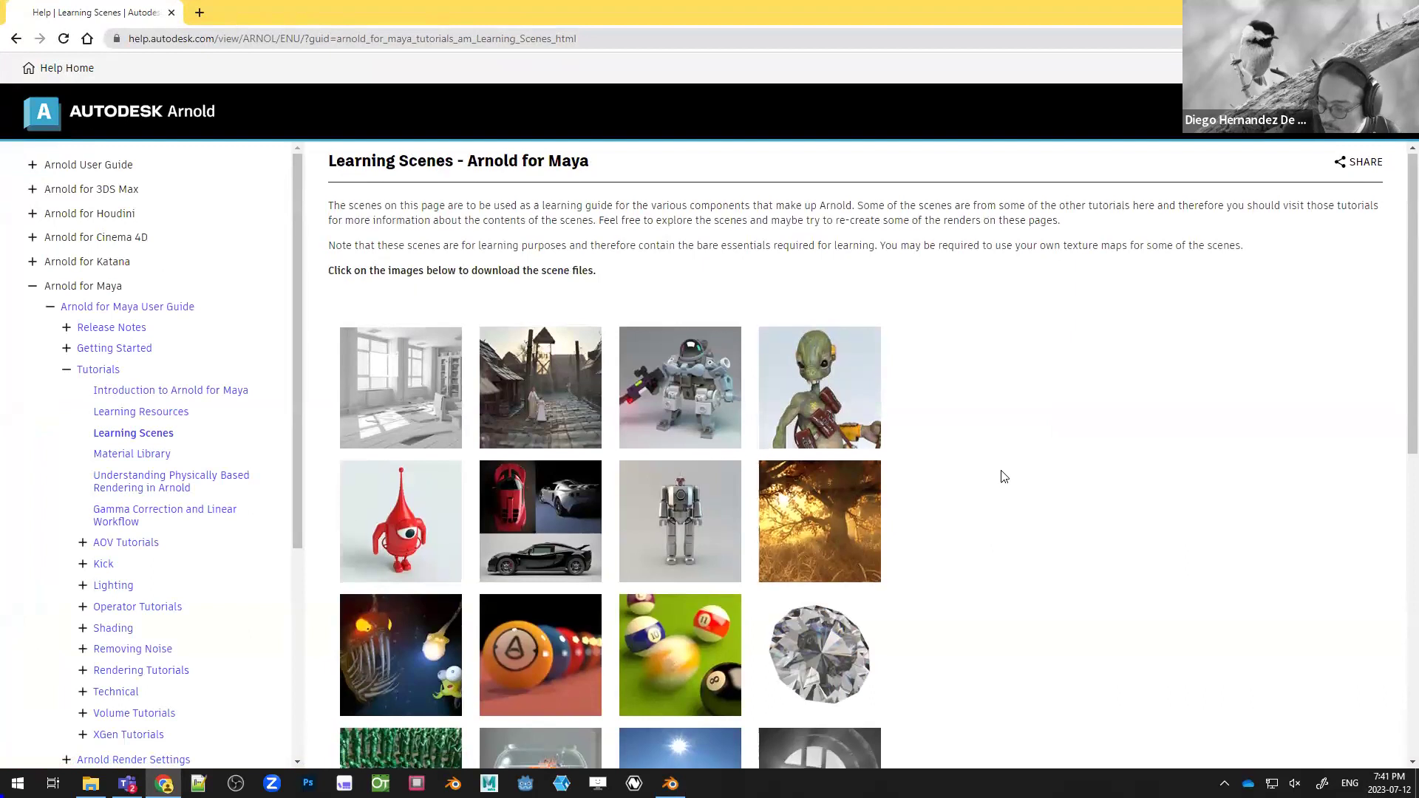
# - Find the Sophie character on the Learning Scenes page and open its scene file download
pyautogui.scroll(-5, 1001, 476)
pyautogui.click(843, 543)
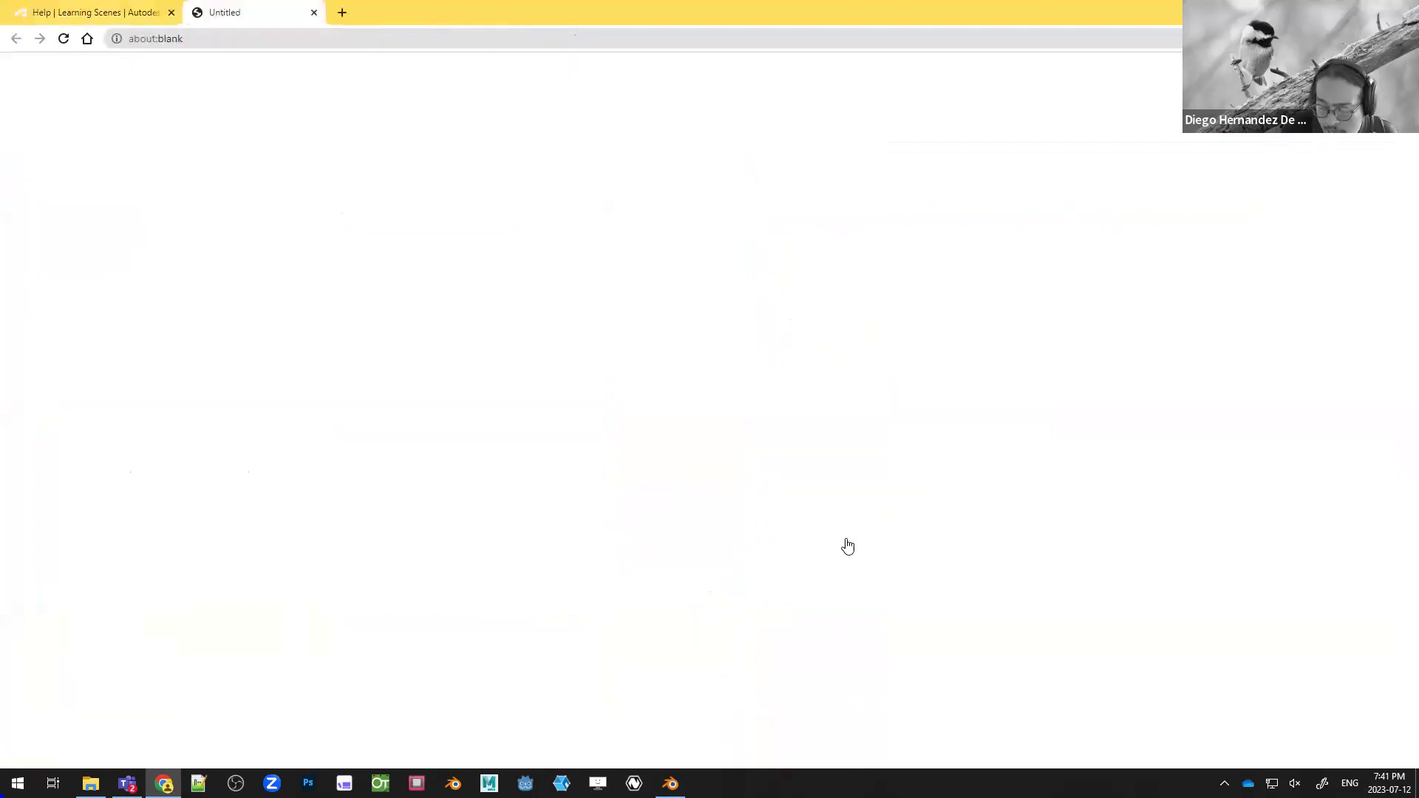
pyautogui.click(1144, 77)
pyautogui.doubleClick(560, 102)
pyautogui.click(1057, 686)
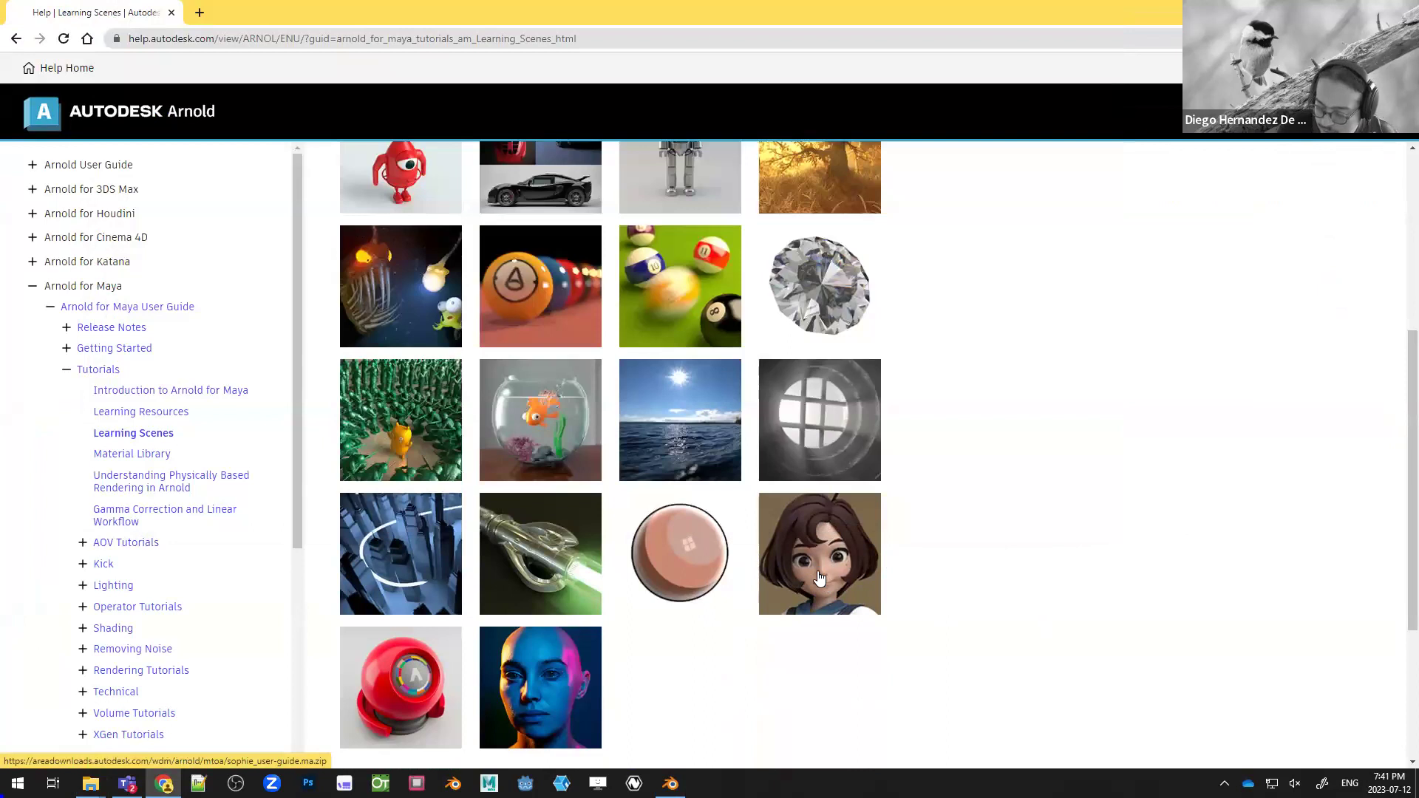
# - Switch back to Blender and copy the ArtStation link listed under the 3D Character credit
pyautogui.hotkey('alt', 'Tab')
pyautogui.click(715, 624)
pyautogui.hotkey('alt', 'Tab')
pyautogui.press('Tab')
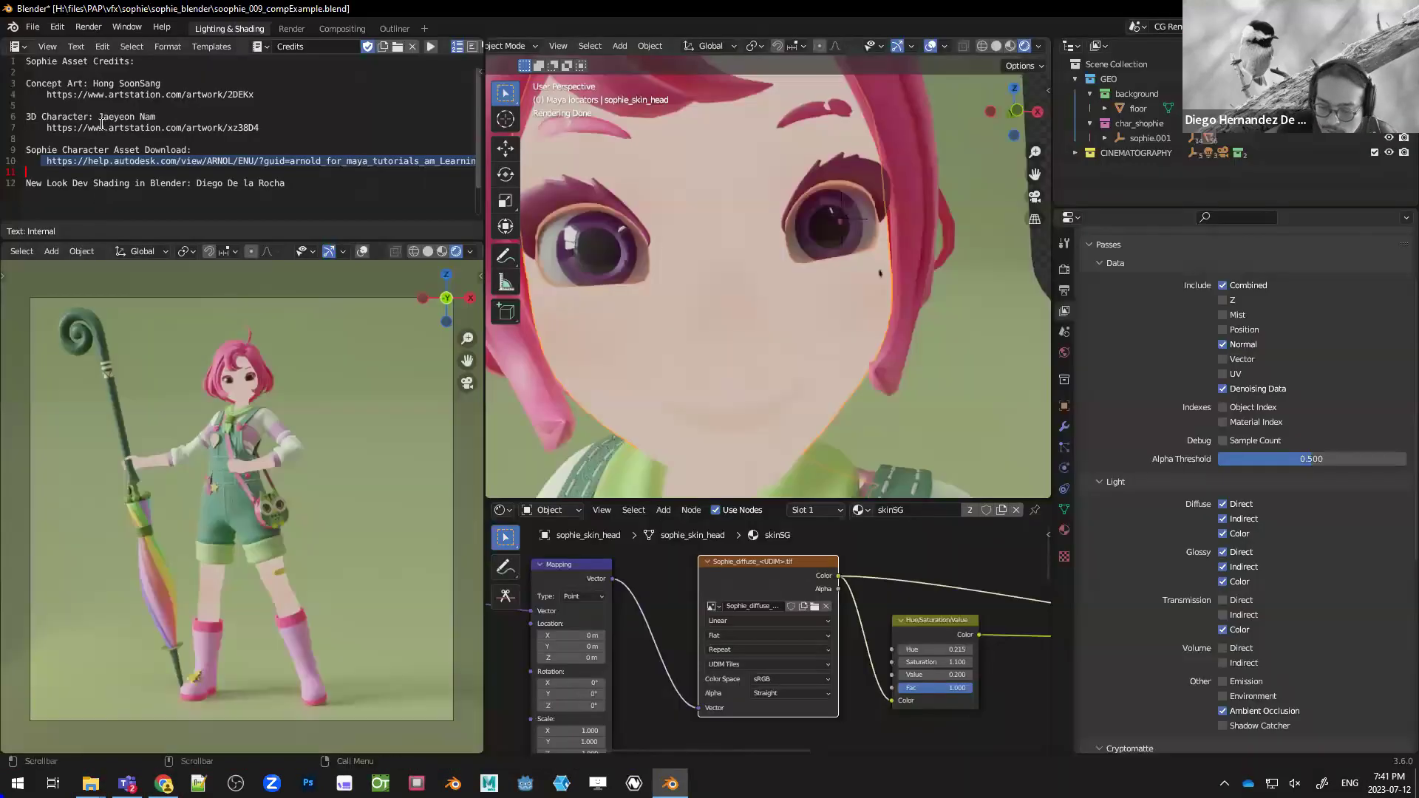
pyautogui.doubleClick(101, 120)
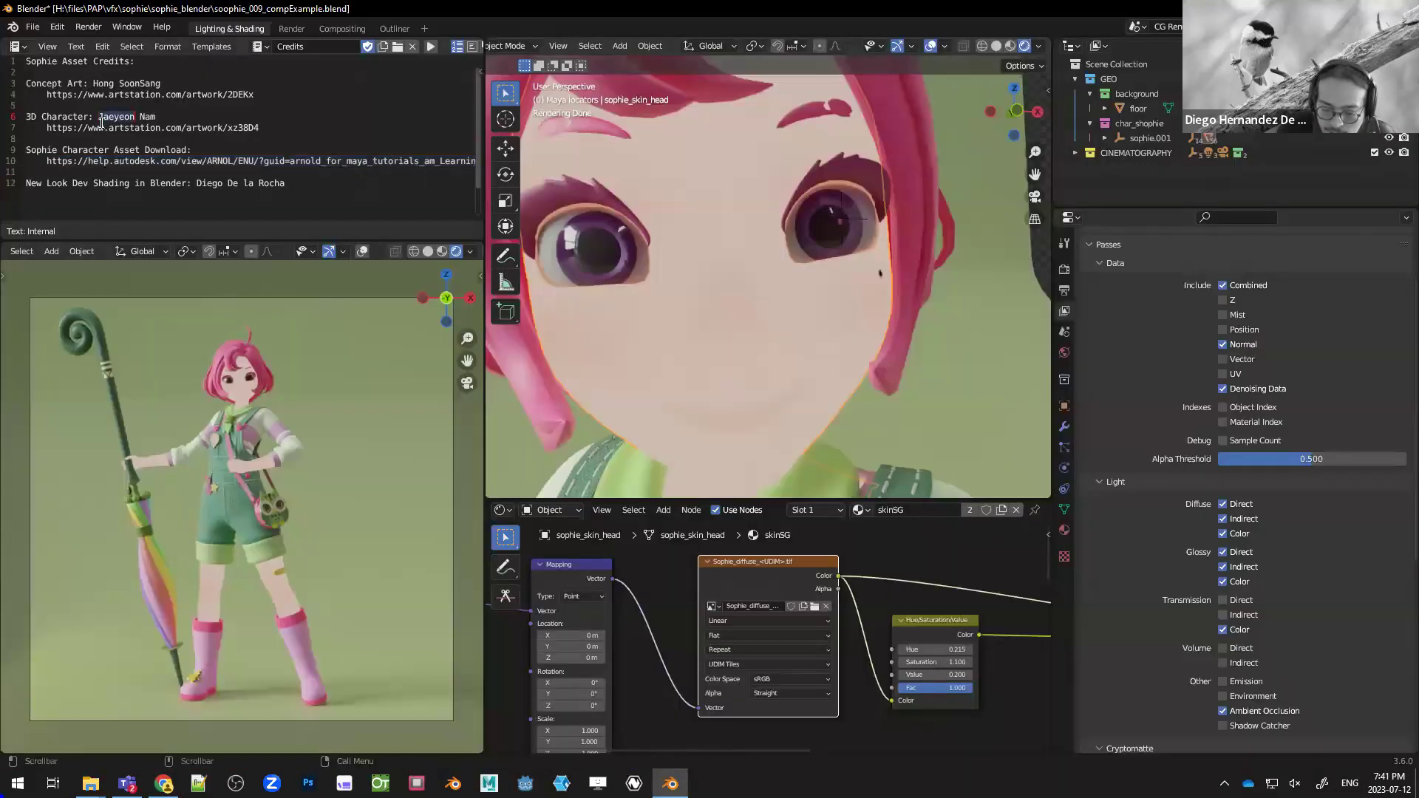
pyautogui.click(104, 133)
pyautogui.doubleClick(108, 130)
pyautogui.click(109, 130)
pyautogui.moveTo(279, 130); pyautogui.dragTo(42, 127)
pyautogui.hotkey('ctrl', 'c')
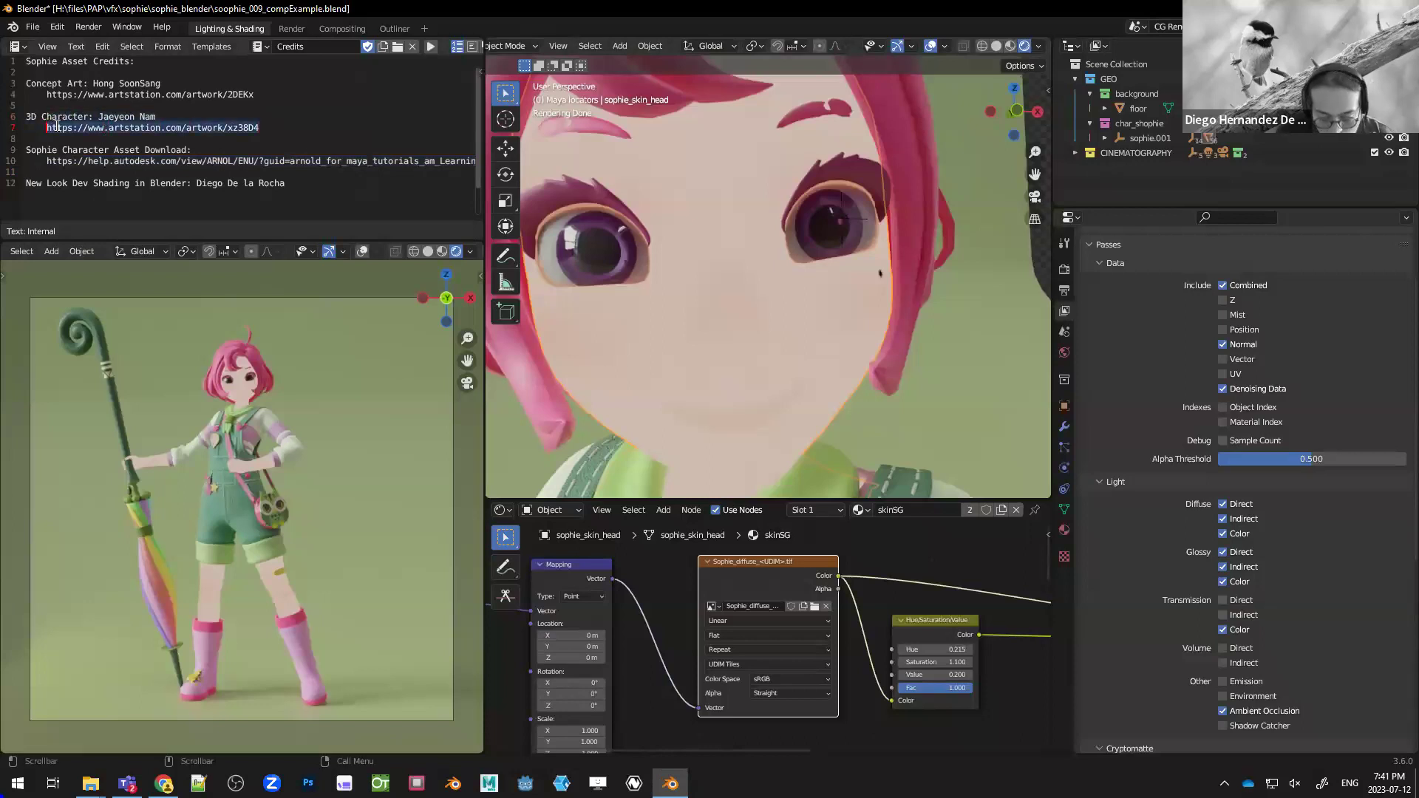
# - Switch to Chrome, open artstation.com/artwork/xz38D4 in a new tab, and look through the Sophie renders
pyautogui.hotkey('alt', 'Tab')
pyautogui.hotkey('ctrl', 't')
pyautogui.hotkey('ctrl', 'v')
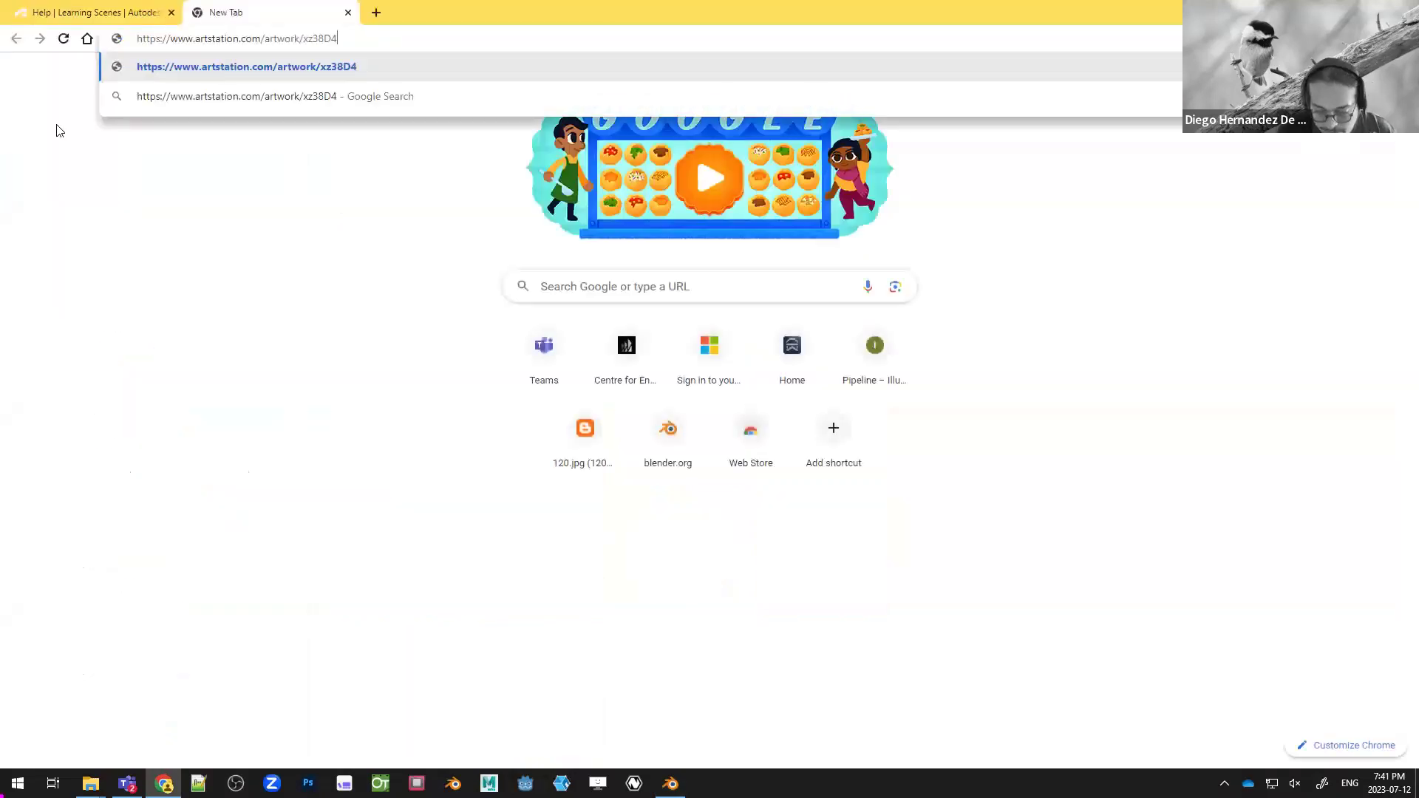
pyautogui.press('Return')
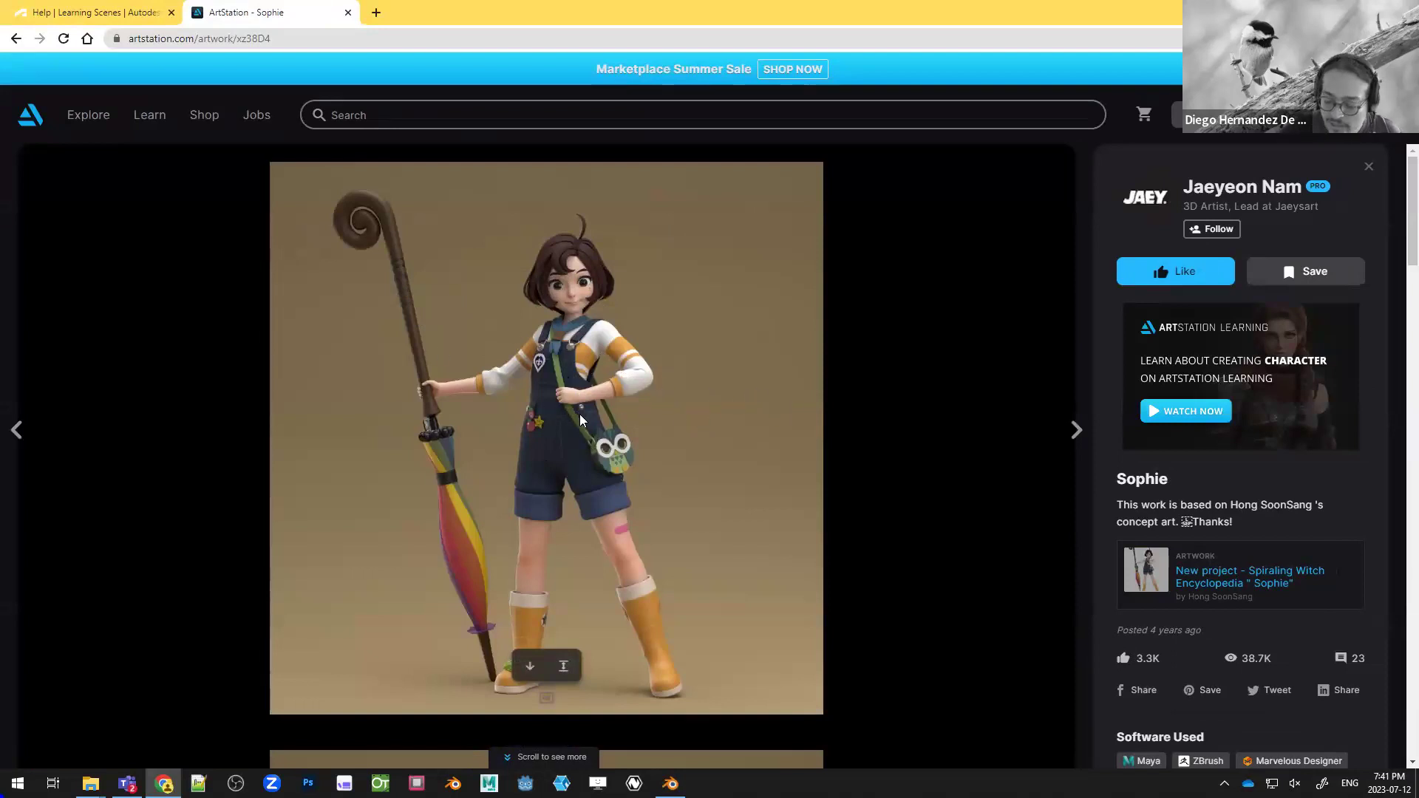
pyautogui.scroll(-18, 733, 400)
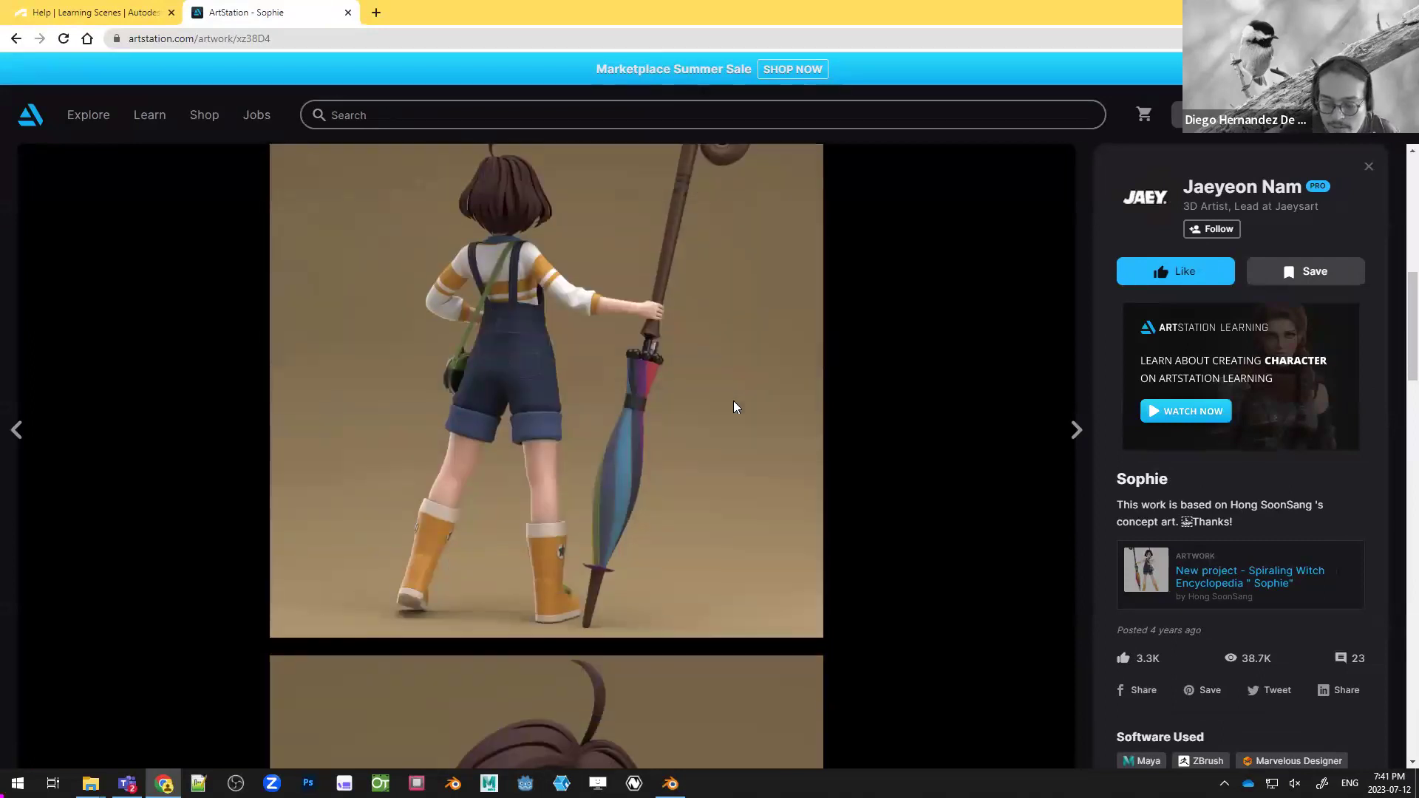
pyautogui.scroll(-2, 733, 400)
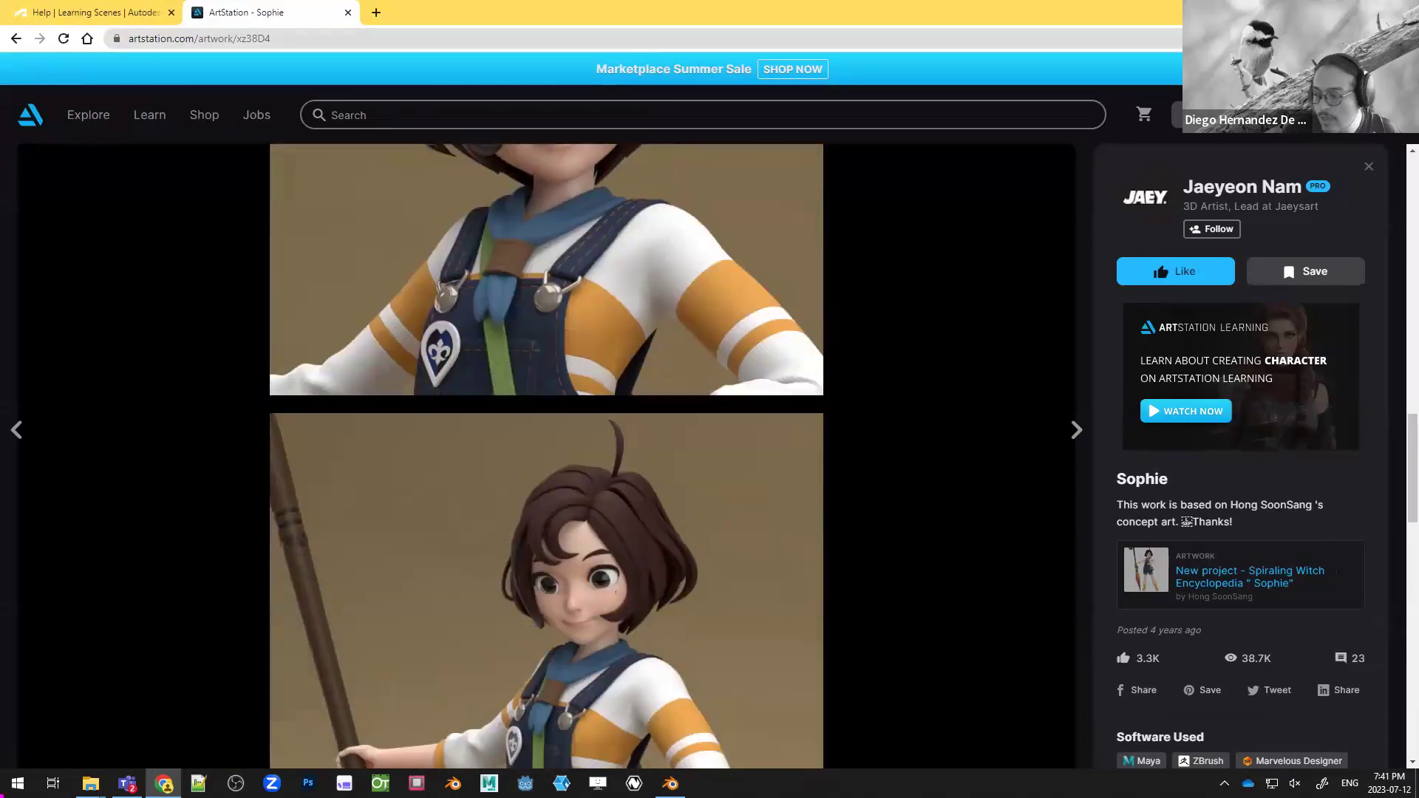
# - Return to Blender and reconnect the skinSG Principled BSDF node to the material output
pyautogui.press('super+Down')
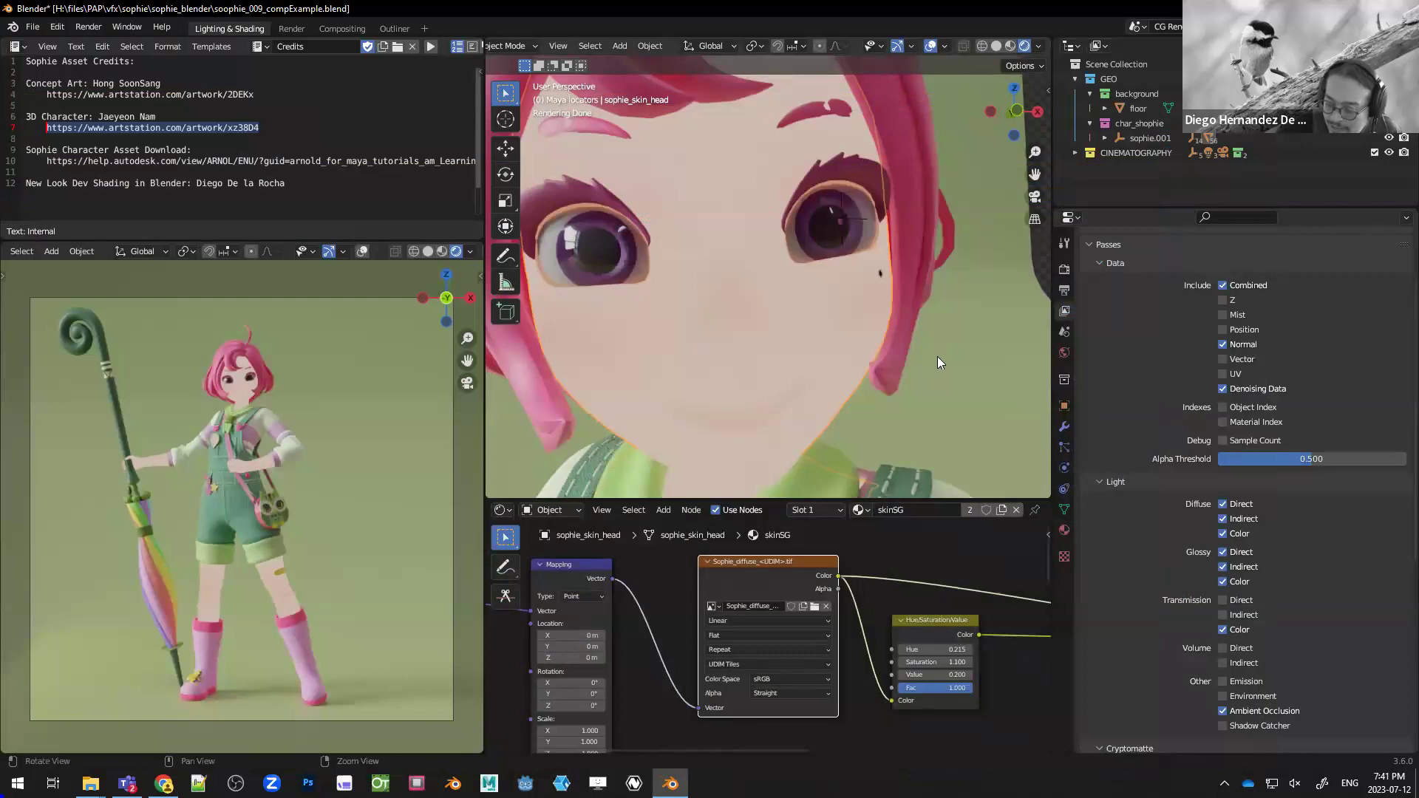
pyautogui.scroll(-5, 898, 347)
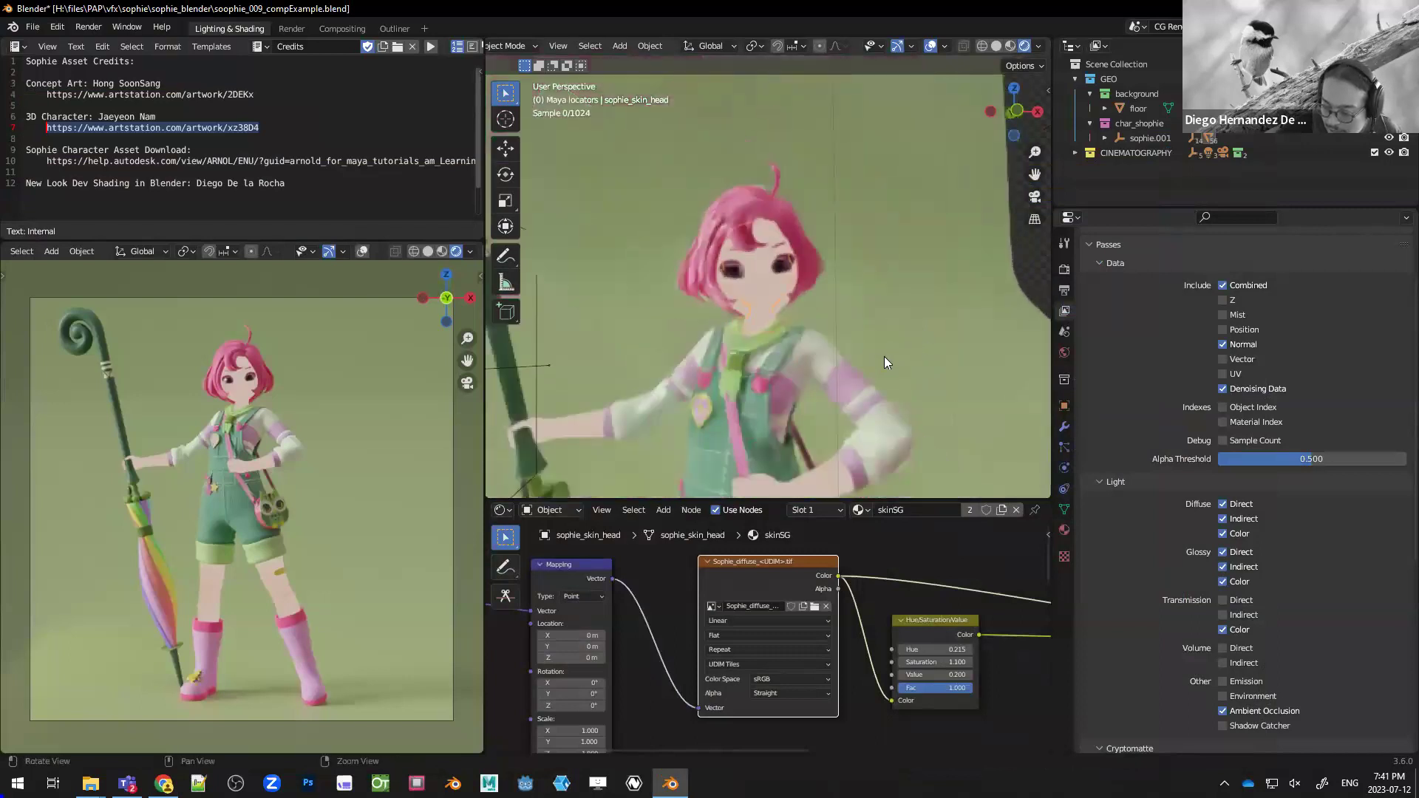
pyautogui.scroll(-3, 884, 357)
pyautogui.scroll(-2, 1017, 698)
pyautogui.moveTo(990, 673); pyautogui.dragTo(890, 624, button='middle')
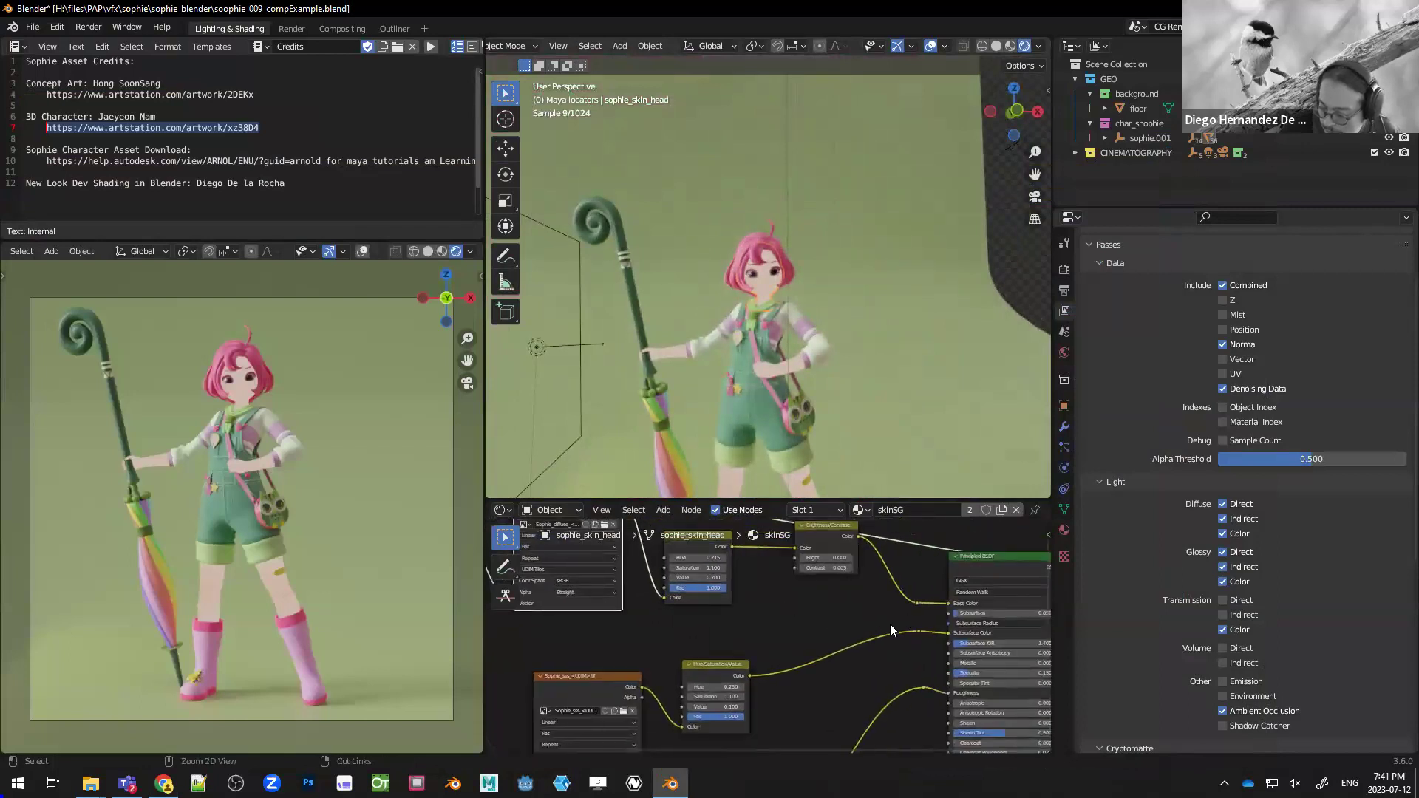
pyautogui.scroll(-2, 890, 623)
pyautogui.keyDown('ctrl'); pyautogui.keyDown('shift'); pyautogui.click(936, 587); pyautogui.keyUp('shift'); pyautogui.keyUp('ctrl')
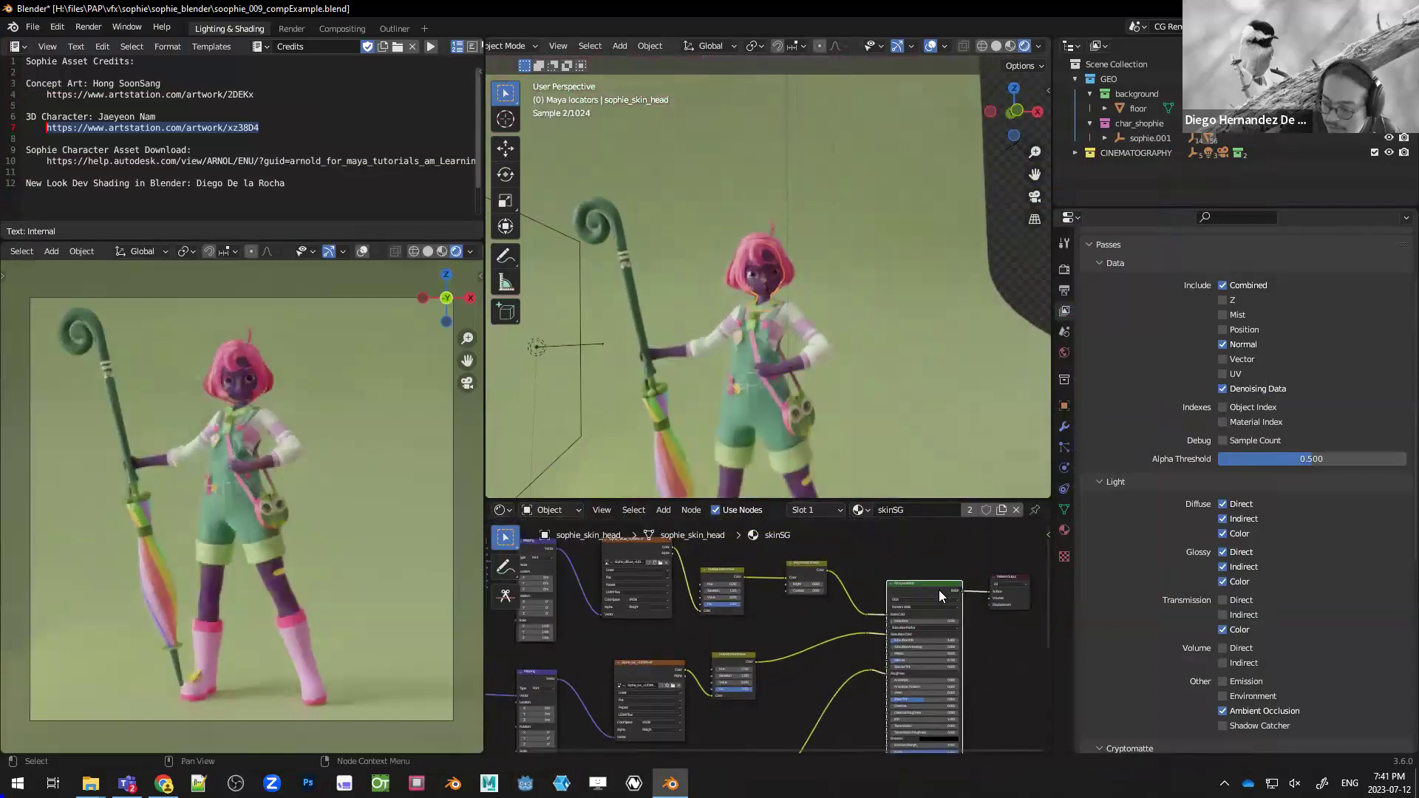
# - Preview the Generated output of the Texture Coordinate node feeding the diffuse texture on the character's skin
pyautogui.keyDown('ctrl'); pyautogui.hscroll(-5, 641, 638); pyautogui.keyUp('ctrl')
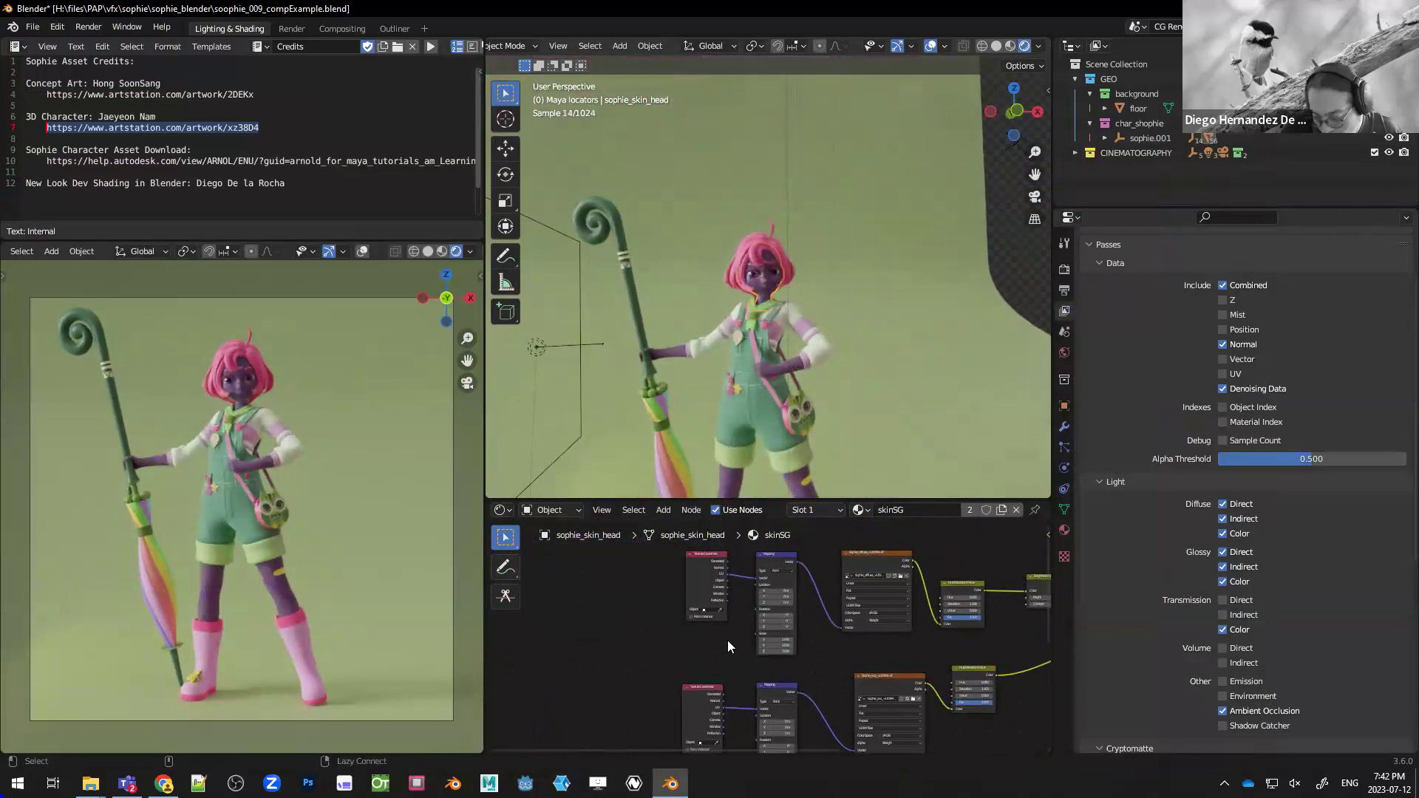
pyautogui.keyDown('ctrl'); pyautogui.moveTo(727, 639); pyautogui.dragTo(617, 579, button='middle'); pyautogui.keyUp('ctrl')
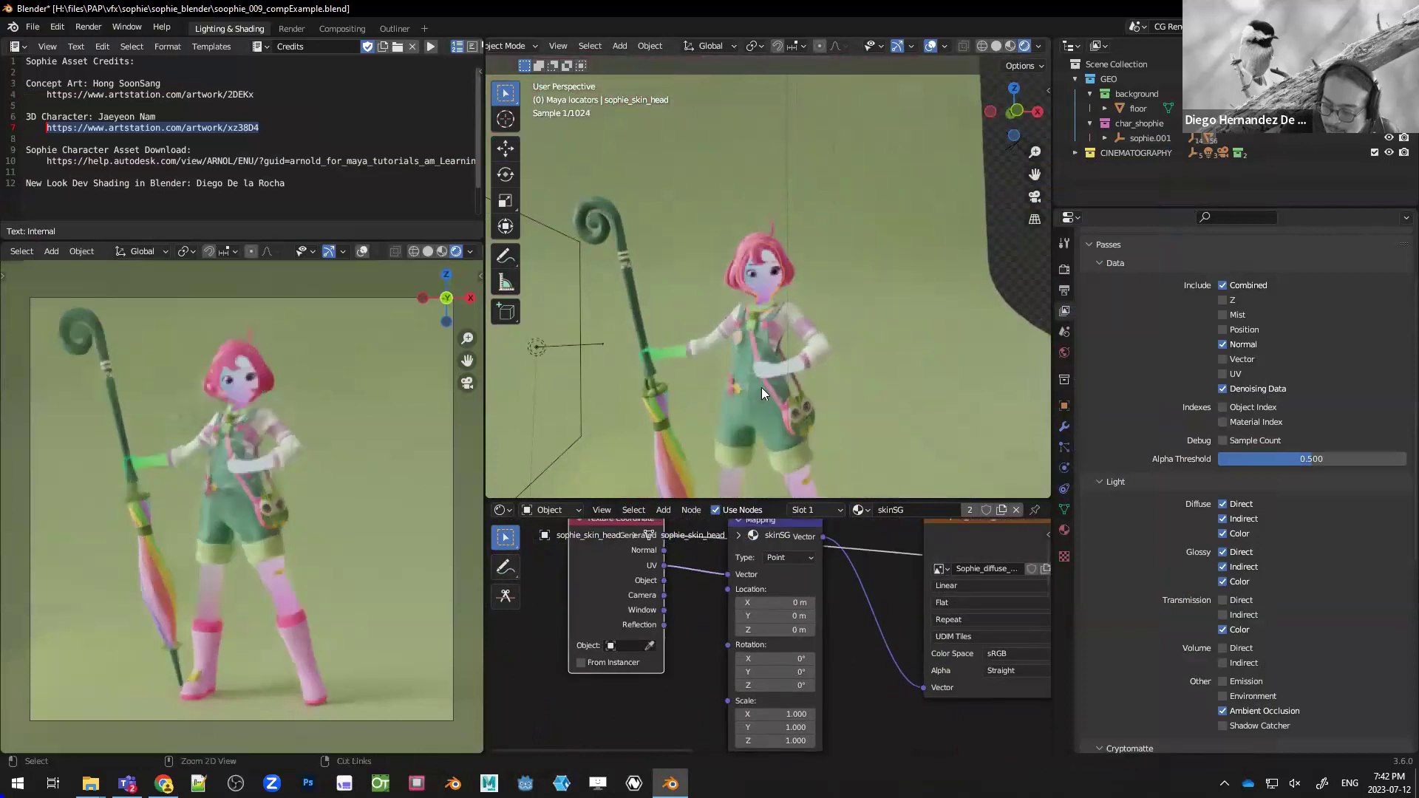
pyautogui.moveTo(734, 365); pyautogui.dragTo(795, 334, button='middle')
pyautogui.scroll(6, 795, 334)
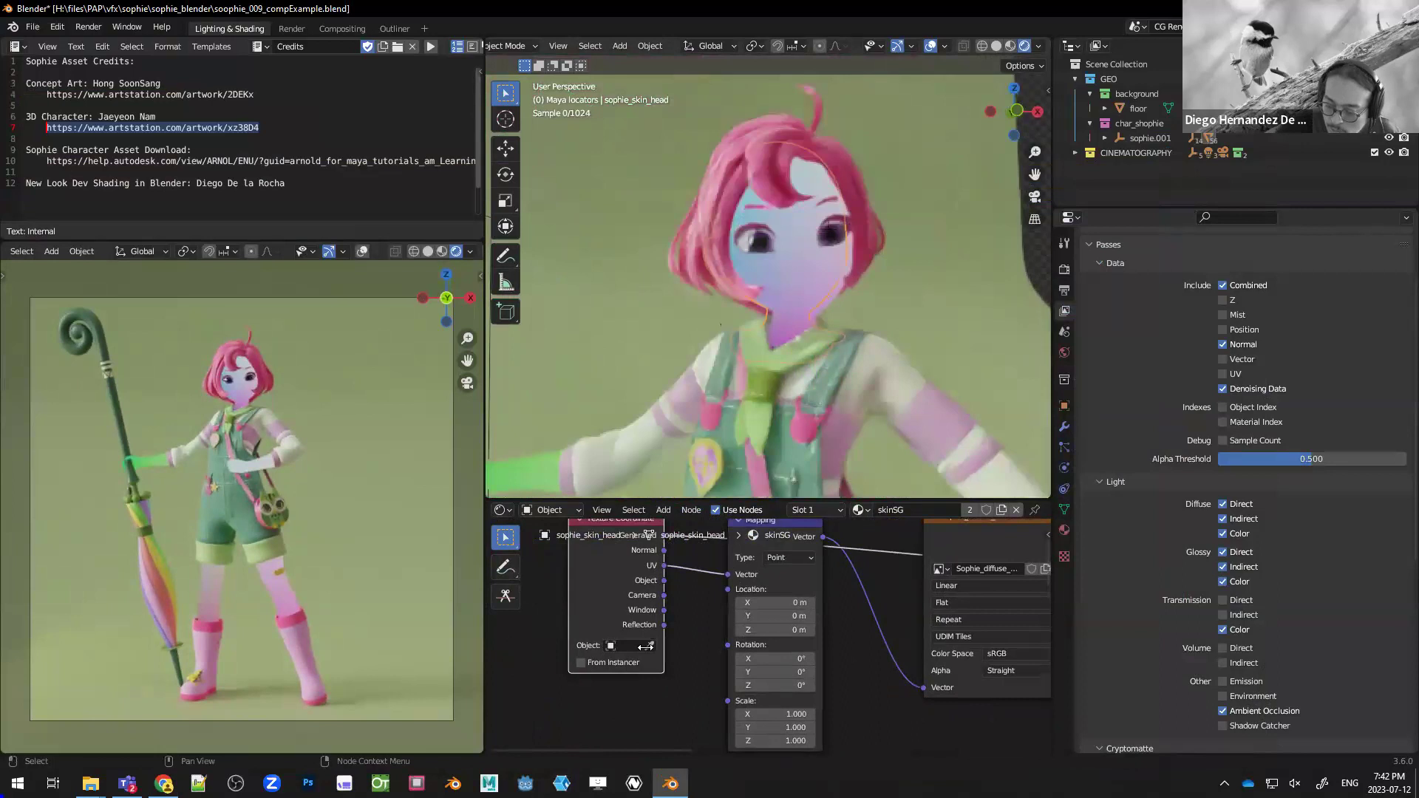
pyautogui.moveTo(598, 574); pyautogui.dragTo(589, 629, button='middle')
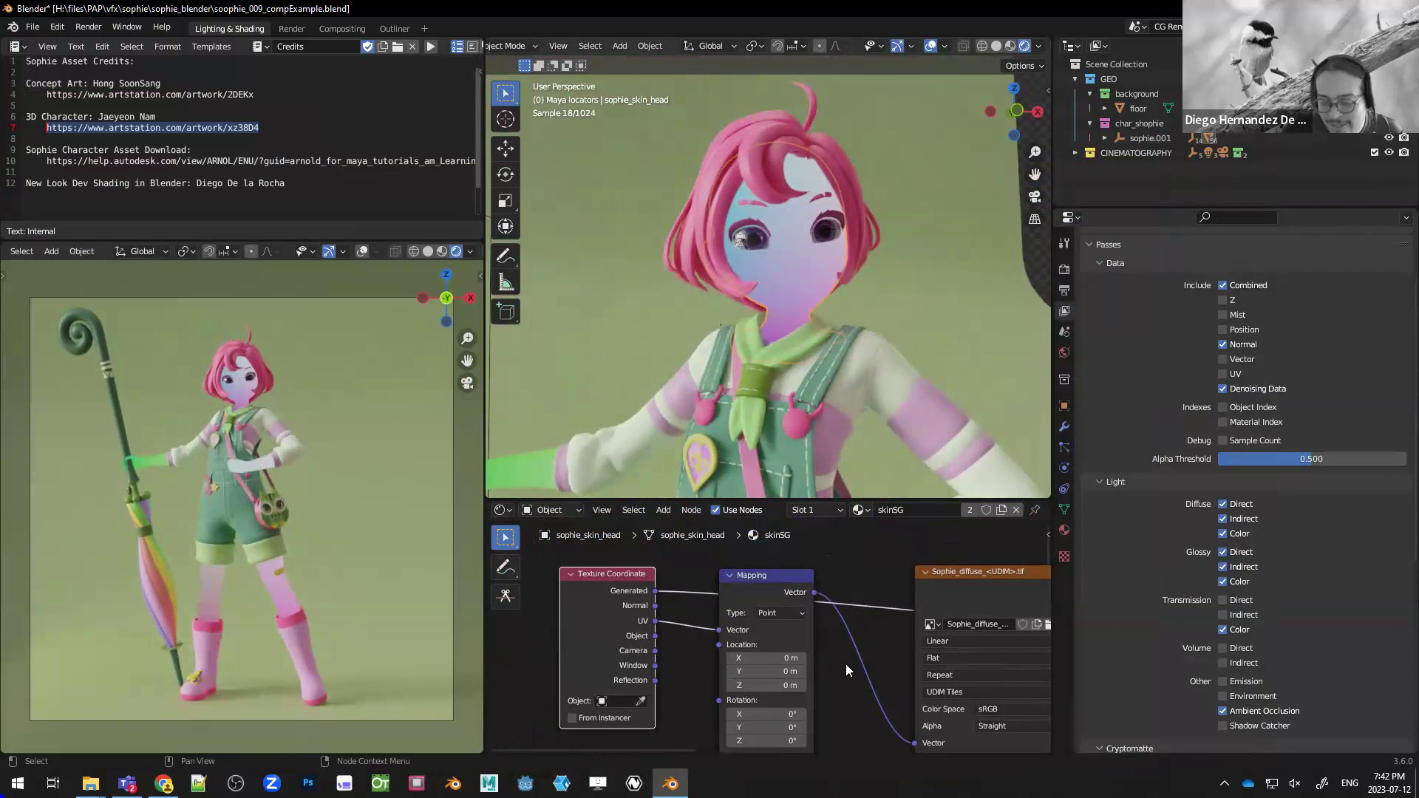
# - Preview the Texture Coordinate node's Camera, Window, and UV outputs on the skin, ending on UV
pyautogui.moveTo(635, 601); pyautogui.dragTo(606, 650)
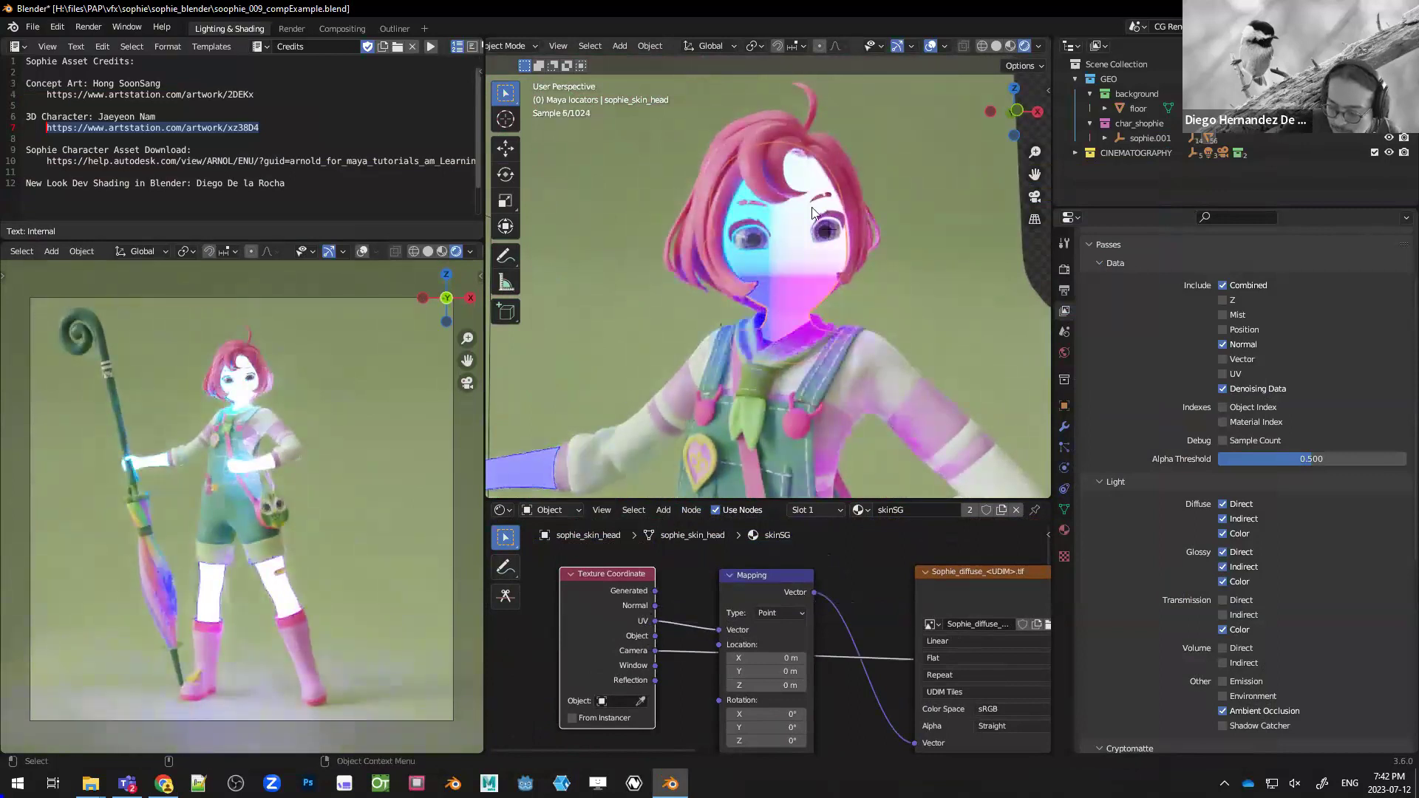
pyautogui.moveTo(614, 643); pyautogui.dragTo(619, 665)
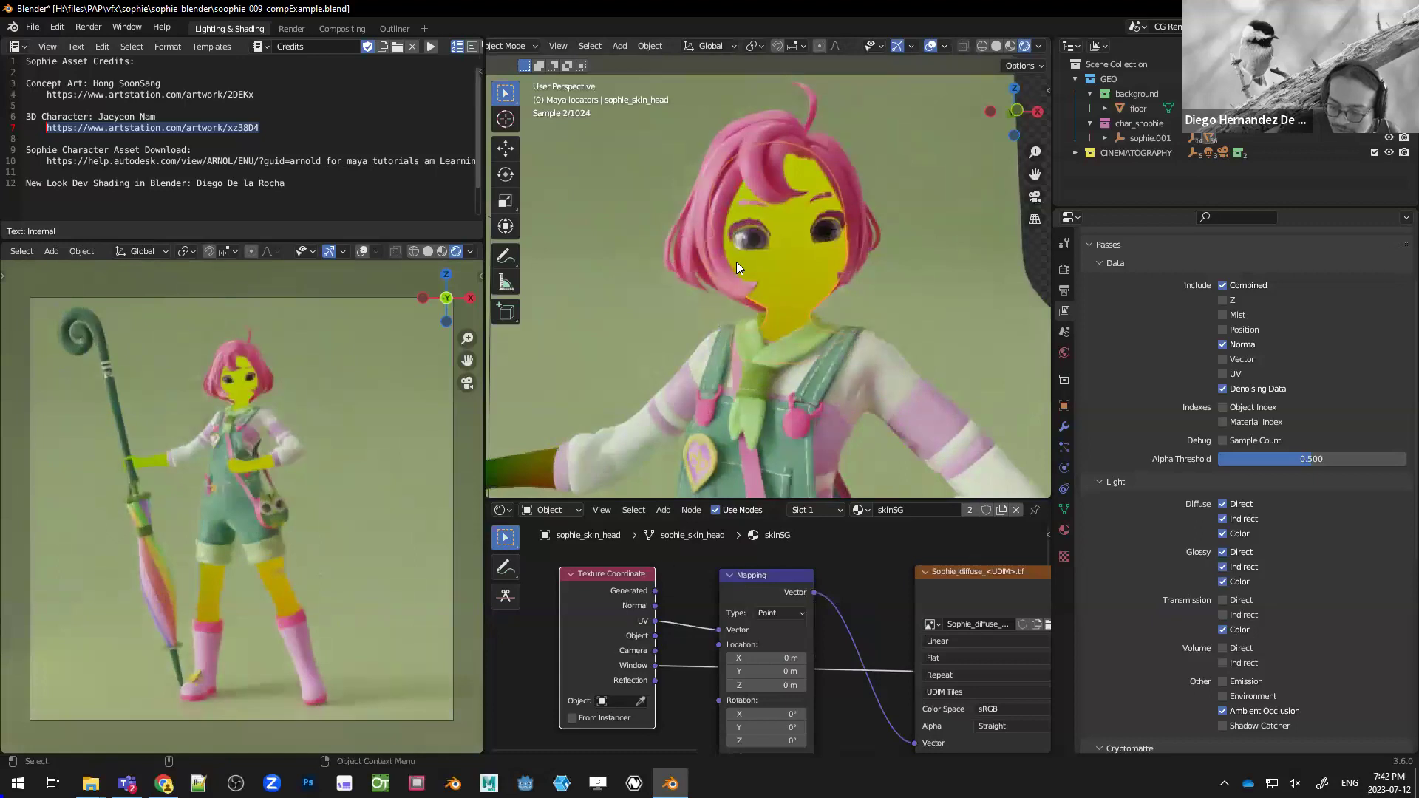
pyautogui.keyDown('ctrl'); pyautogui.keyDown('shift'); pyautogui.click(598, 639); pyautogui.keyUp('shift'); pyautogui.keyUp('ctrl')
pyautogui.keyDown('ctrl'); pyautogui.keyDown('shift'); pyautogui.click(599, 640); pyautogui.keyUp('shift'); pyautogui.keyUp('ctrl')
pyautogui.keyDown('ctrl'); pyautogui.keyDown('shift'); pyautogui.click(599, 641); pyautogui.keyUp('shift'); pyautogui.keyUp('ctrl')
pyautogui.keyDown('ctrl'); pyautogui.keyDown('shift'); pyautogui.click(598, 645); pyautogui.keyUp('shift'); pyautogui.keyUp('ctrl')
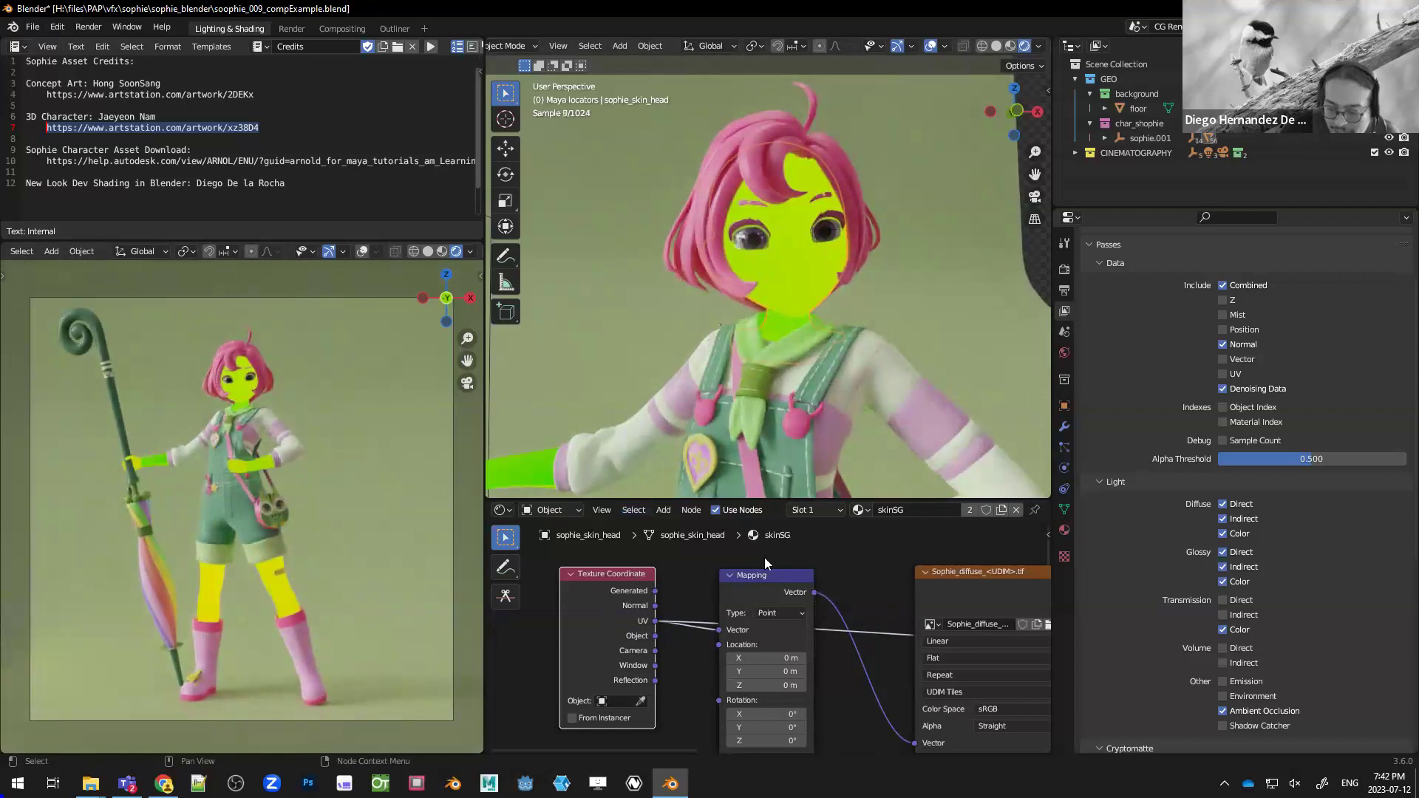
# - Preview the Mapping node on the skin and try an X location of 1 m
pyautogui.keyDown('ctrl'); pyautogui.keyDown('shift'); pyautogui.click(768, 585); pyautogui.keyUp('shift'); pyautogui.keyUp('ctrl')
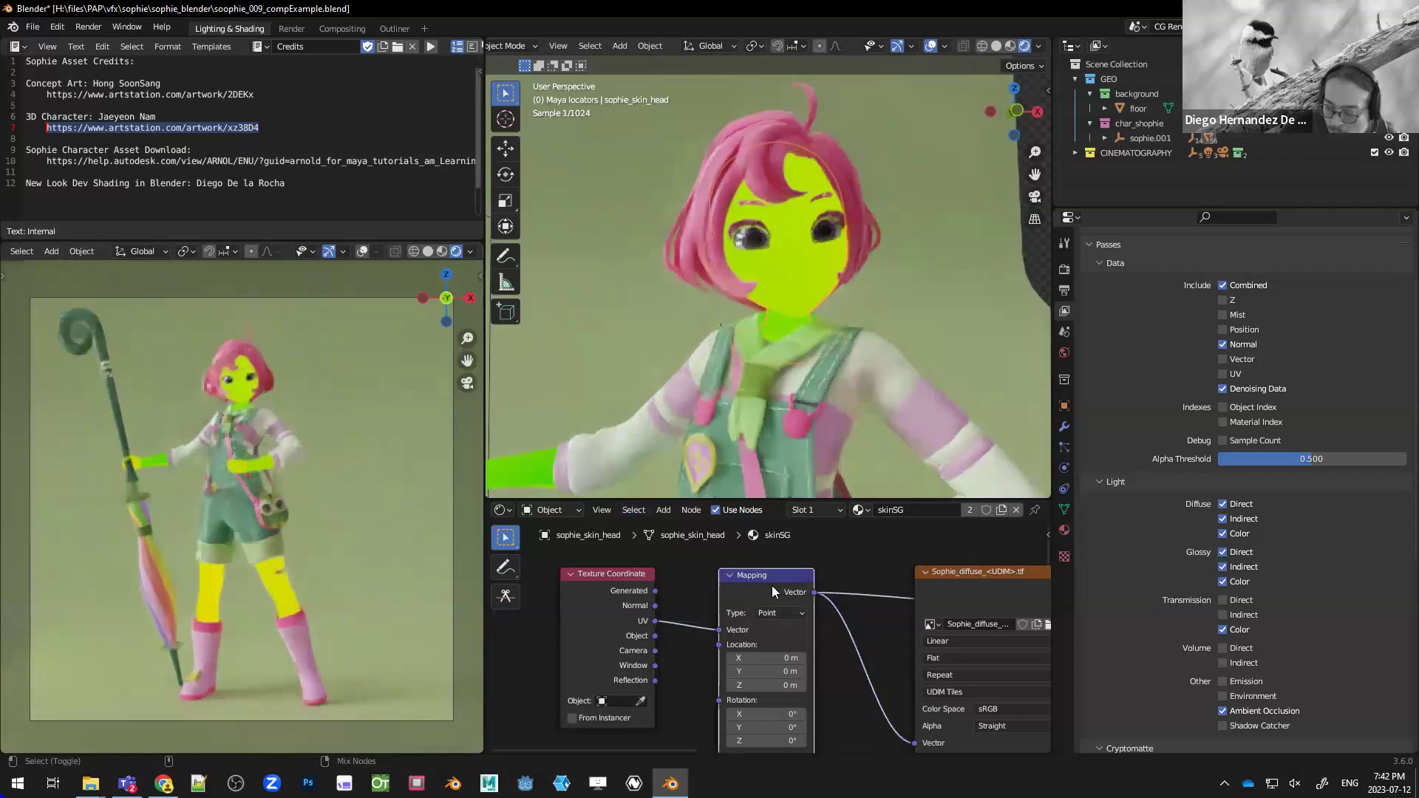
pyautogui.click(789, 658)
pyautogui.write('1')
pyautogui.press('Return')
pyautogui.moveTo(768, 658)
pyautogui.mouseDown()
pyautogui.moveTo(710, 658)
pyautogui.moveTo(805, 656)
pyautogui.moveTo(788, 658)
pyautogui.mouseUp()
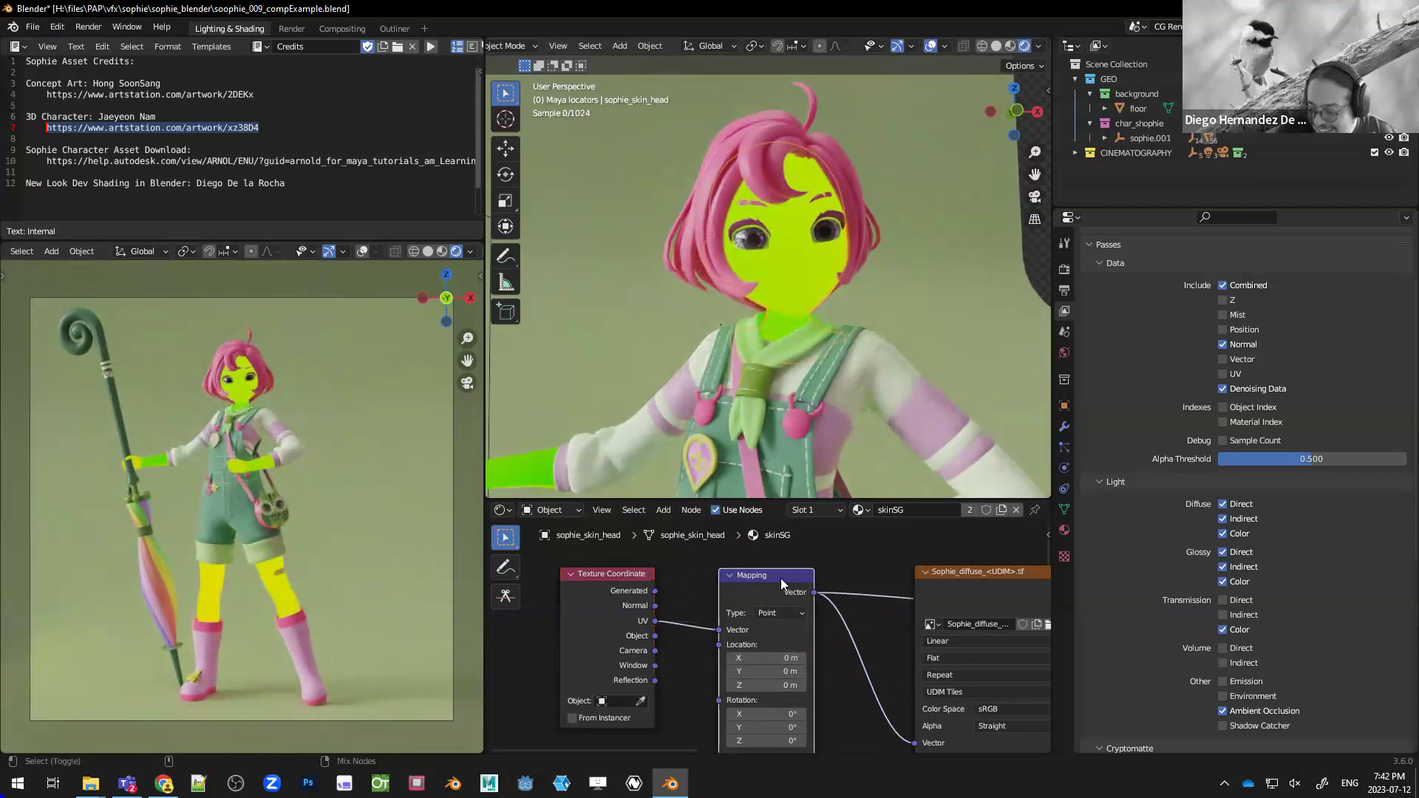
# - Preview the Sophie_diffuse image texture on the skin and widen its node to show the full file name
pyautogui.moveTo(836, 559); pyautogui.dragTo(761, 530, button='middle')
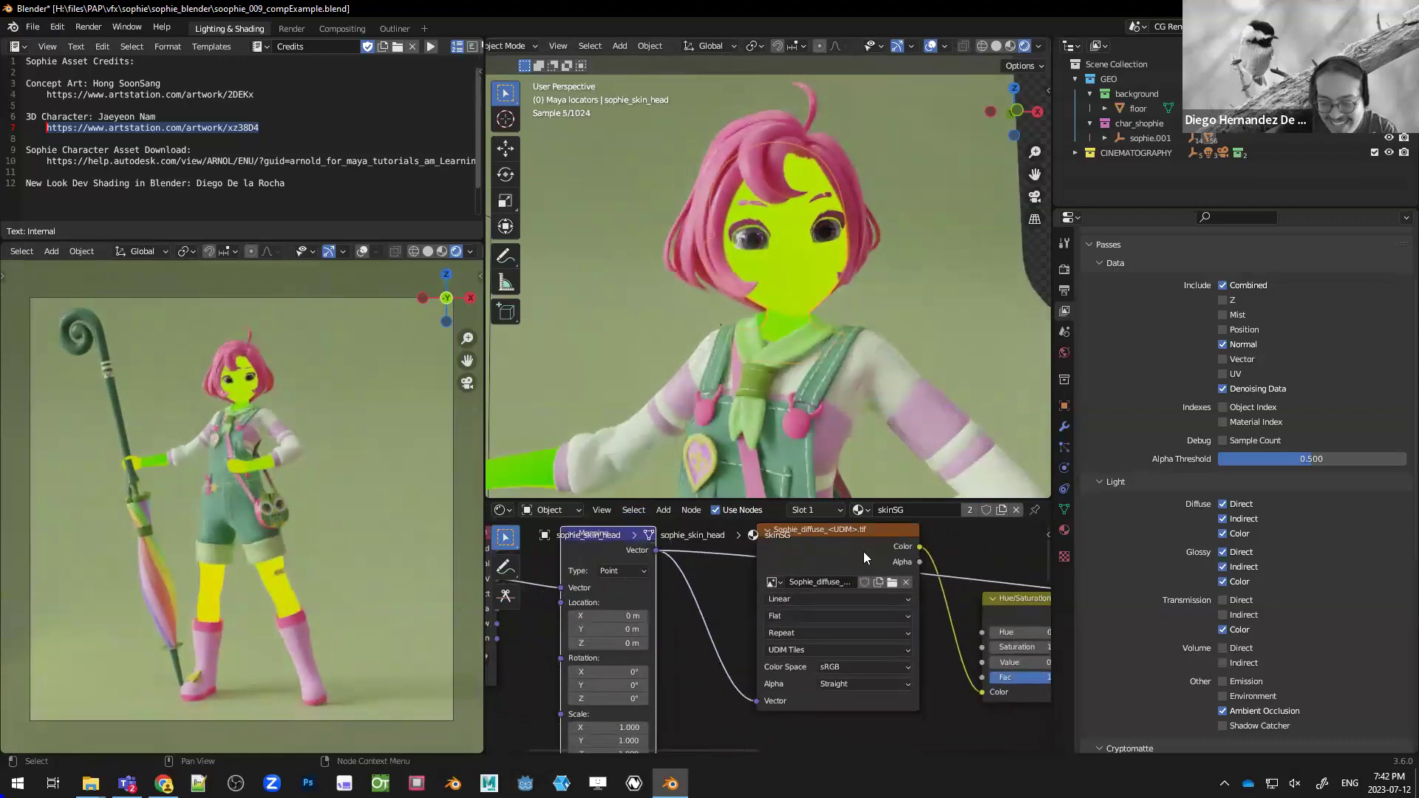
pyautogui.moveTo(721, 576); pyautogui.dragTo(718, 588, button='middle')
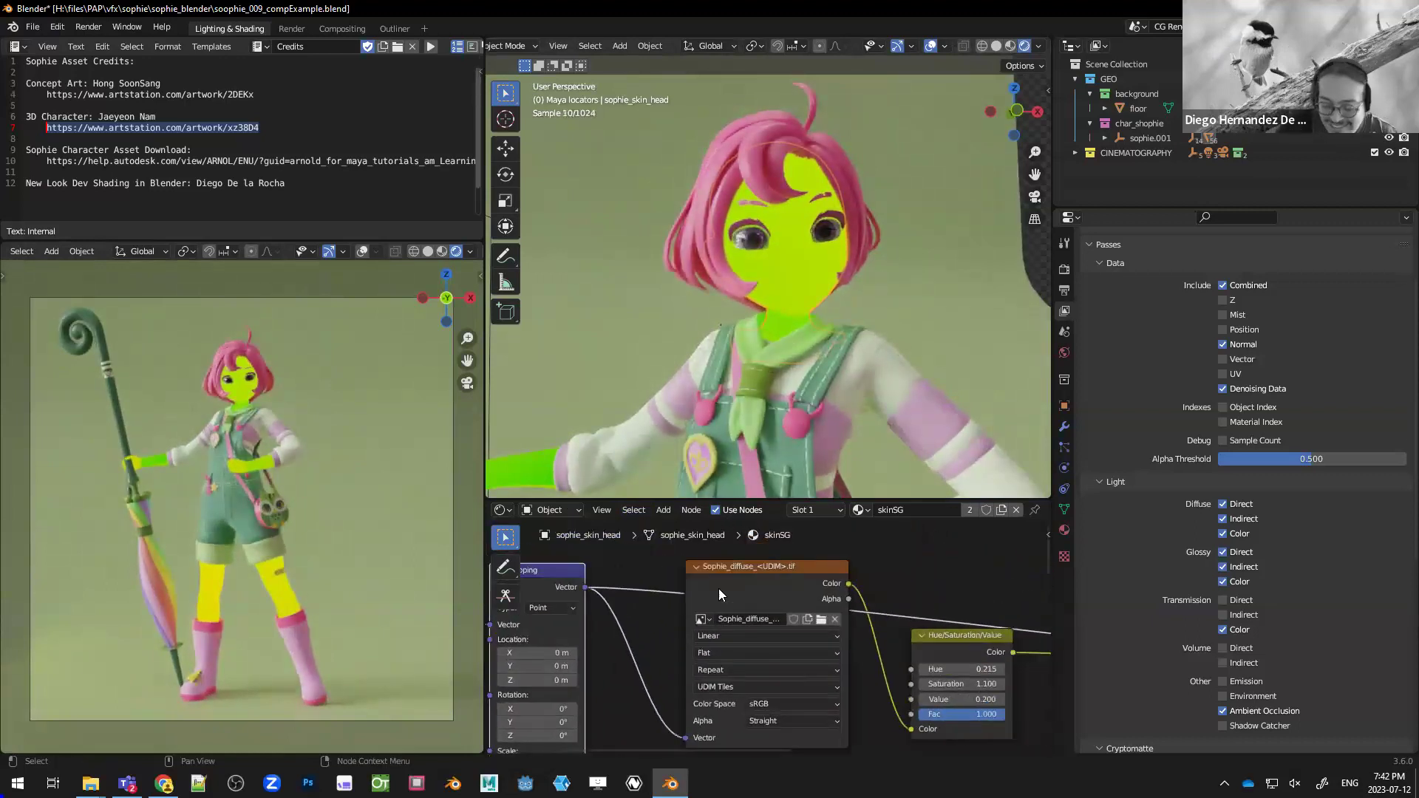
pyautogui.keyDown('ctrl'); pyautogui.keyDown('shift'); pyautogui.click(775, 575); pyautogui.keyUp('shift'); pyautogui.keyUp('ctrl')
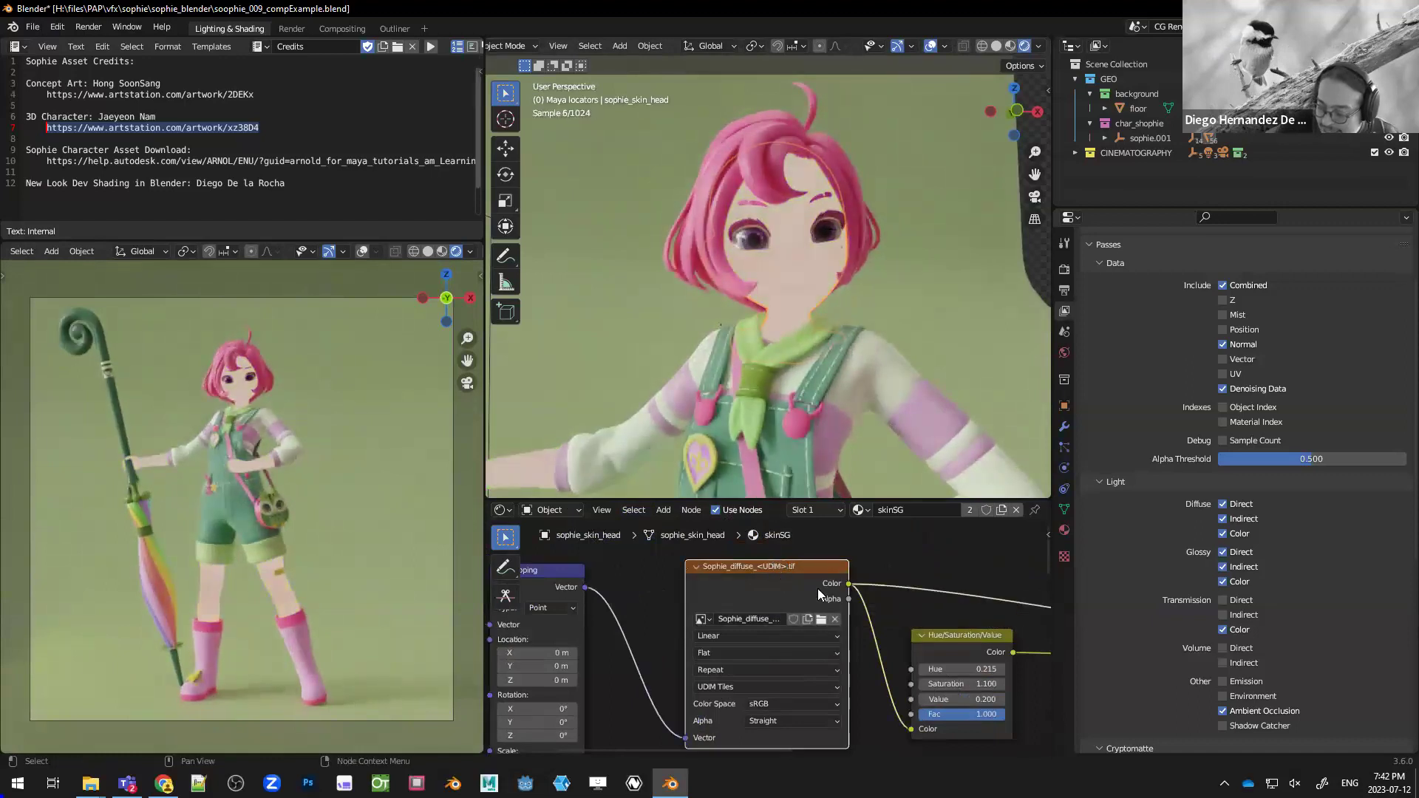
pyautogui.moveTo(855, 572); pyautogui.dragTo(902, 574)
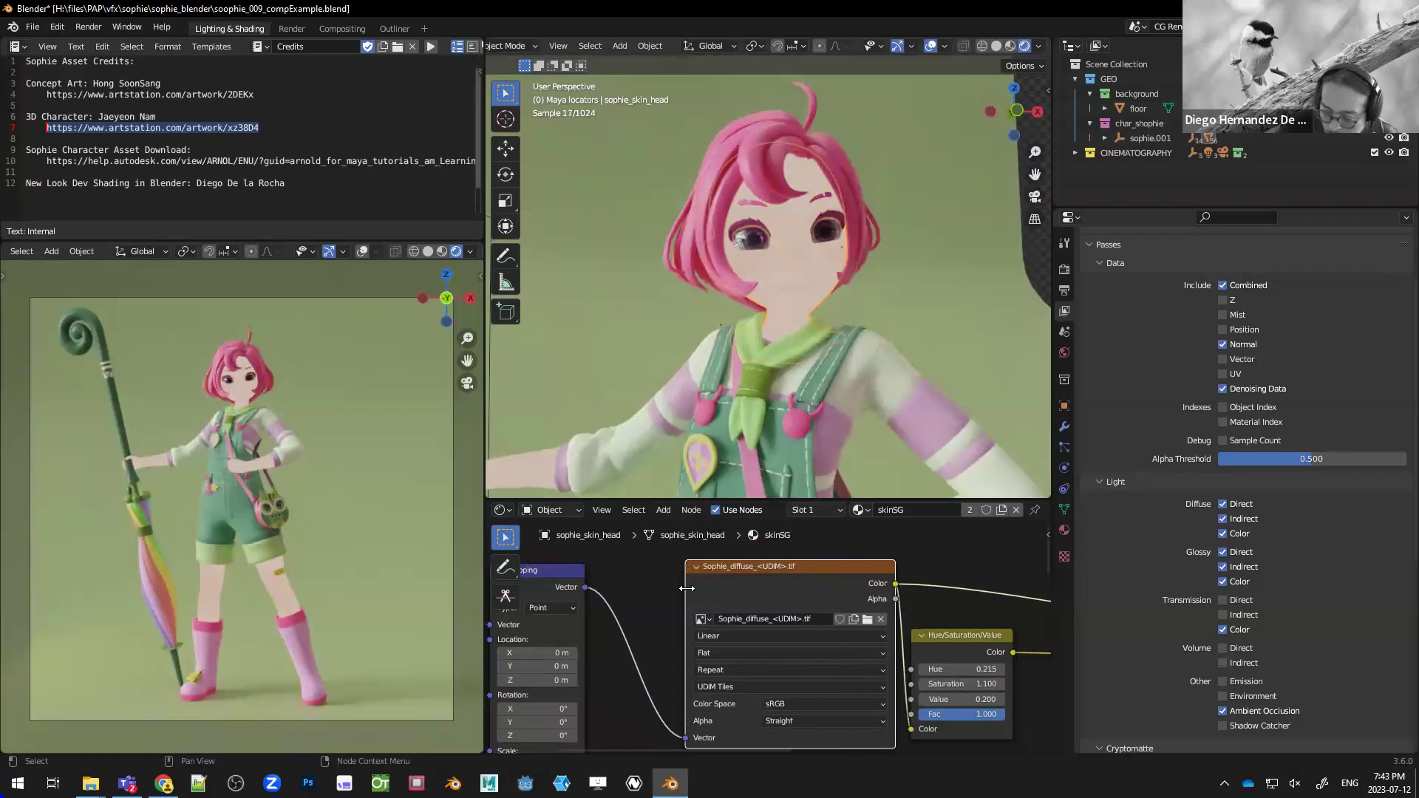
pyautogui.moveTo(684, 589); pyautogui.dragTo(615, 589)
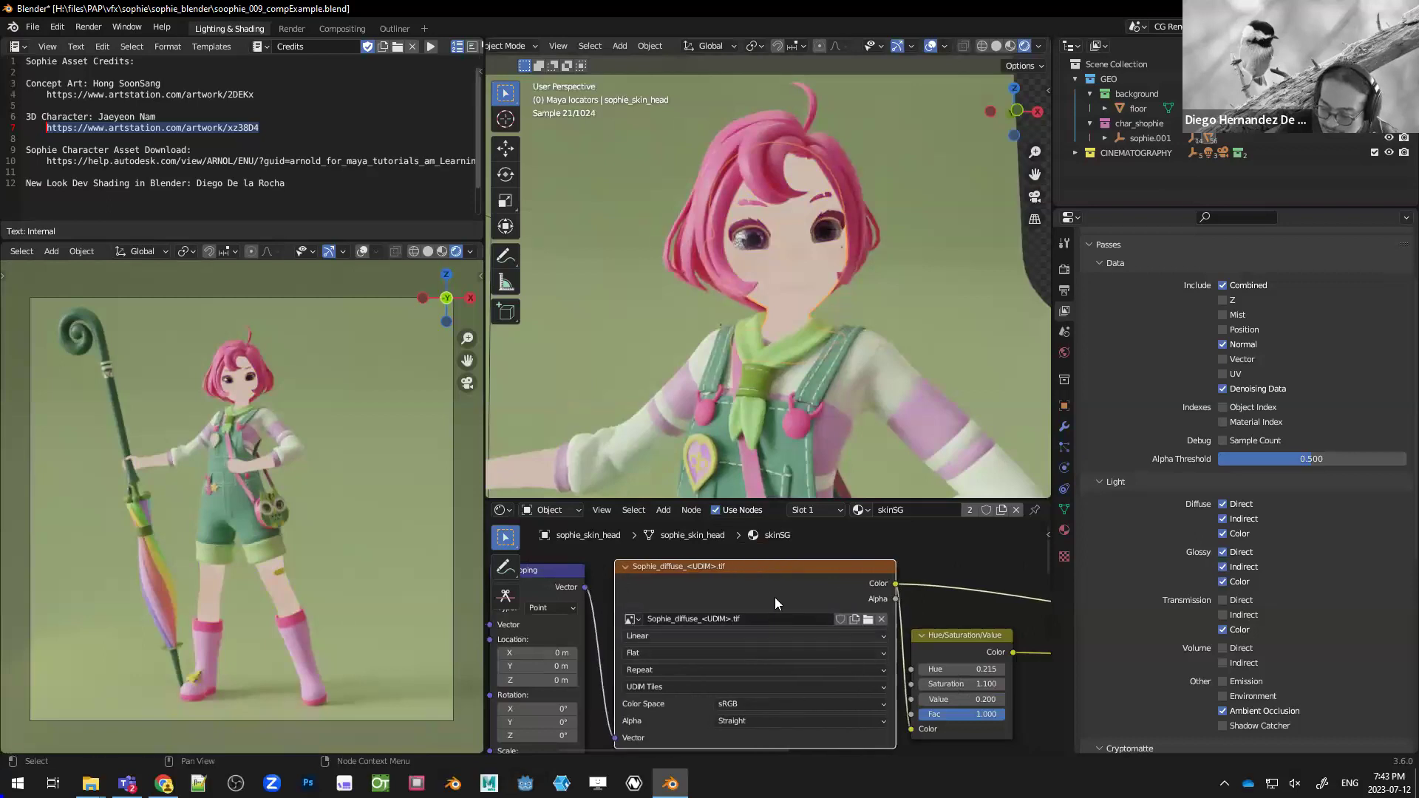
# - Copy the assets folder path from the Sophie_diffuse node's image file browser and open that folder in File Explorer
pyautogui.click(867, 619)
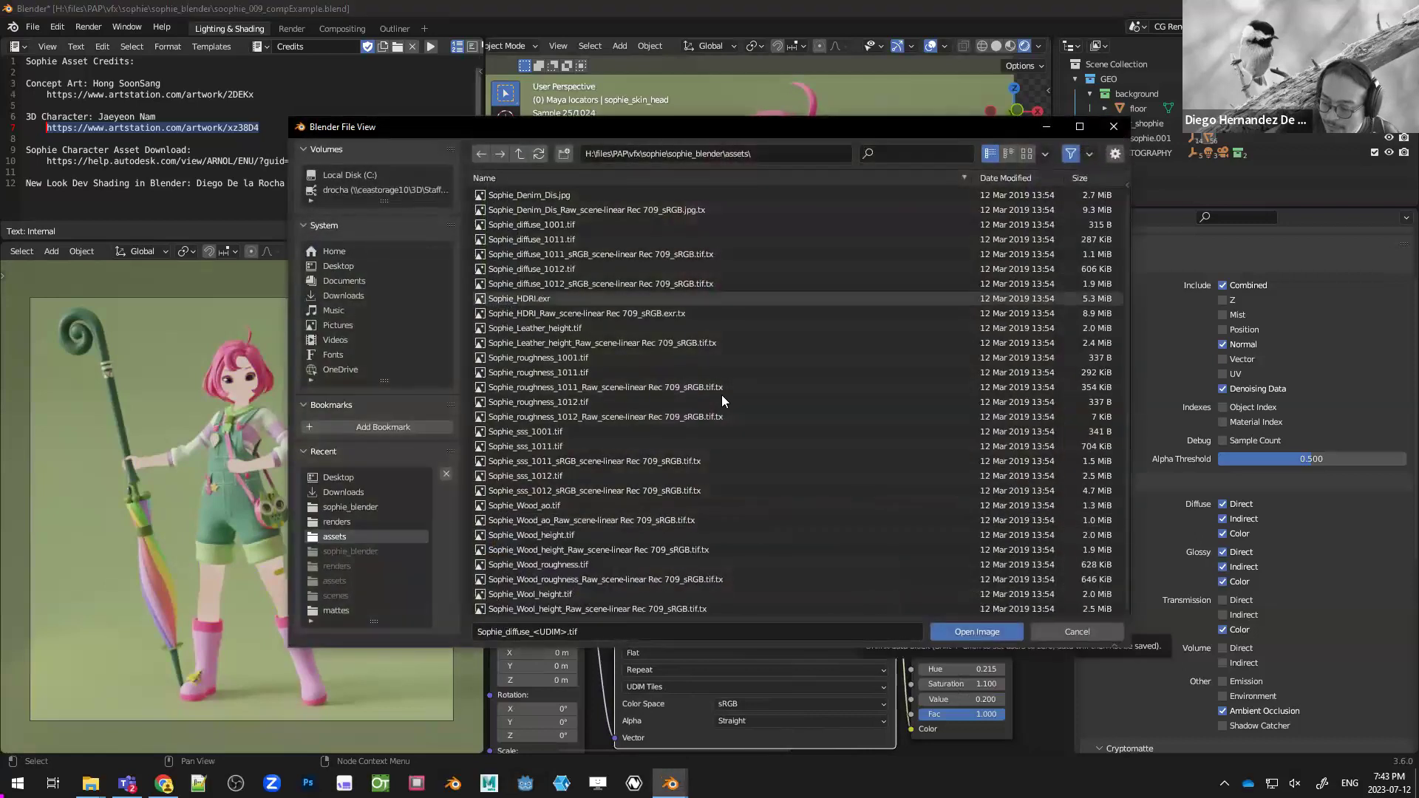
pyautogui.click(761, 156)
pyautogui.hotkey('ctrl', 'c')
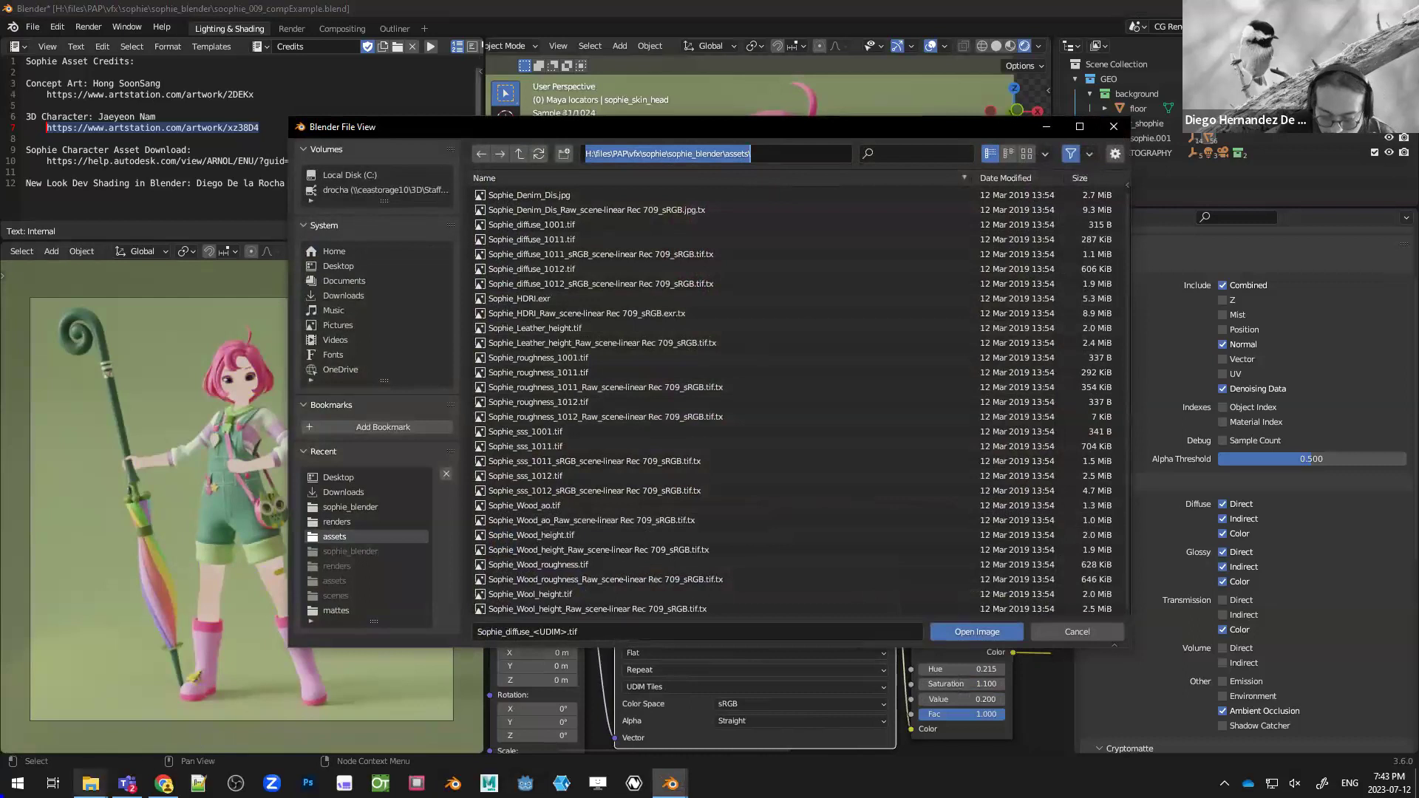
pyautogui.click(90, 783)
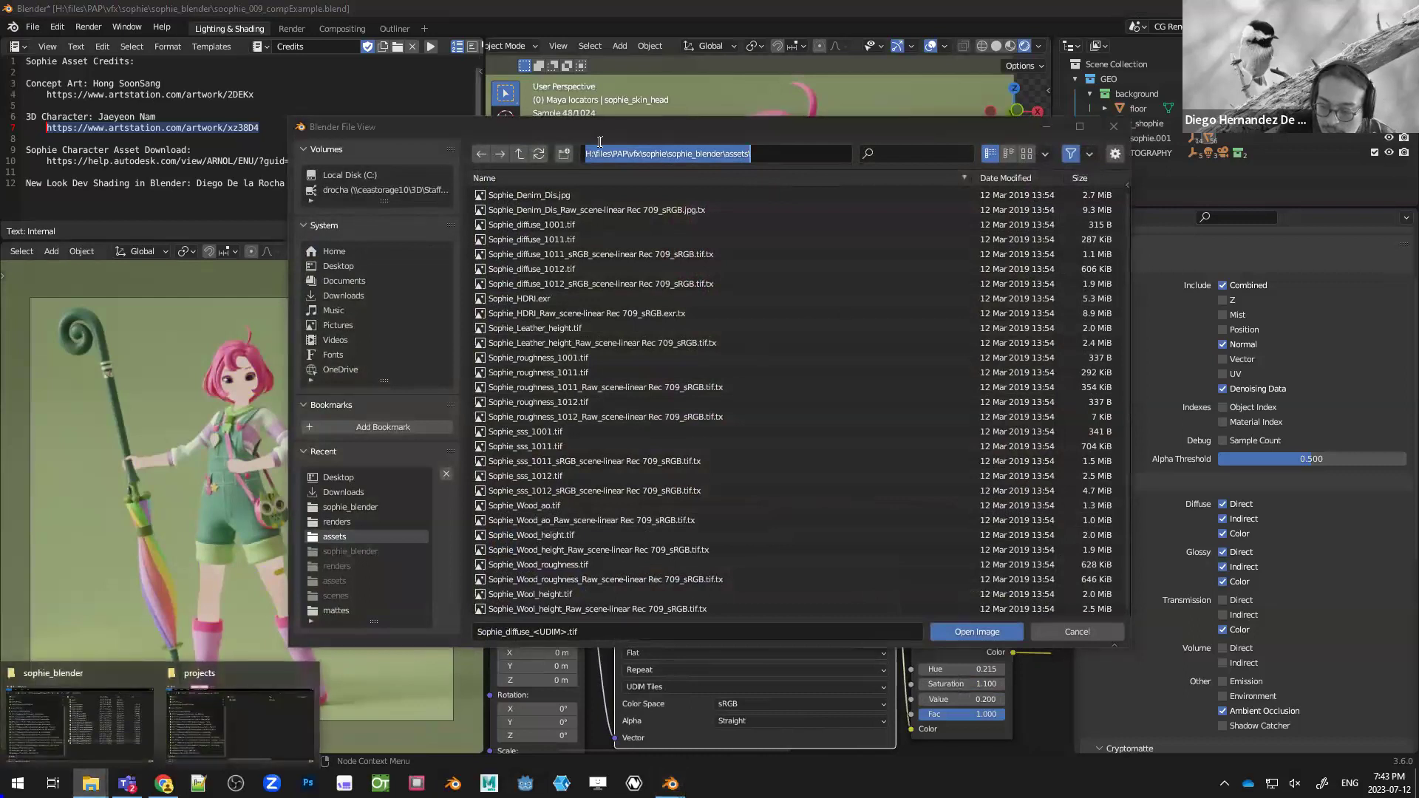
pyautogui.click(244, 723)
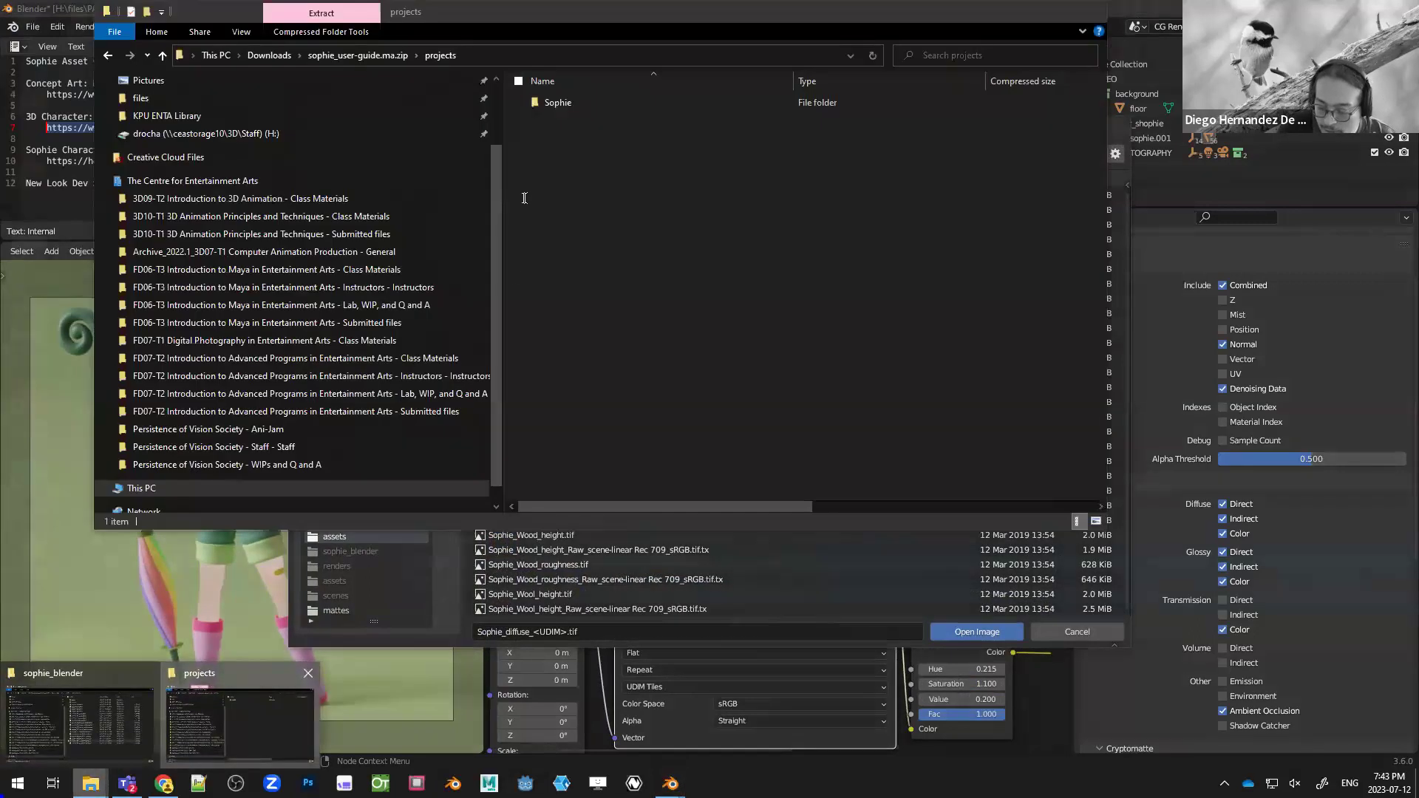
pyautogui.click(506, 55)
pyautogui.hotkey('ctrl', 'v')
pyautogui.press('Return')
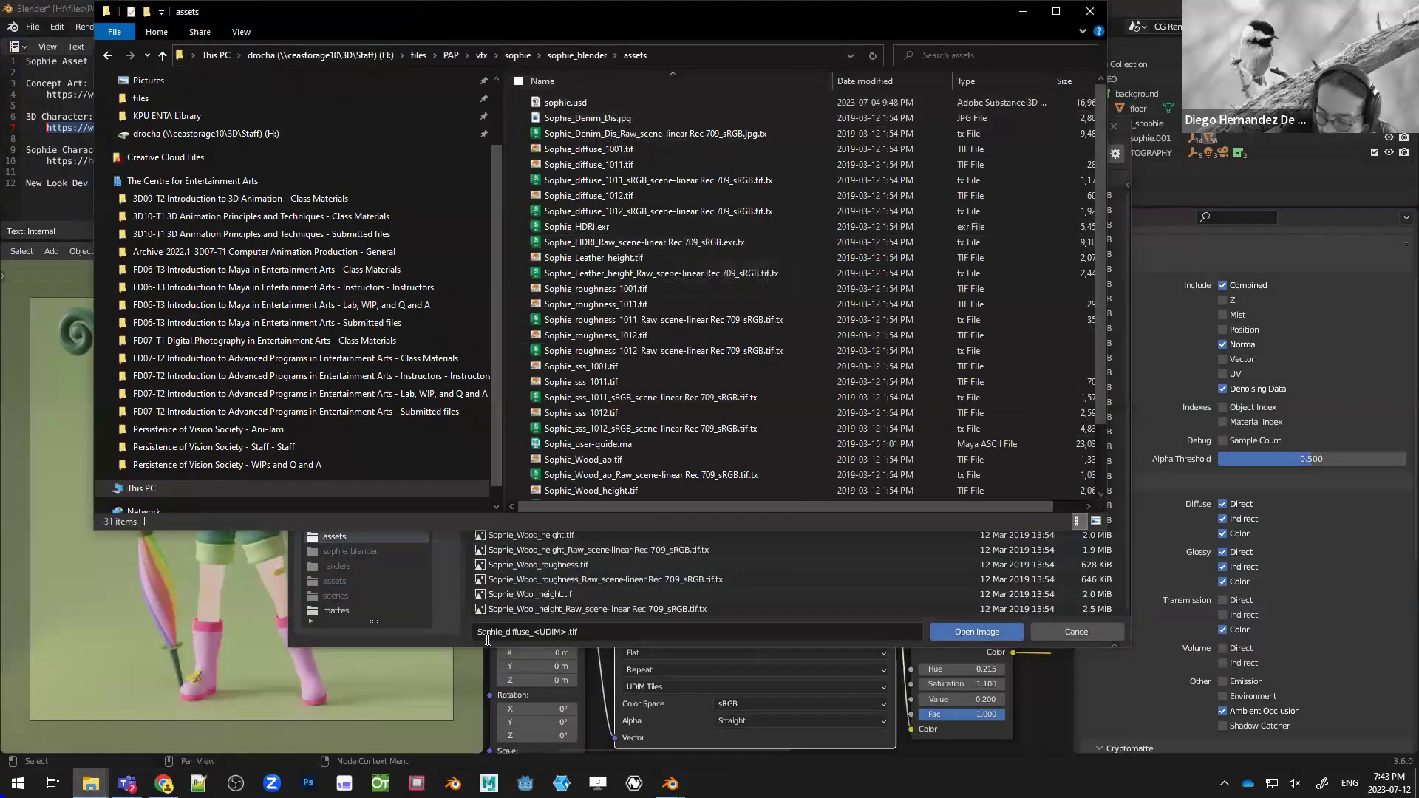
# - View Sophie_diffuse_1001.tif in Windows Photo Viewer and return to the assets folder
pyautogui.click(591, 150)
pyautogui.doubleClick(621, 151)
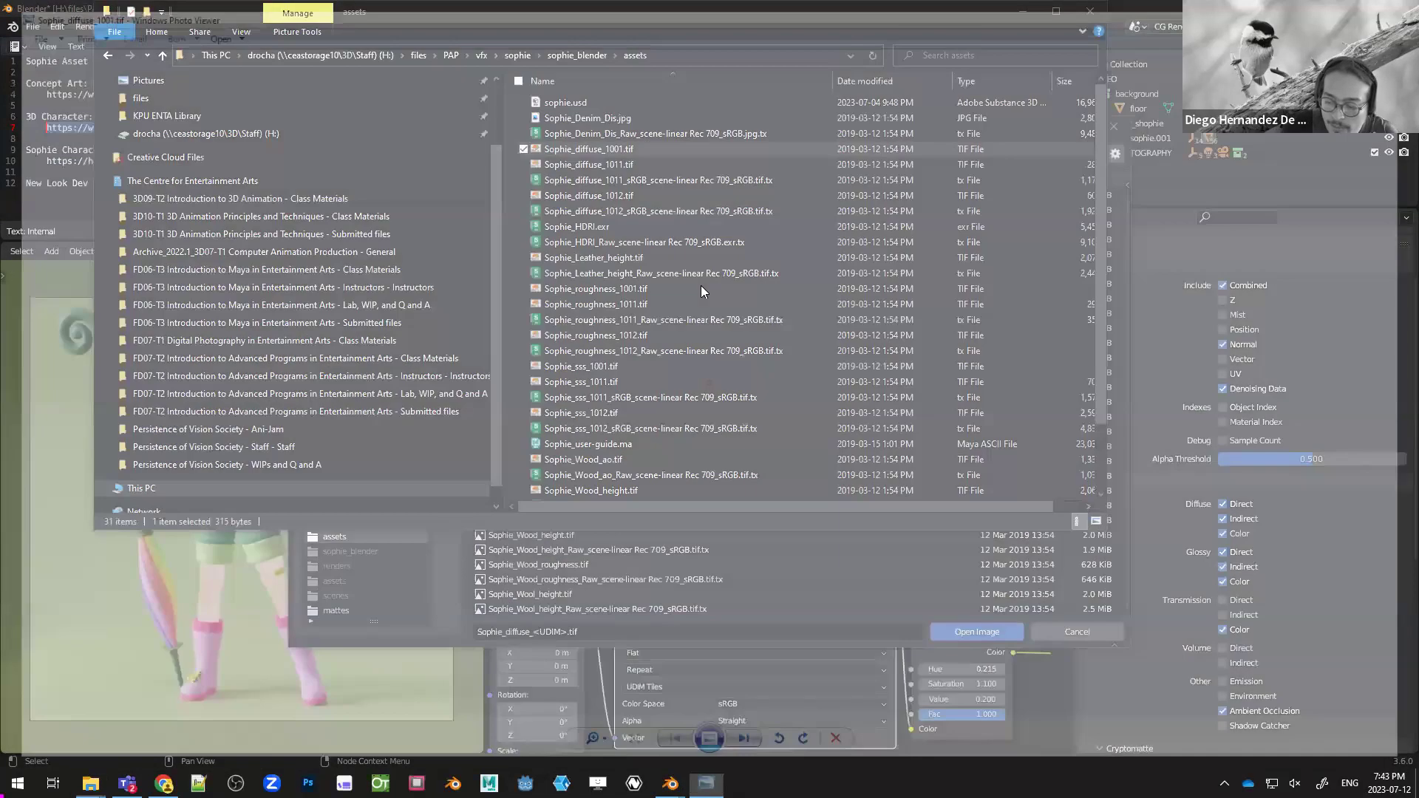
pyautogui.scroll(5, 732, 381)
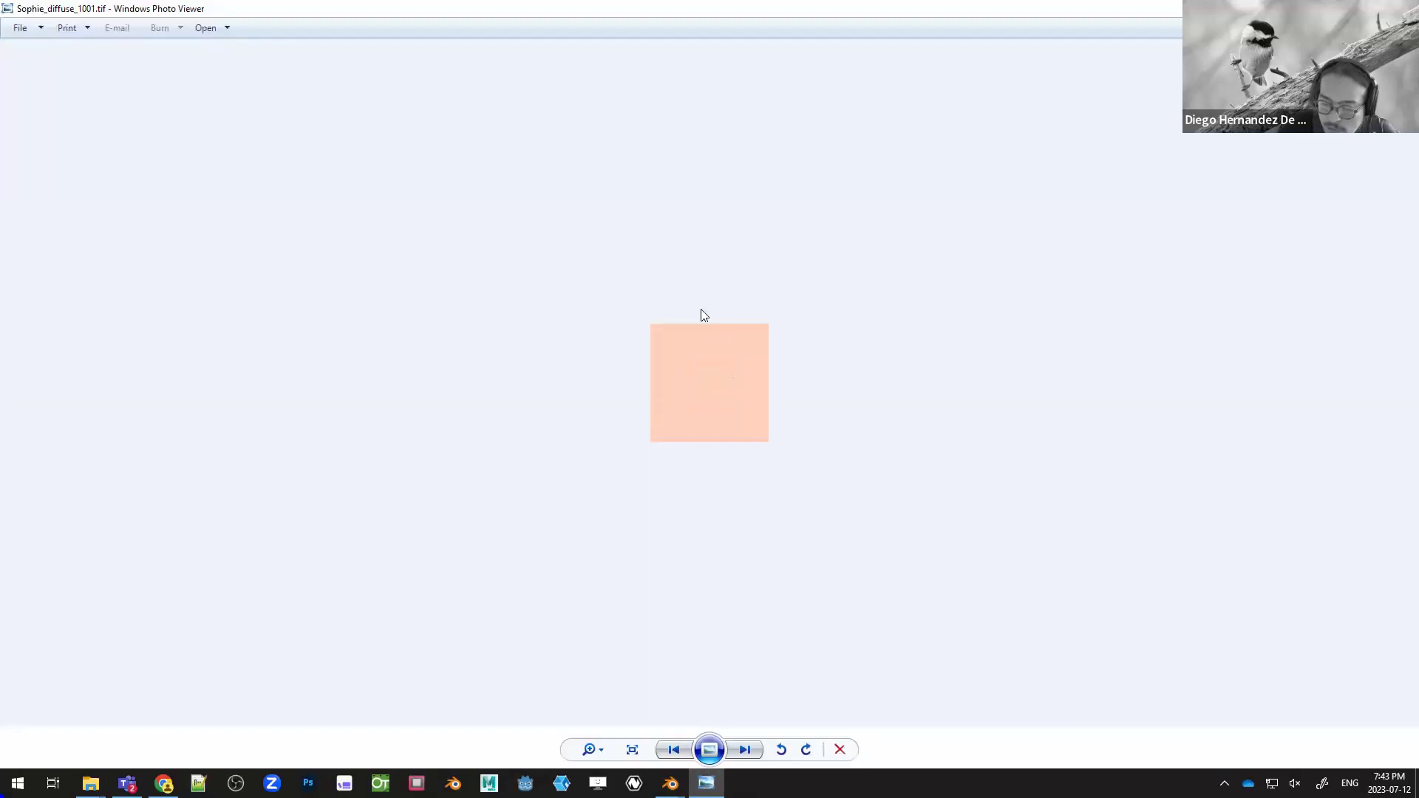
pyautogui.hotkey('alt', 'Tab')
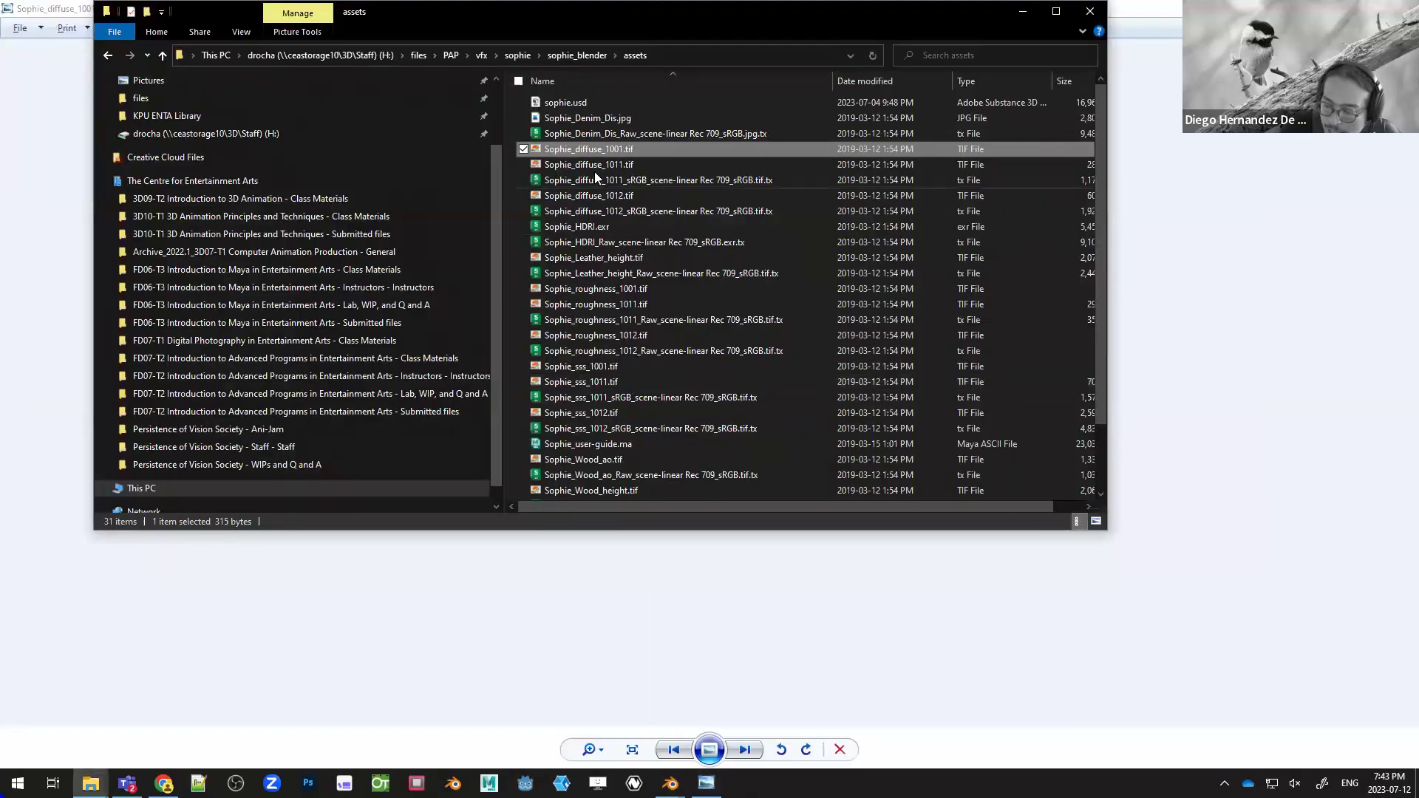
# - View Sophie_diffuse_1011.tif in Windows Photo Viewer and examine the painted eyes, cheeks, nose, and mouth up close
pyautogui.doubleClick(610, 166)
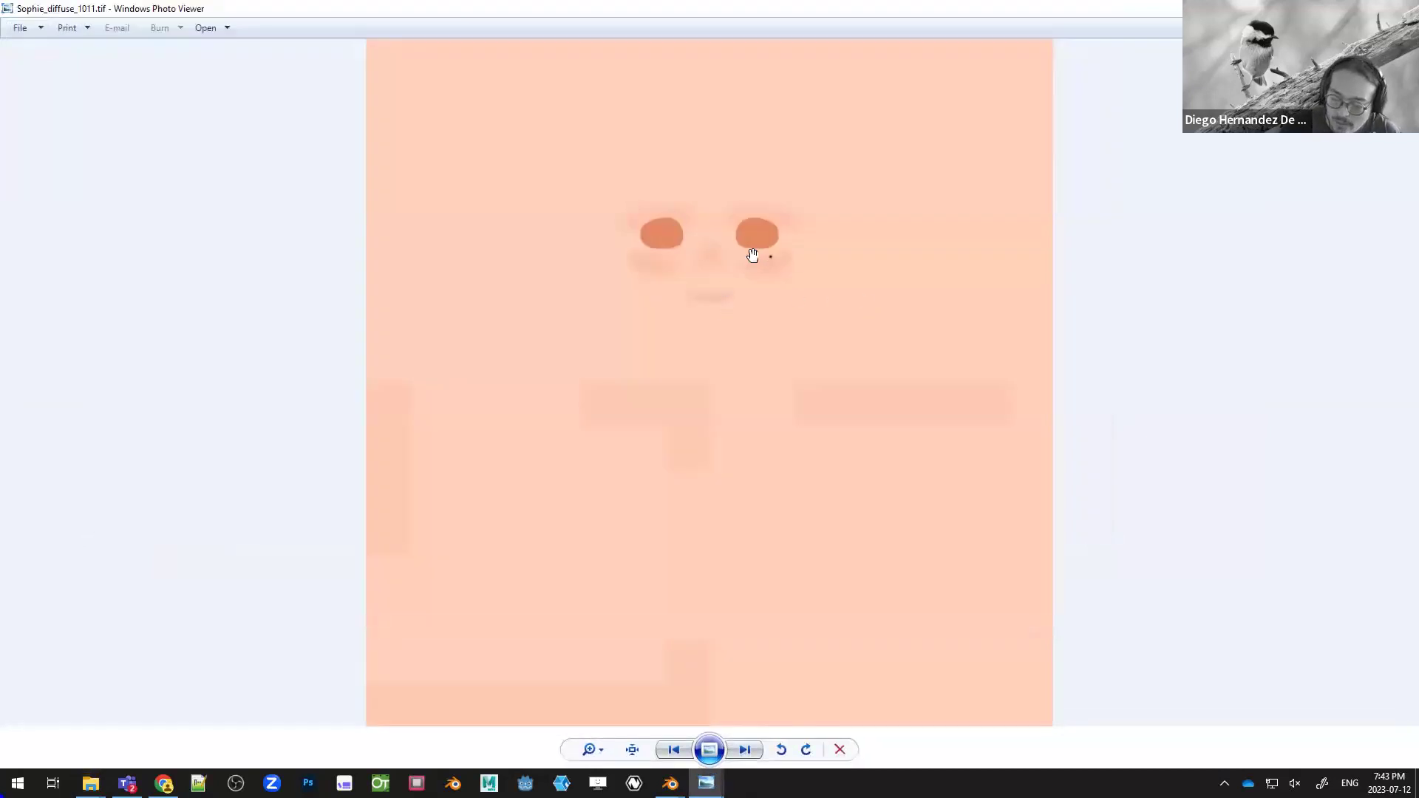
pyautogui.scroll(3, 754, 260)
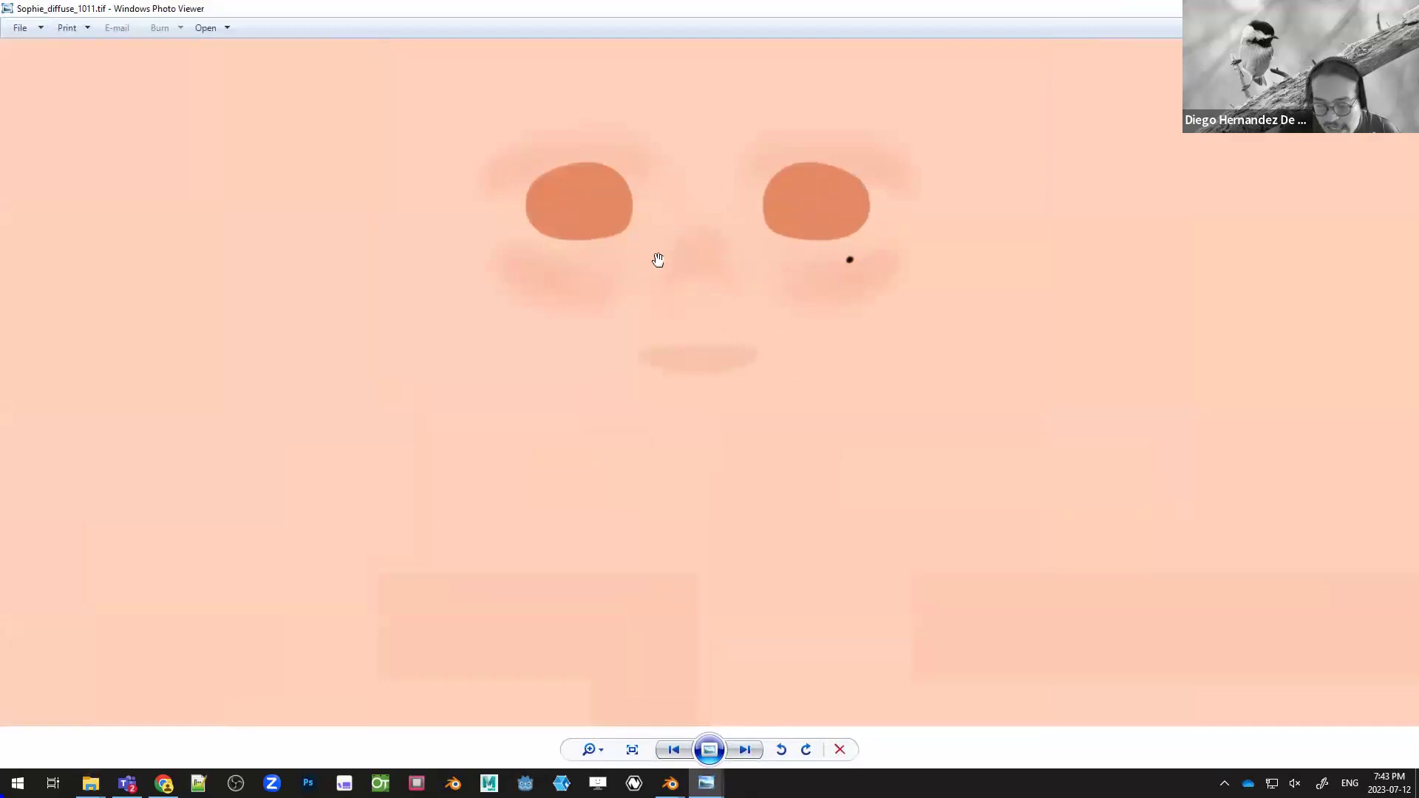
pyautogui.scroll(3, 599, 412)
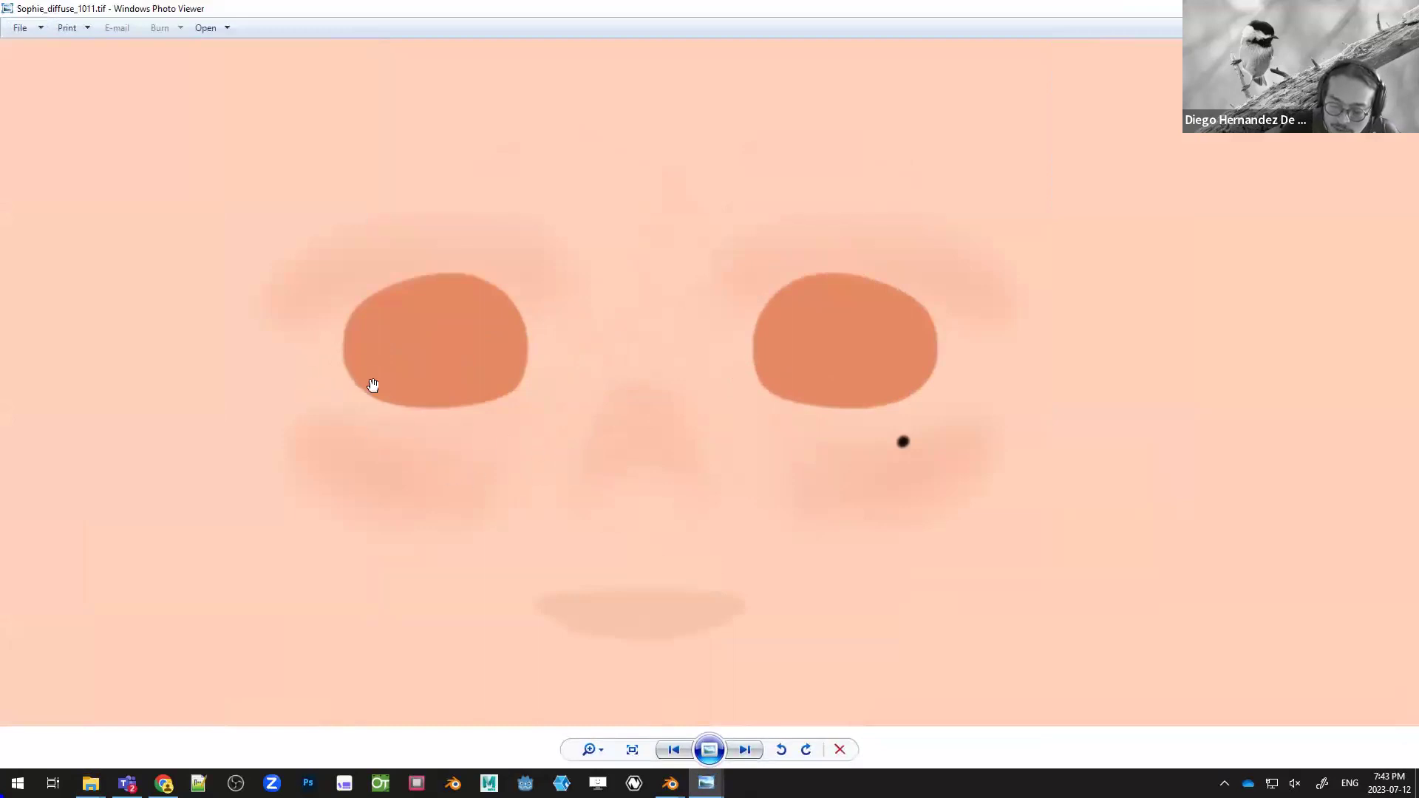
pyautogui.scroll(-5, 372, 385)
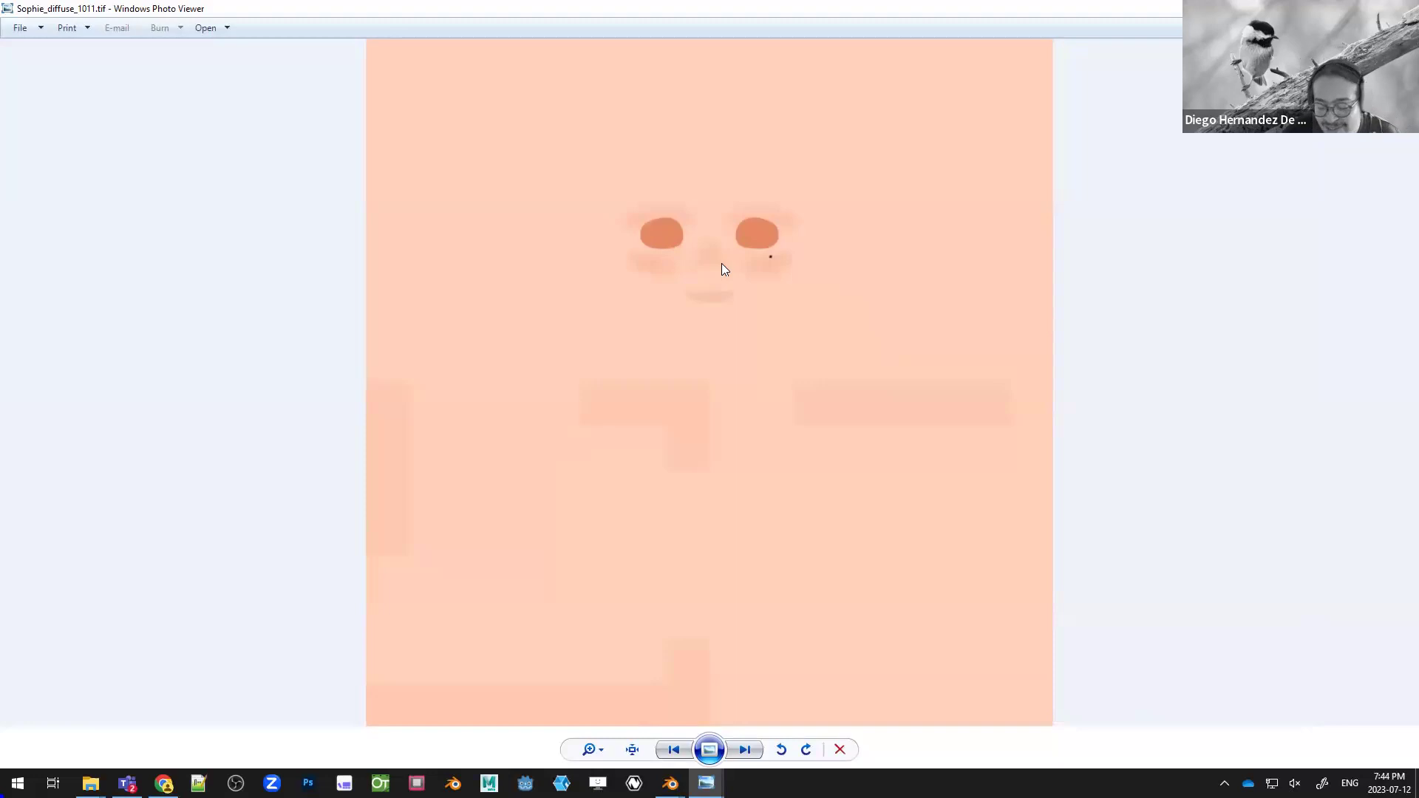
pyautogui.scroll(3, 764, 235)
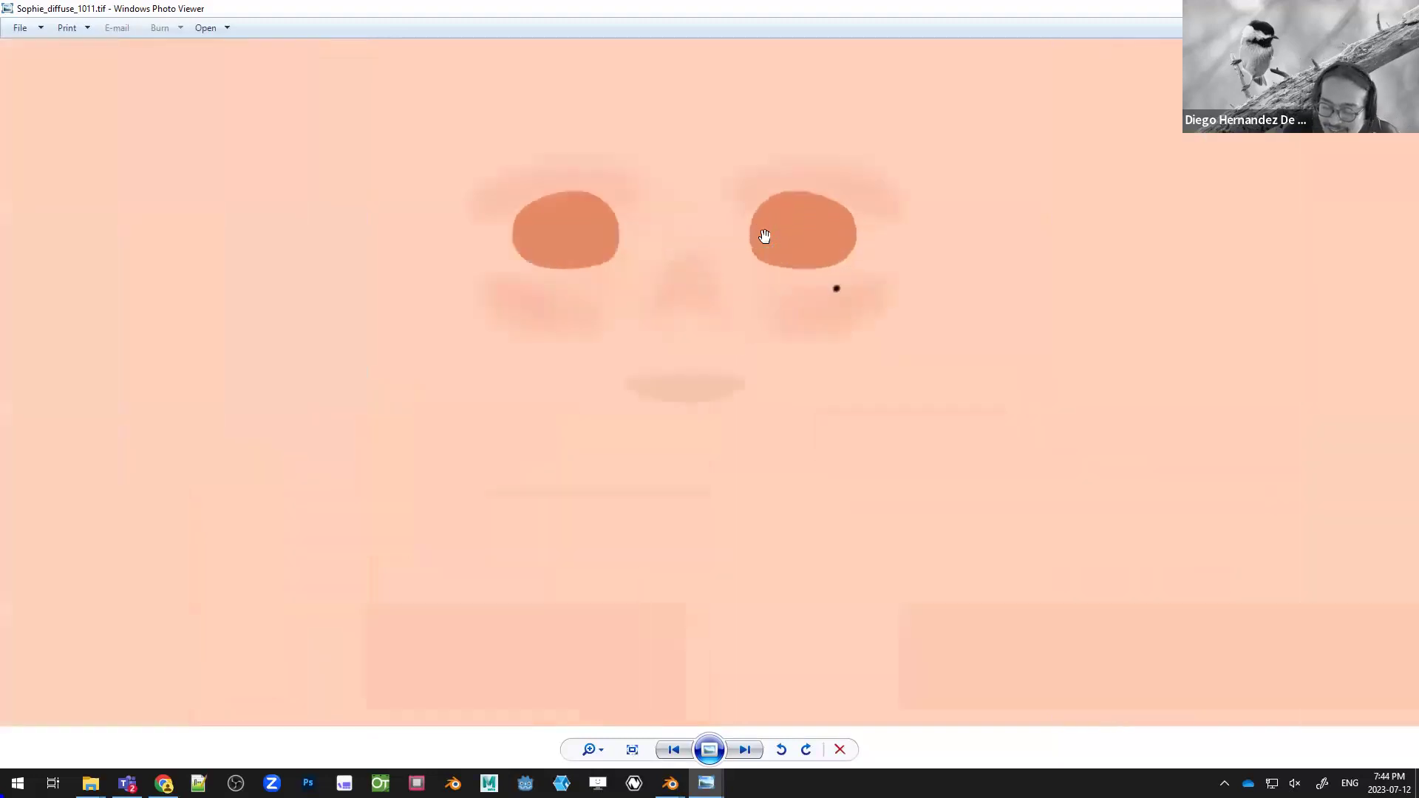
pyautogui.scroll(1, 623, 236)
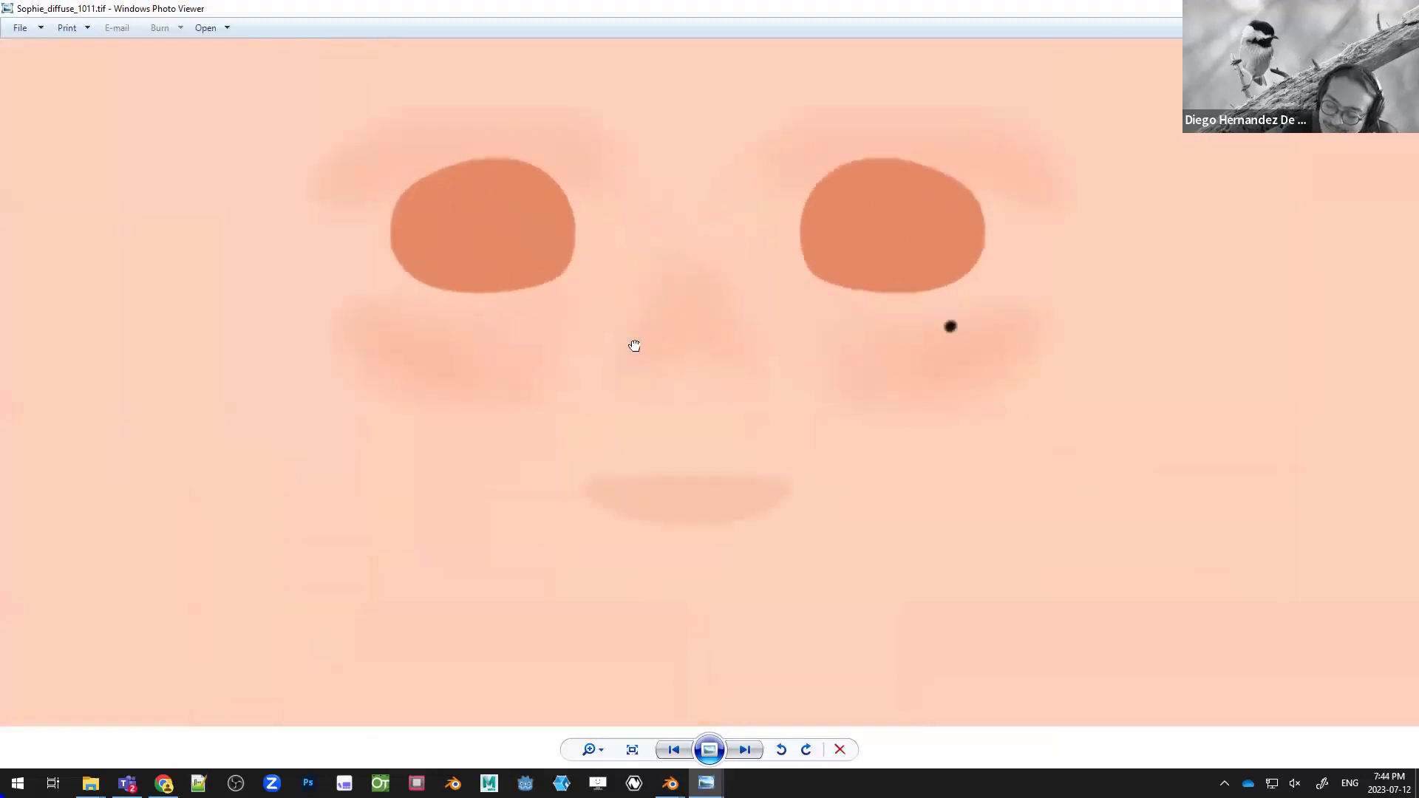
pyautogui.moveTo(1023, 293); pyautogui.dragTo(951, 459)
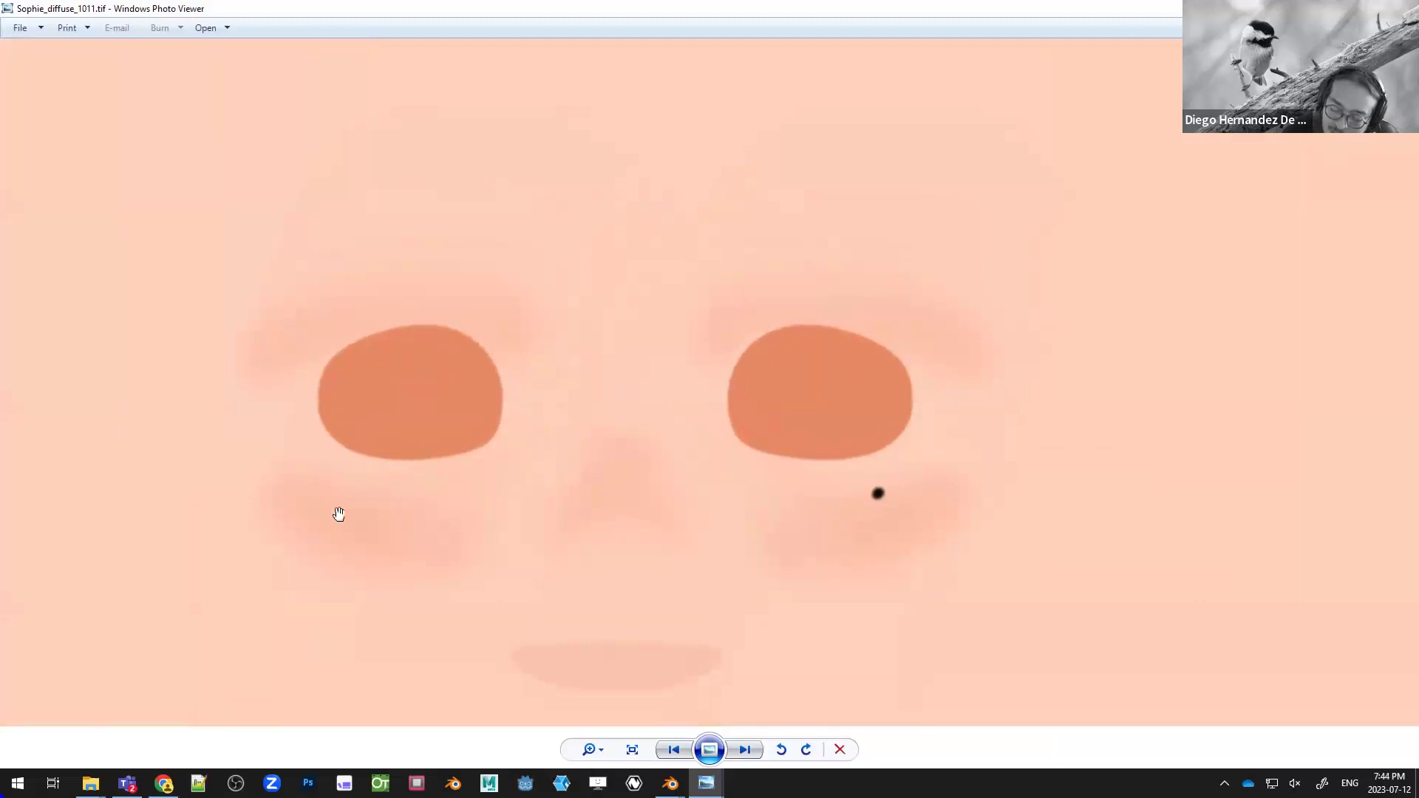
# - Switch back to Blender and close the image file browser without loading a file
pyautogui.hotkey('alt', 'Tab')
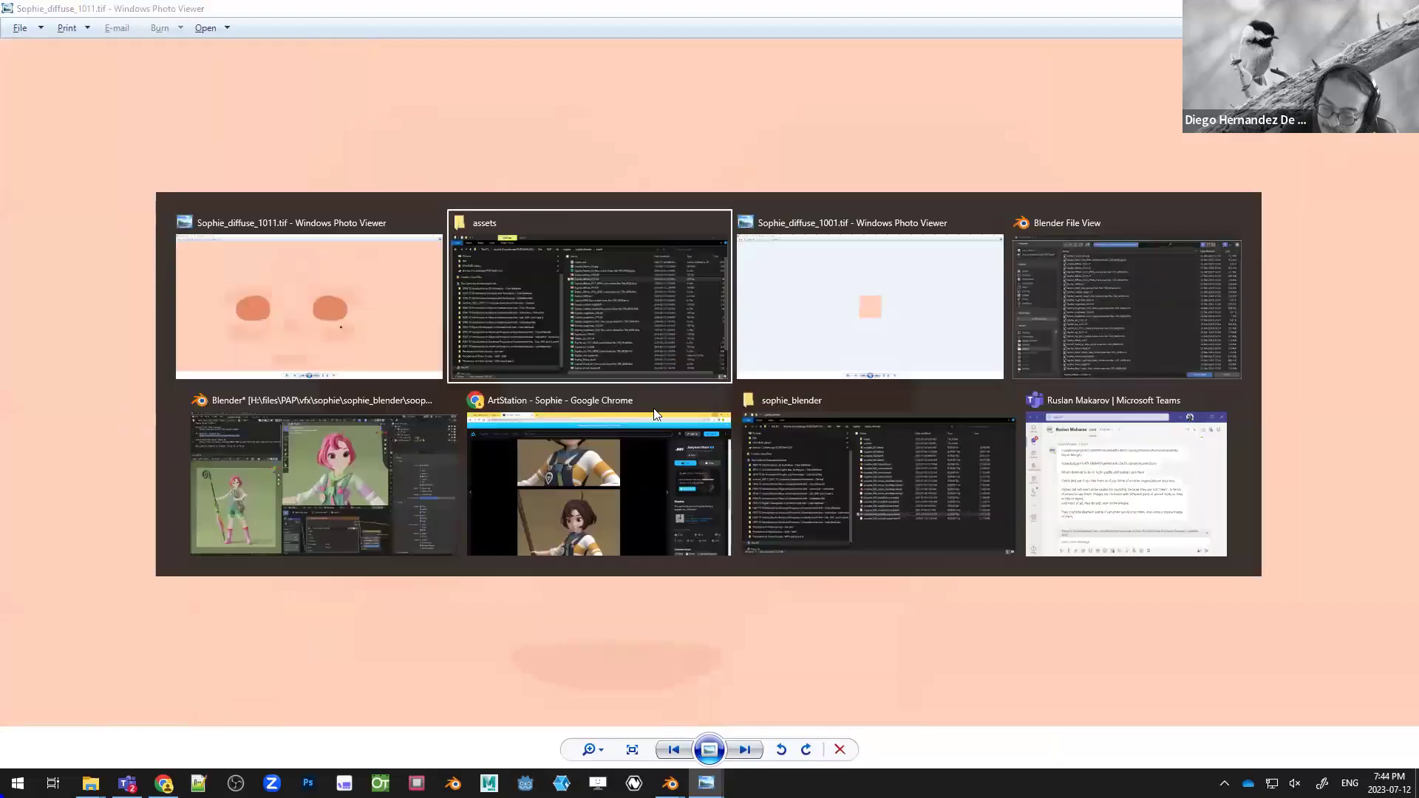
pyautogui.press('super+Tab')
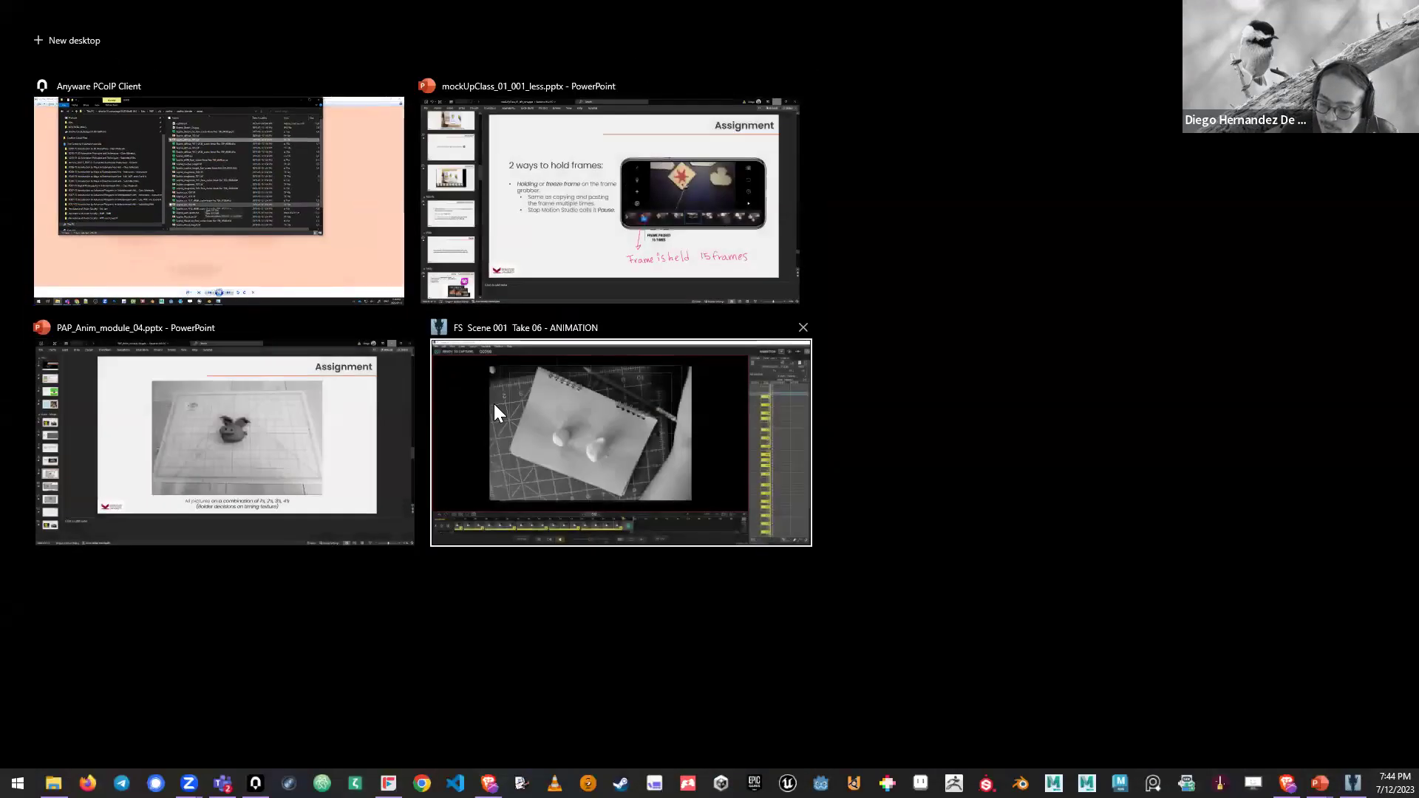
pyautogui.click(294, 215)
pyautogui.hotkey('alt', 'Tab')
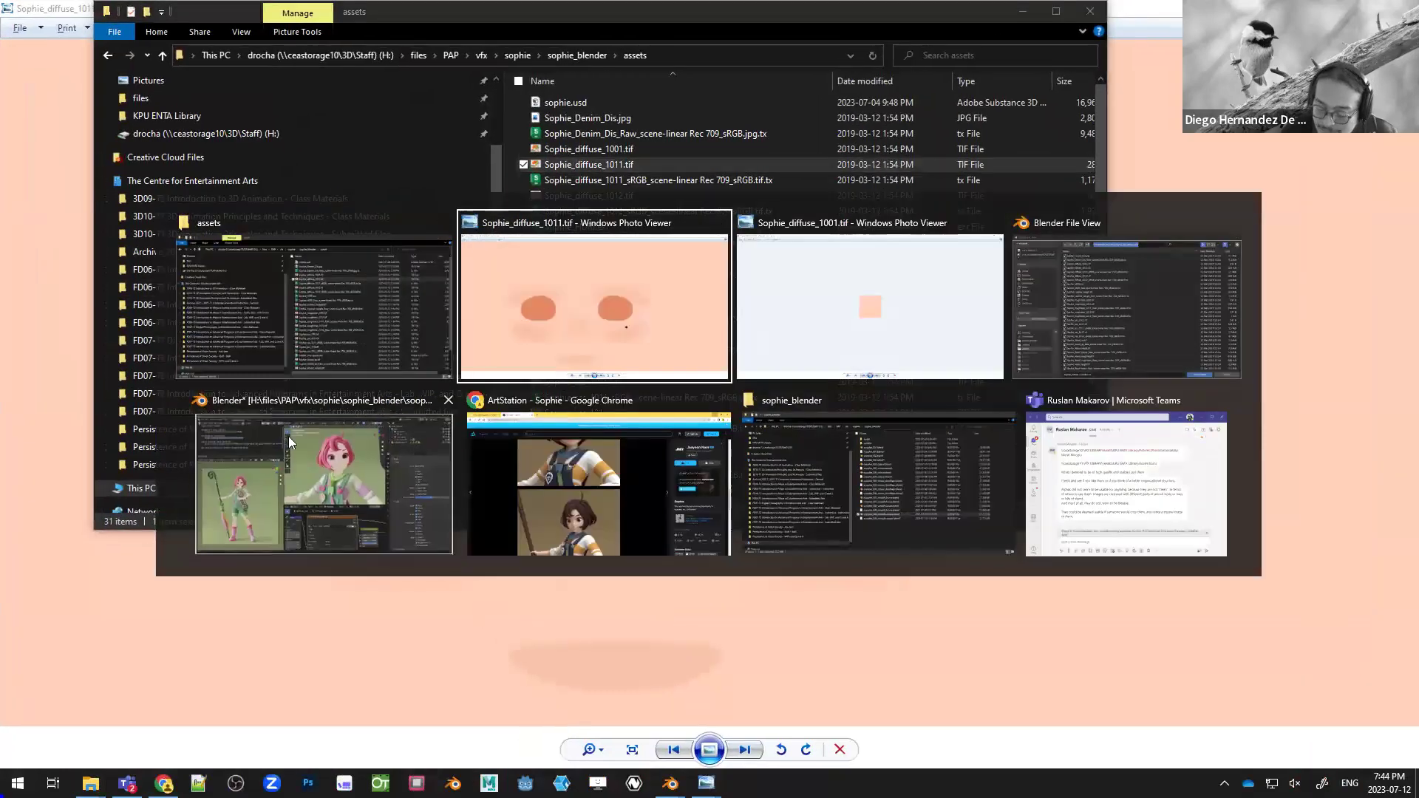
pyautogui.hotkey('alt', 'Tab')
pyautogui.hotkey('alt', 'Tab')
pyautogui.press('Escape')
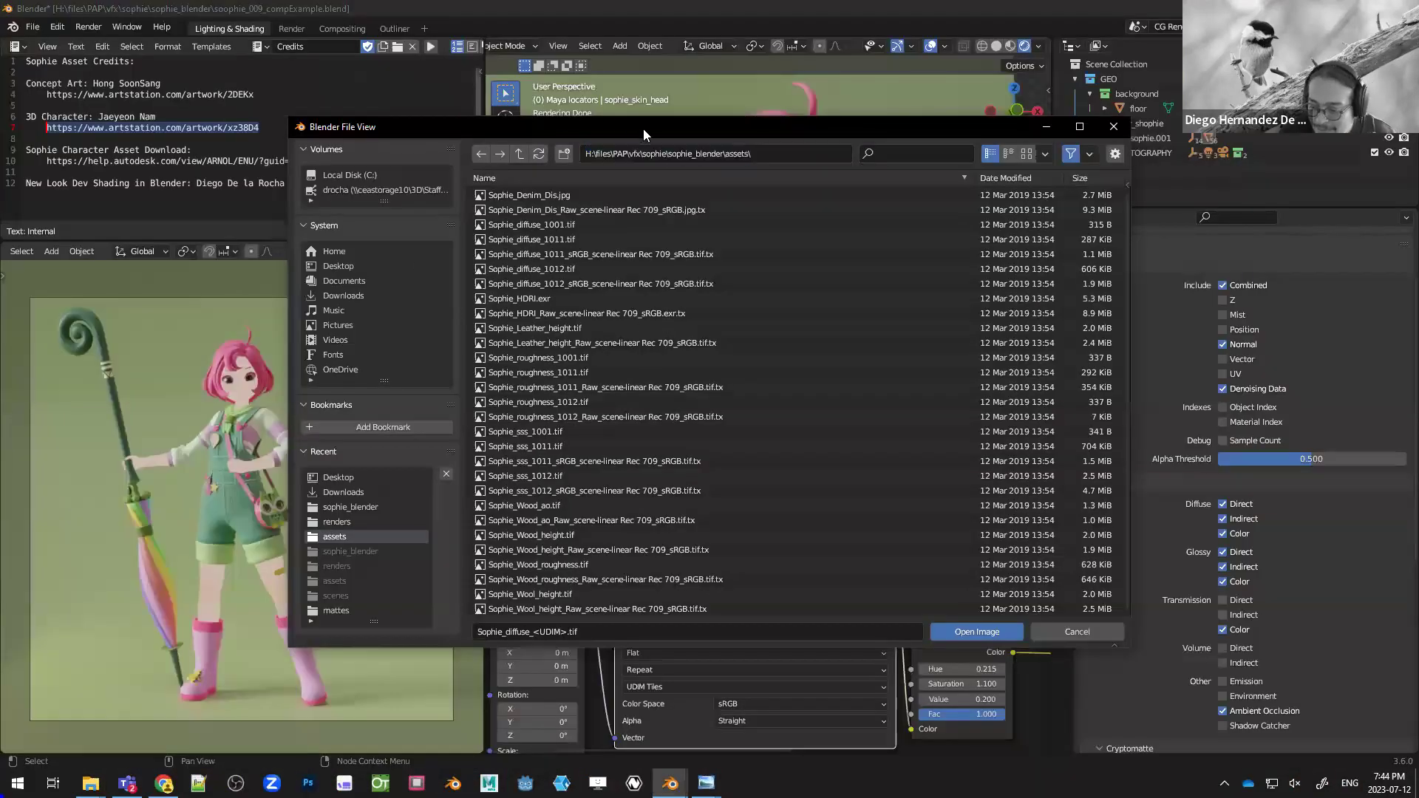
pyautogui.click(1112, 124)
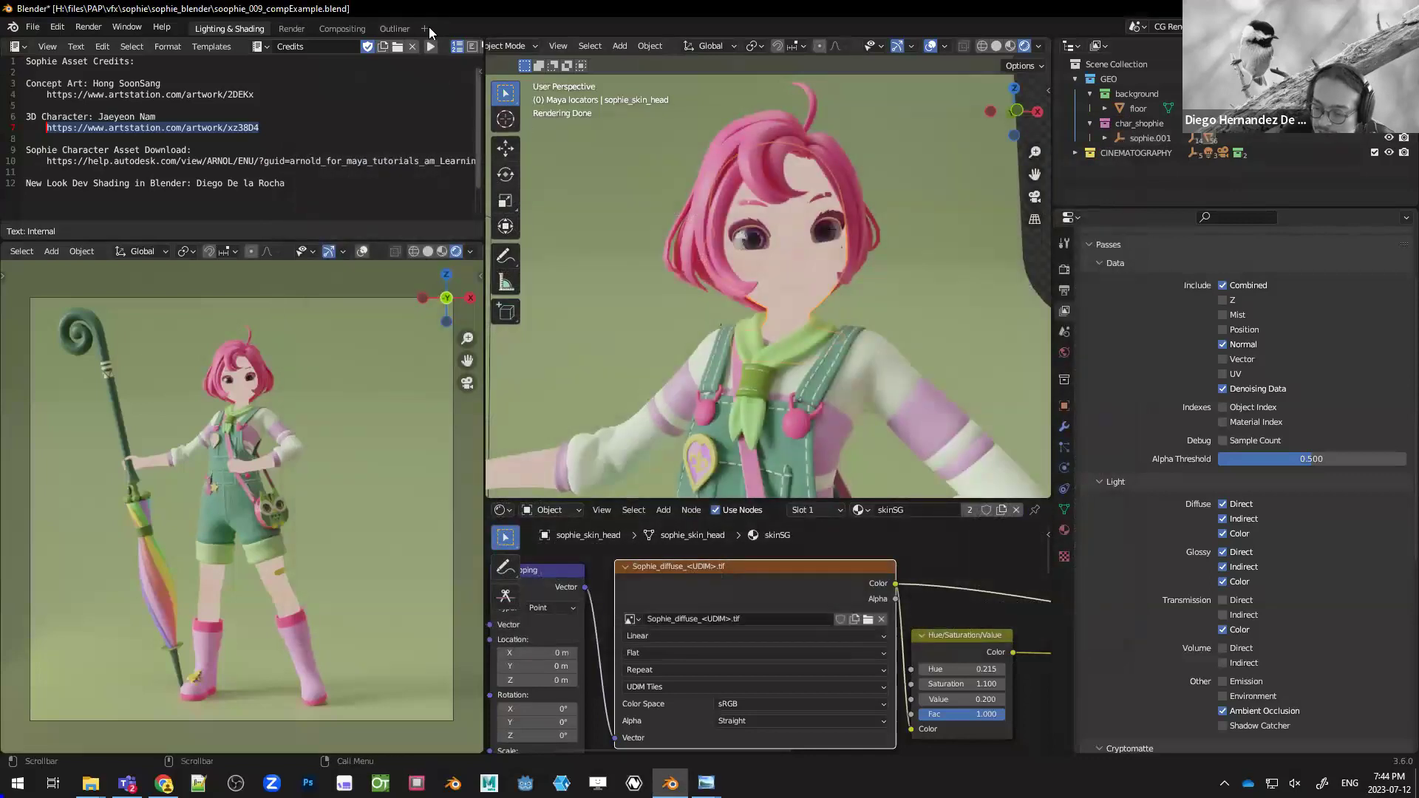
# - Add the General UV Editing workspace to the file
pyautogui.click(426, 27)
pyautogui.moveTo(416, 74)
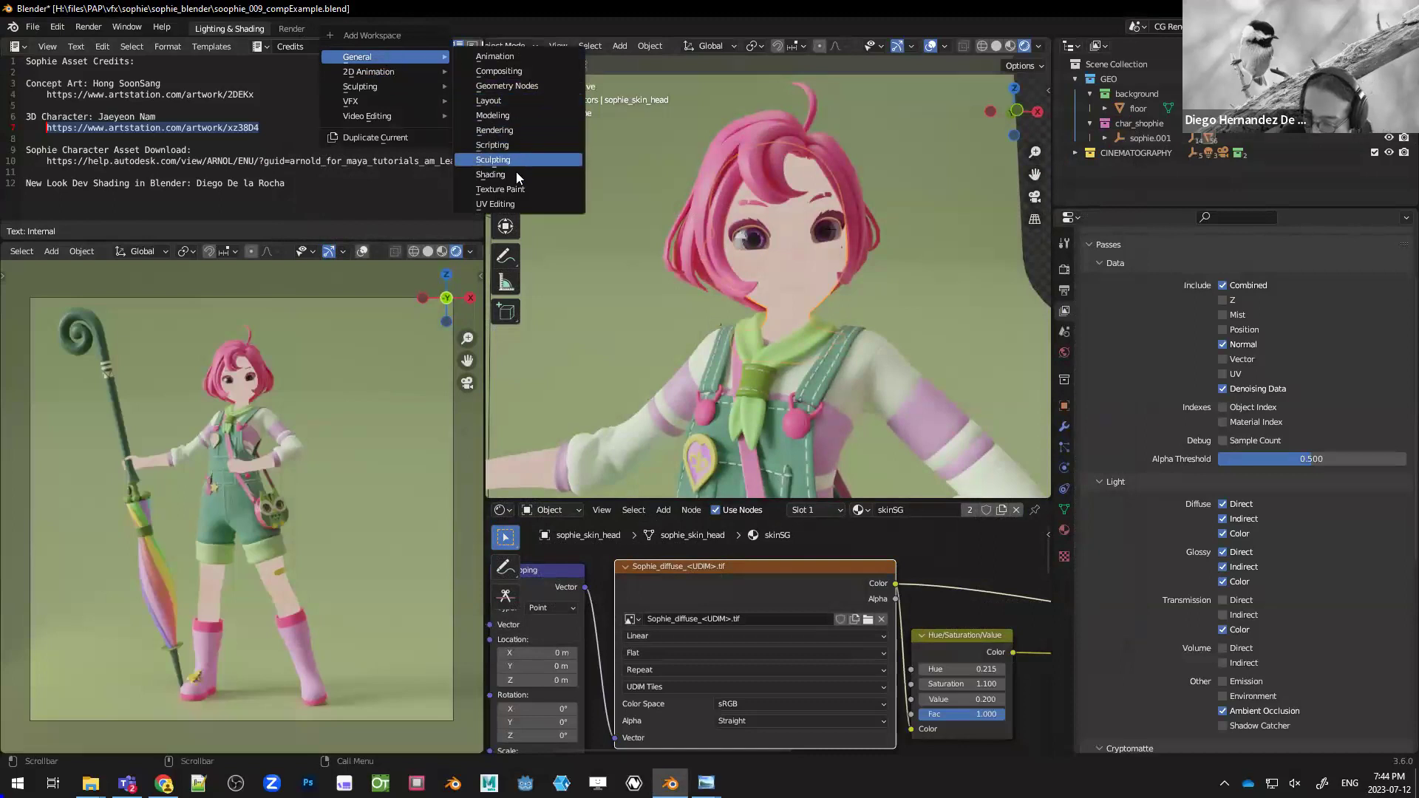
pyautogui.click(502, 205)
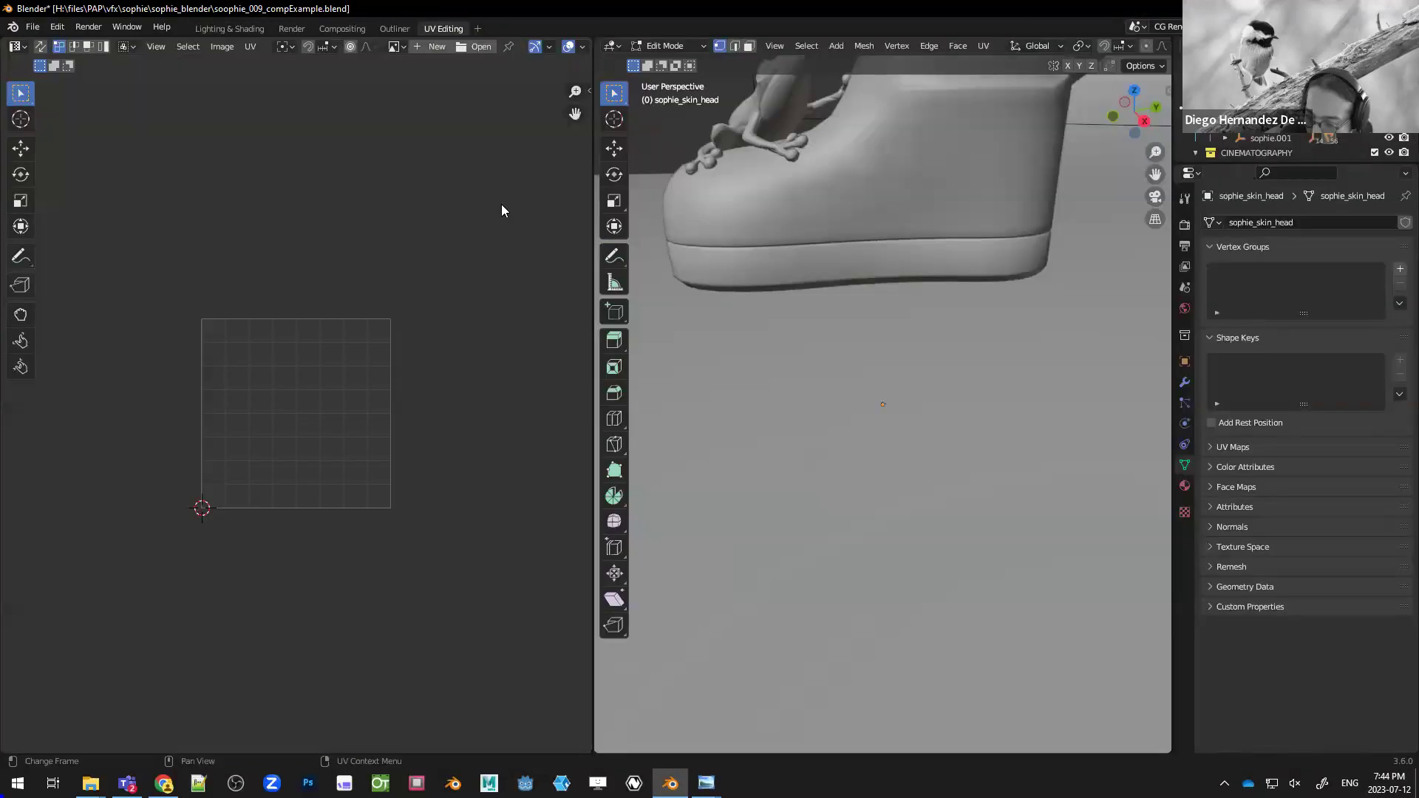
# - Select the linked face geometry of sophie_skin_head and inspect its UV layout over the diffuse texture
pyautogui.scroll(-8, 953, 318)
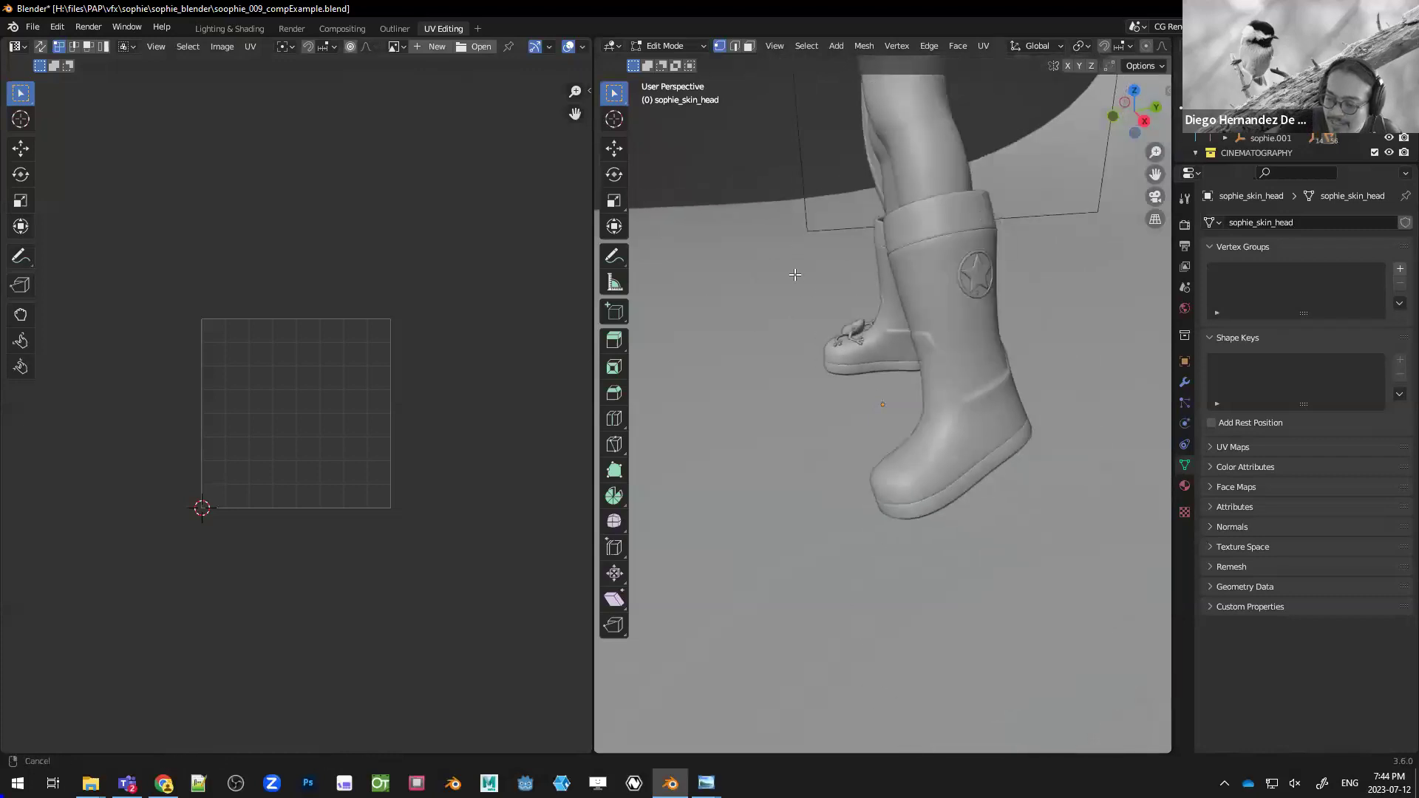
pyautogui.moveTo(953, 318); pyautogui.dragTo(1175, 72, button='middle')
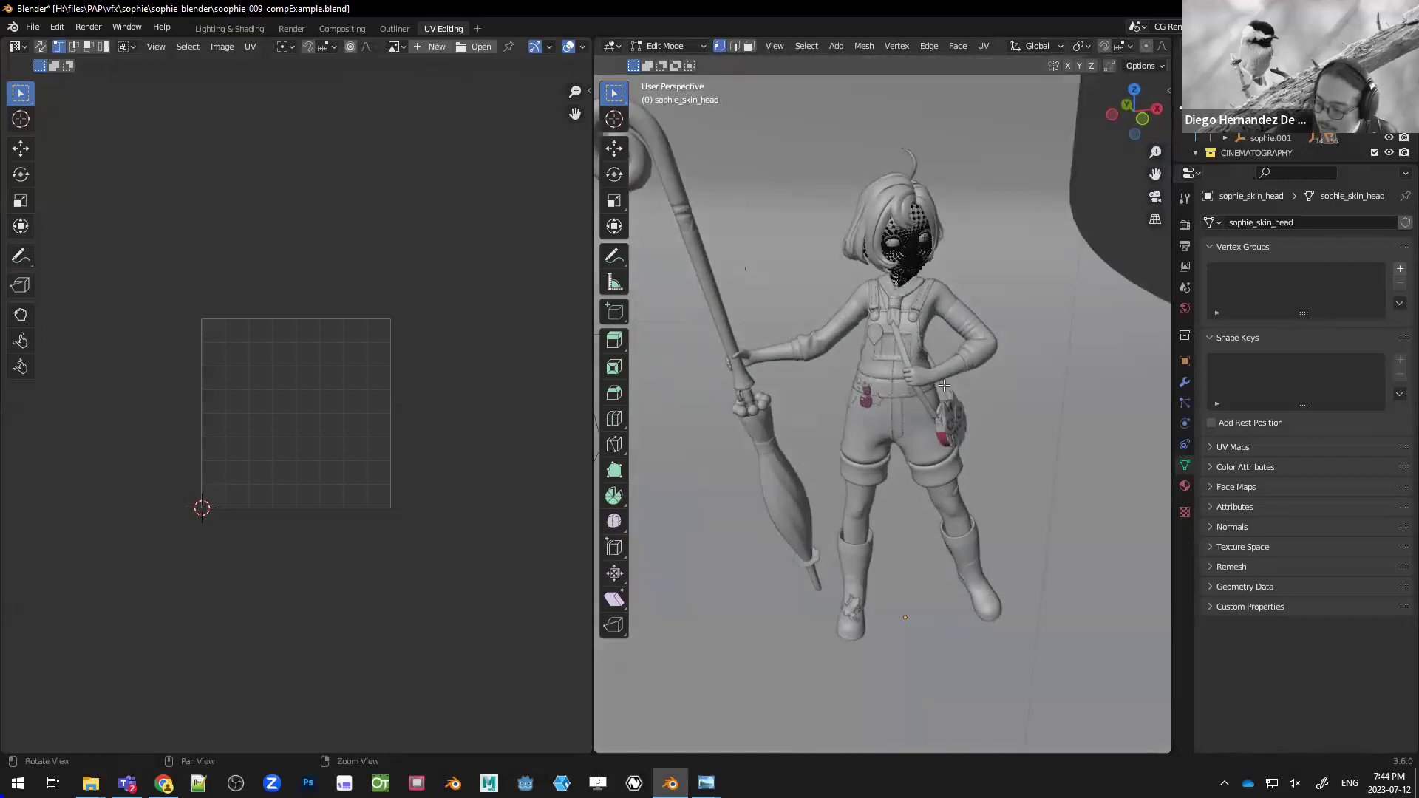
pyautogui.moveTo(1012, 170); pyautogui.dragTo(975, 198, button='middle')
pyautogui.press('l')
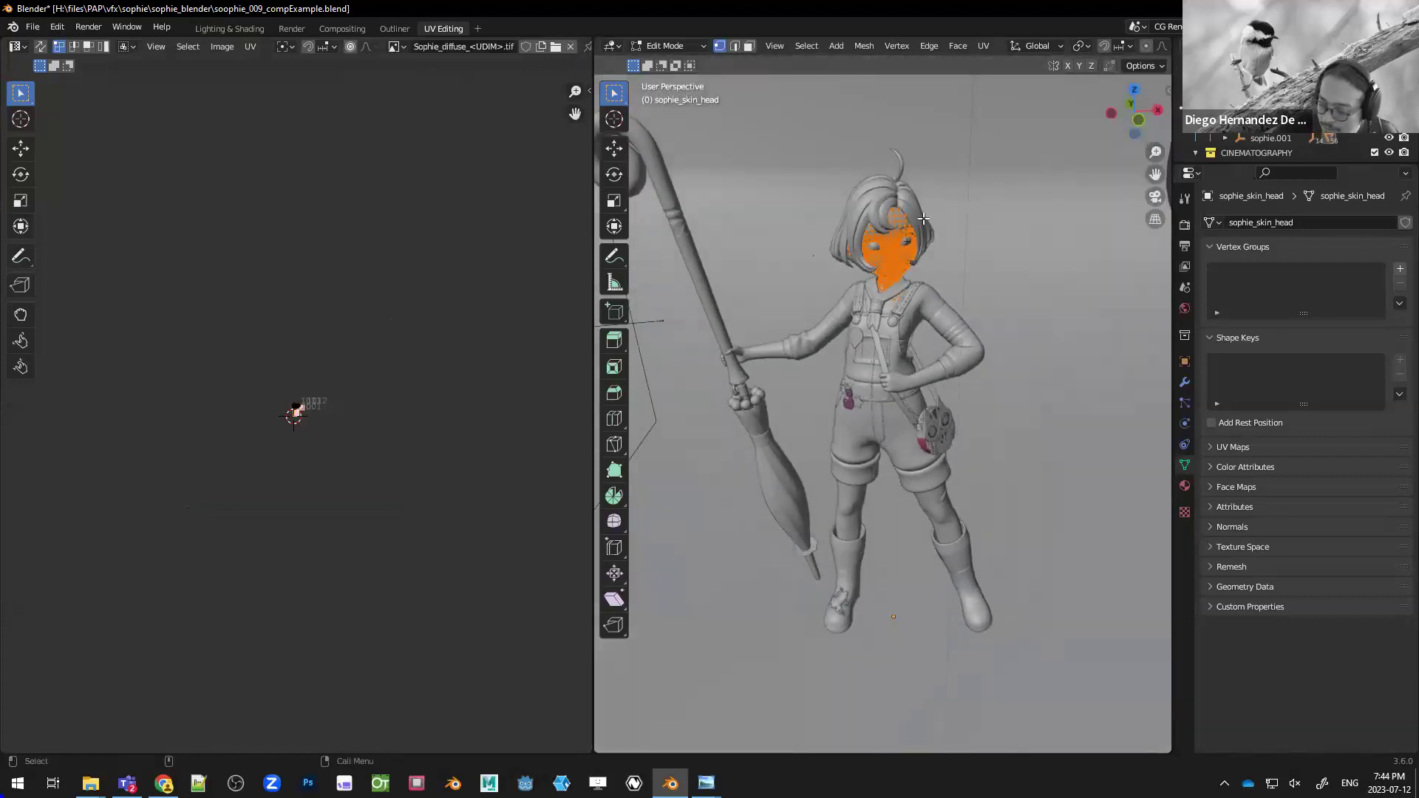
pyautogui.keyDown('ctrl'); pyautogui.moveTo(532, 366); pyautogui.dragTo(407, 532, button='middle'); pyautogui.keyUp('ctrl')
pyautogui.moveTo(402, 149); pyautogui.dragTo(361, 462, button='middle')
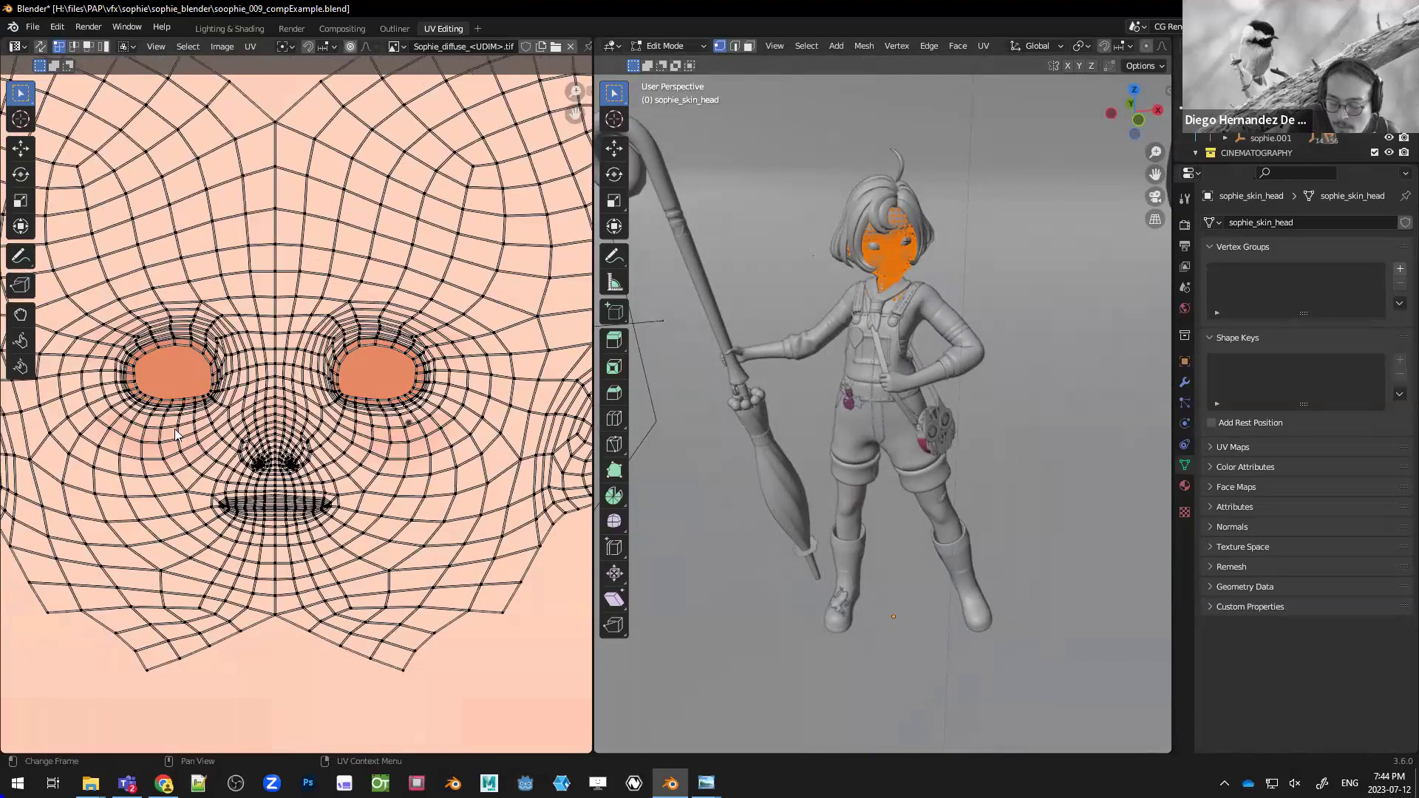
pyautogui.scroll(-5, 1149, 47)
# - Show the 3D viewport in Rendered shading and briefly check the Sophie_diffuse_1001.tif image in Windows Photo Viewer
pyautogui.click(1146, 45)
pyautogui.hotkey('alt', 'Tab')
pyautogui.hotkey('alt', 'Tab')
pyautogui.hotkey('alt', 'Tab')
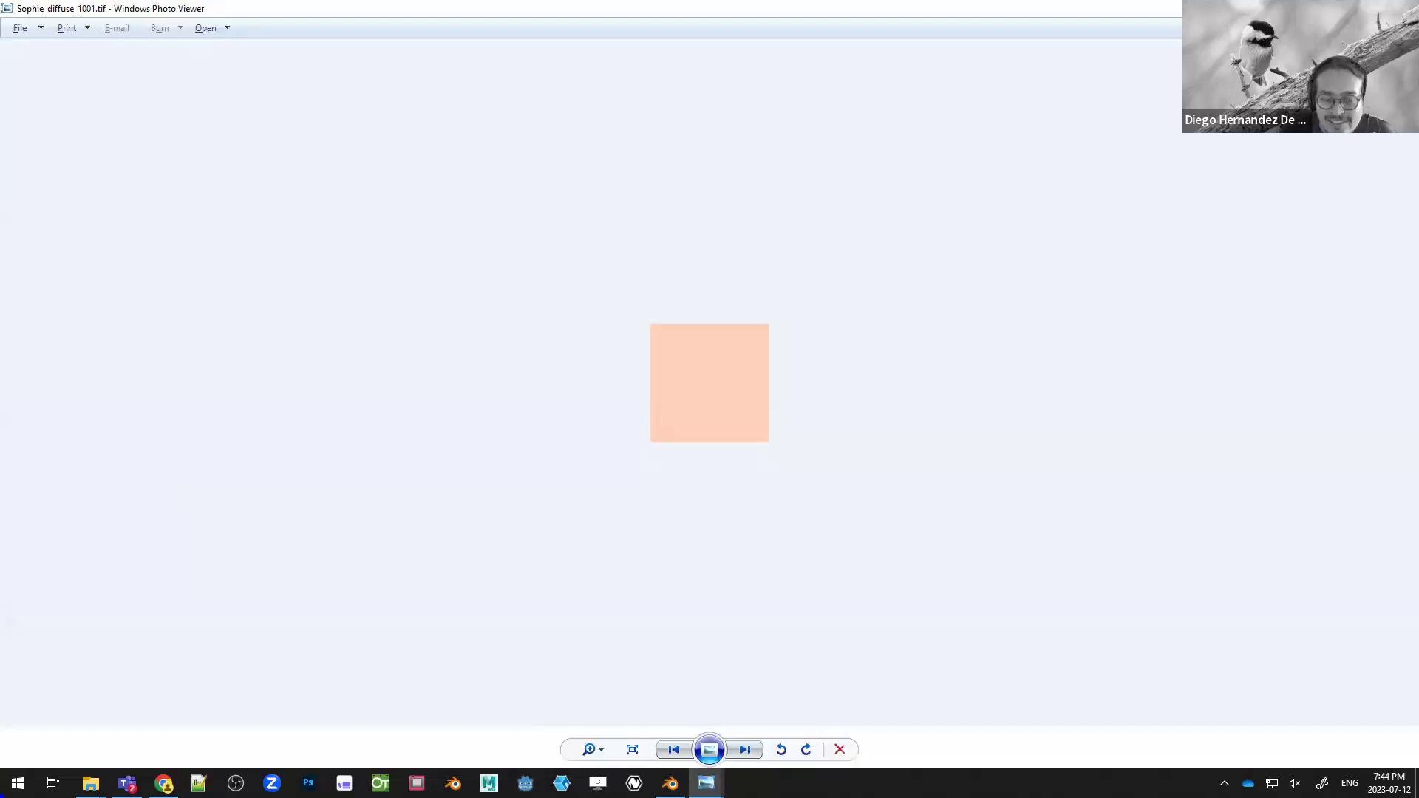
pyautogui.press('super+Tab')
pyautogui.press('Escape')
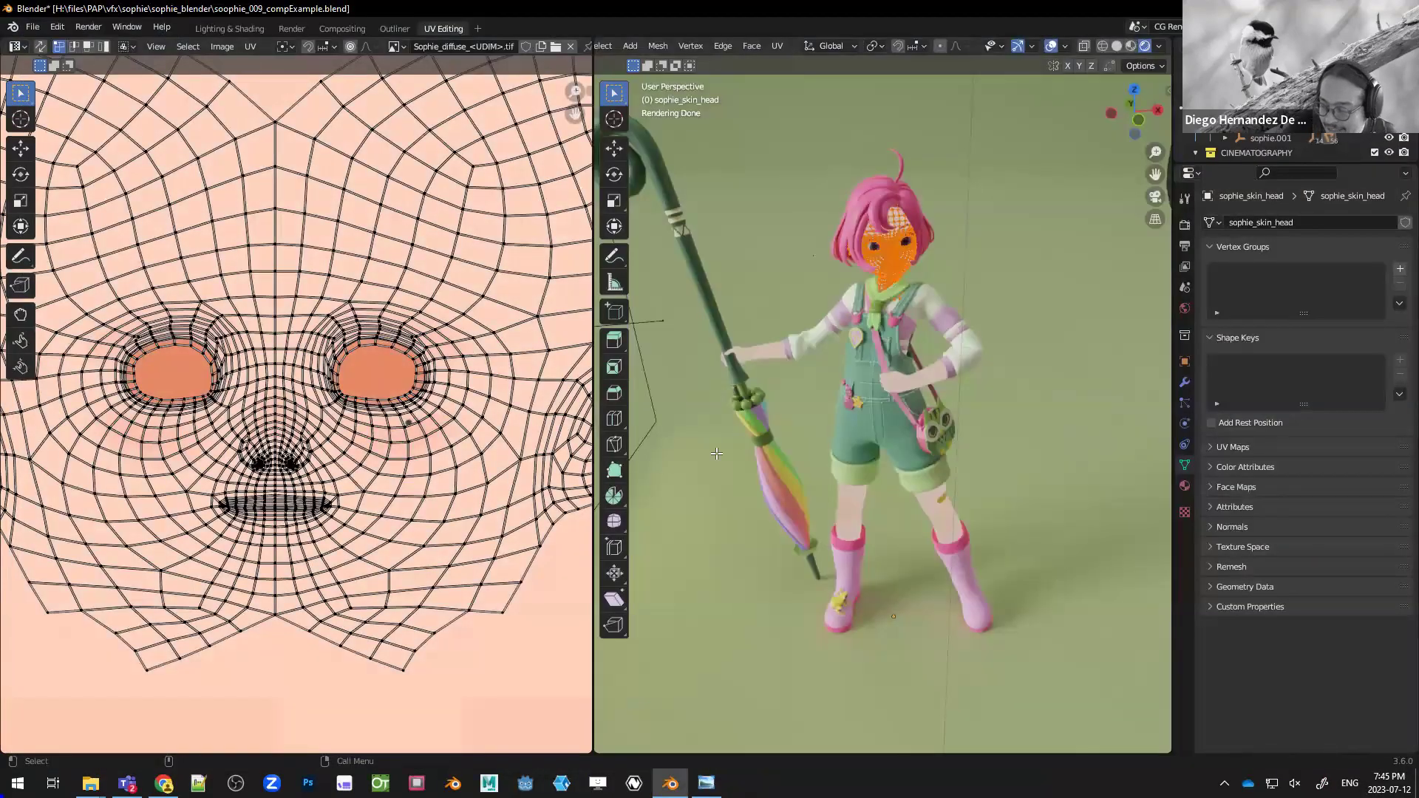
# - Deselect the head mesh and compare the bare diffuse texture on UDIM tiles 1011 and 1012 with the rendered face
pyautogui.keyDown('ctrl'); pyautogui.moveTo(494, 486); pyautogui.dragTo(448, 560, button='middle'); pyautogui.keyUp('ctrl')
pyautogui.scroll(-6, 448, 559)
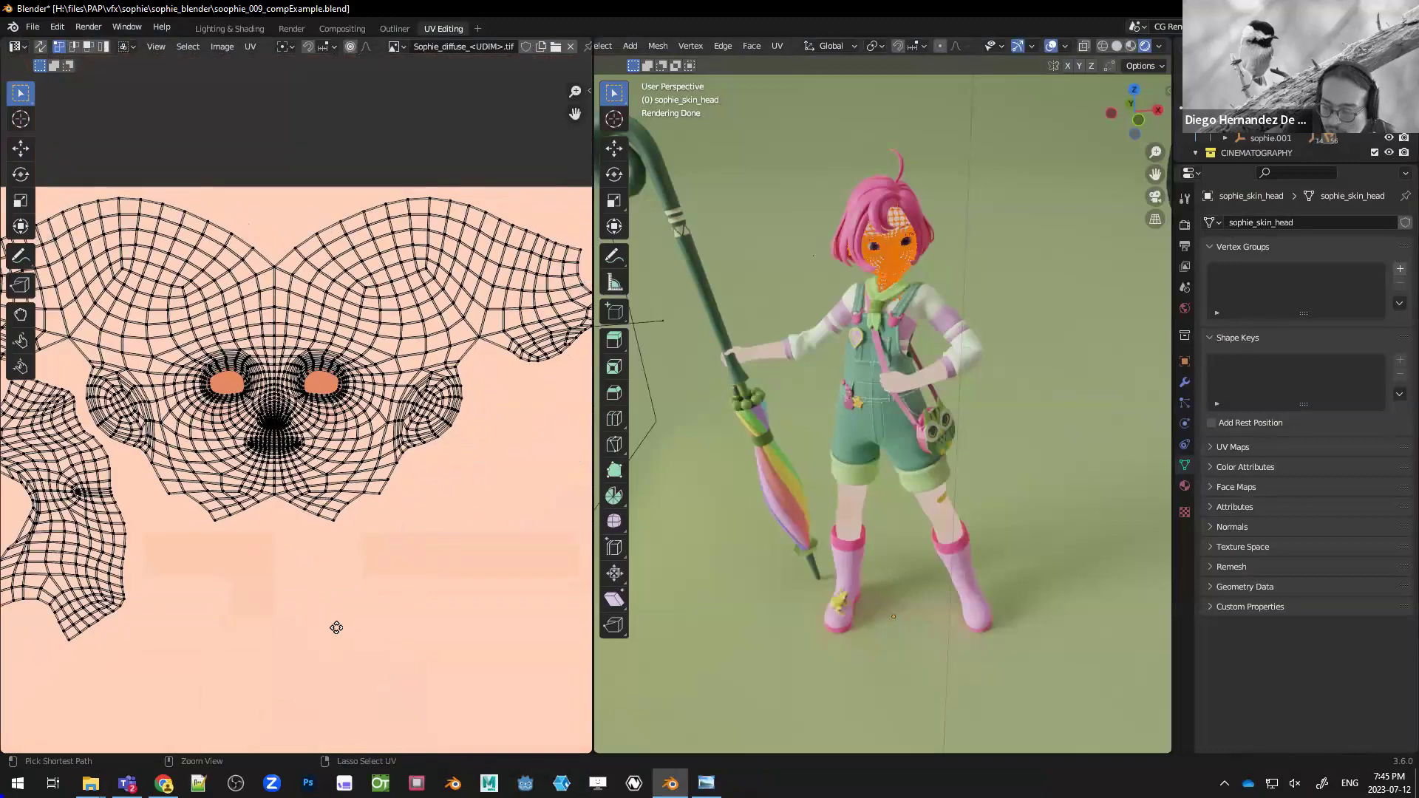
pyautogui.hotkey('alt', 'a')
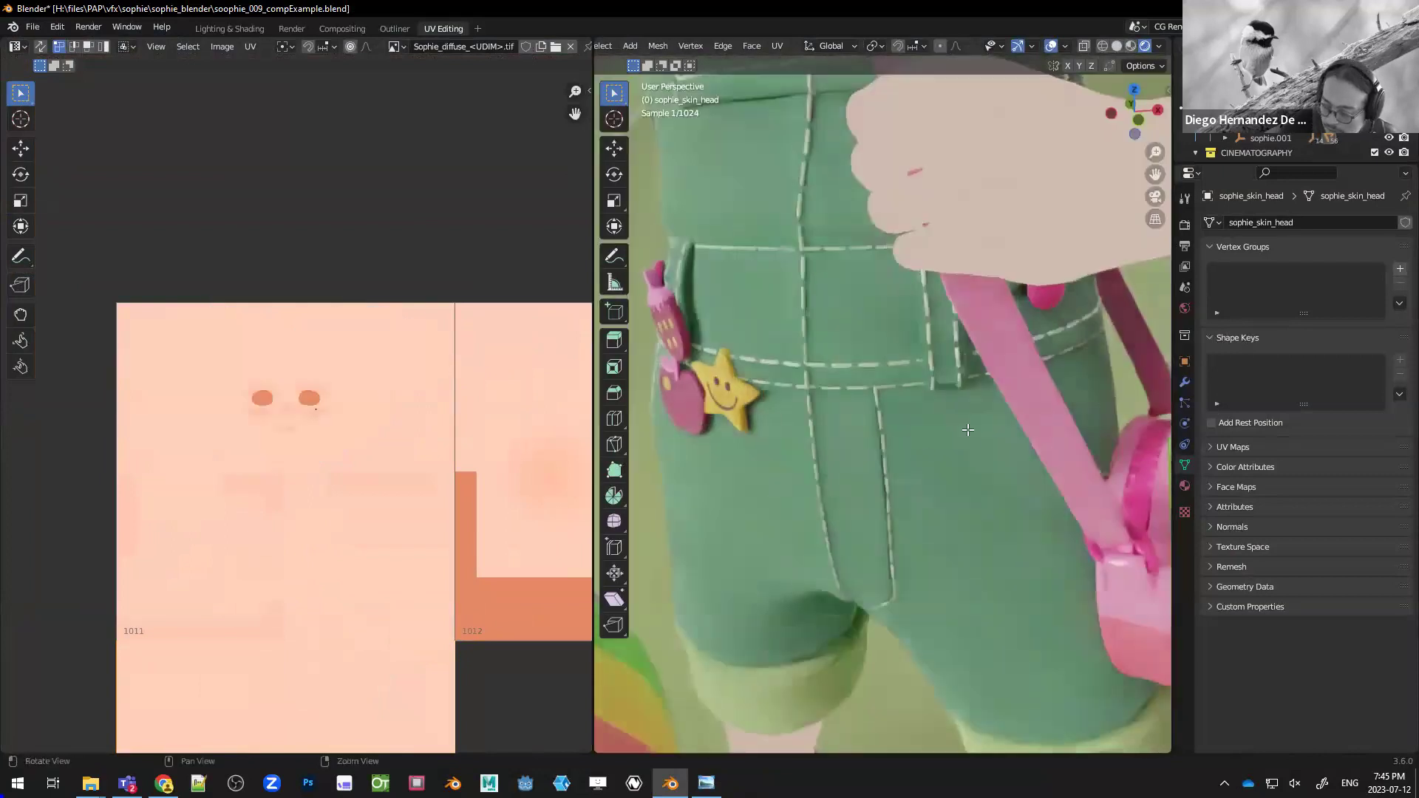
pyautogui.scroll(-5, 886, 422)
pyautogui.moveTo(886, 422); pyautogui.dragTo(901, 325, button='middle')
pyautogui.scroll(5, 936, 561)
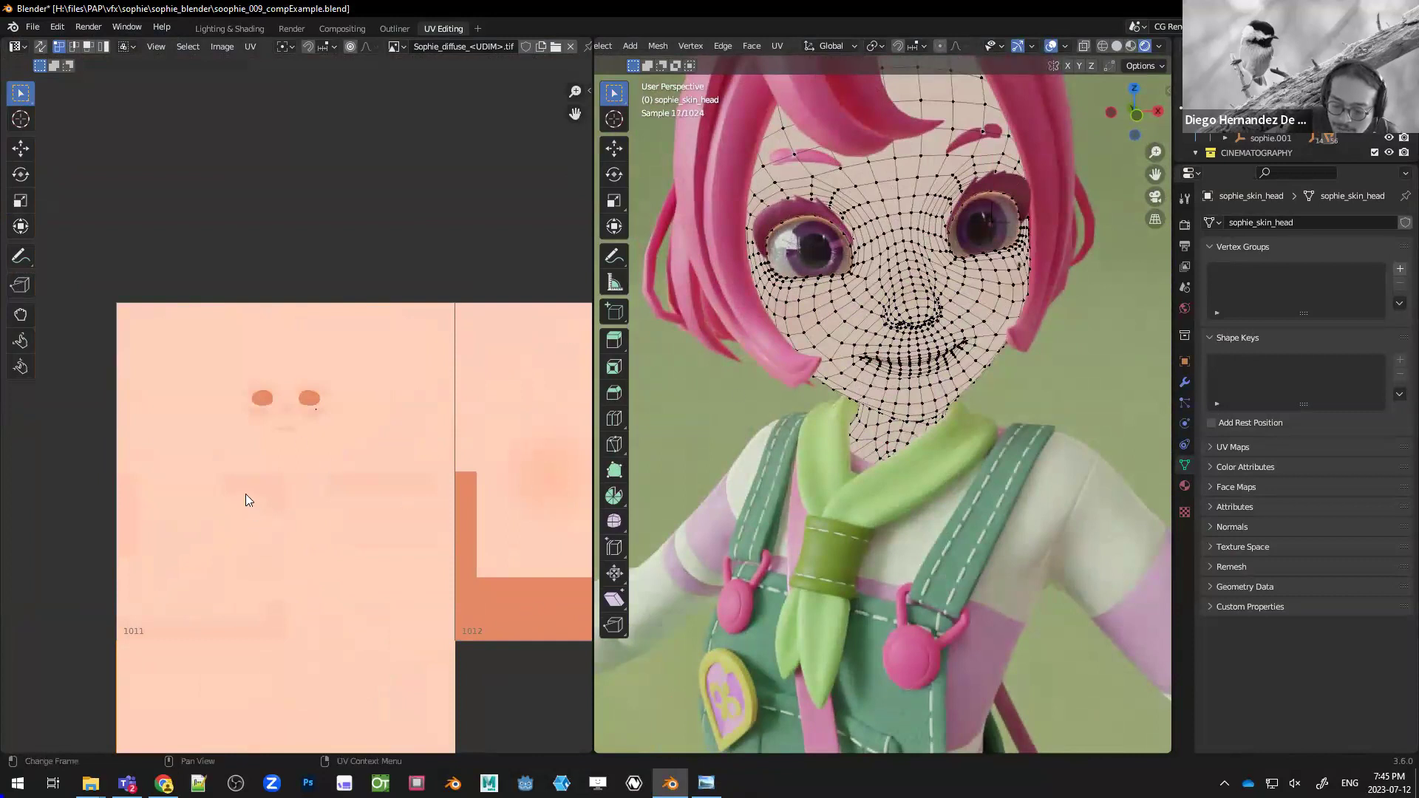
pyautogui.keyDown('ctrl'); pyautogui.moveTo(280, 500); pyautogui.dragTo(444, 495, button='middle'); pyautogui.keyUp('ctrl')
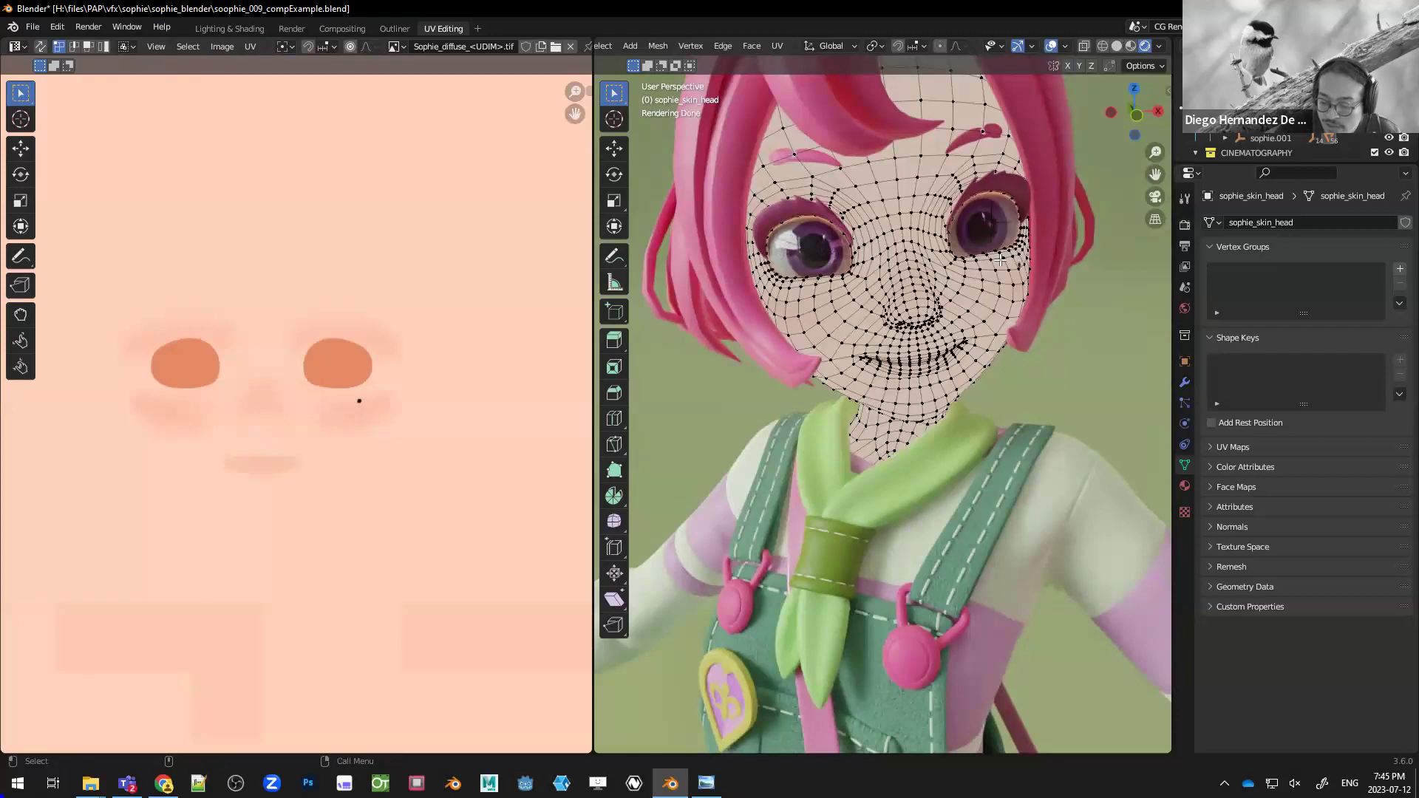
# - Select the entire head mesh and compare its UV layout around the painted facial features with the rendered character
pyautogui.press('a')
pyautogui.scroll(-3, 485, 500)
pyautogui.scroll(2, 402, 554)
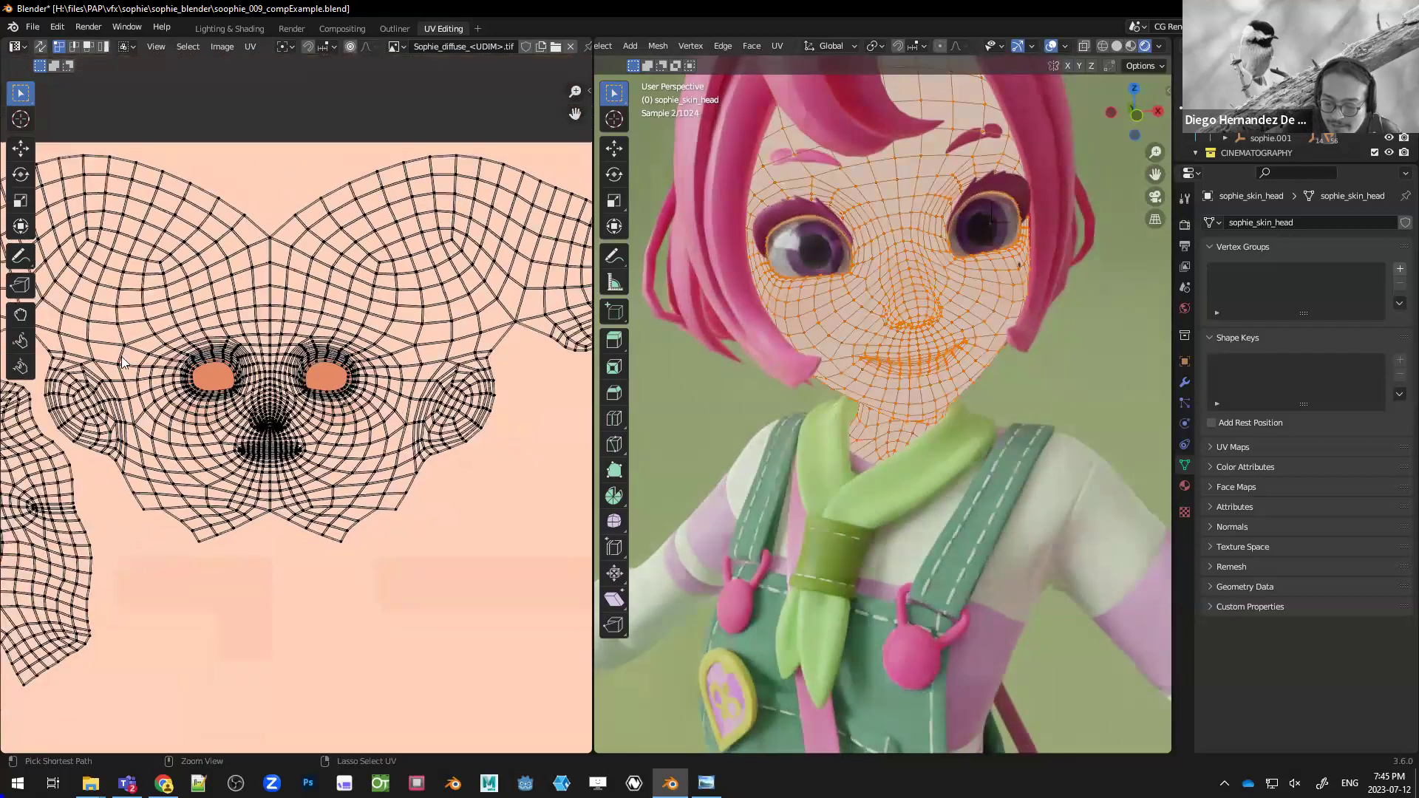
pyautogui.scroll(-2, 383, 287)
pyautogui.keyDown('ctrl'); pyautogui.moveTo(434, 446); pyautogui.dragTo(156, 403, button='middle'); pyautogui.keyUp('ctrl')
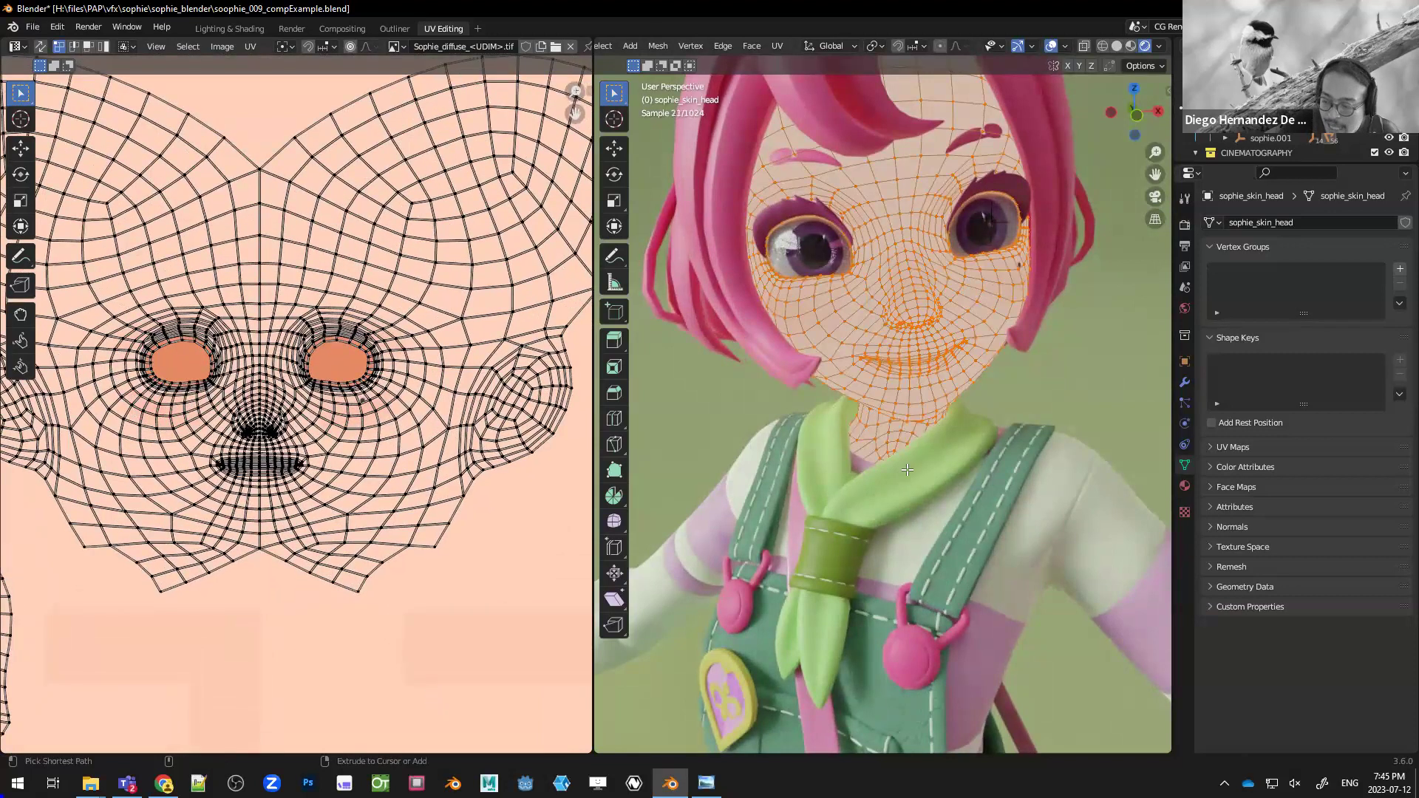
pyautogui.scroll(-8, 916, 451)
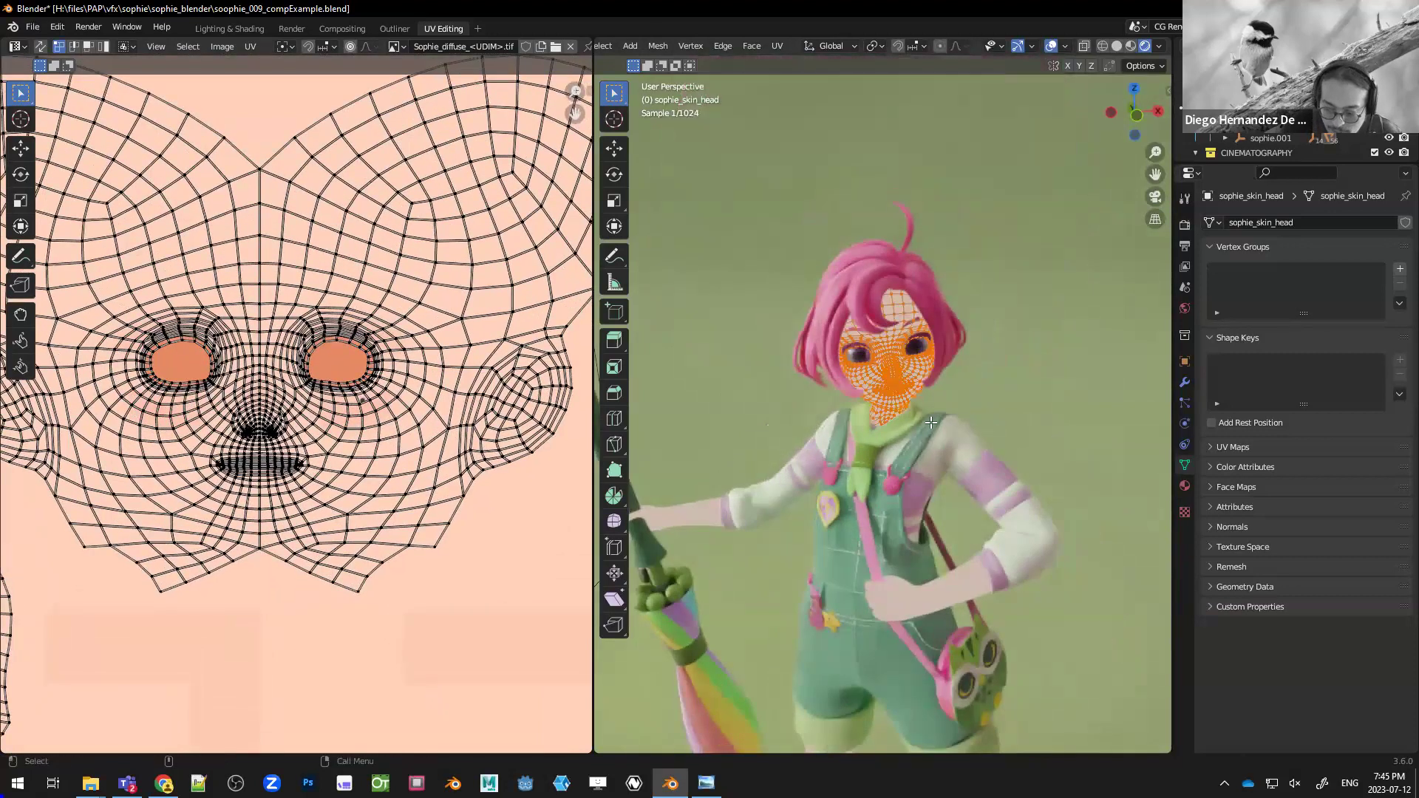
# - Switch to the Lighting & Shading workspace and preview the diffuse Hue/Saturation/Value node's output on the skin
pyautogui.click(230, 29)
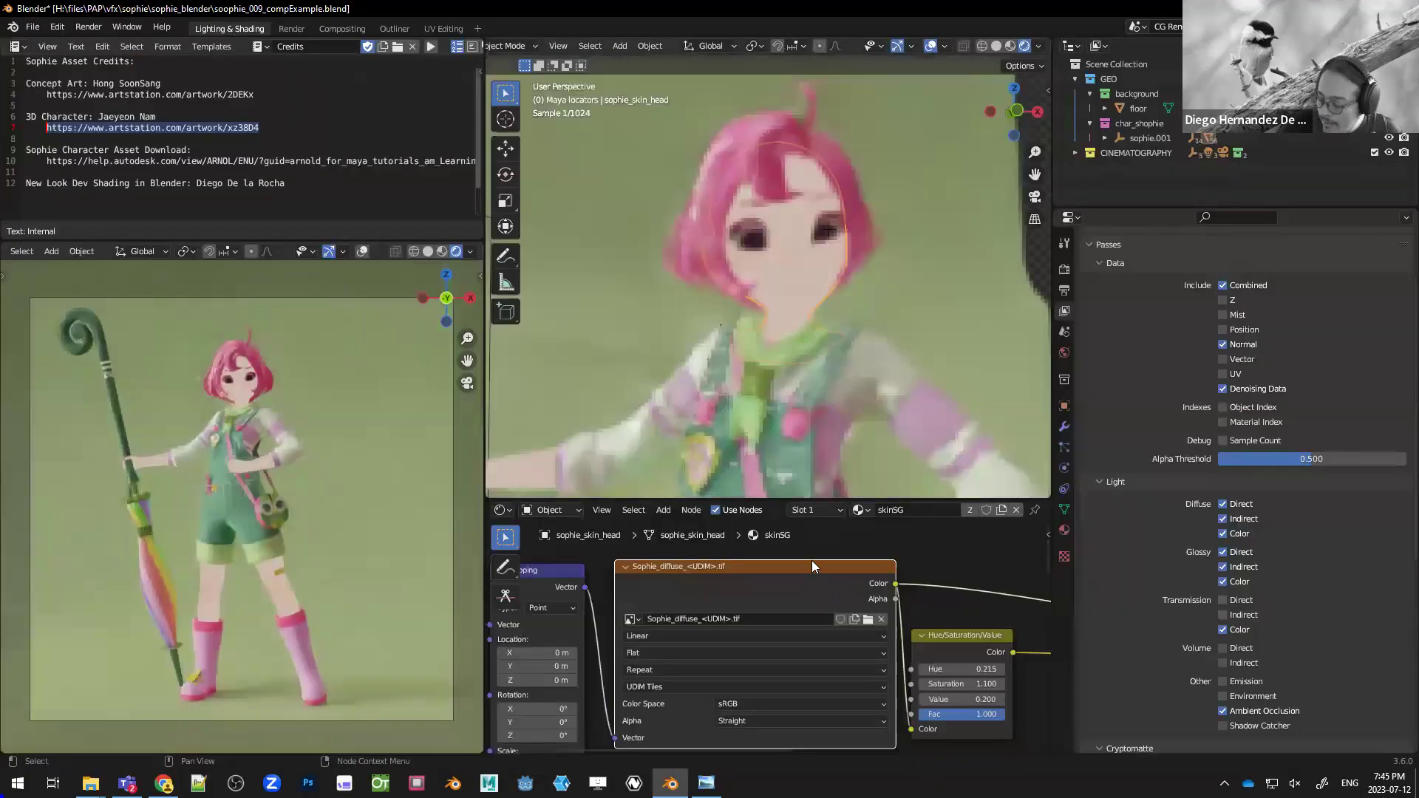
pyautogui.moveTo(906, 572); pyautogui.dragTo(636, 578, button='middle')
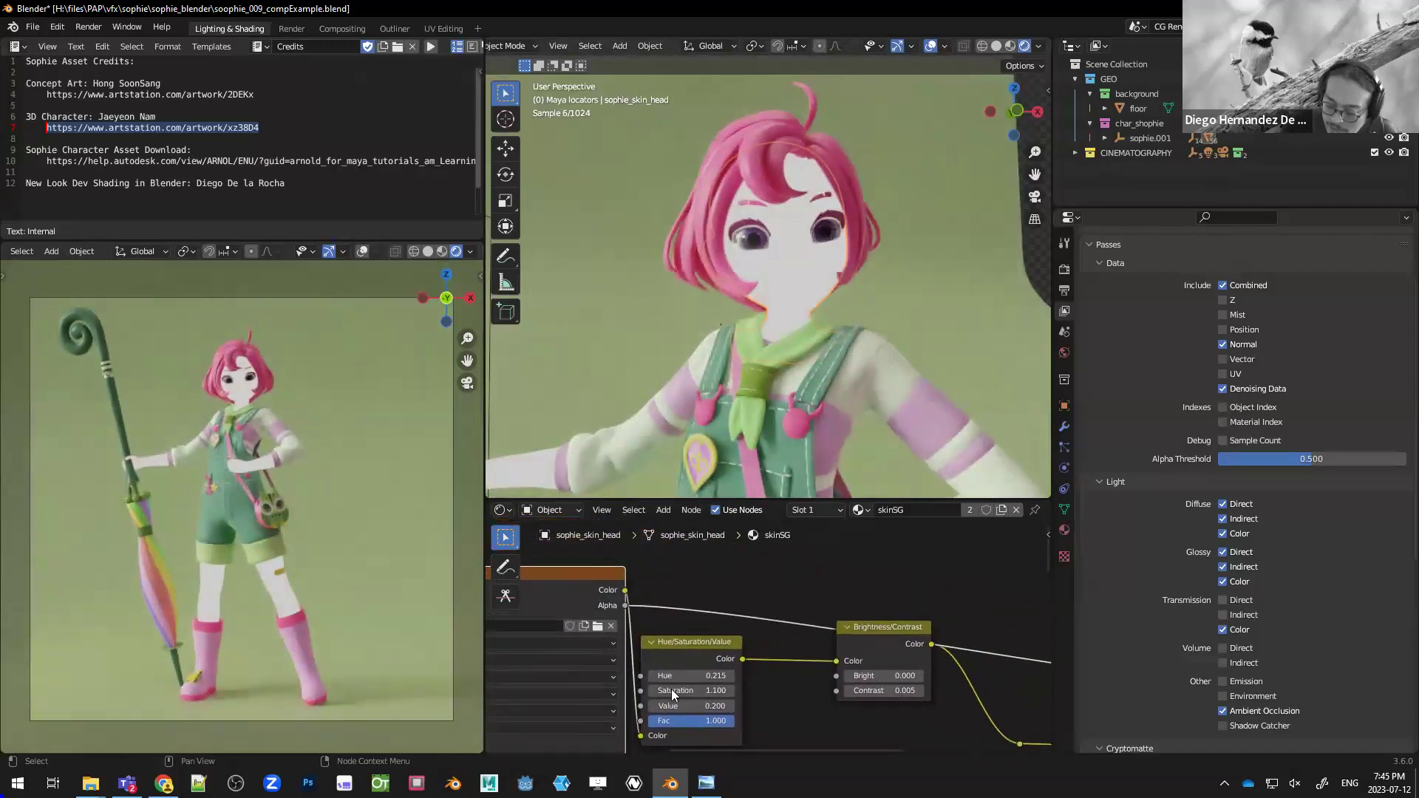
pyautogui.moveTo(696, 640); pyautogui.dragTo(697, 645)
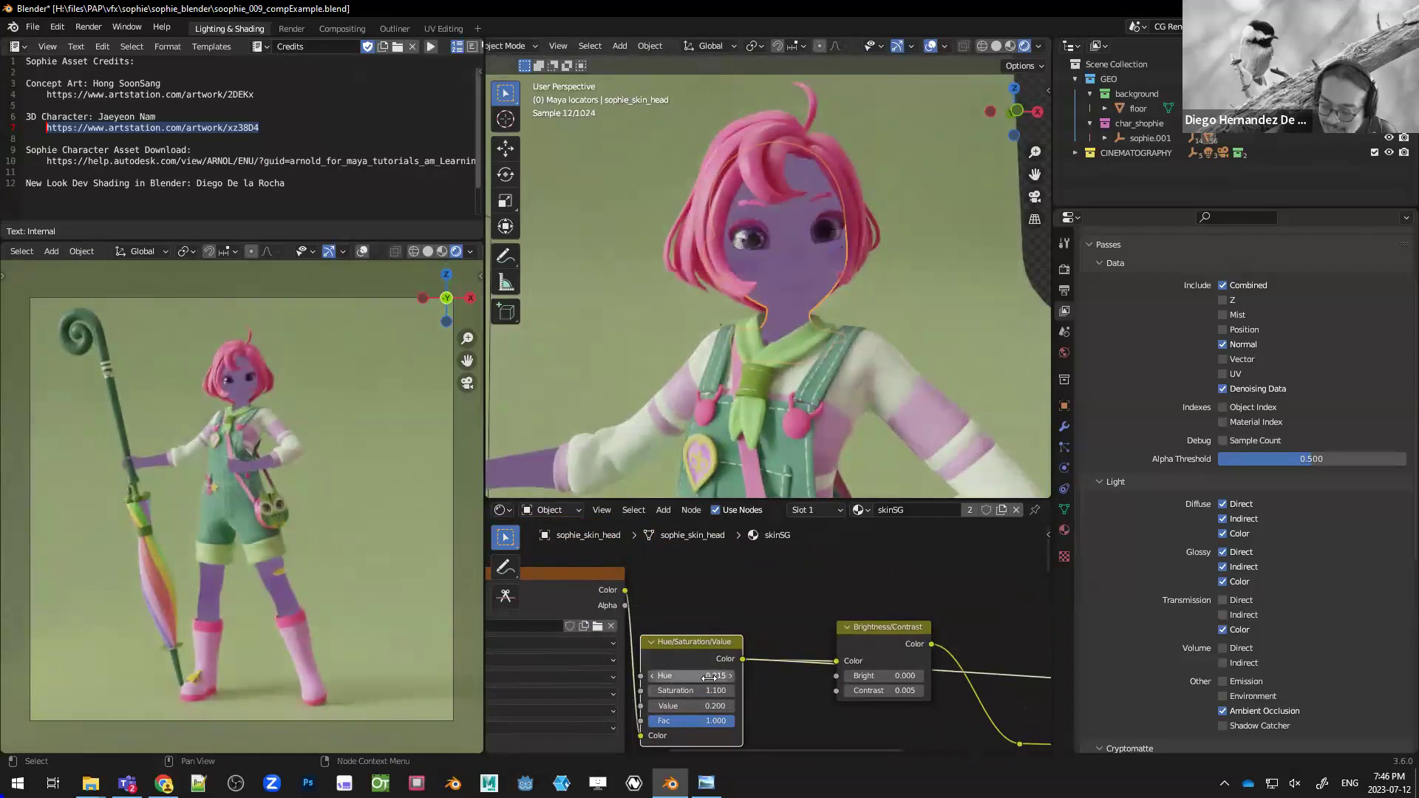
# - Try a different Hue on the Hue/Saturation/Value node, undo it, and examine the previewed skin color on the face
pyautogui.moveTo(692, 675); pyautogui.dragTo(752, 673)
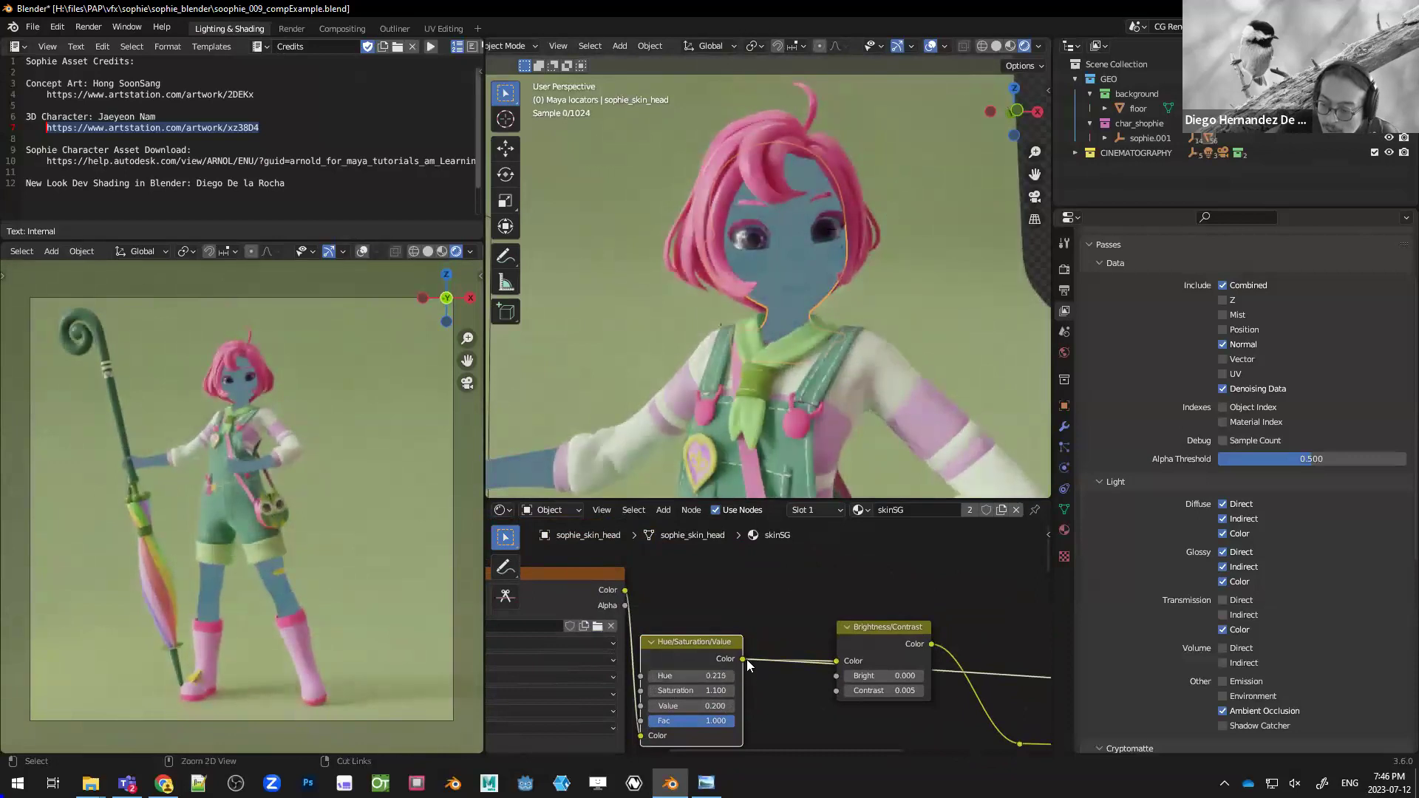
pyautogui.hotkey('ctrl', 'z')
pyautogui.scroll(6, 849, 293)
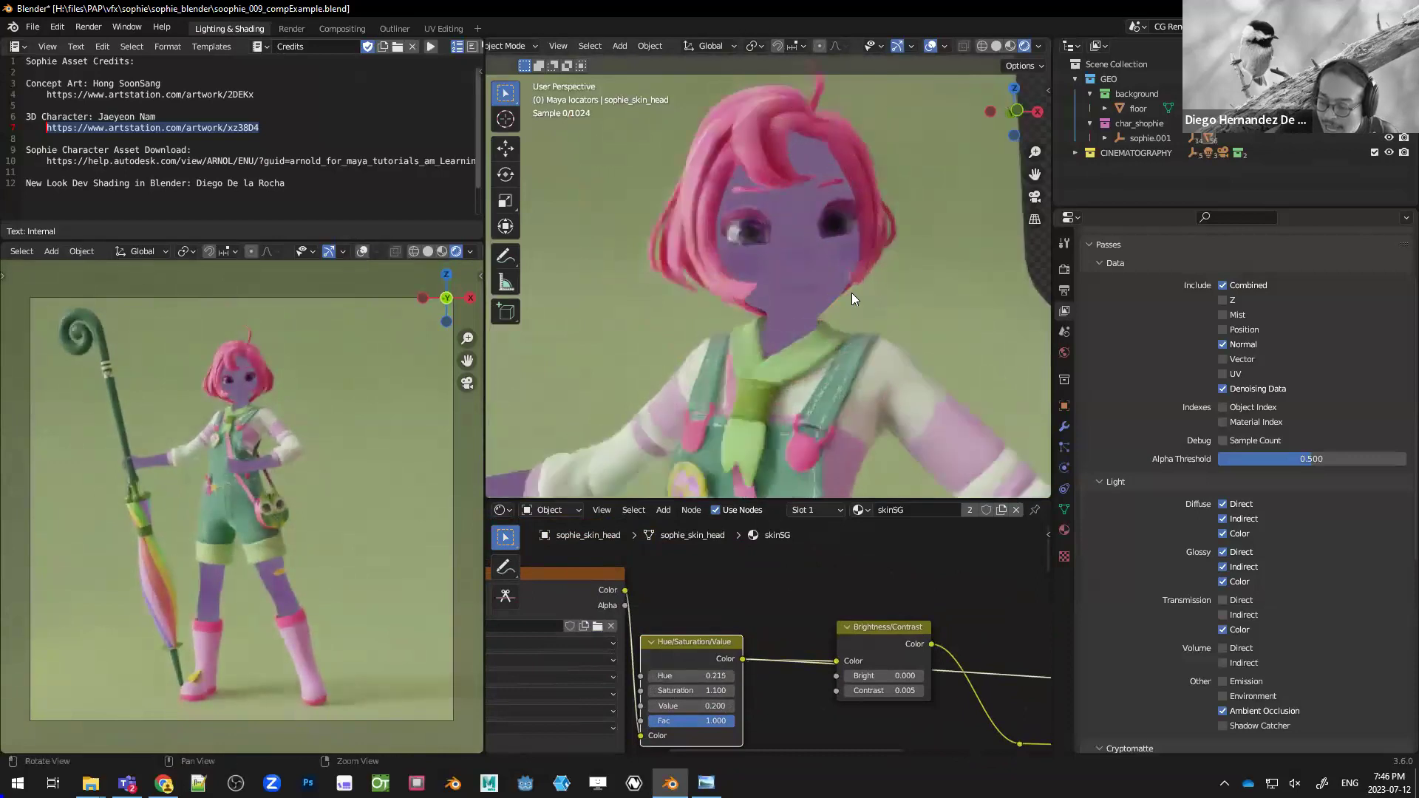
pyautogui.scroll(-2, 886, 294)
pyautogui.scroll(-4, 883, 294)
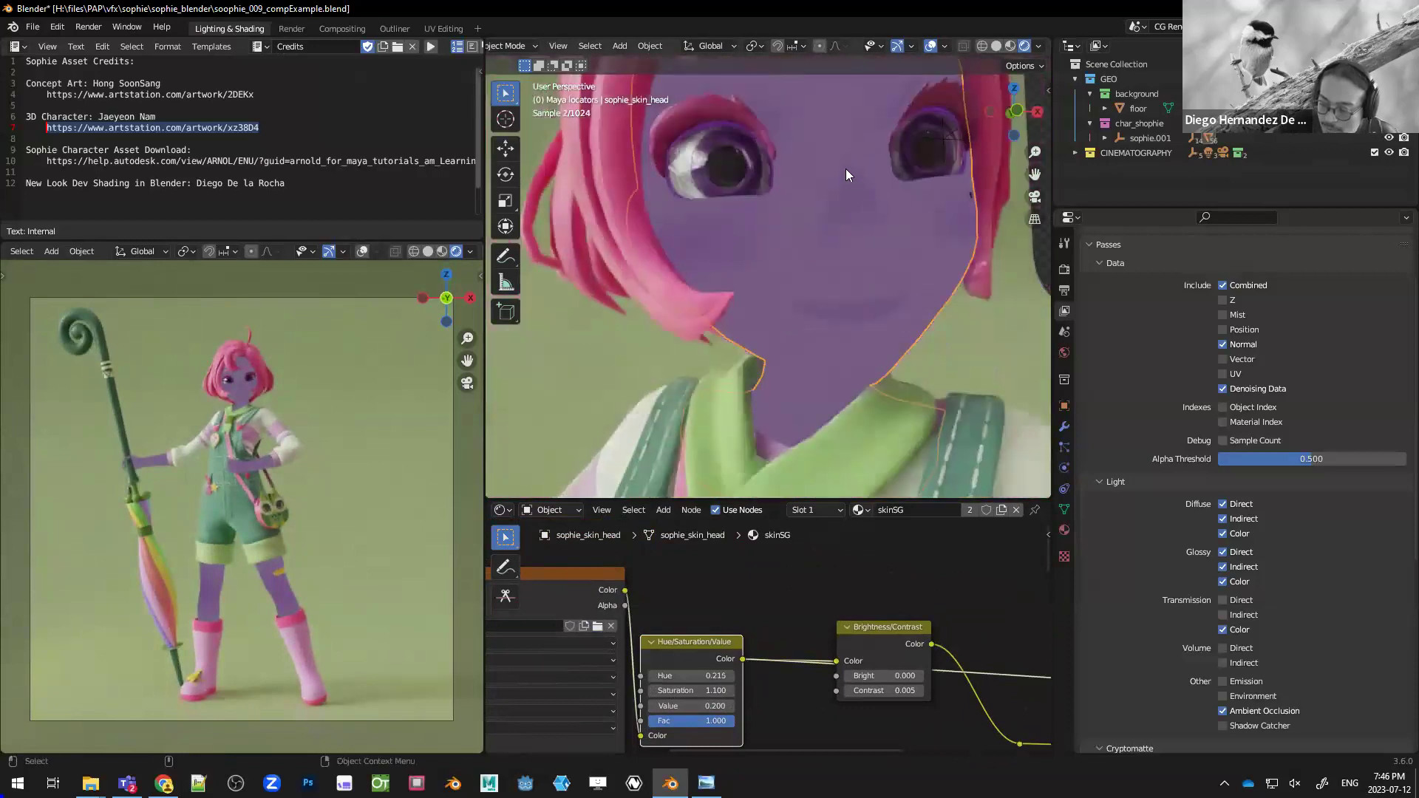
pyautogui.moveTo(933, 365); pyautogui.dragTo(895, 418, button='middle')
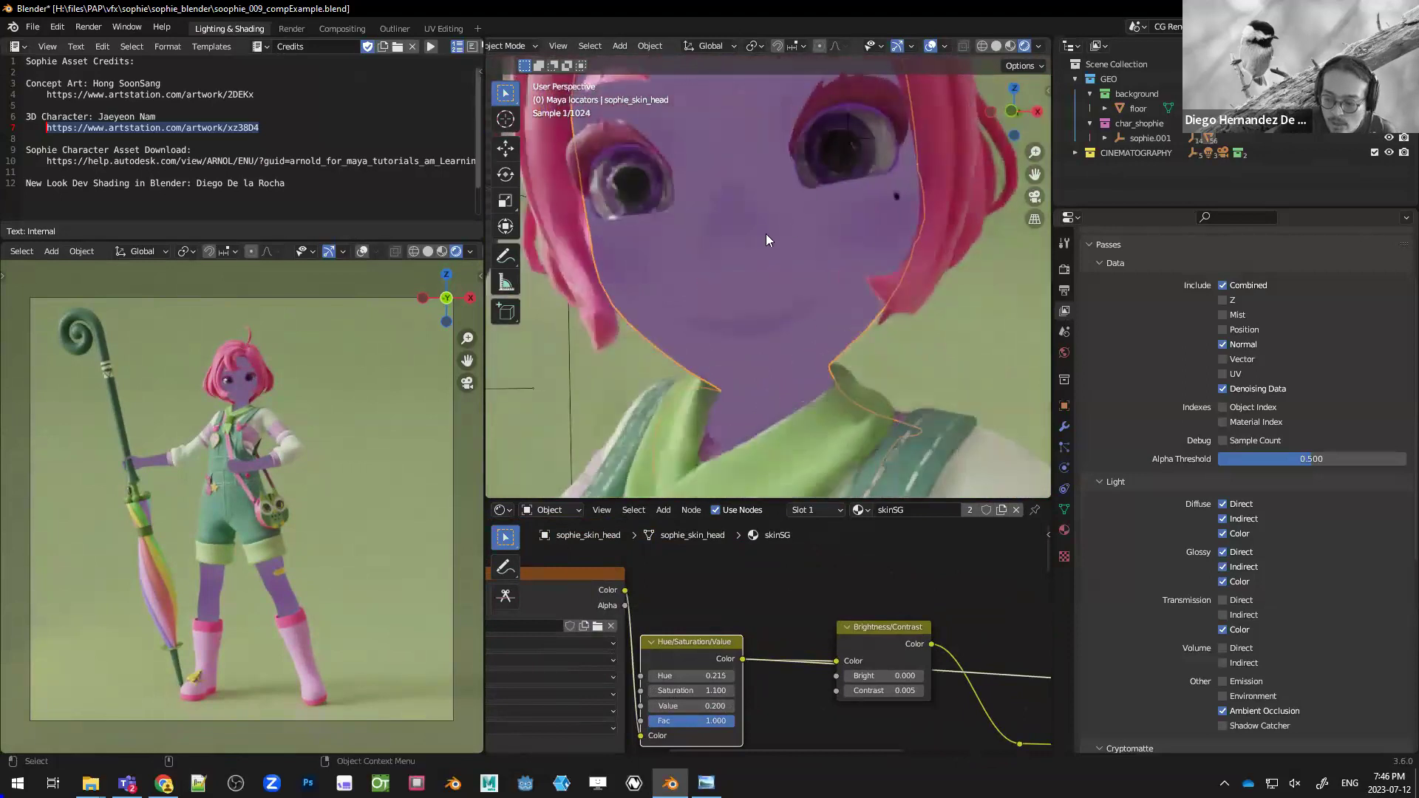
# - Preview the Brightness/Contrast node's output on the skin and reconnect the Principled BSDF to the Material Output
pyautogui.click(883, 630)
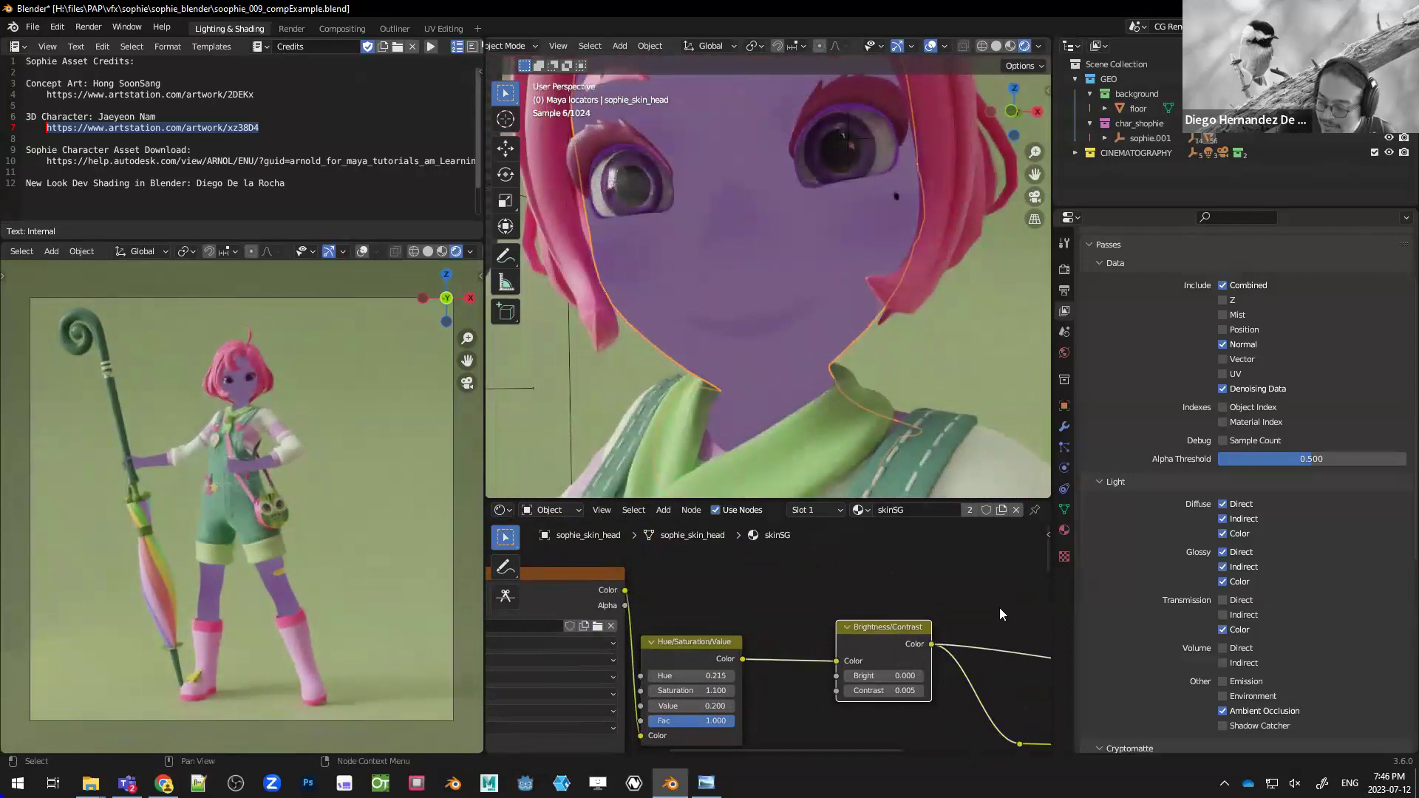
pyautogui.scroll(-3, 999, 607)
pyautogui.moveTo(999, 608); pyautogui.dragTo(588, 541, button='middle')
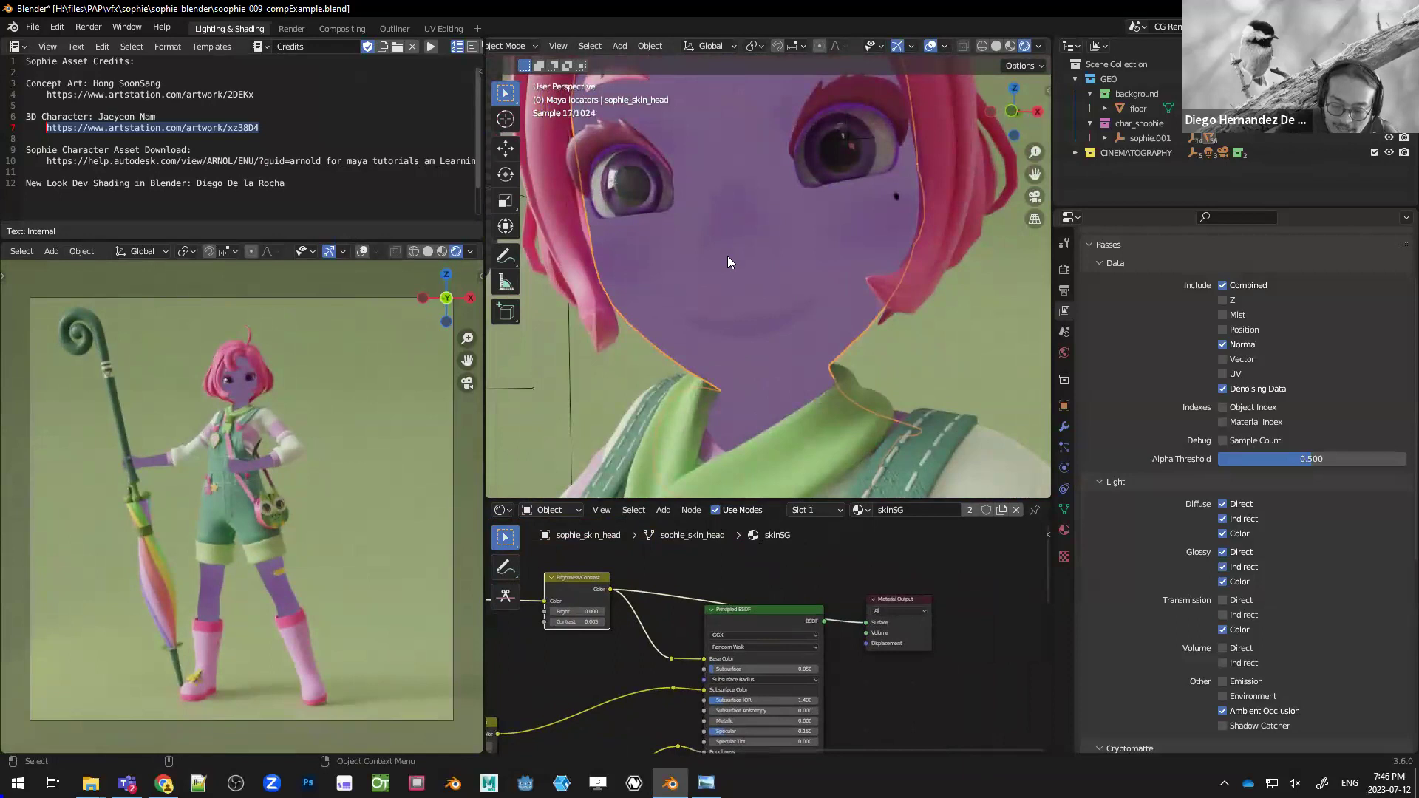
pyautogui.moveTo(795, 582); pyautogui.dragTo(791, 557, button='middle')
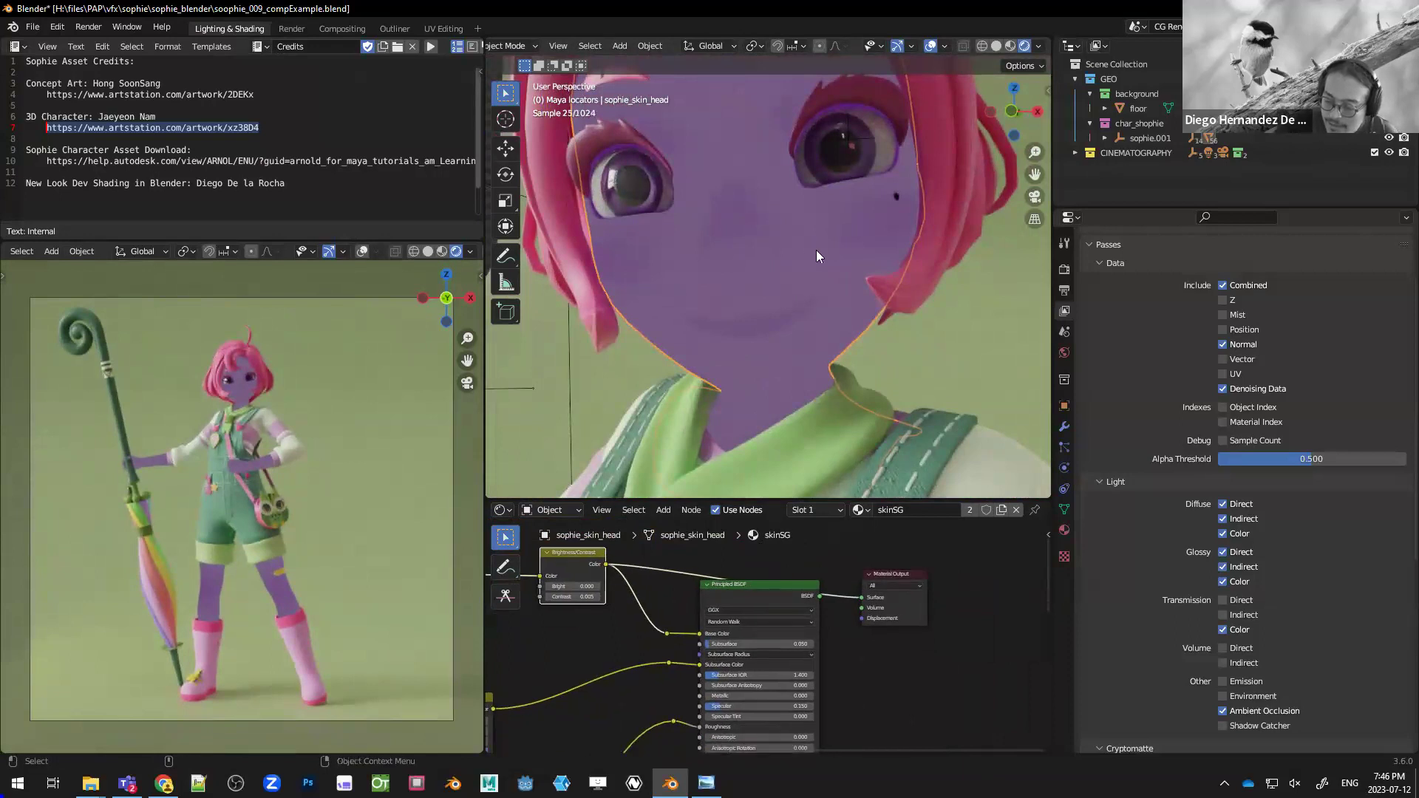
pyautogui.click(757, 590)
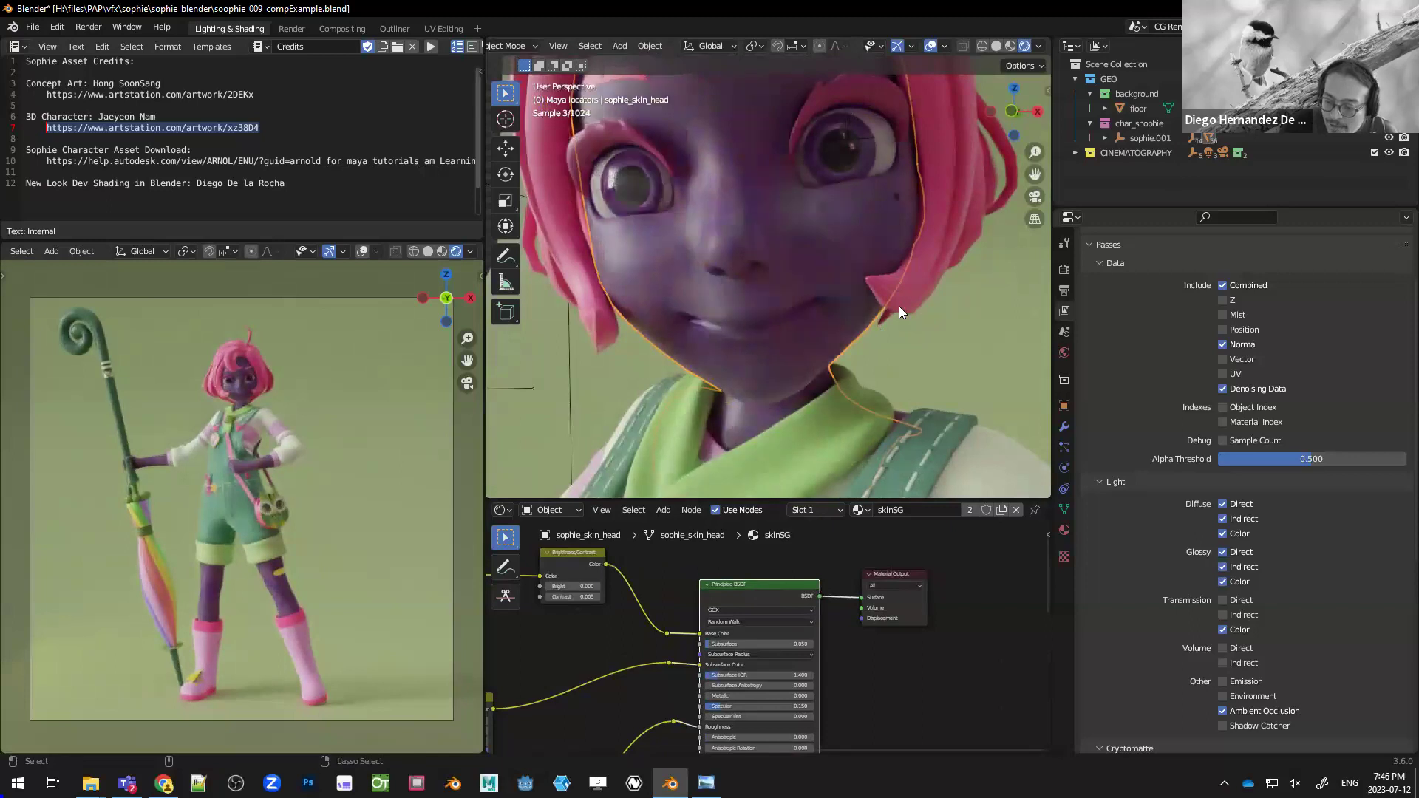
# - Inspect the rim light and fill top light around the character and try moving the fill top light down toward her
pyautogui.scroll(-10, 928, 290)
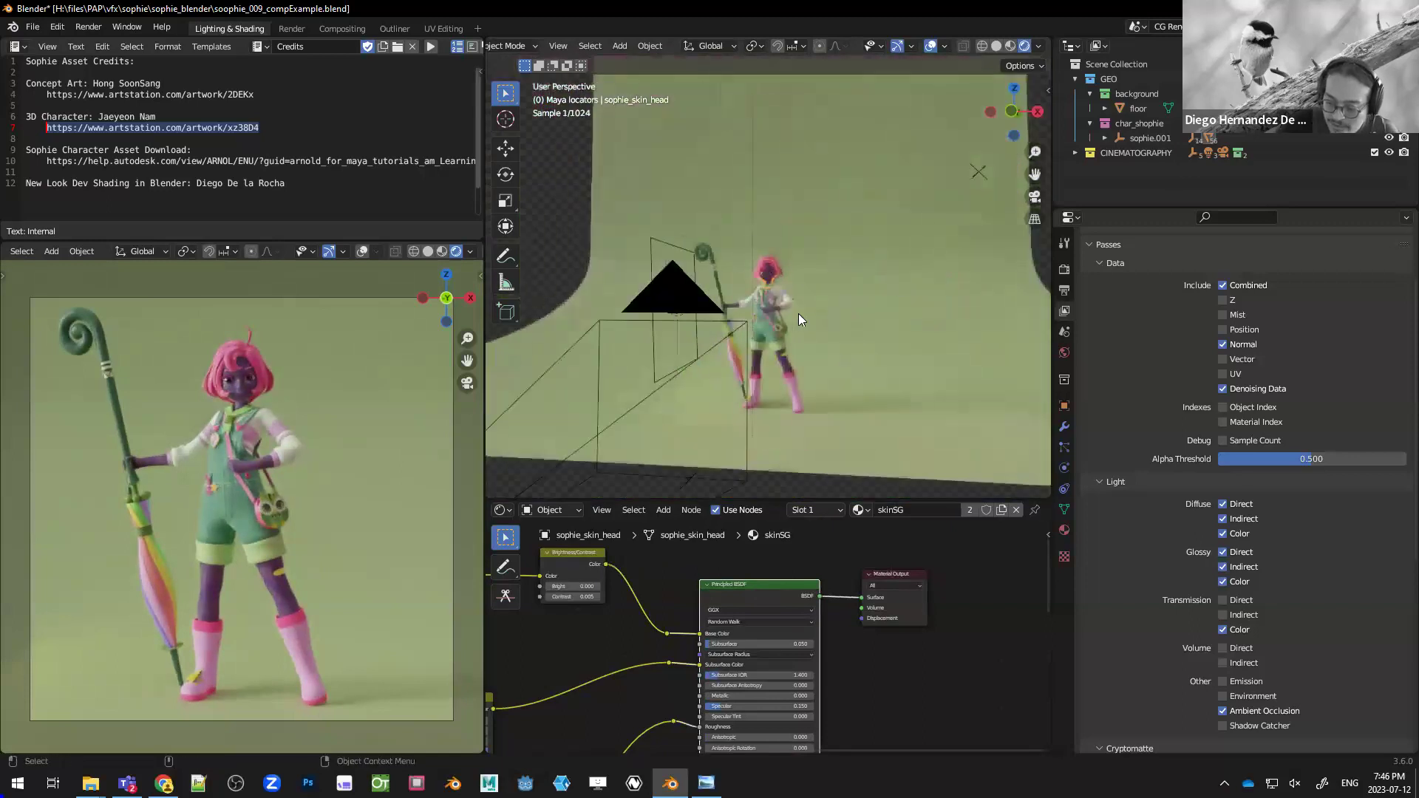
pyautogui.scroll(6, 813, 355)
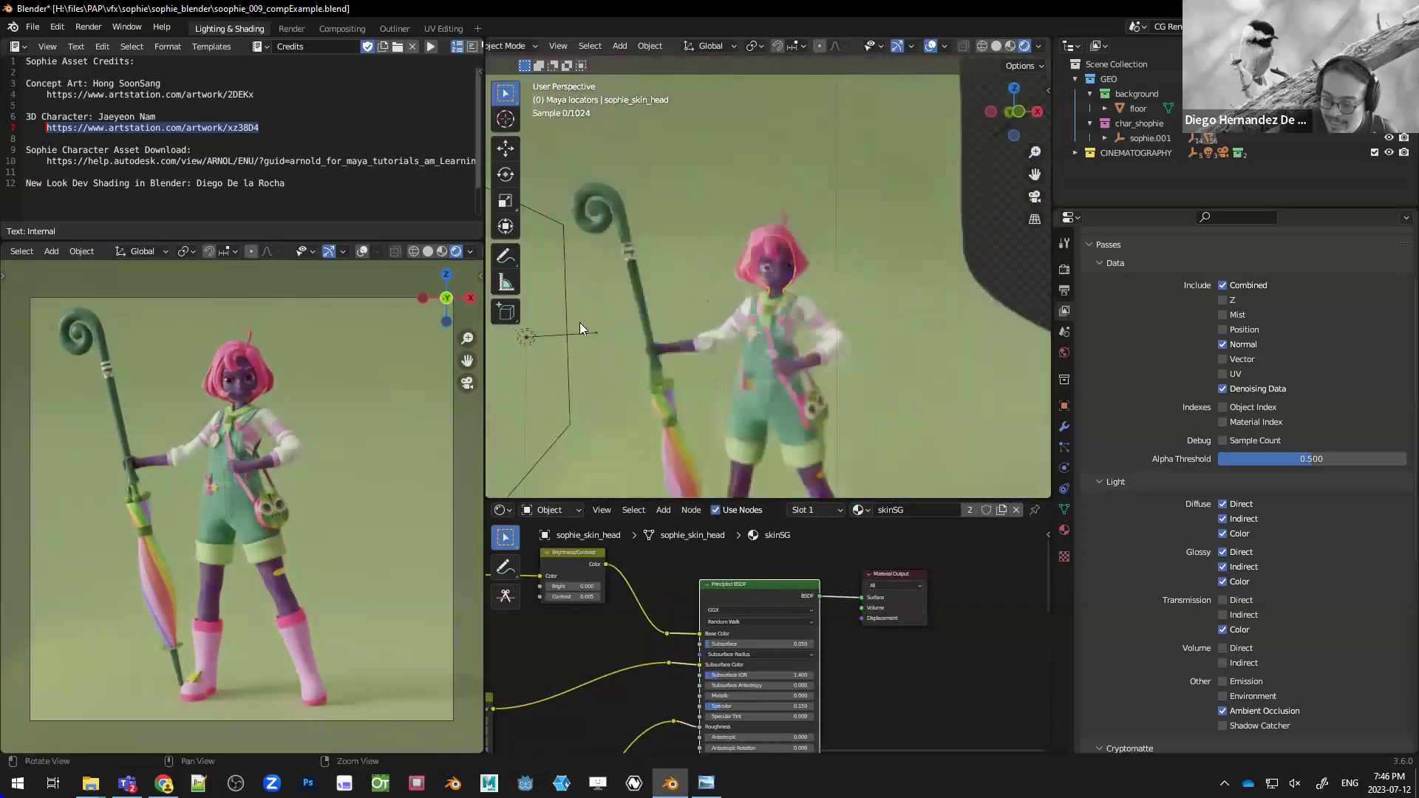
pyautogui.click(526, 337)
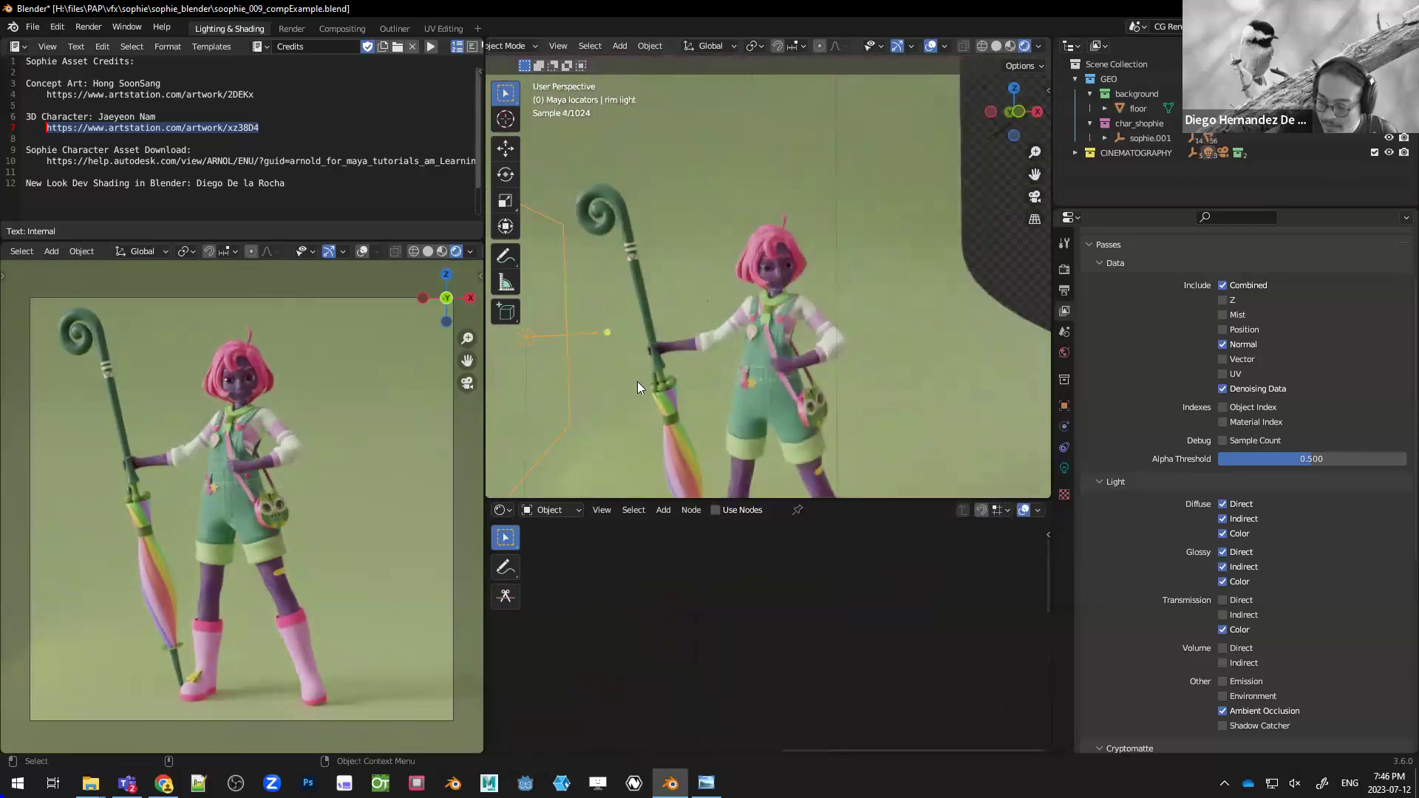
pyautogui.scroll(-10, 814, 284)
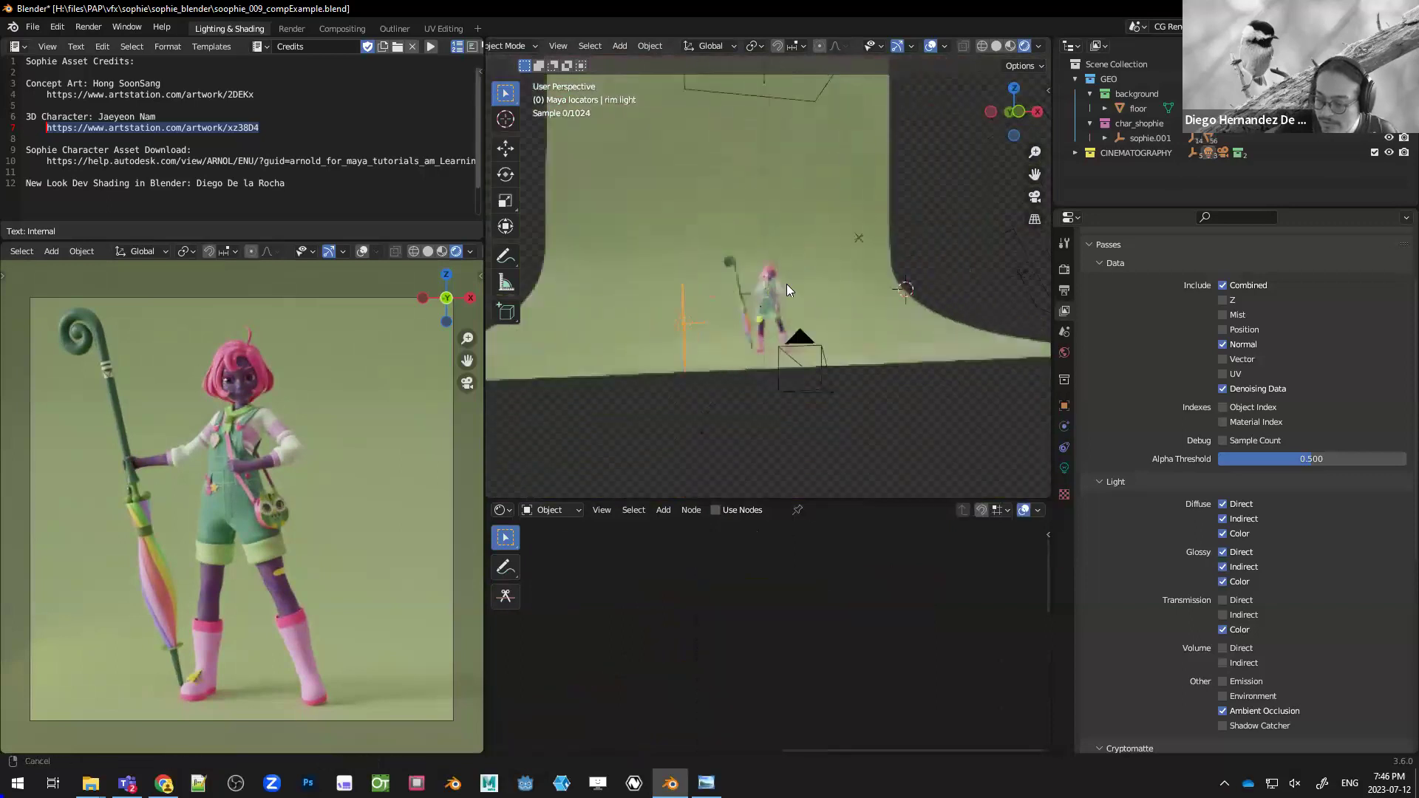
pyautogui.click(754, 140)
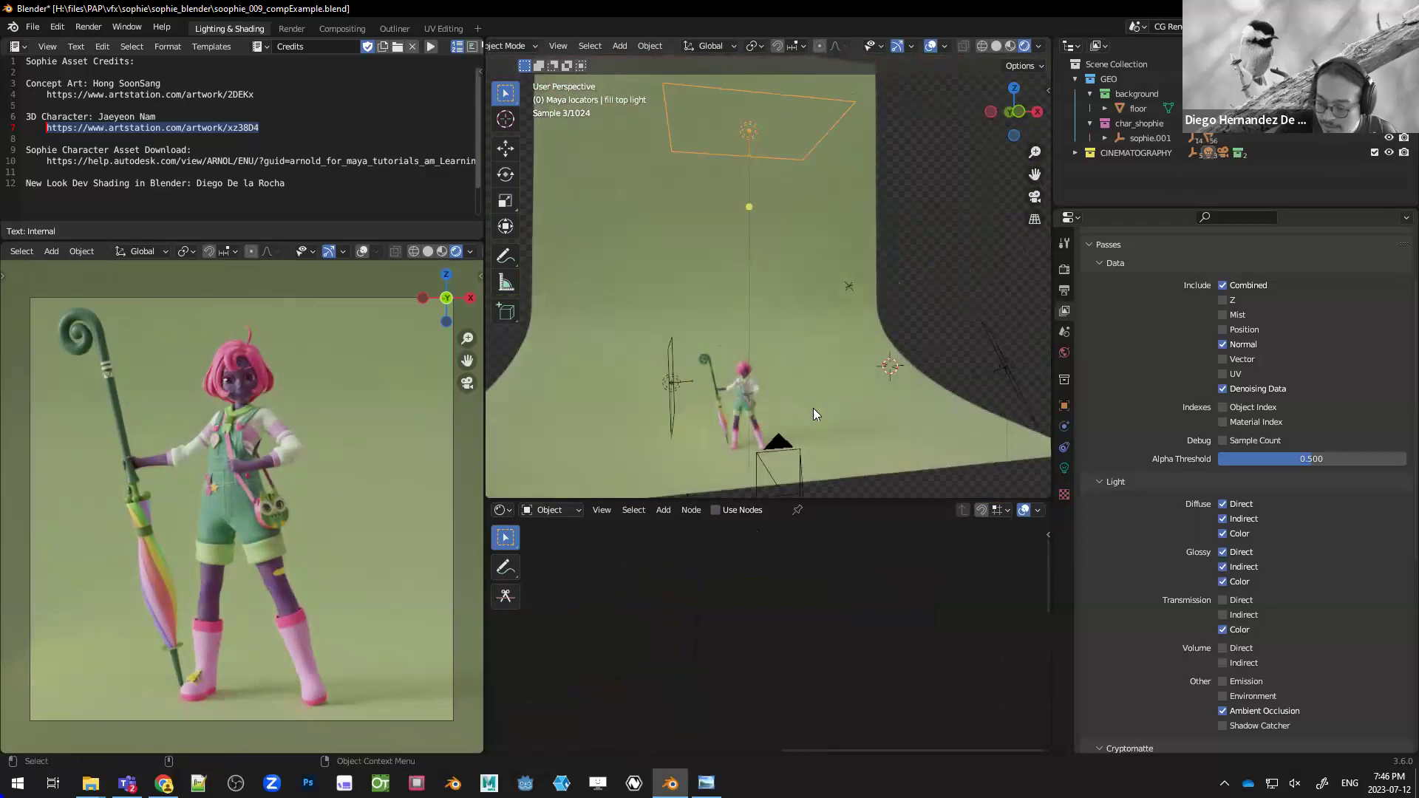
pyautogui.press('g')
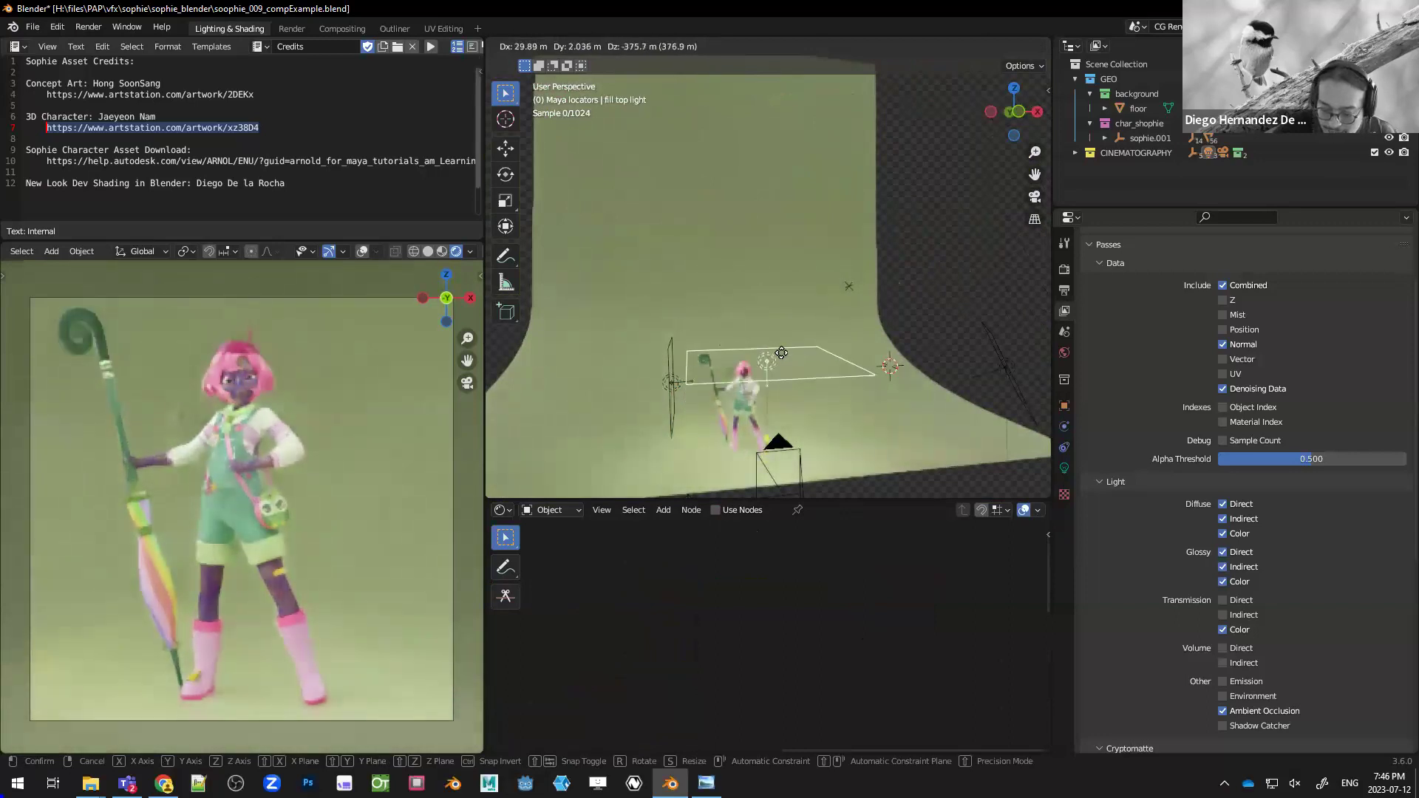
pyautogui.click(856, 382)
# - Select the sophie_skin_head mesh and frame it in the perspective viewport
pyautogui.scroll(4, 793, 419)
pyautogui.click(235, 387)
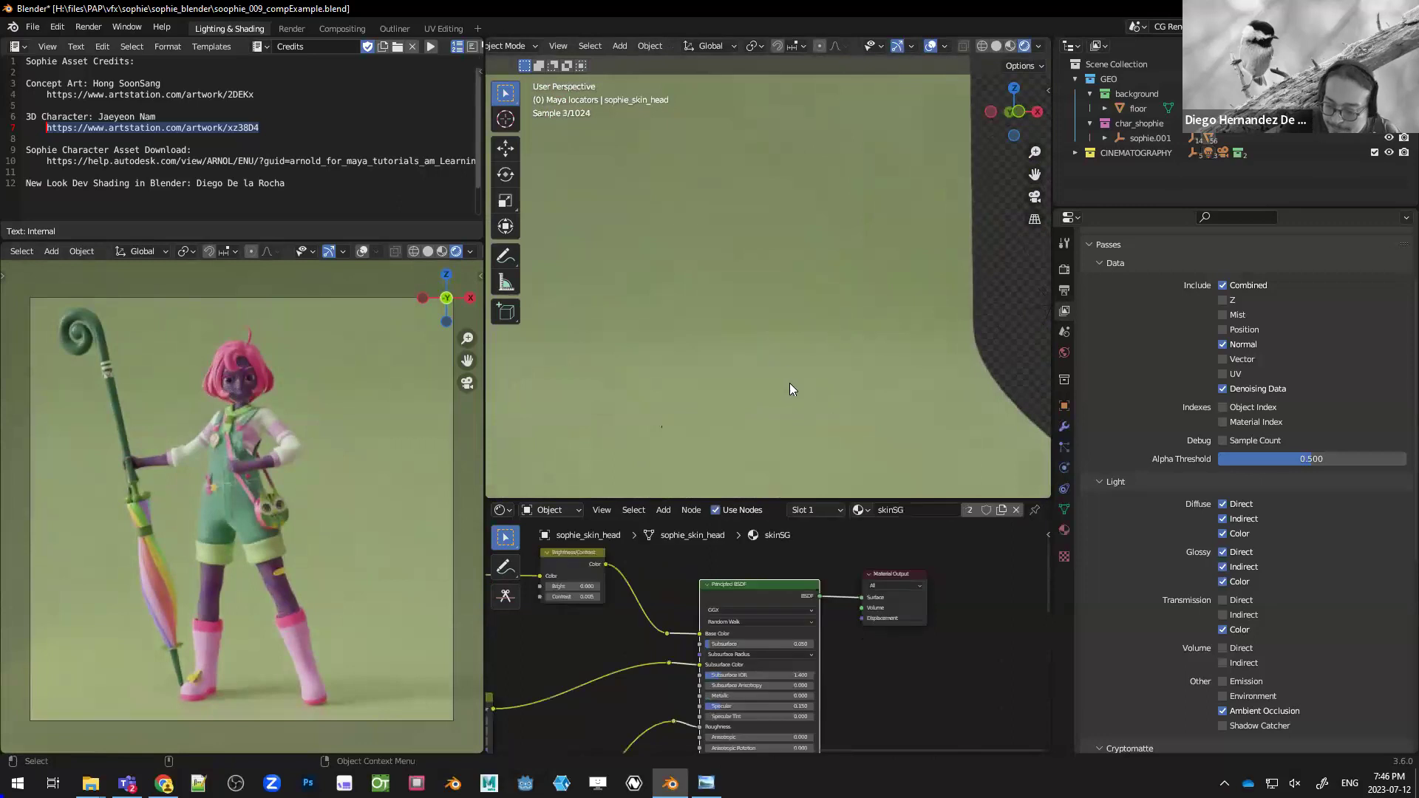
pyautogui.press('KP_Decimal')
pyautogui.moveTo(894, 420); pyautogui.dragTo(868, 411, button='middle')
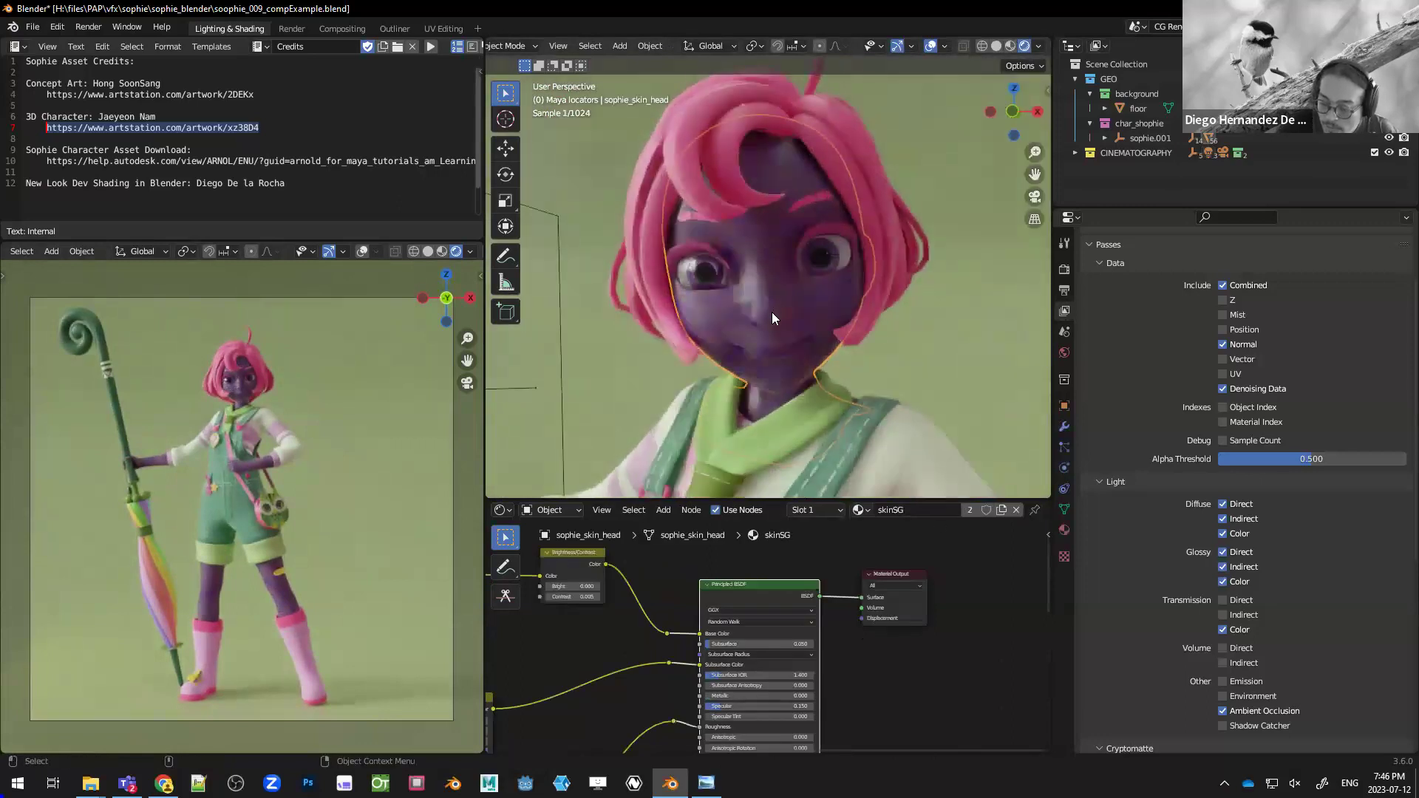
# - Open the UV Editing workspace and switch sophie_skin_head from Edit Mode to Texture Paint mode
pyautogui.click(395, 29)
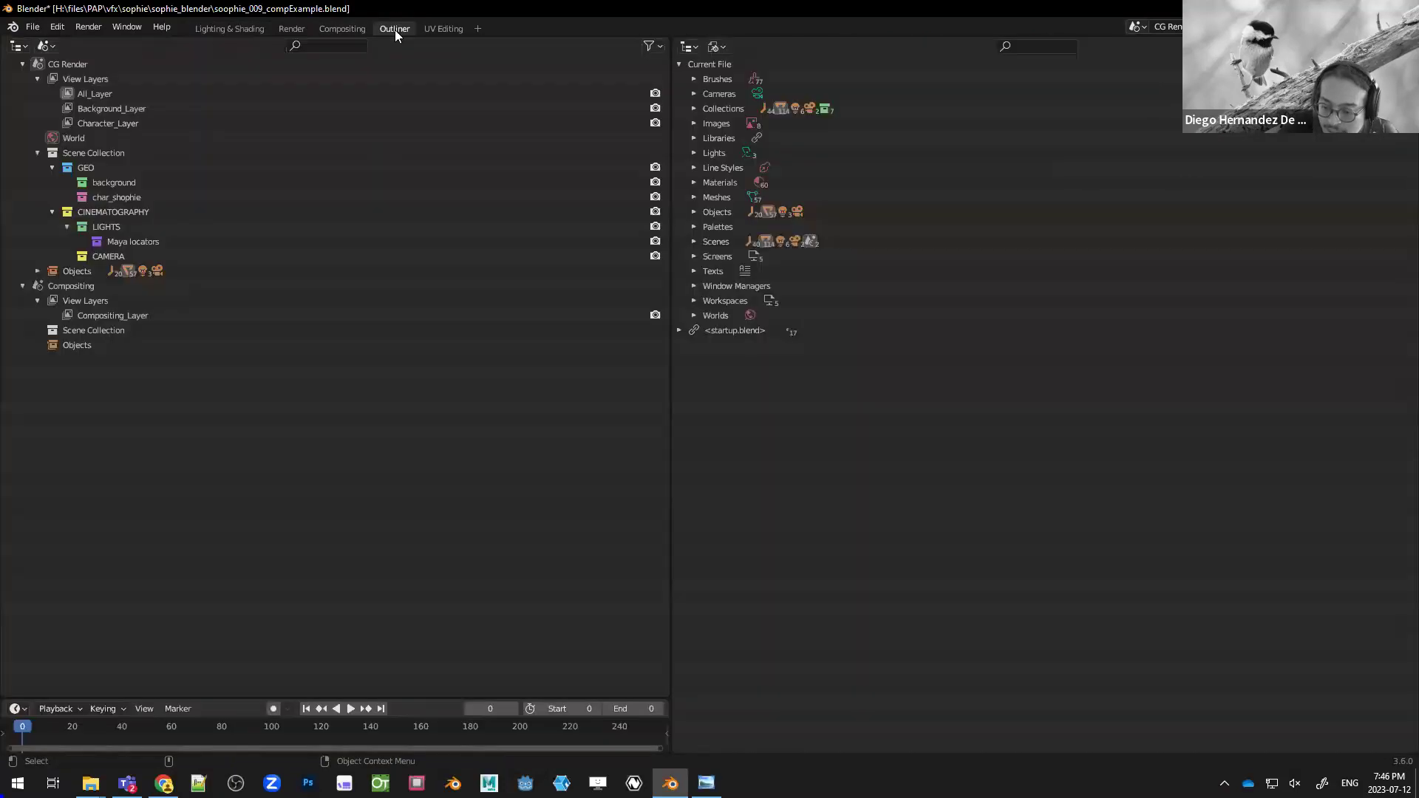
pyautogui.click(442, 29)
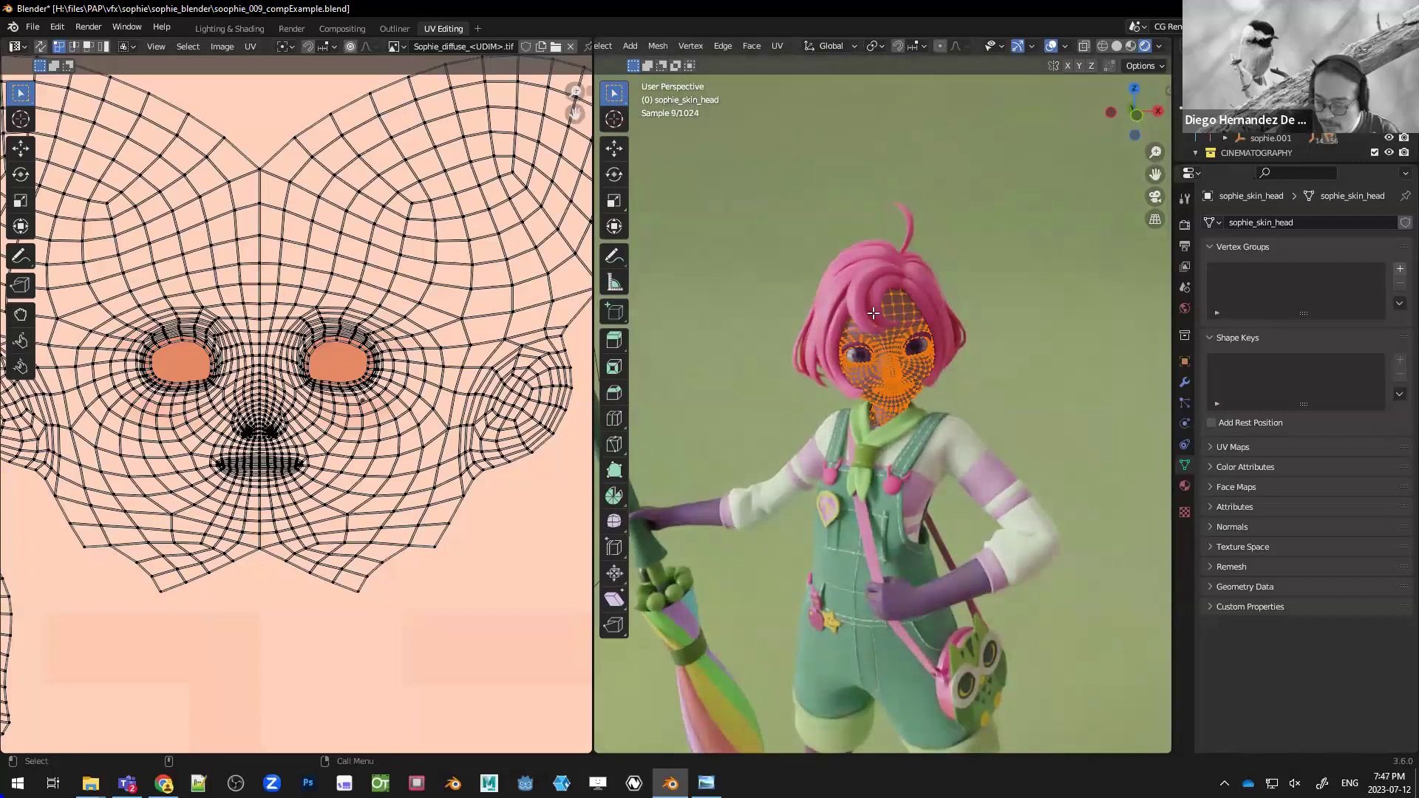
pyautogui.hotkey('ctrl', 'Tab')
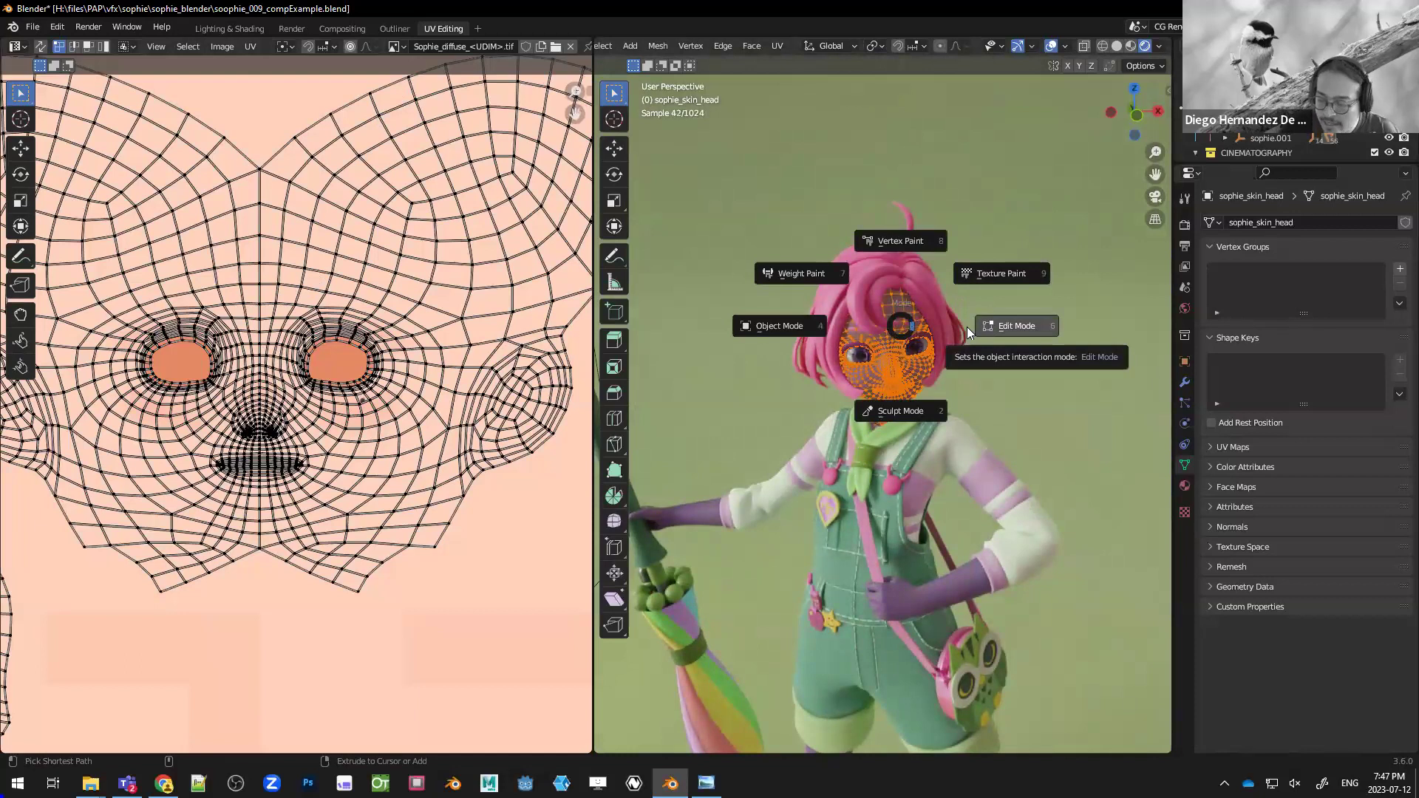
pyautogui.click(999, 276)
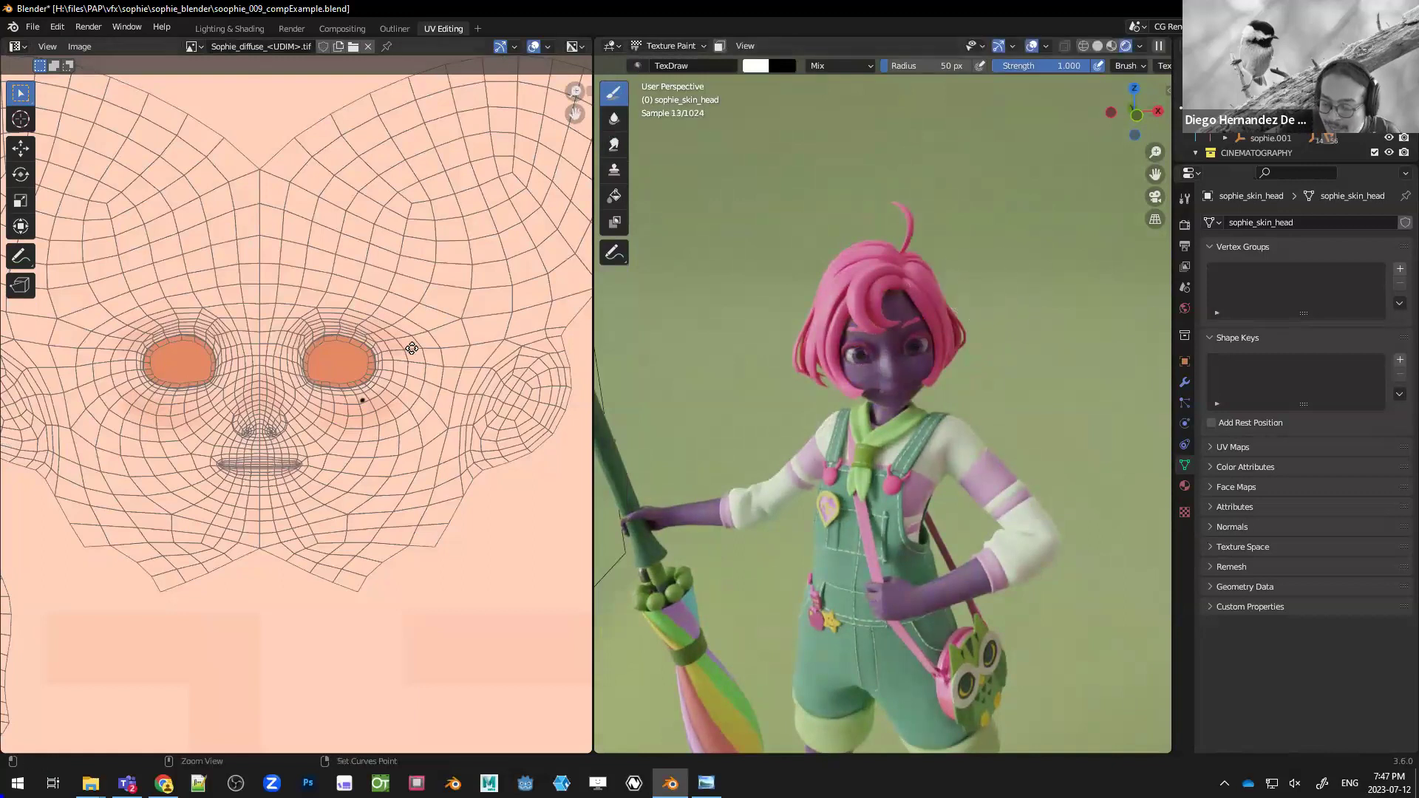
# - Set the TexDraw brush to bright green with a 17 px radius and paint strokes on the cheek below one eye
pyautogui.scroll(-3, 414, 355)
pyautogui.scroll(-1, 371, 382)
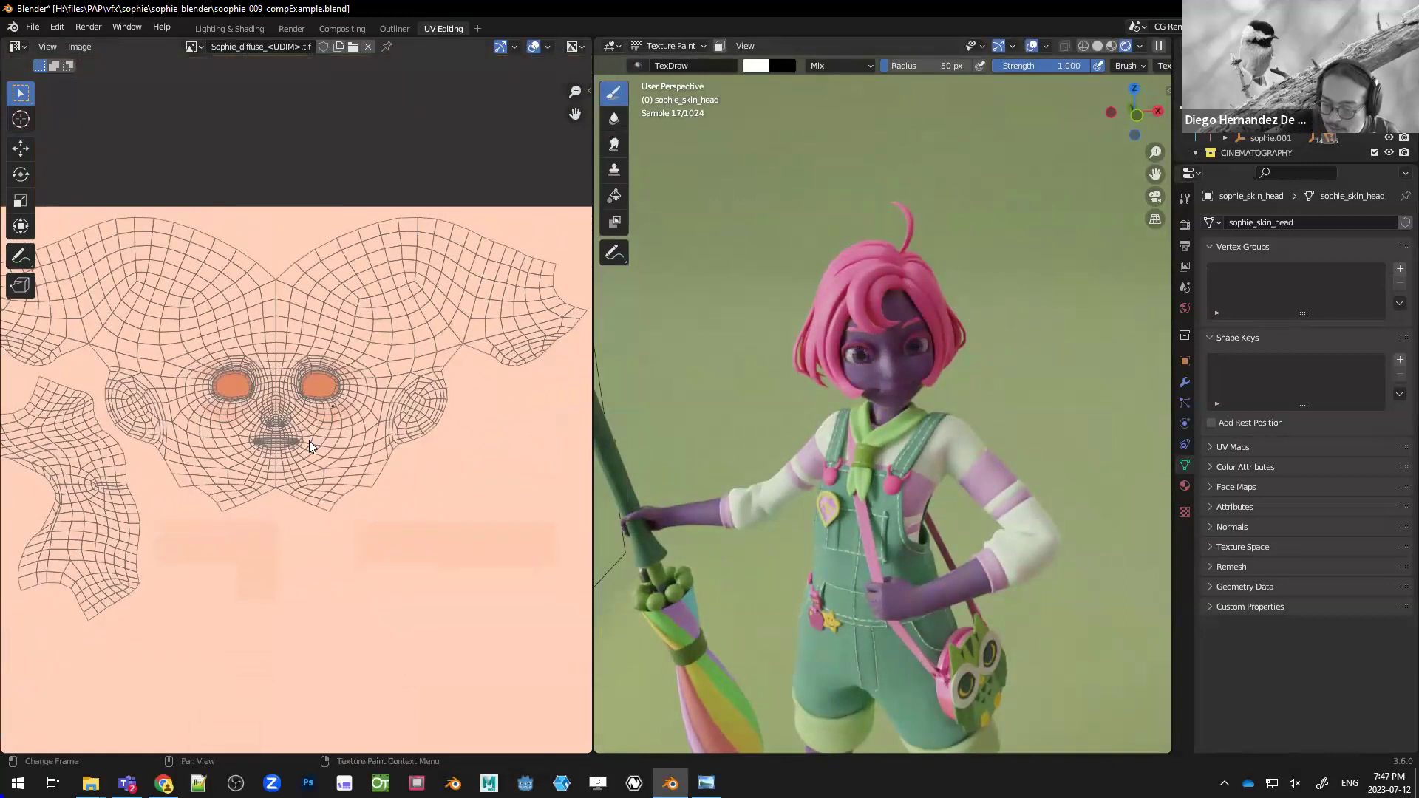
pyautogui.moveTo(851, 376); pyautogui.dragTo(930, 383)
pyautogui.scroll(5, 929, 382)
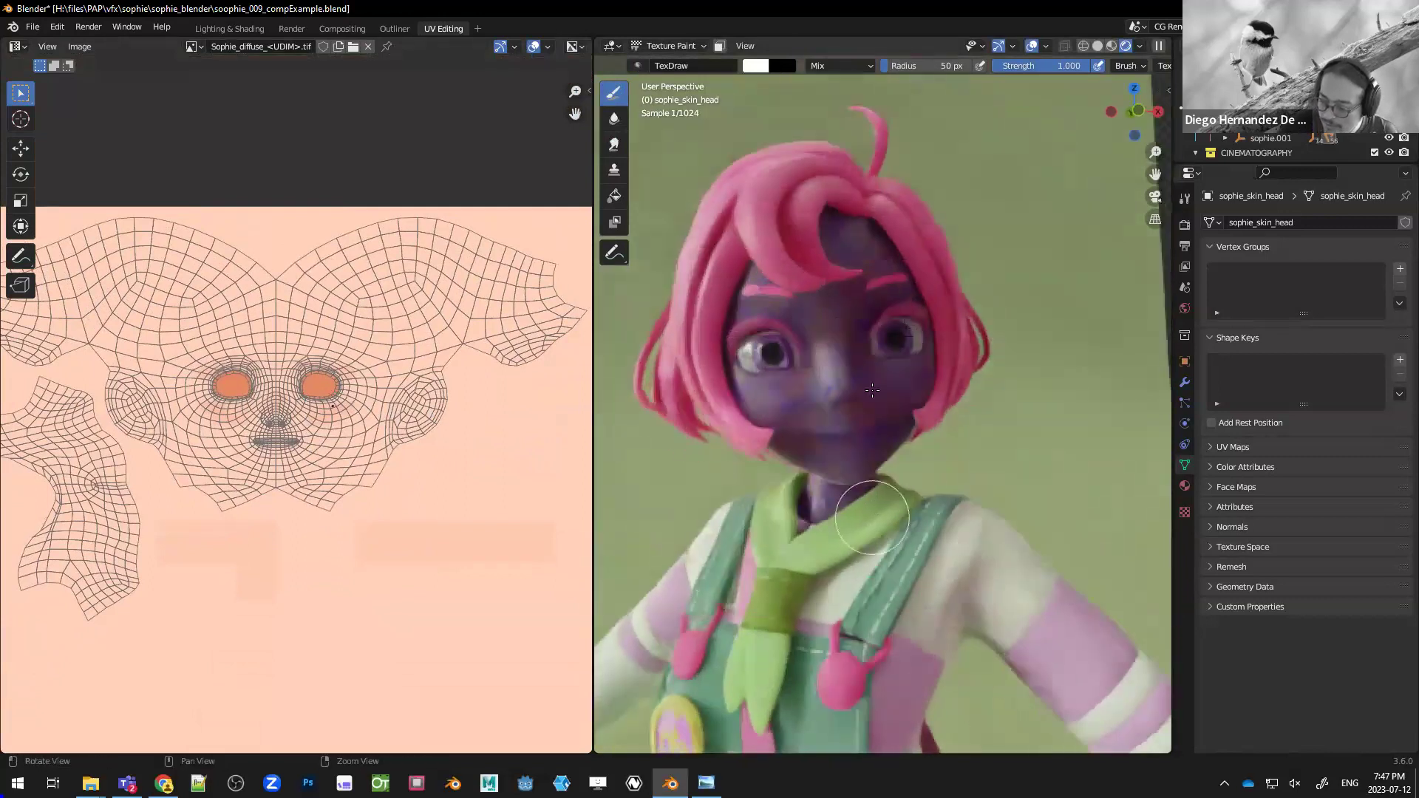
pyautogui.click(755, 65)
pyautogui.click(776, 120)
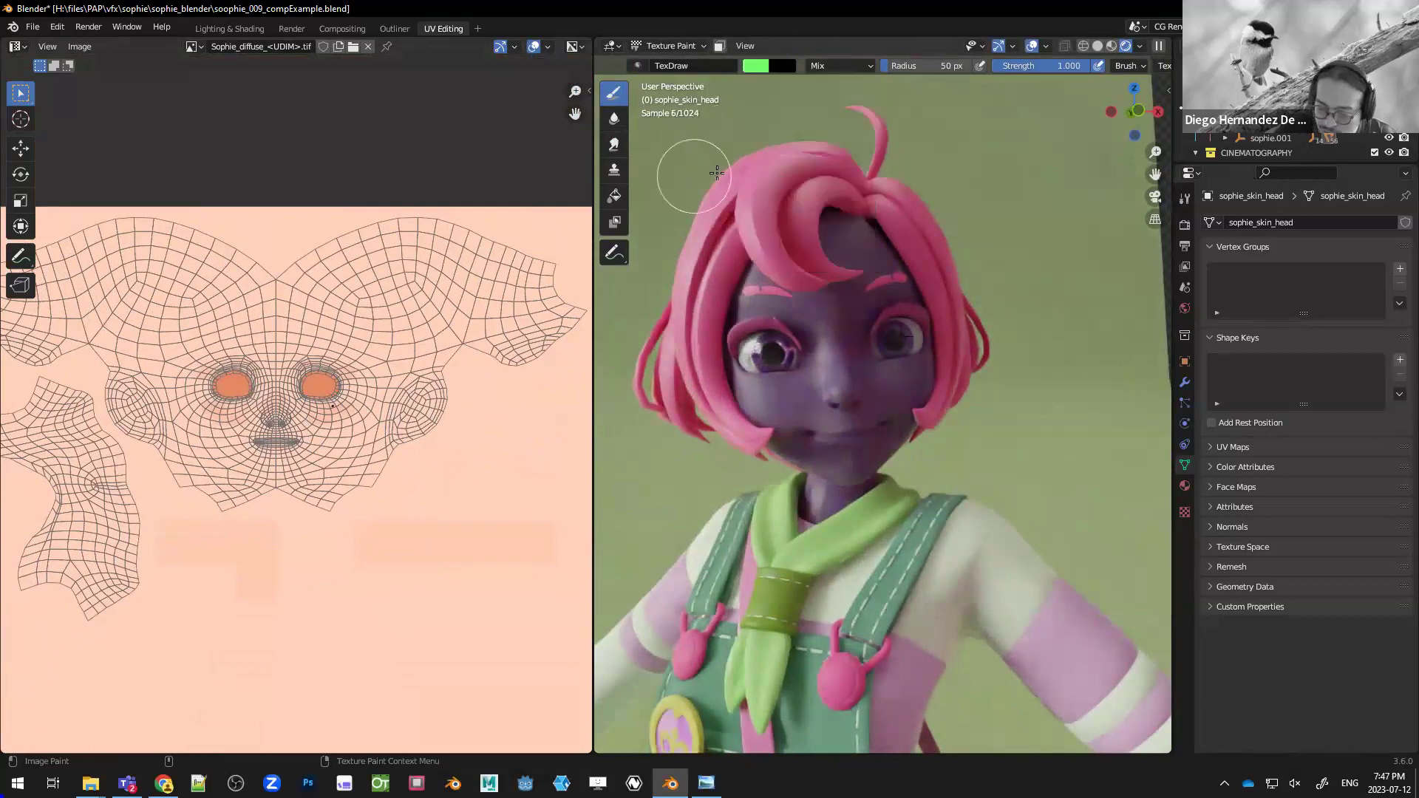
pyautogui.press('f')
pyautogui.click(809, 368)
pyautogui.moveTo(765, 384); pyautogui.dragTo(798, 410)
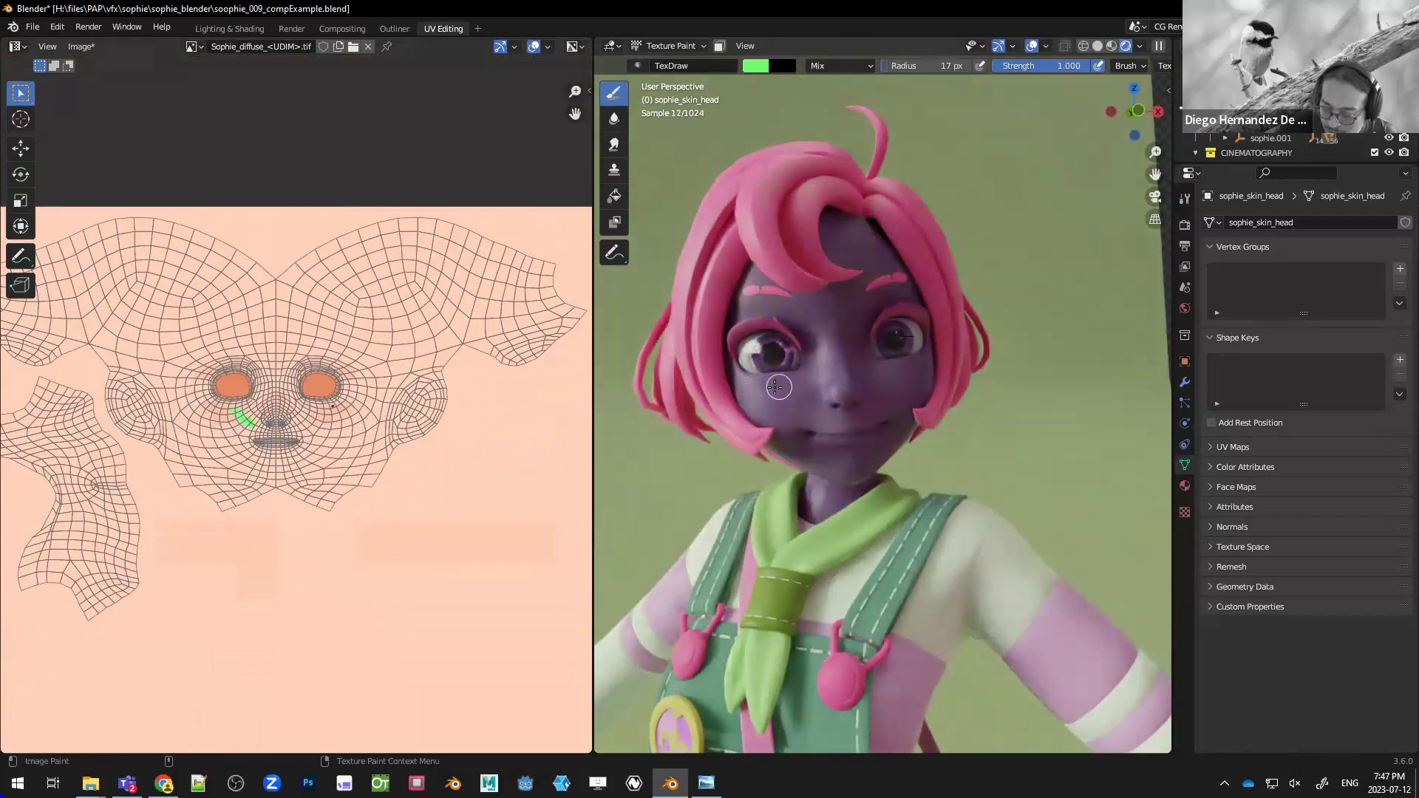
pyautogui.moveTo(765, 385); pyautogui.dragTo(756, 378)
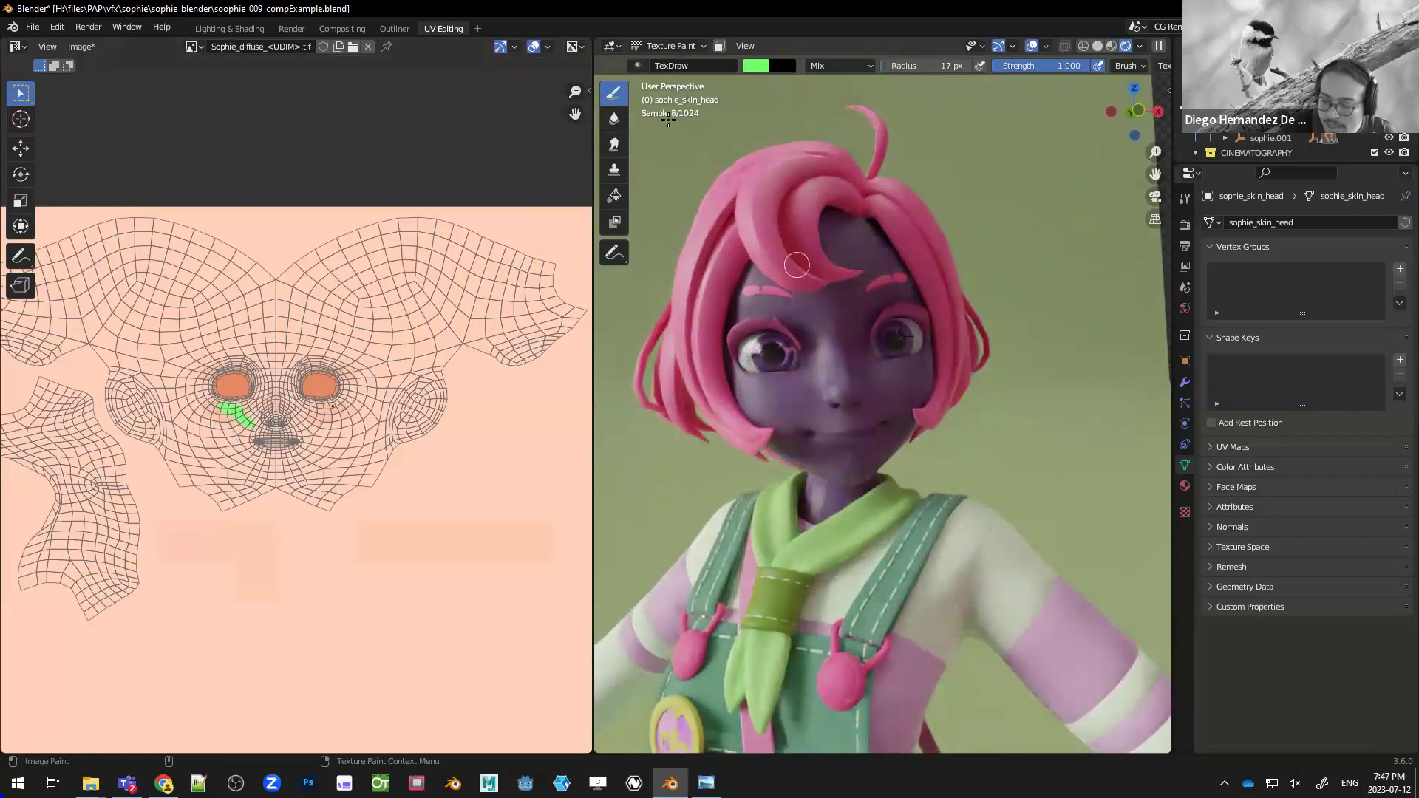
# - Return to the Lighting & Shading workspace and mute the Brightness/Contrast and Hue/Saturation/Value nodes feeding the skin's Base Color
pyautogui.click(223, 26)
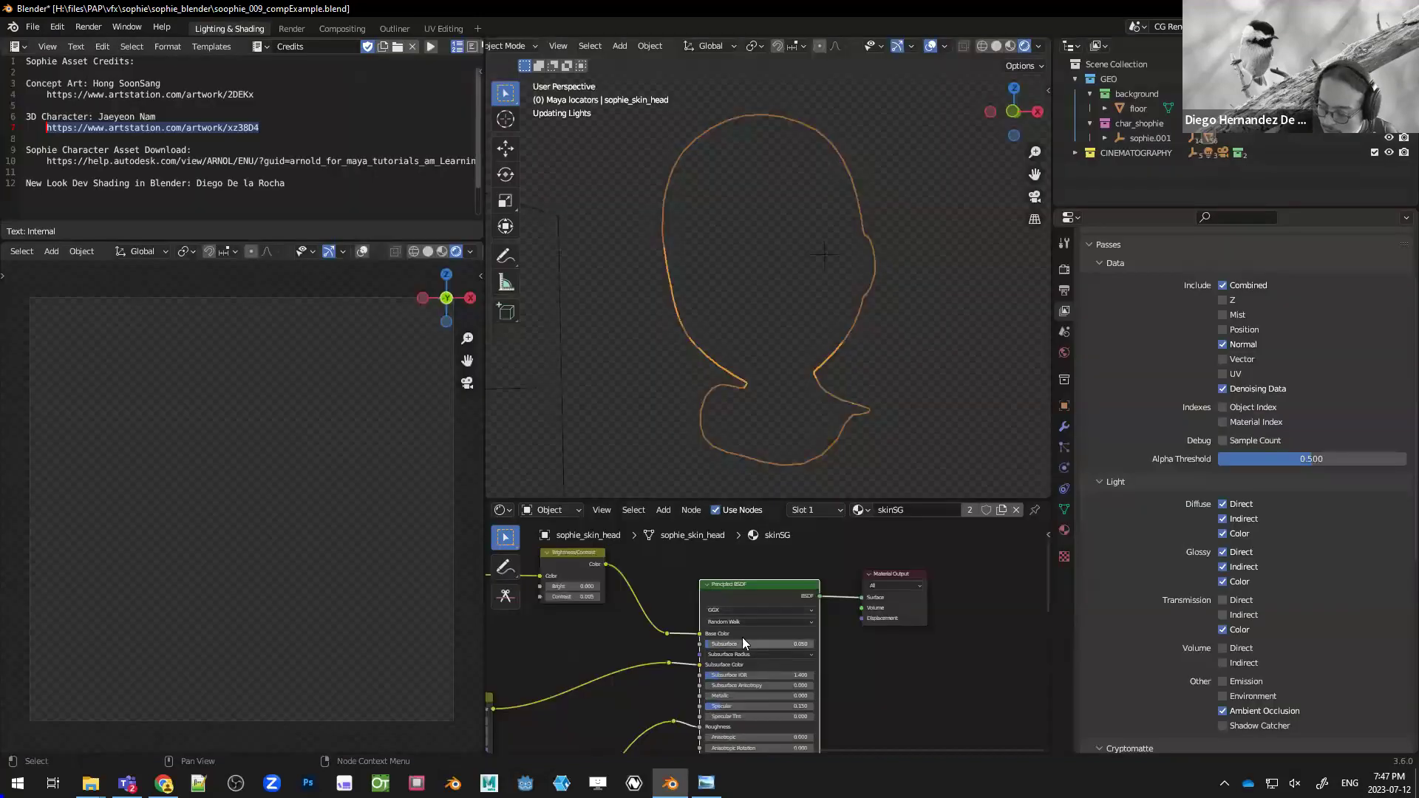
pyautogui.moveTo(625, 625); pyautogui.dragTo(800, 624, button='middle')
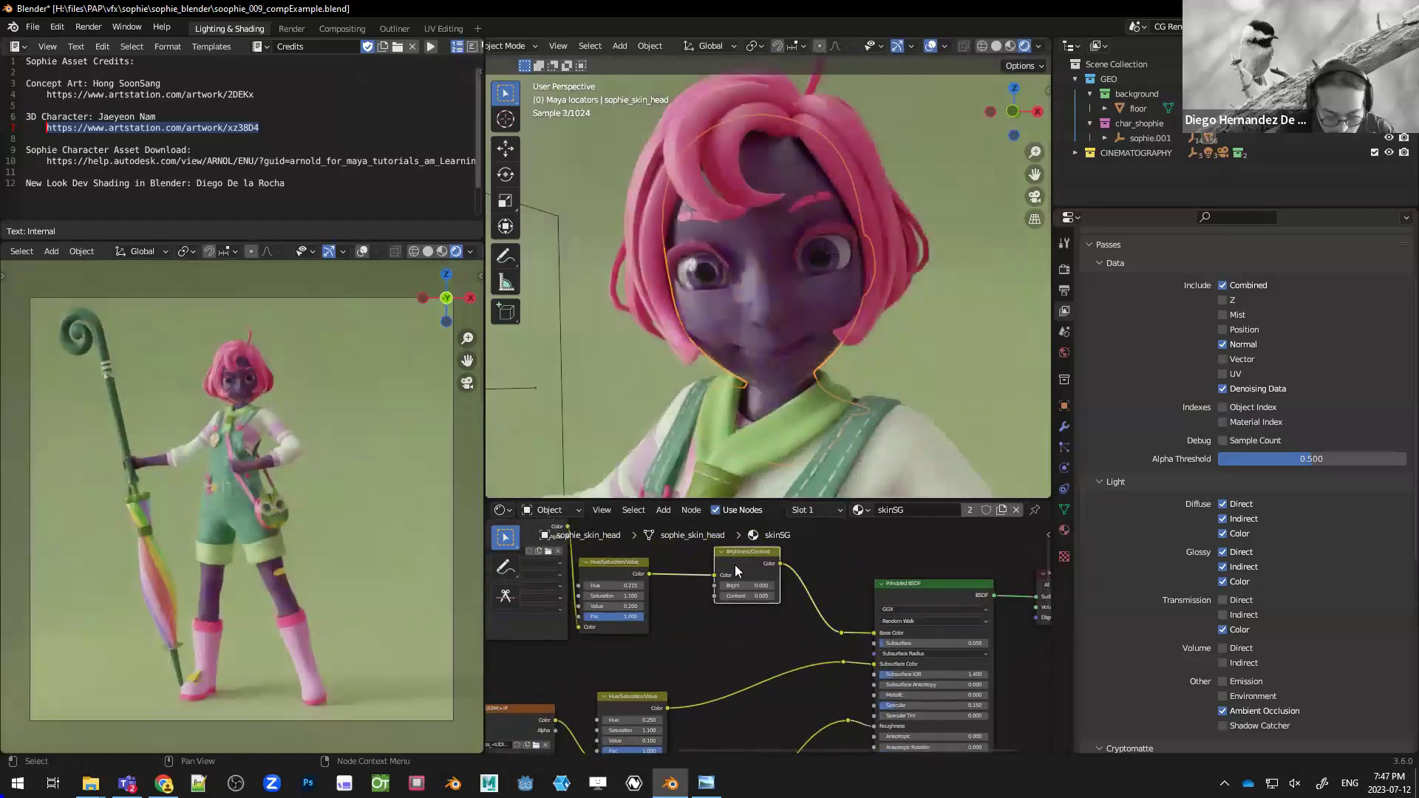
pyautogui.click(743, 554)
pyautogui.press('m')
pyautogui.click(626, 563)
pyautogui.press('m')
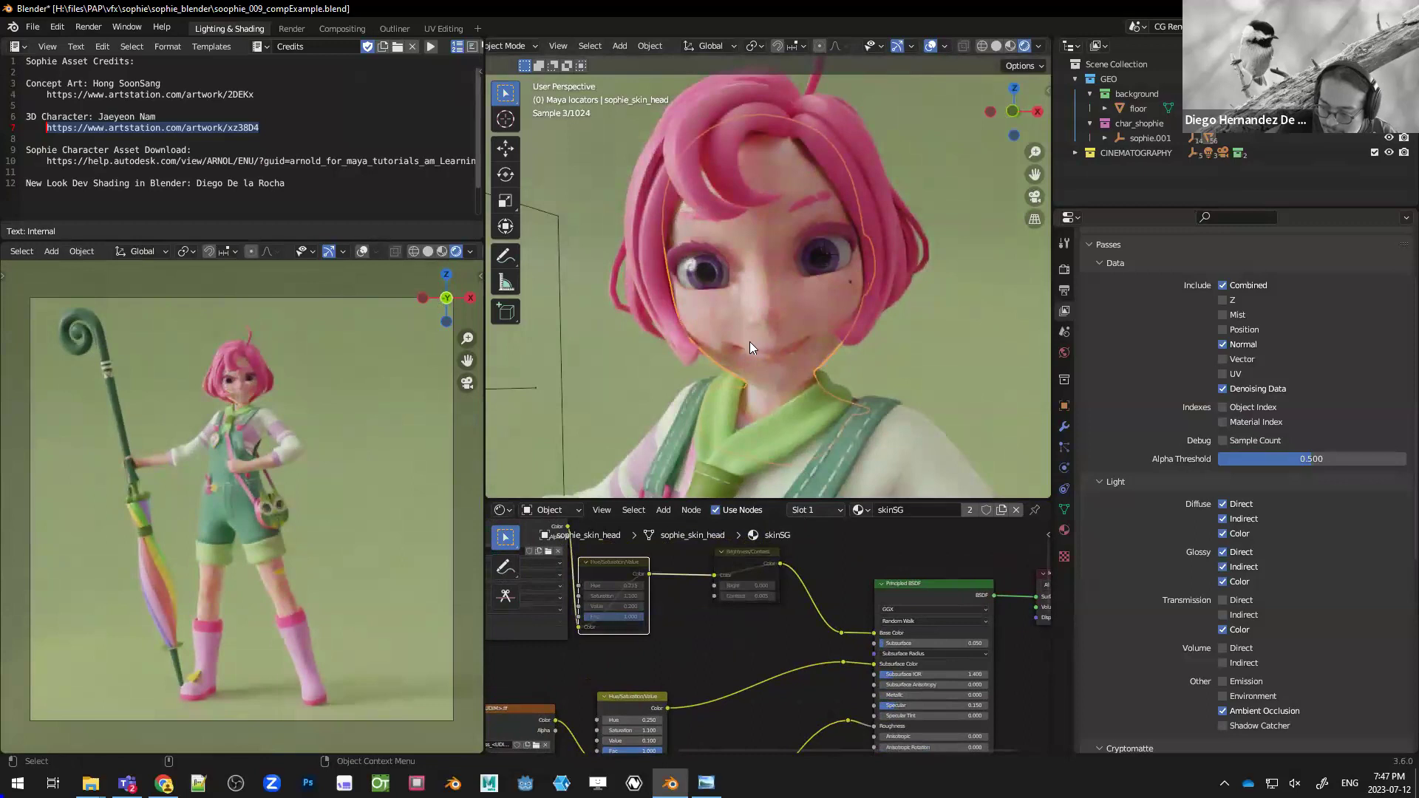
# - Switch the head to Vertex Paint mode and preview the Sophie_diffuse_<UDIM>.tif texture node directly on the skin
pyautogui.click(516, 46)
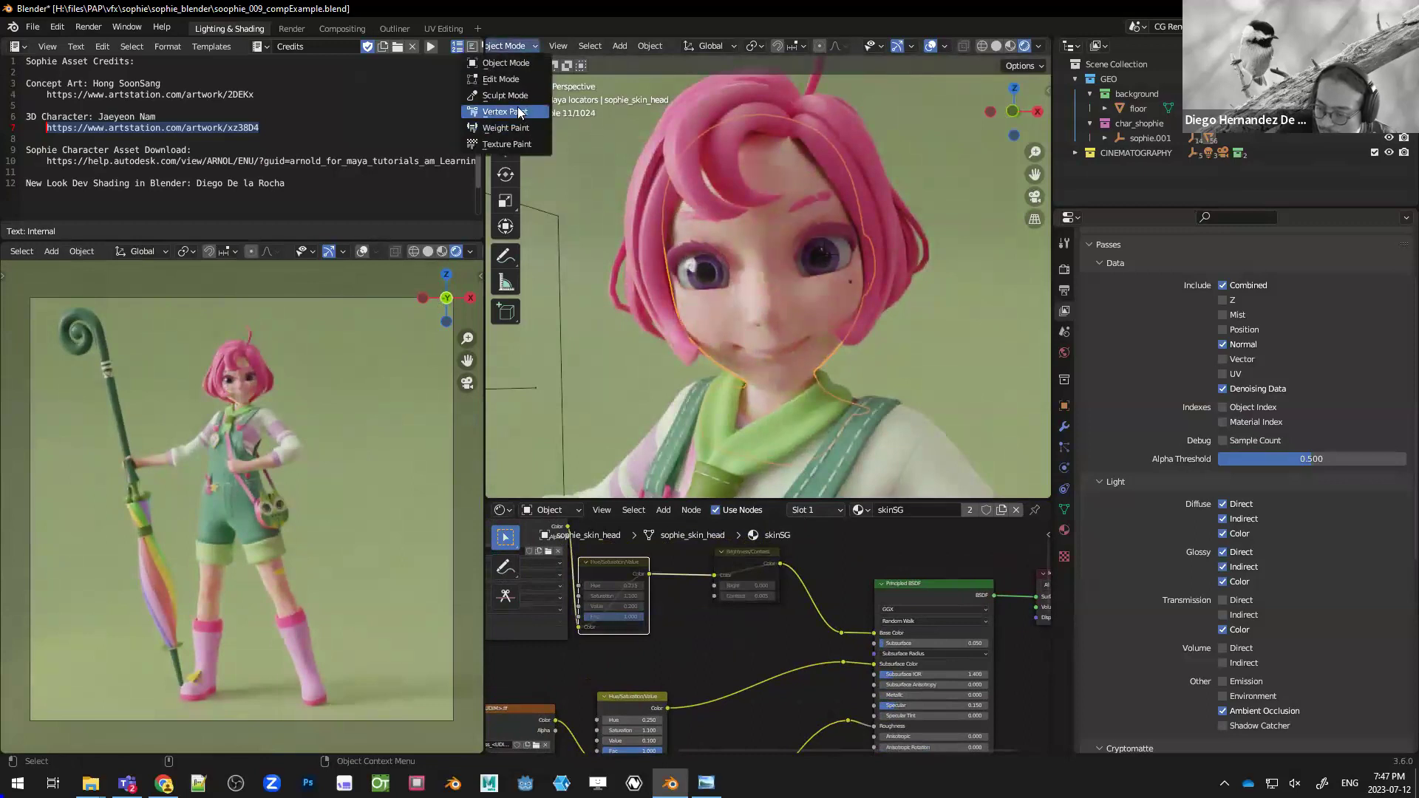
pyautogui.click(516, 111)
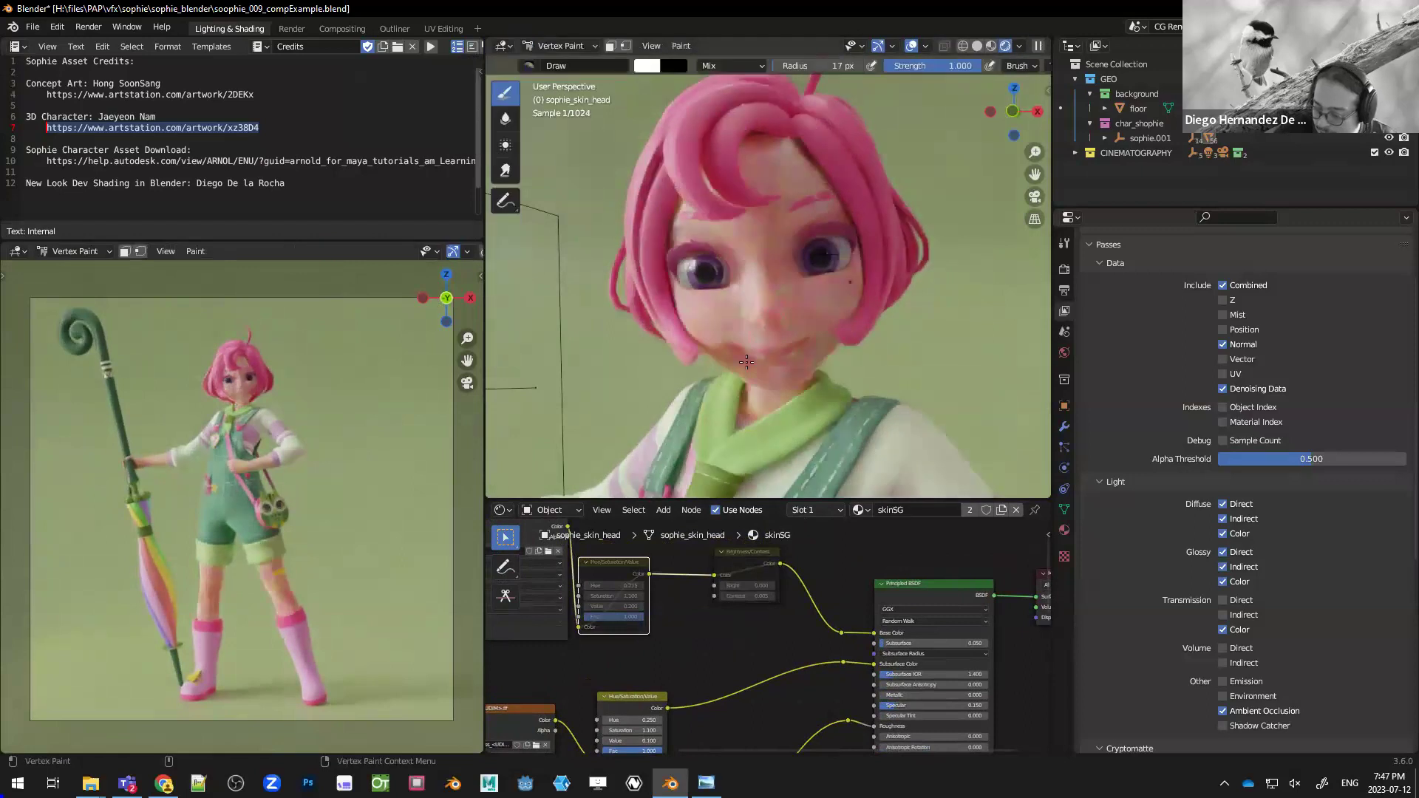
pyautogui.moveTo(721, 655); pyautogui.dragTo(815, 685, button='middle')
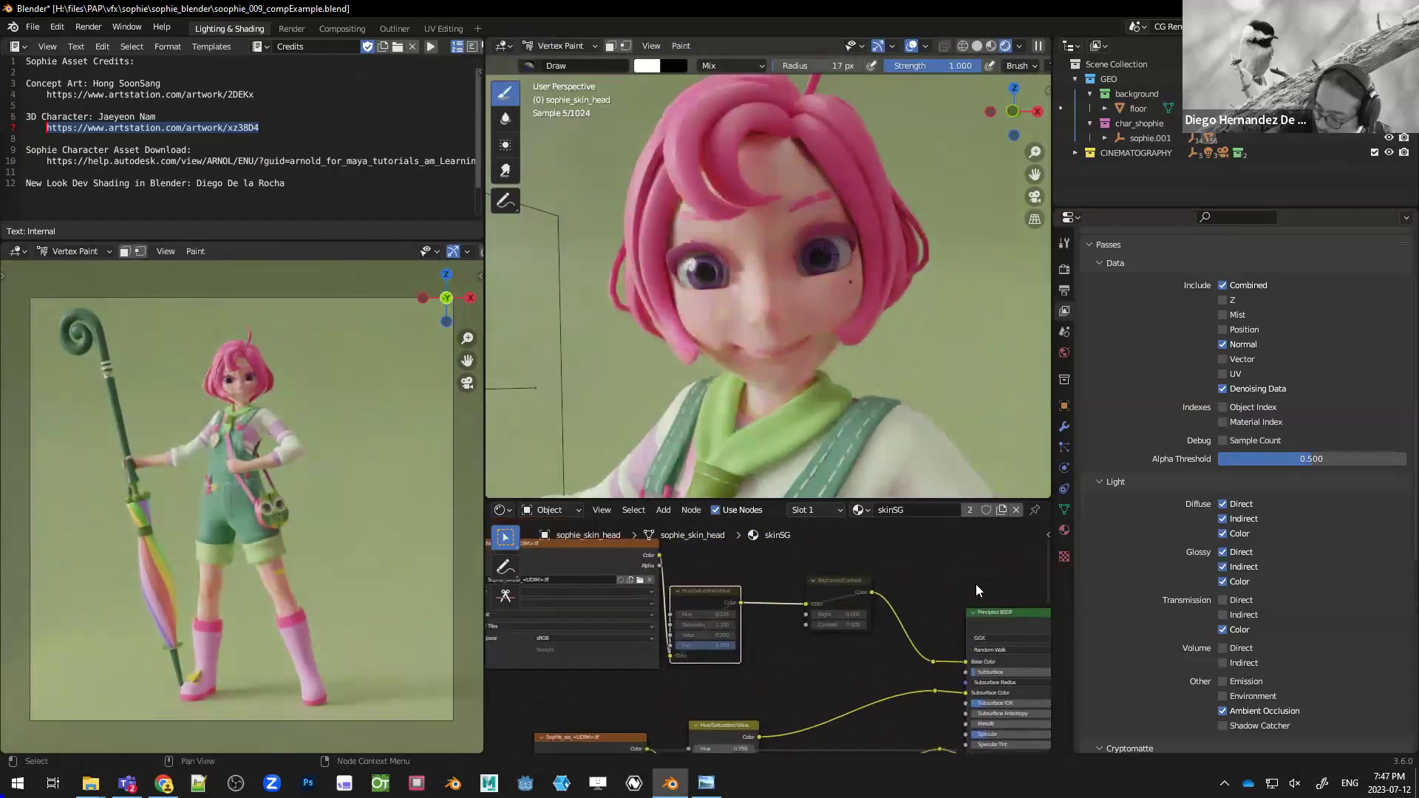
pyautogui.moveTo(622, 558); pyautogui.dragTo(677, 569, button='middle')
pyautogui.keyDown('ctrl'); pyautogui.keyDown('shift'); pyautogui.click(677, 569); pyautogui.keyUp('shift'); pyautogui.keyUp('ctrl')
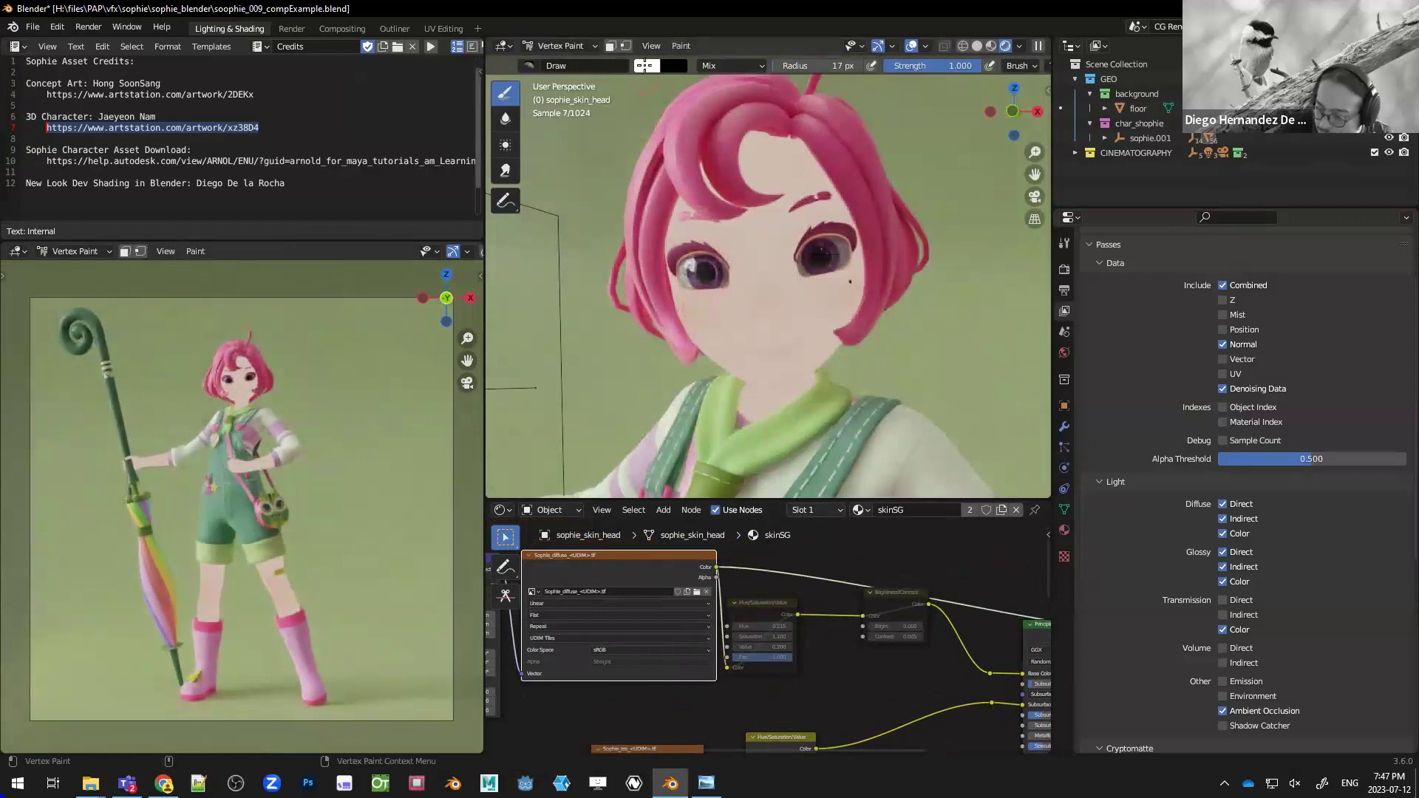
# - Set the vertex Draw brush color to bright green and open the UV Editing workspace
pyautogui.click(647, 65)
pyautogui.click(659, 113)
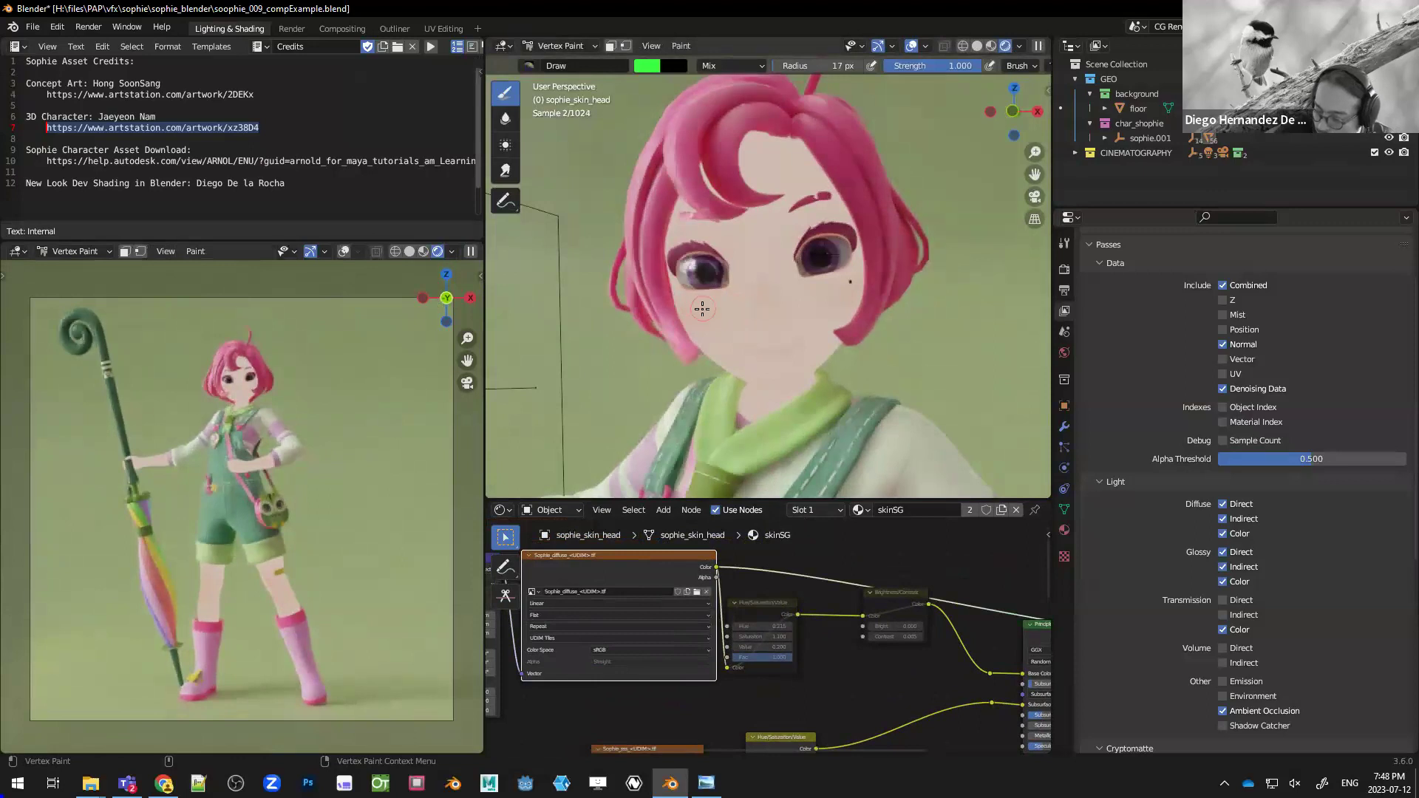
pyautogui.click(394, 28)
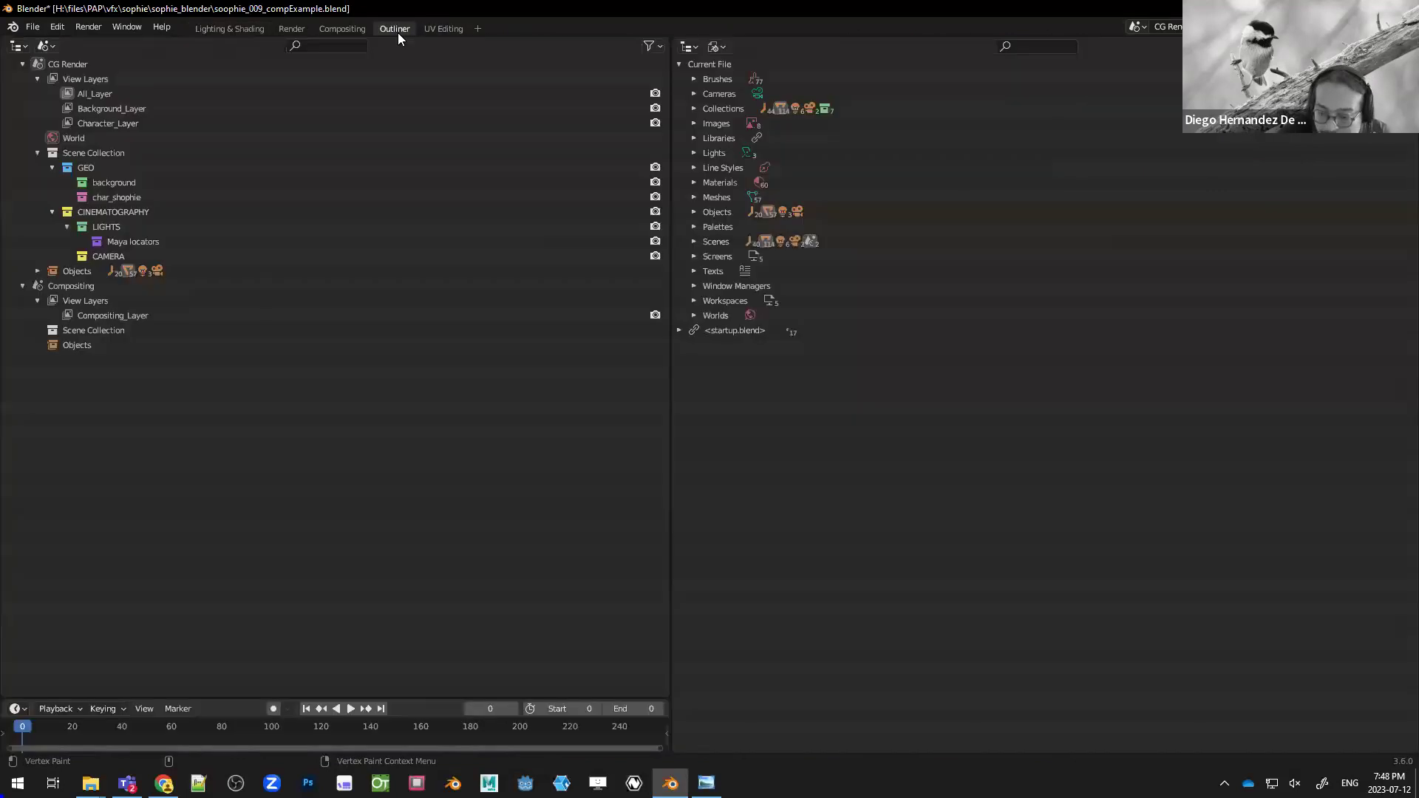
pyautogui.click(443, 29)
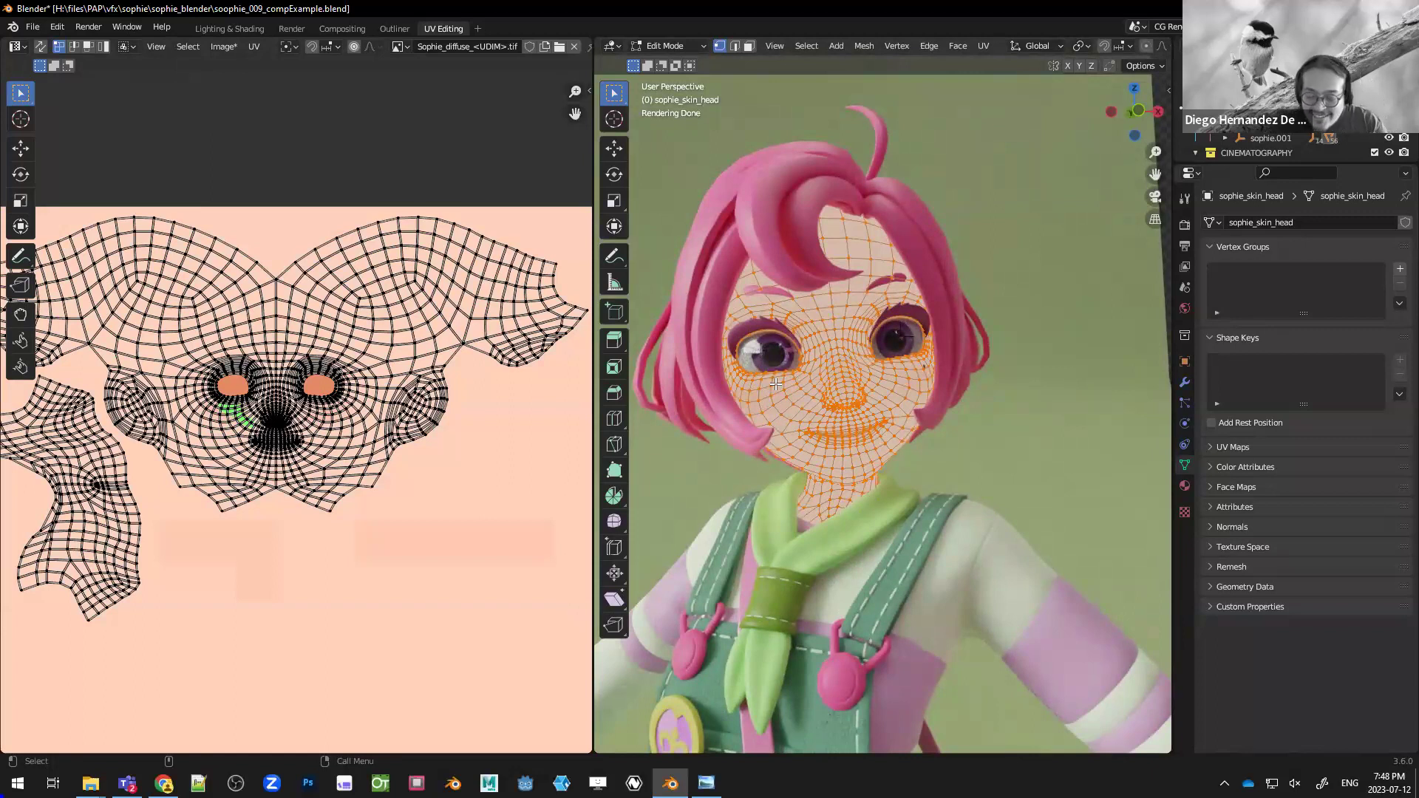
# - Switch sophie_skin_head from Edit Mode to Object Mode with the character's body in view
pyautogui.moveTo(1018, 399); pyautogui.dragTo(996, 390, button='middle')
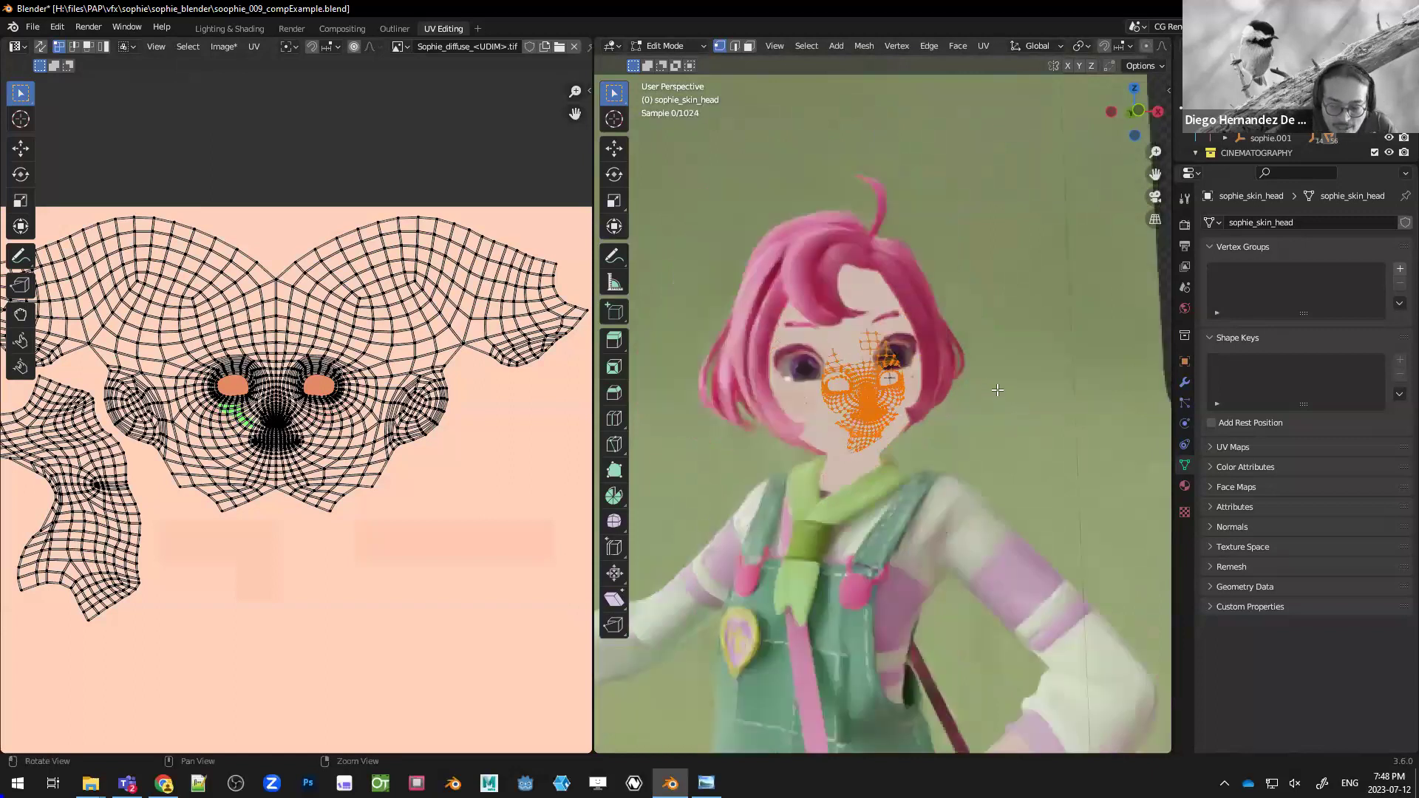
pyautogui.scroll(-5, 997, 390)
pyautogui.hotkey('ctrl', 'Tab')
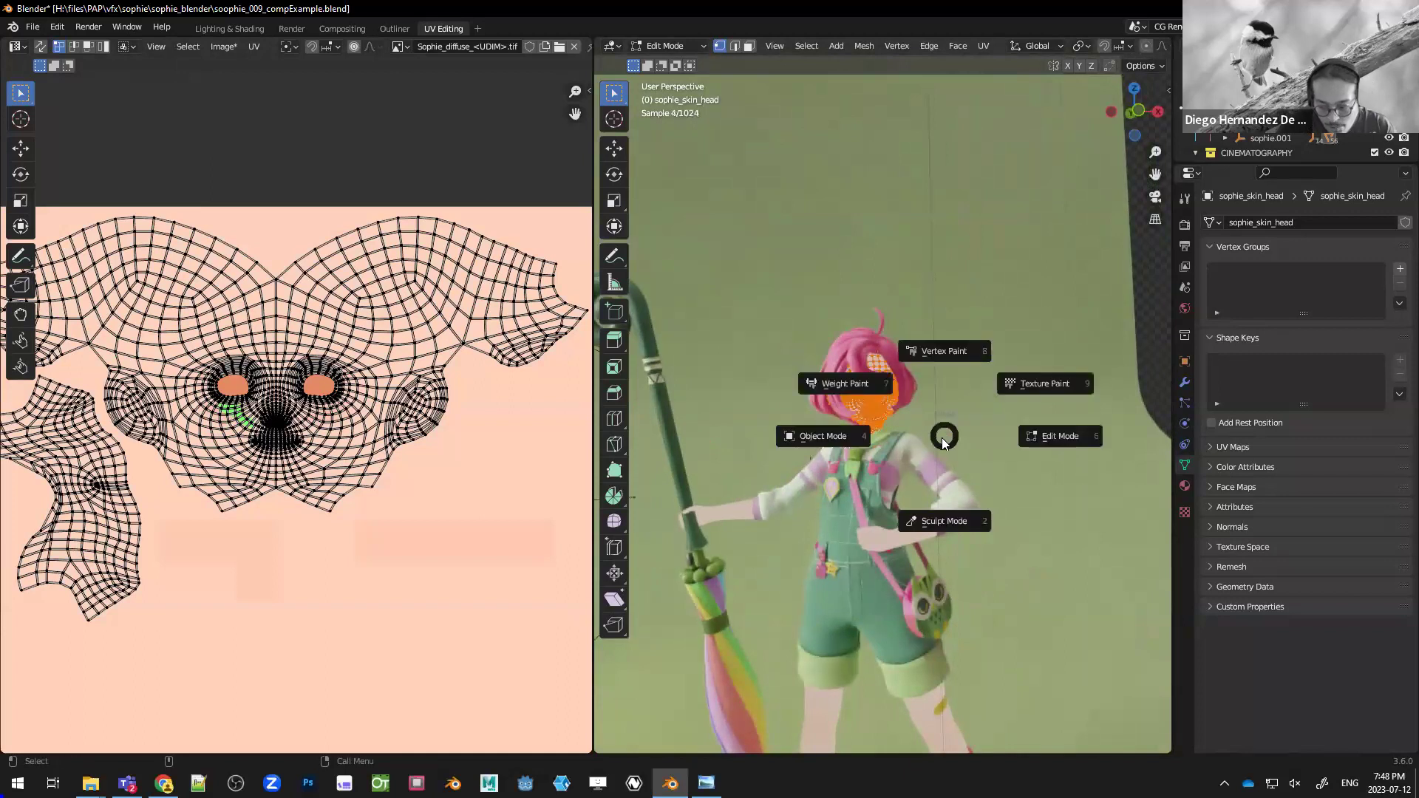
pyautogui.click(848, 445)
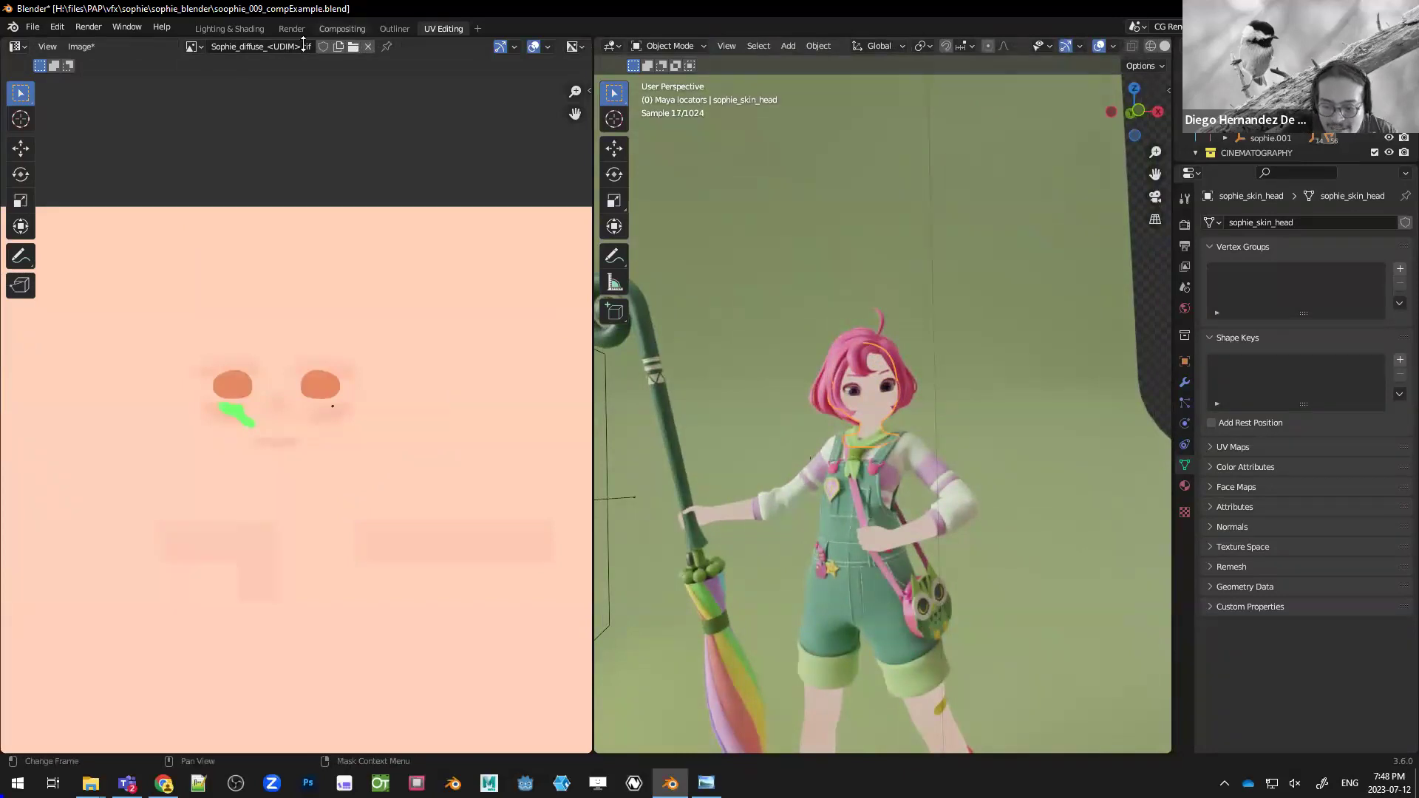
# - Save a copy of the painted diffuse texture as Sophie_diffuse_samExample<UDIM>.tif in the assets folder
pyautogui.click(79, 47)
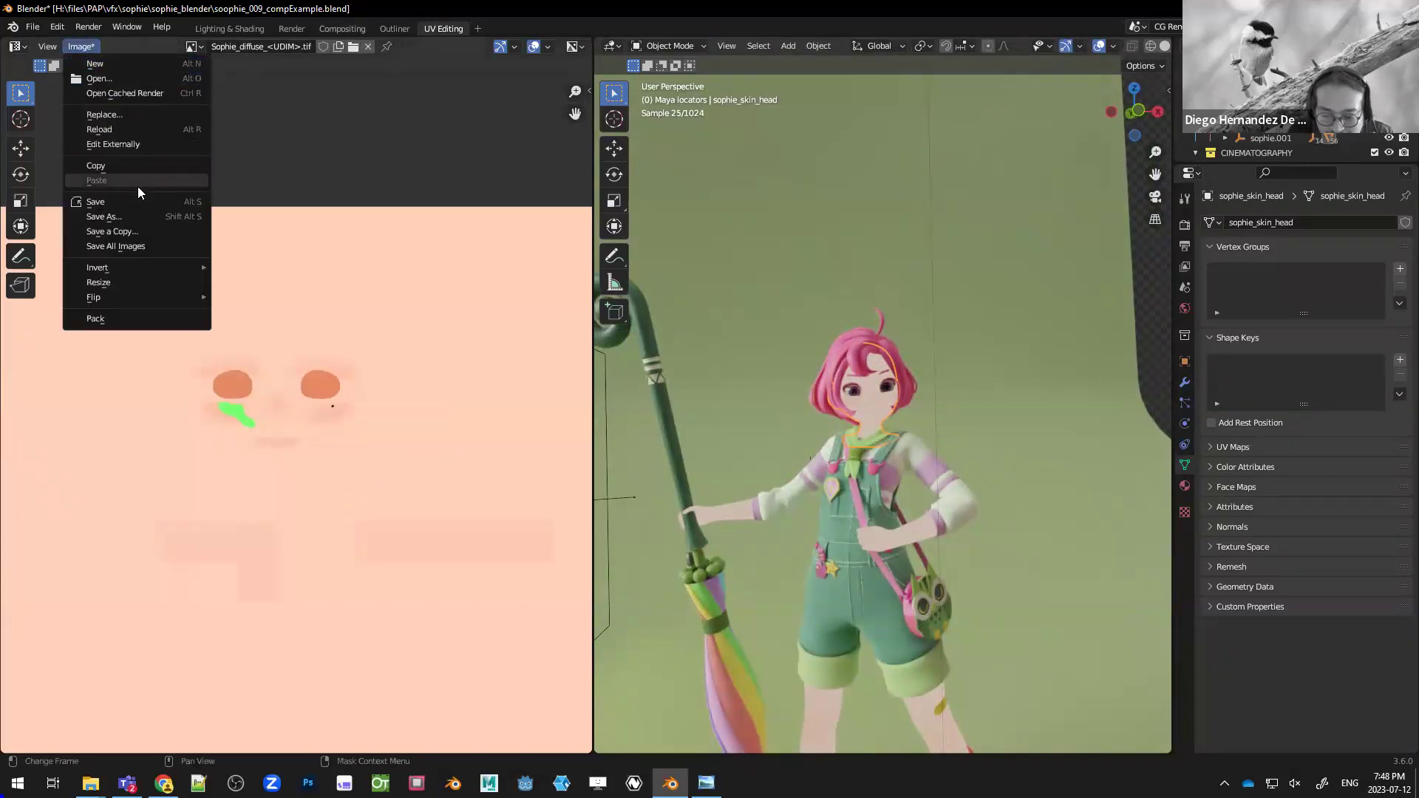
pyautogui.click(141, 231)
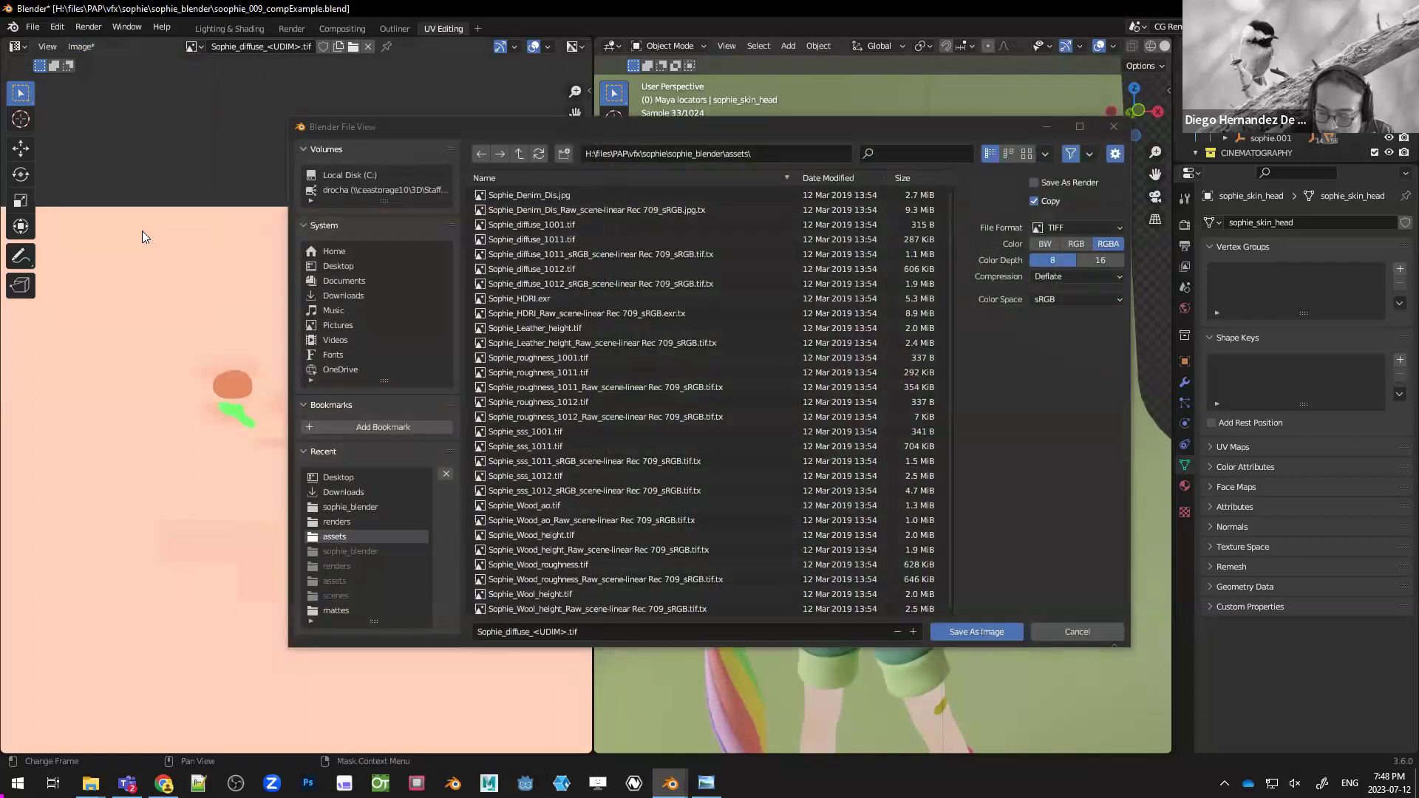
pyautogui.click(567, 632)
pyautogui.click(569, 631)
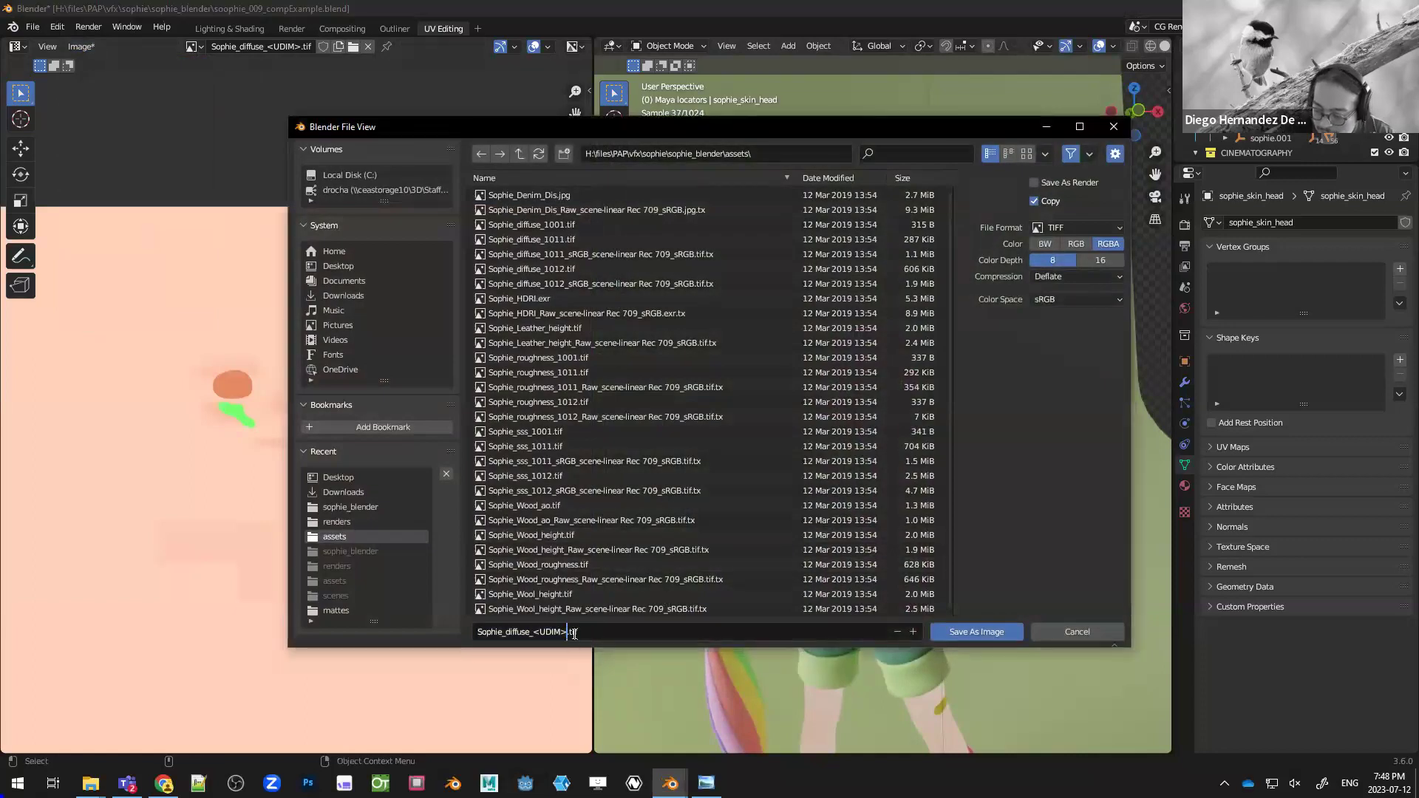
pyautogui.press('Left')
pyautogui.press('Left')
pyautogui.press('Left')
pyautogui.press('Left')
pyautogui.write('samExam')
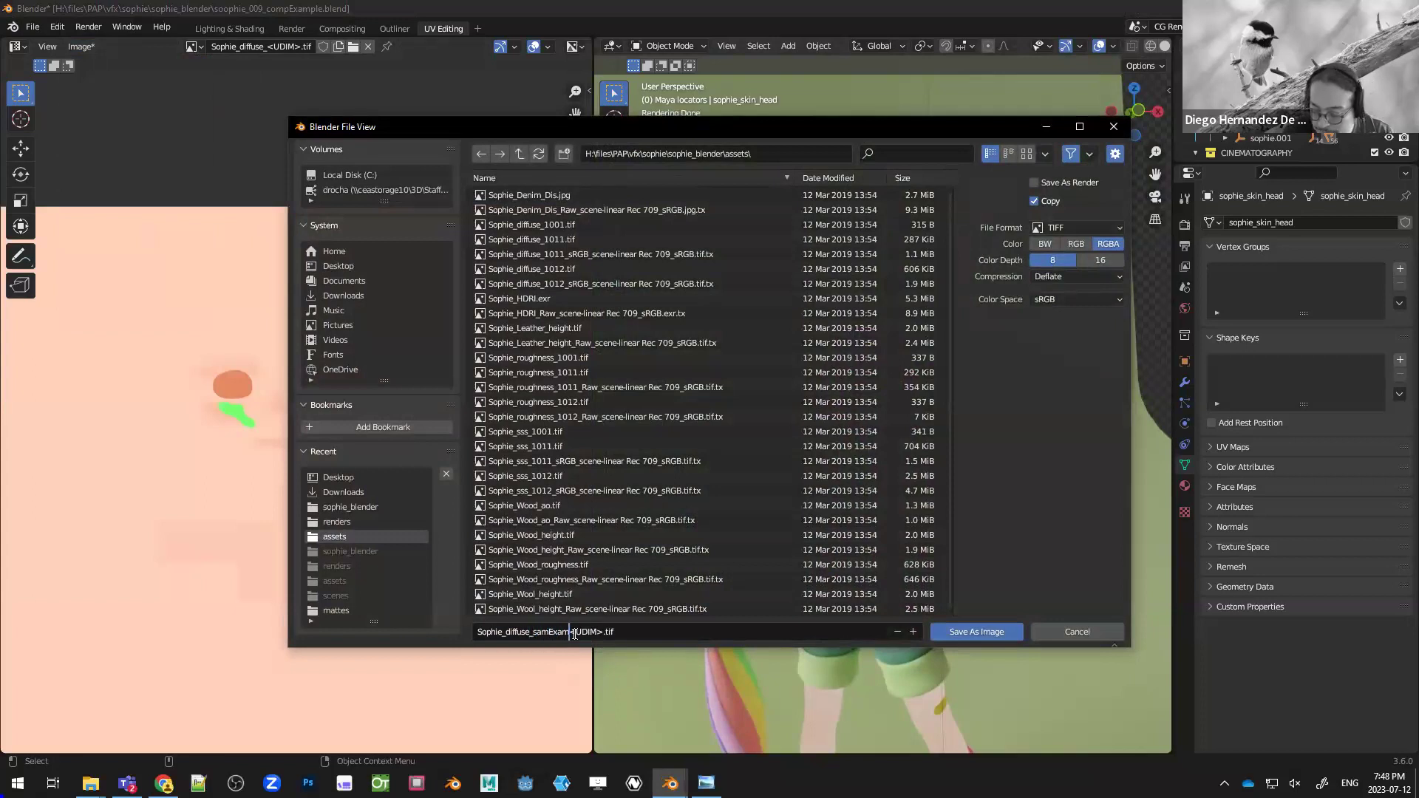
pyautogui.write('ple')
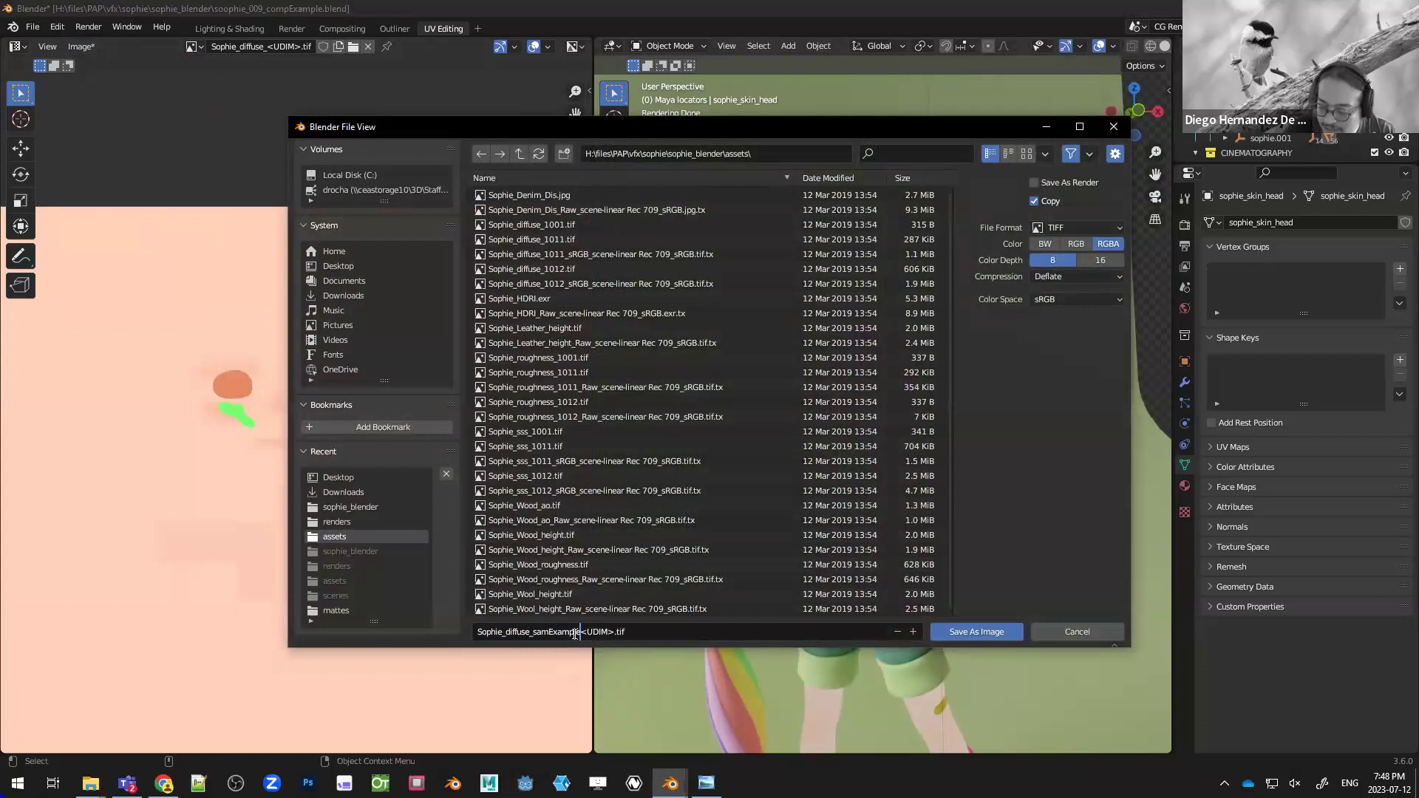
pyautogui.click(983, 630)
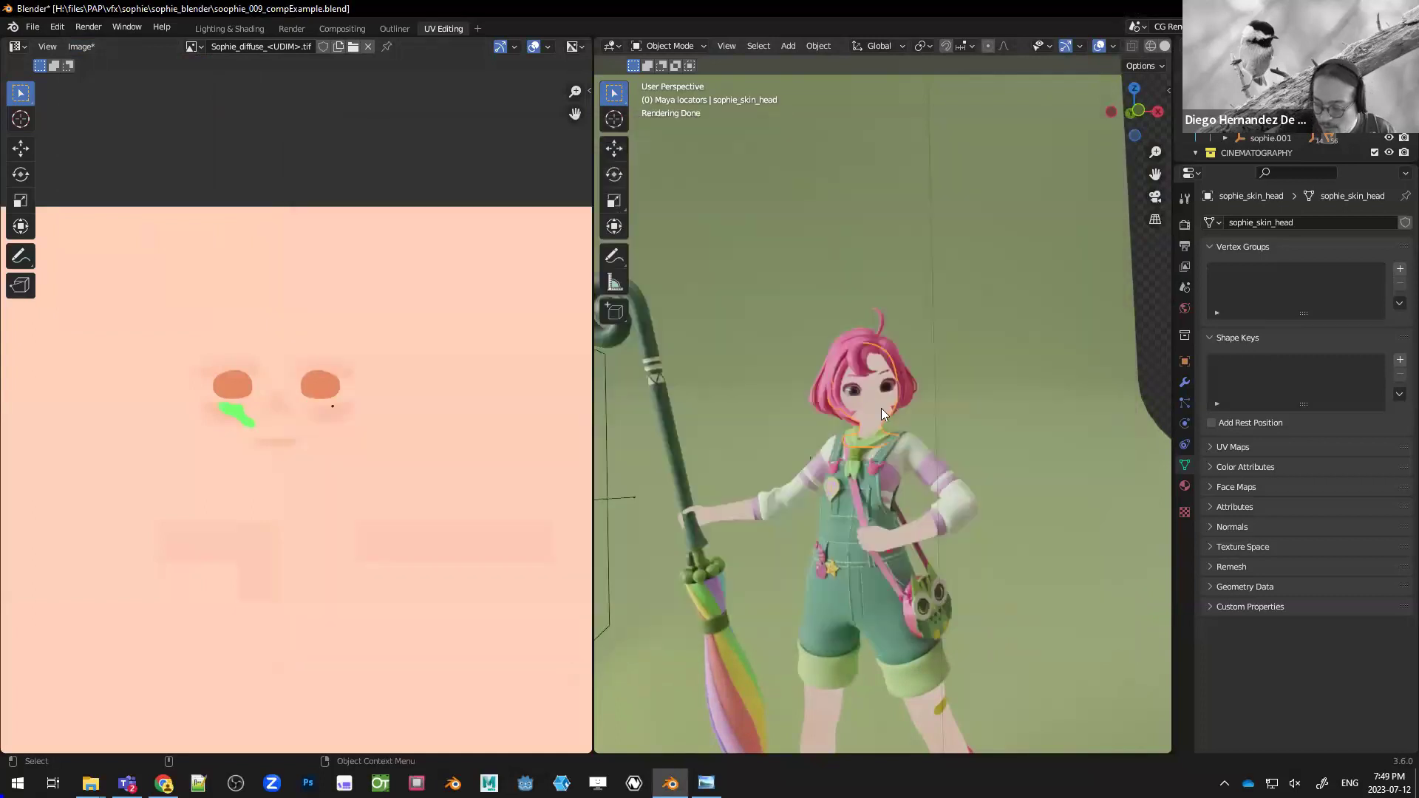
# - Return to the Lighting & Shading workspace and load Sophie_diffuse_samExample1001.tif into the skin's diffuse image texture node
pyautogui.scroll(6, 911, 434)
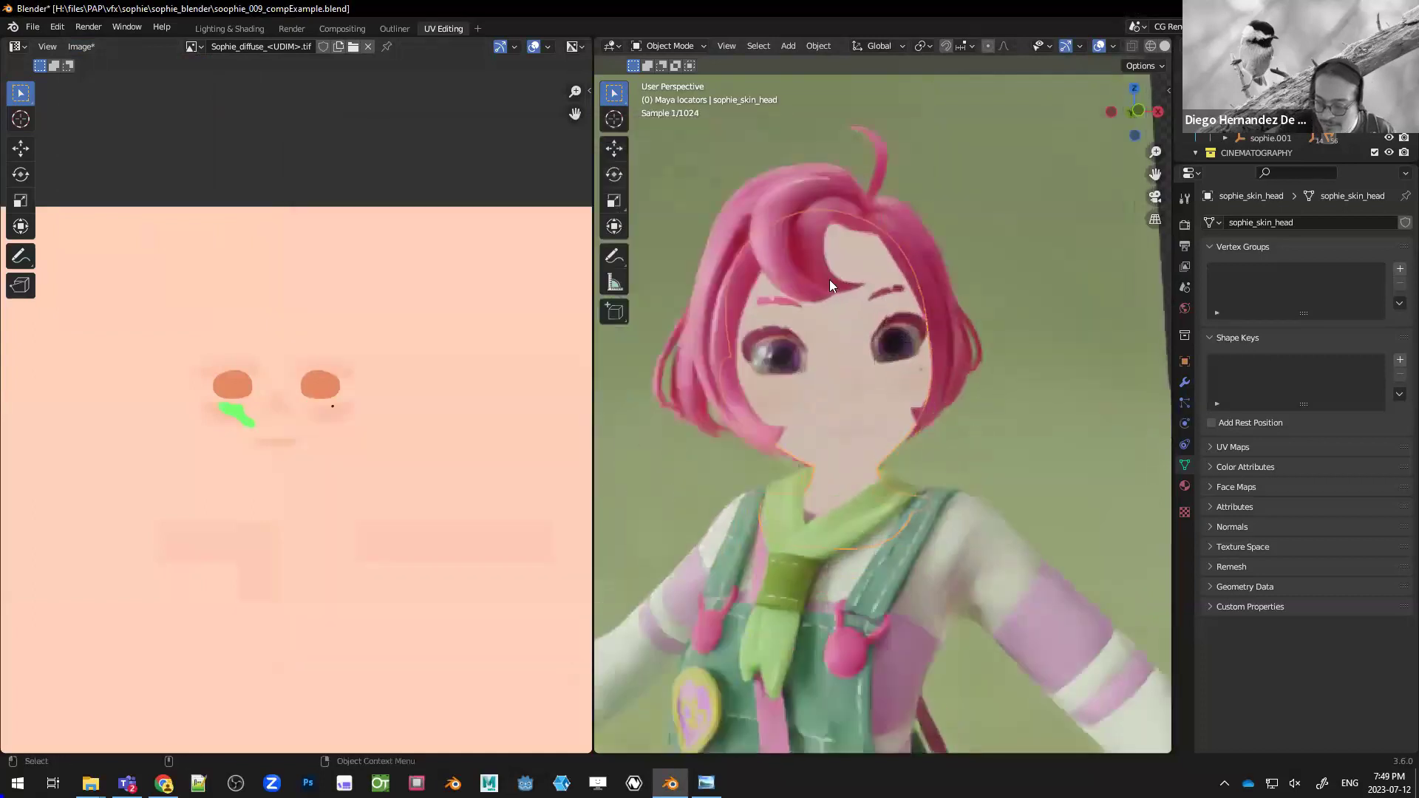
pyautogui.click(215, 30)
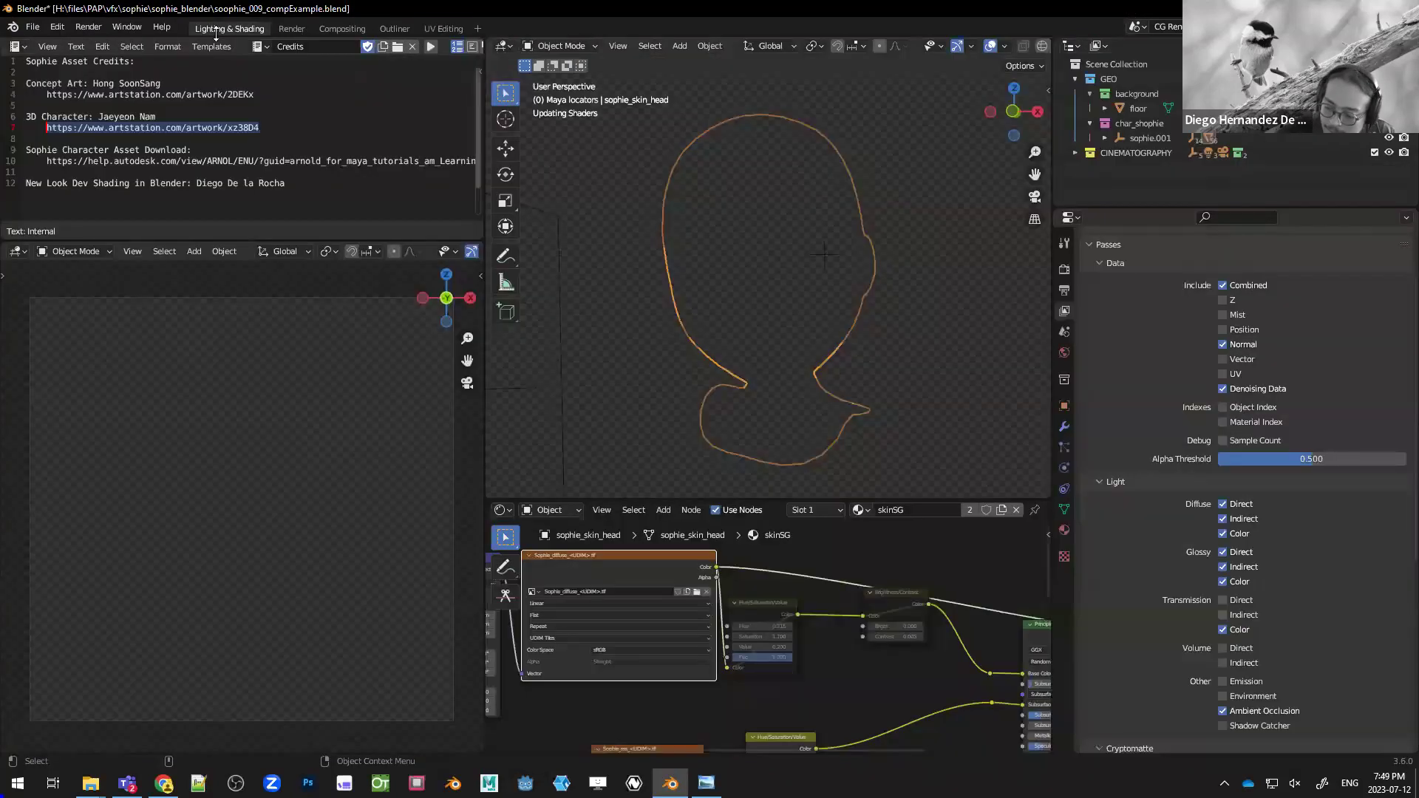
pyautogui.doubleClick(621, 590)
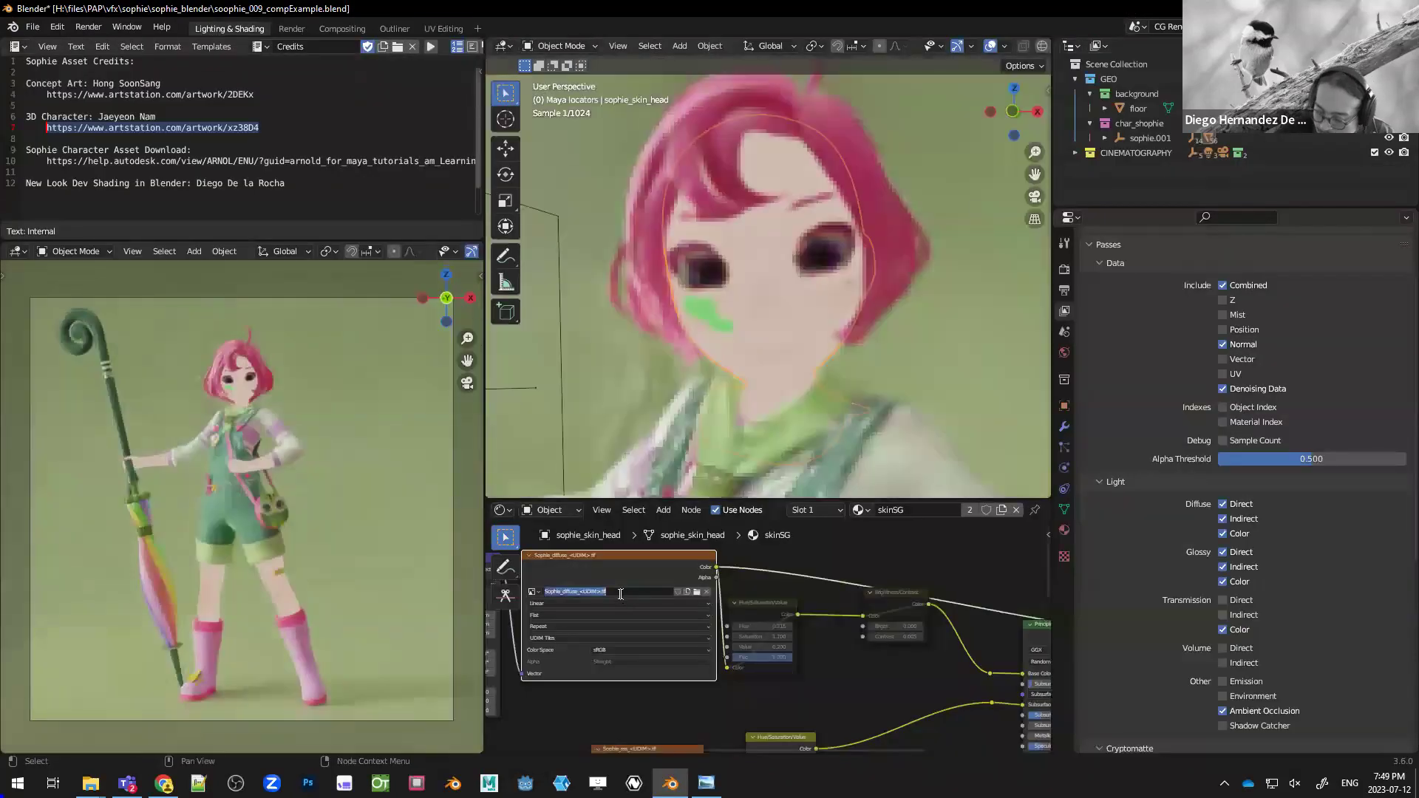
pyautogui.click(697, 590)
pyautogui.click(698, 589)
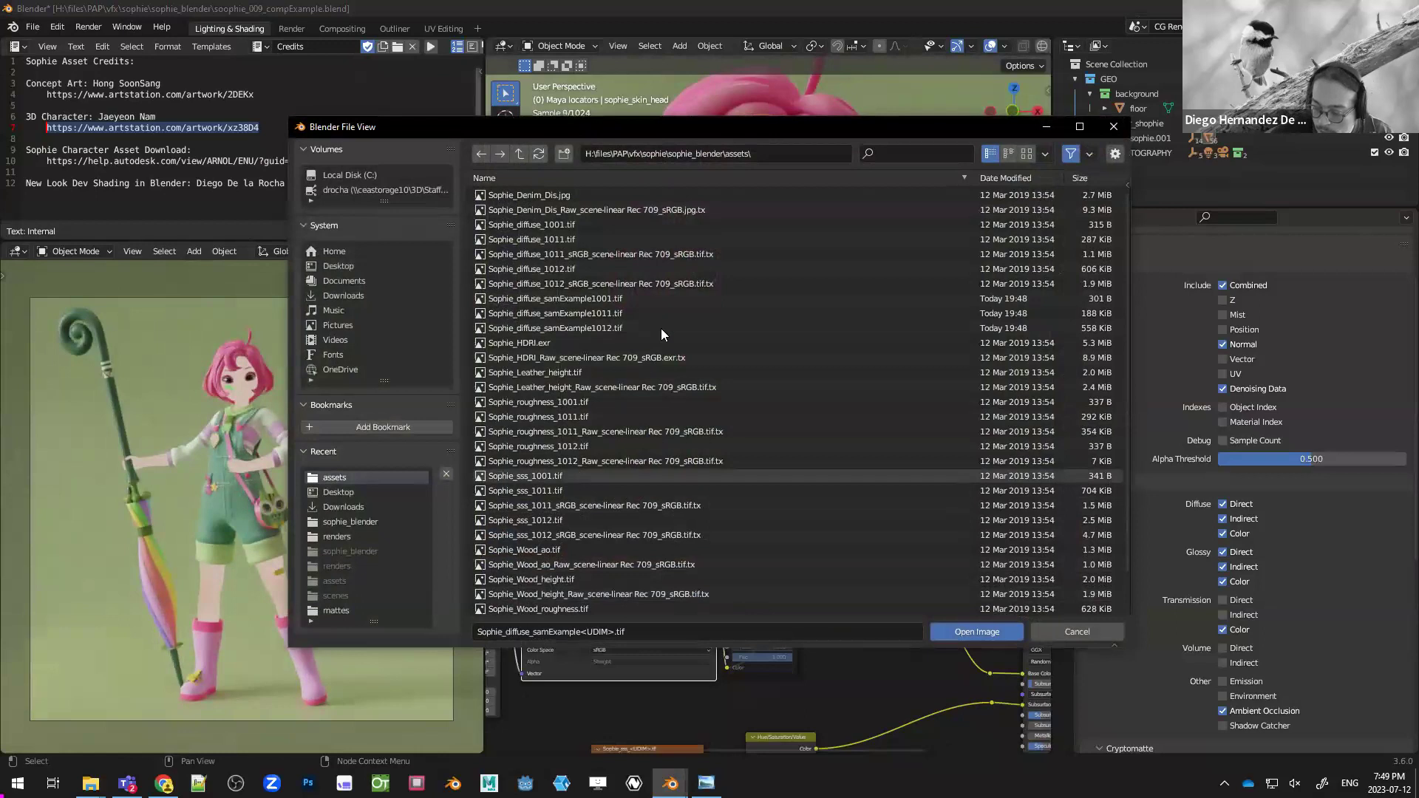
pyautogui.click(617, 298)
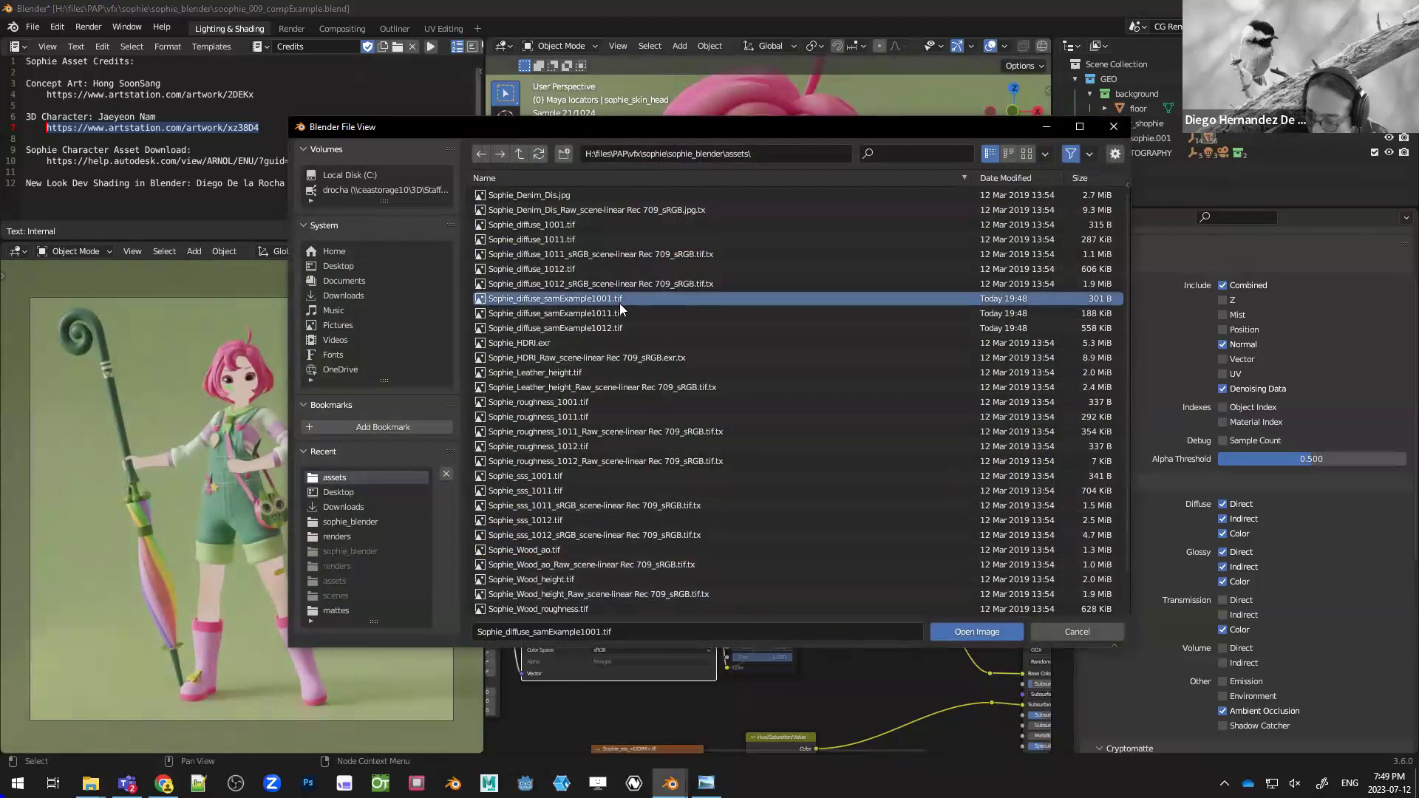
pyautogui.click(999, 631)
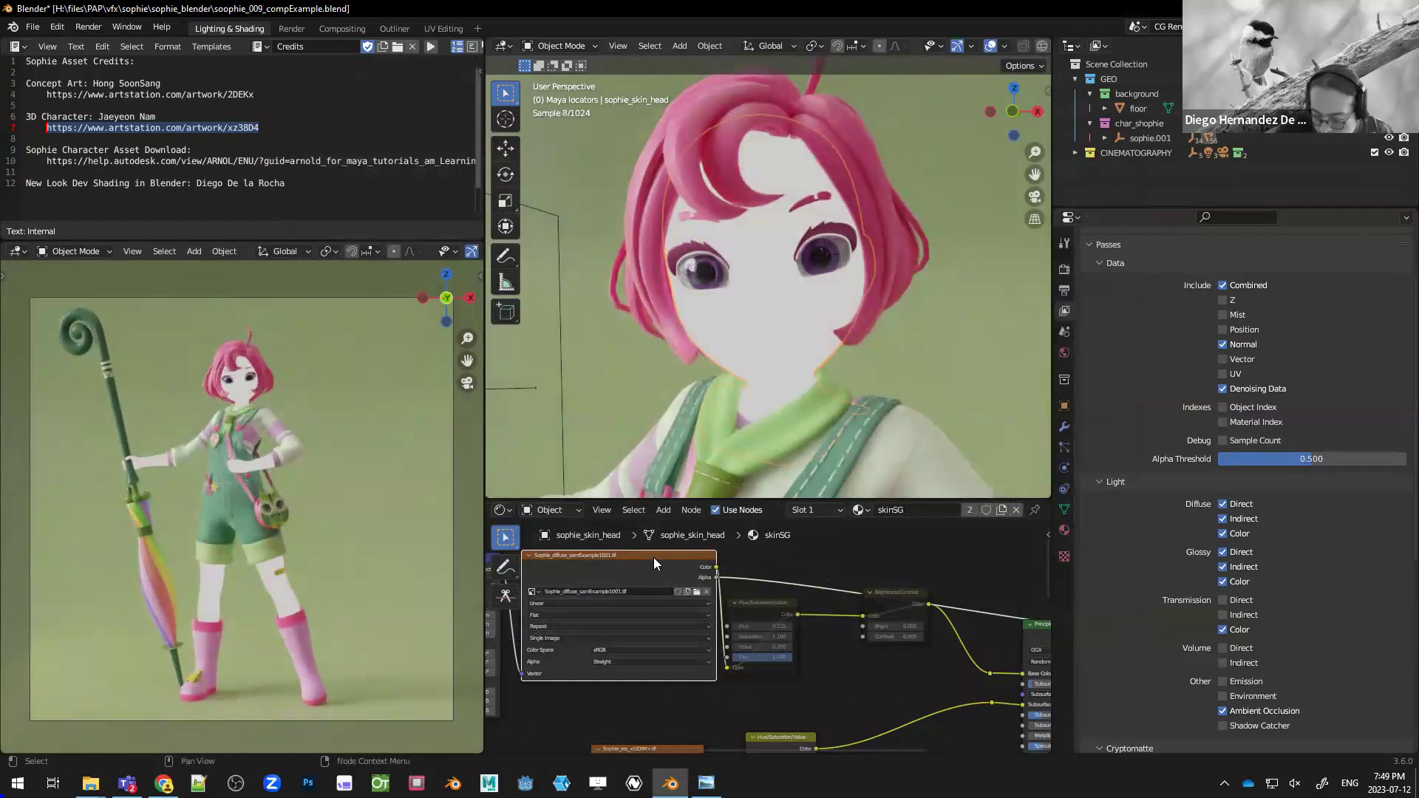
pyautogui.click(624, 591)
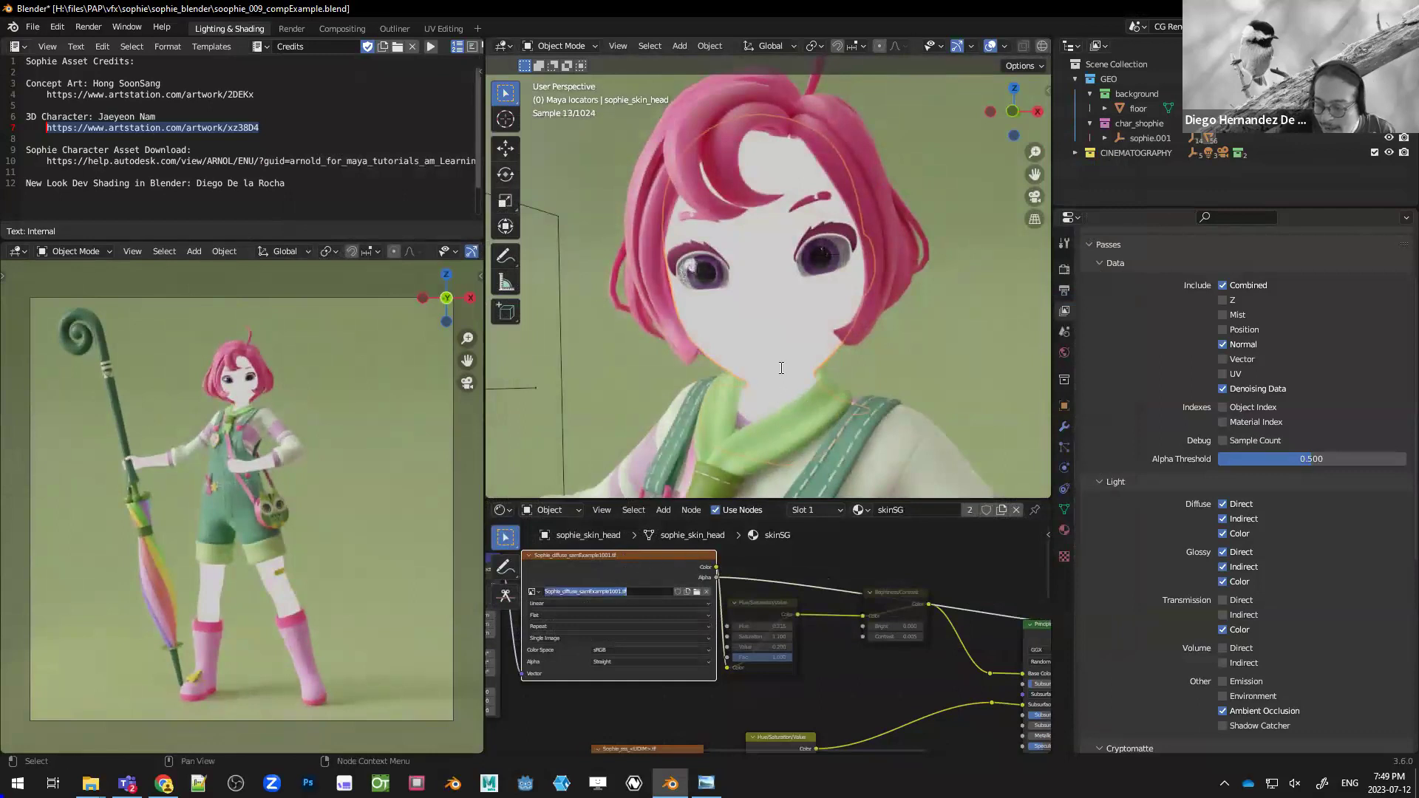
pyautogui.press('Escape')
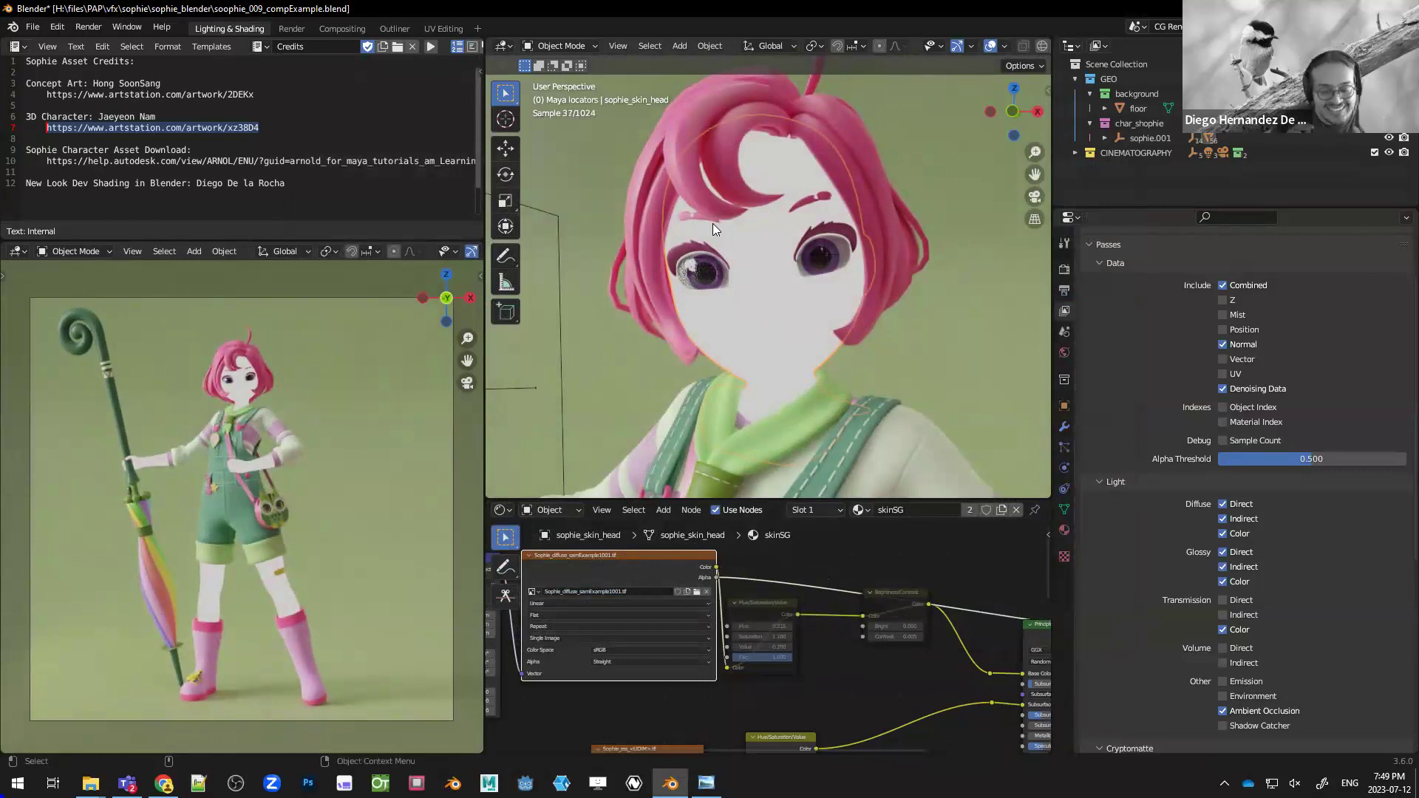
# - Undo the last change to the skin texture preview and maximize the shader editor to show the whole skinSG node tree
pyautogui.hotkey('ctrl', 'z')
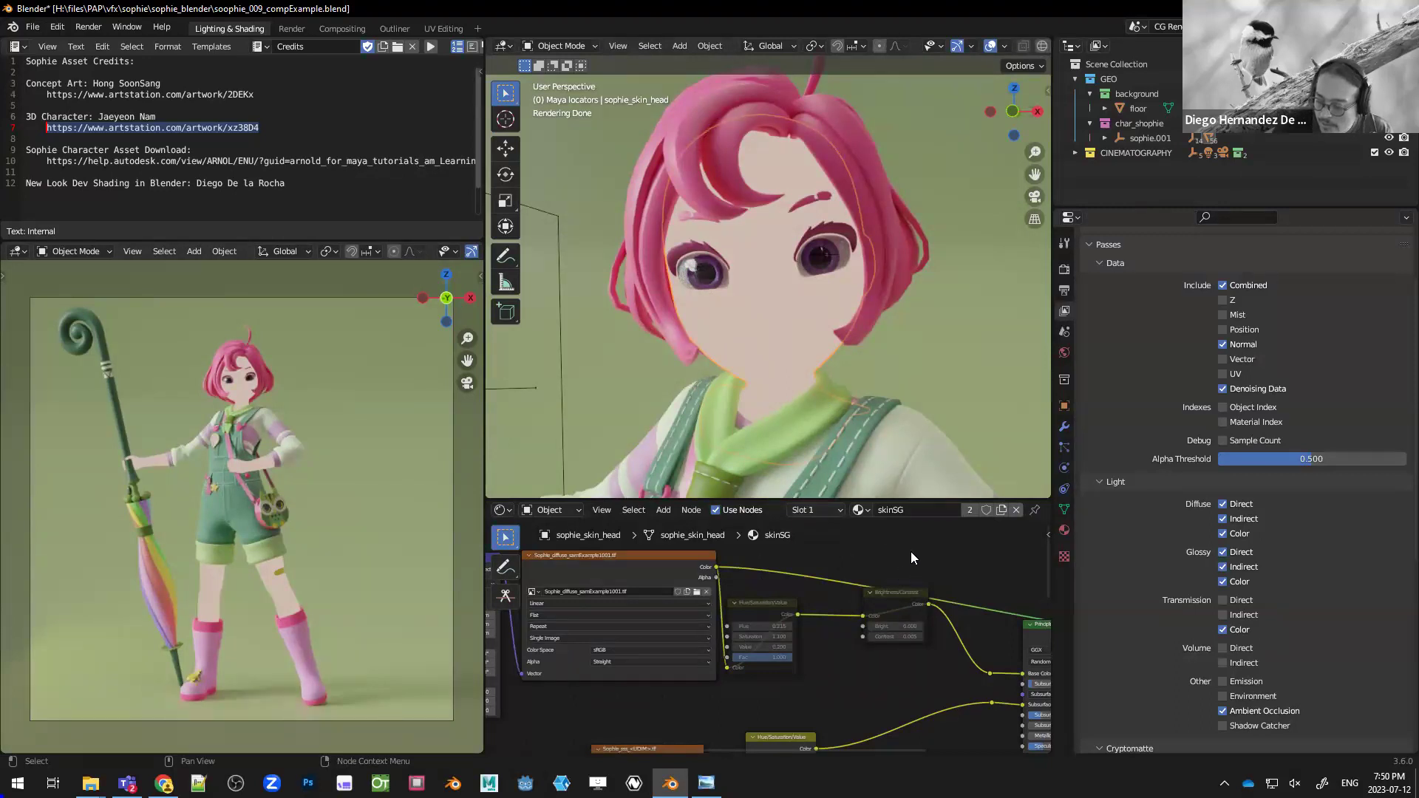
pyautogui.hotkey('ctrl', 'space')
pyautogui.keyDown('ctrl'); pyautogui.moveTo(970, 551); pyautogui.dragTo(882, 579, button='middle'); pyautogui.keyUp('ctrl')
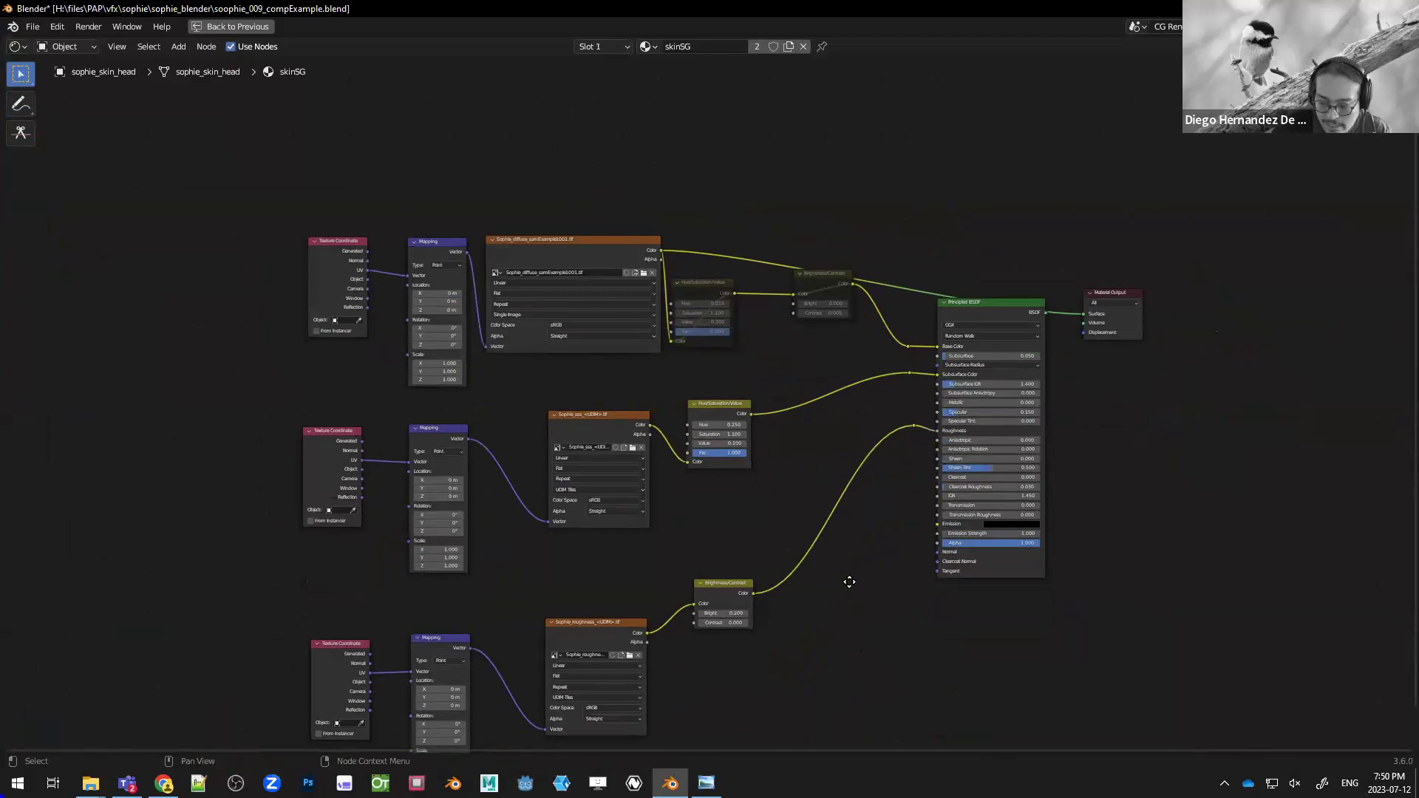
pyautogui.keyDown('shift'); pyautogui.scroll(-2, 850, 580); pyautogui.keyUp('shift')
pyautogui.keyDown('shift'); pyautogui.scroll(-1, 849, 580); pyautogui.keyUp('shift')
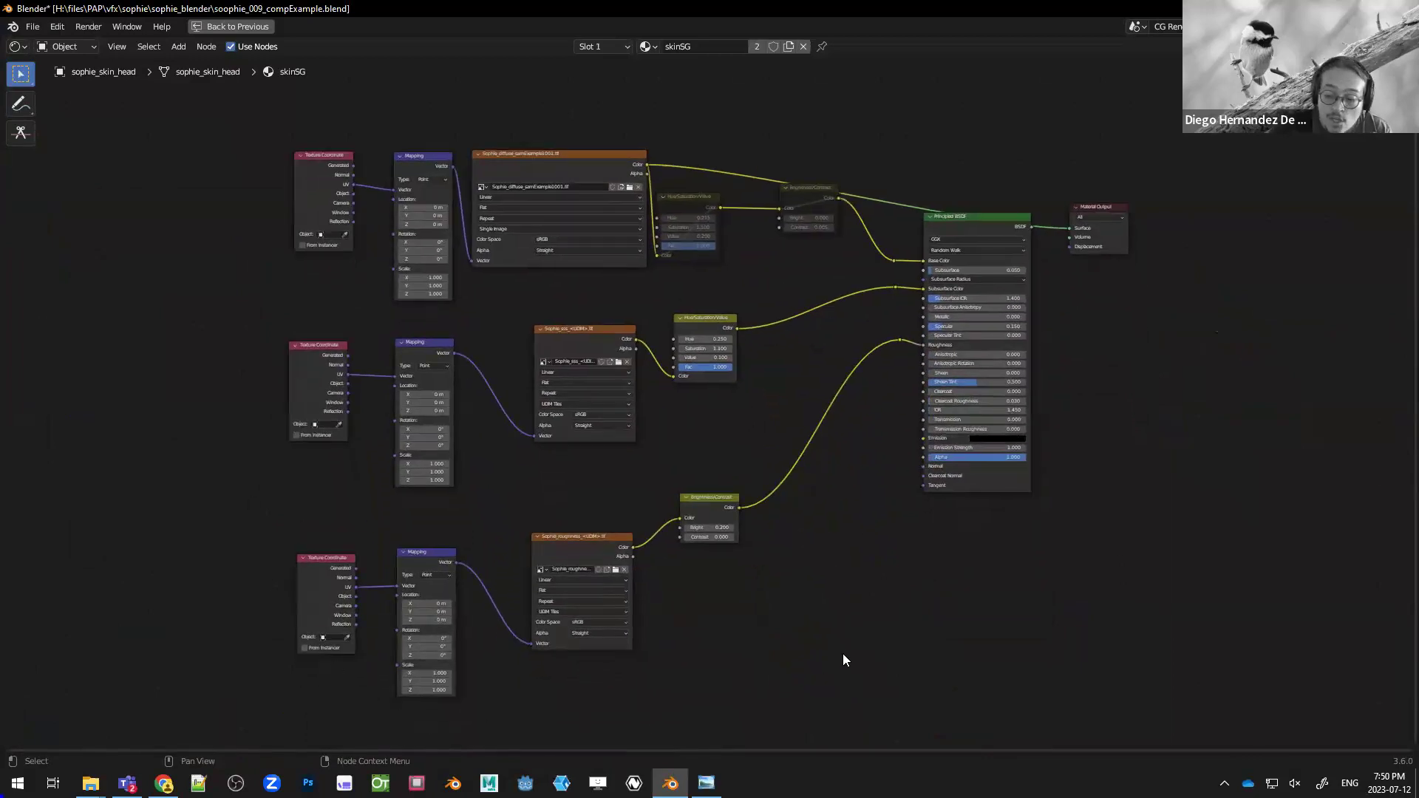
# - Restore the normal editor layout, switch to the Compositing scene and open the Compositing workspace showing its node tree
pyautogui.click(1142, 26)
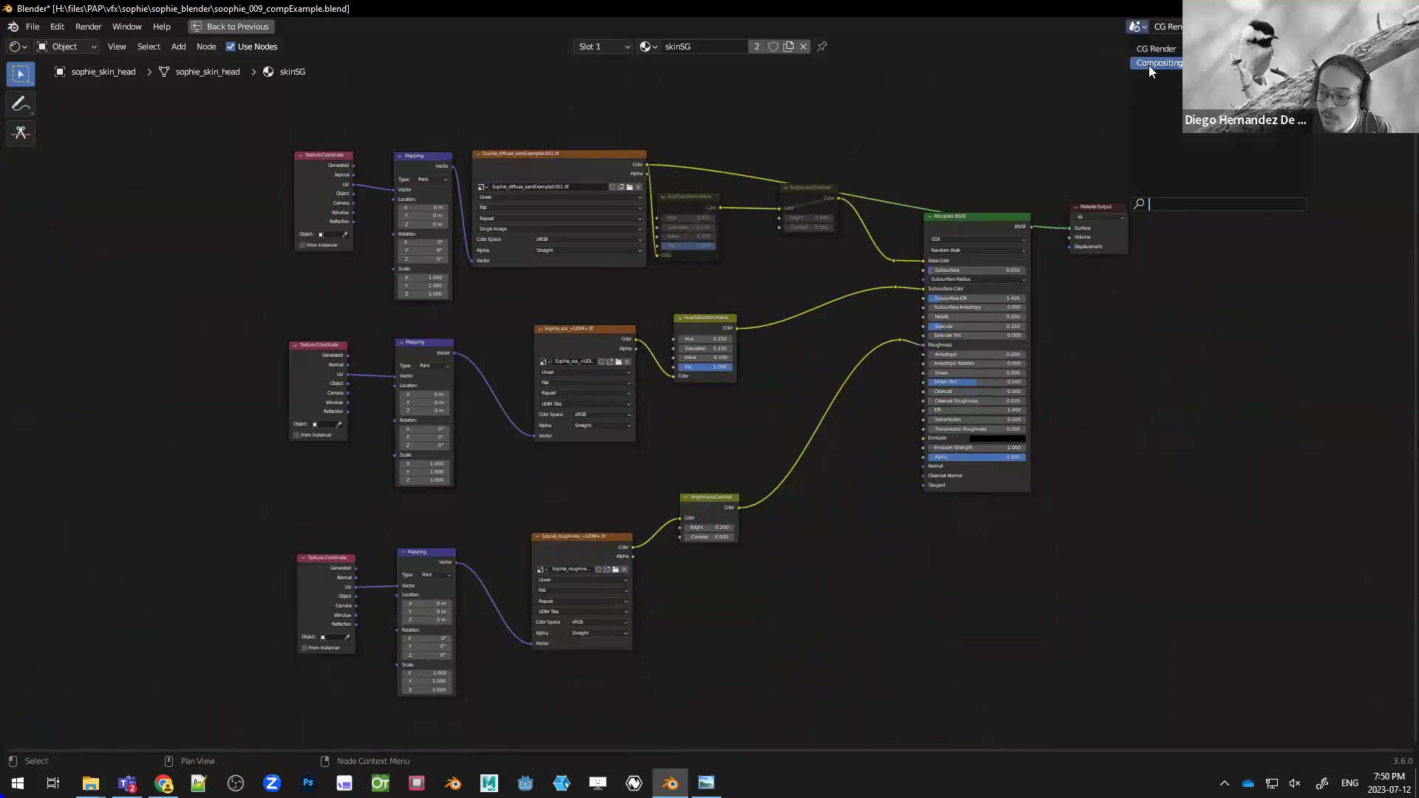
pyautogui.click(1148, 65)
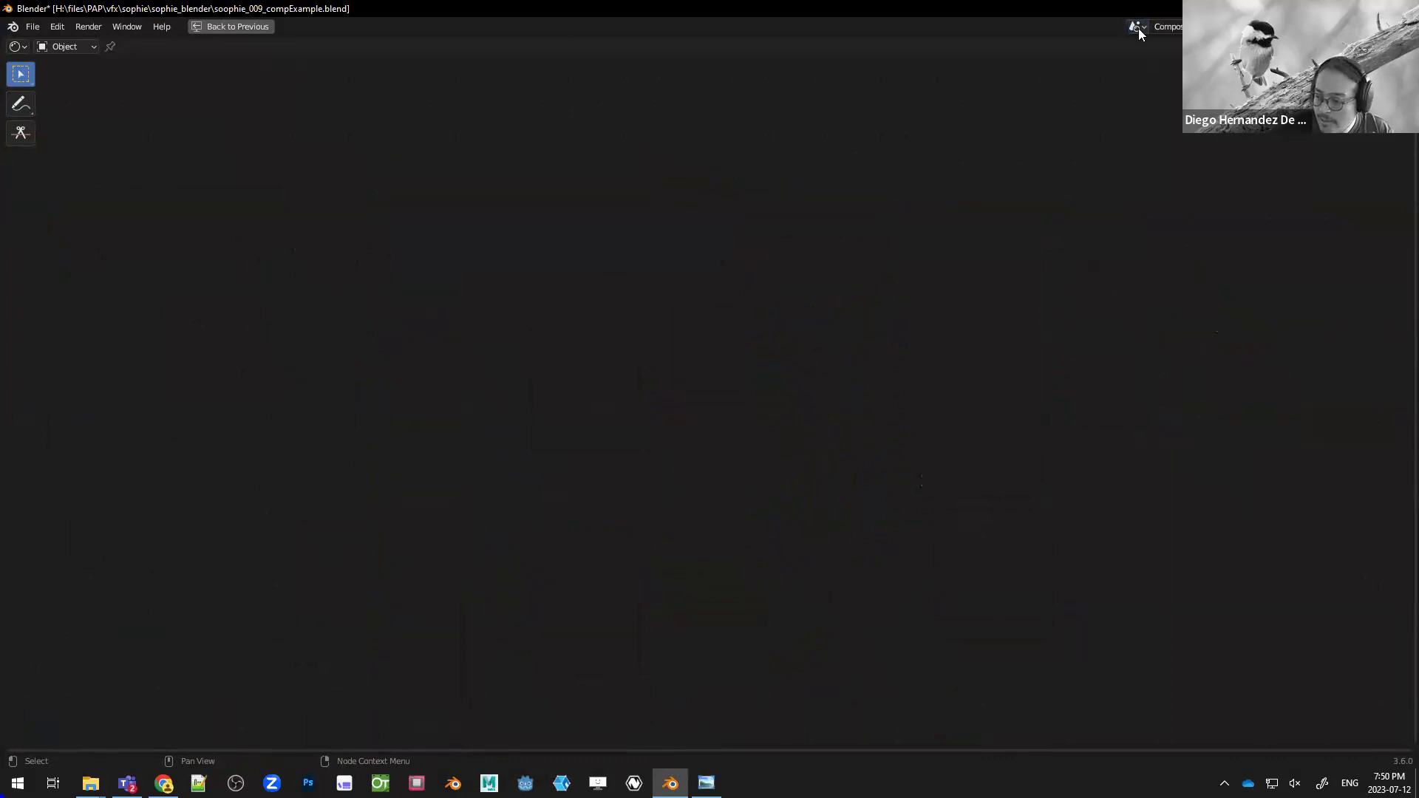
pyautogui.hotkey('ctrl', 'space')
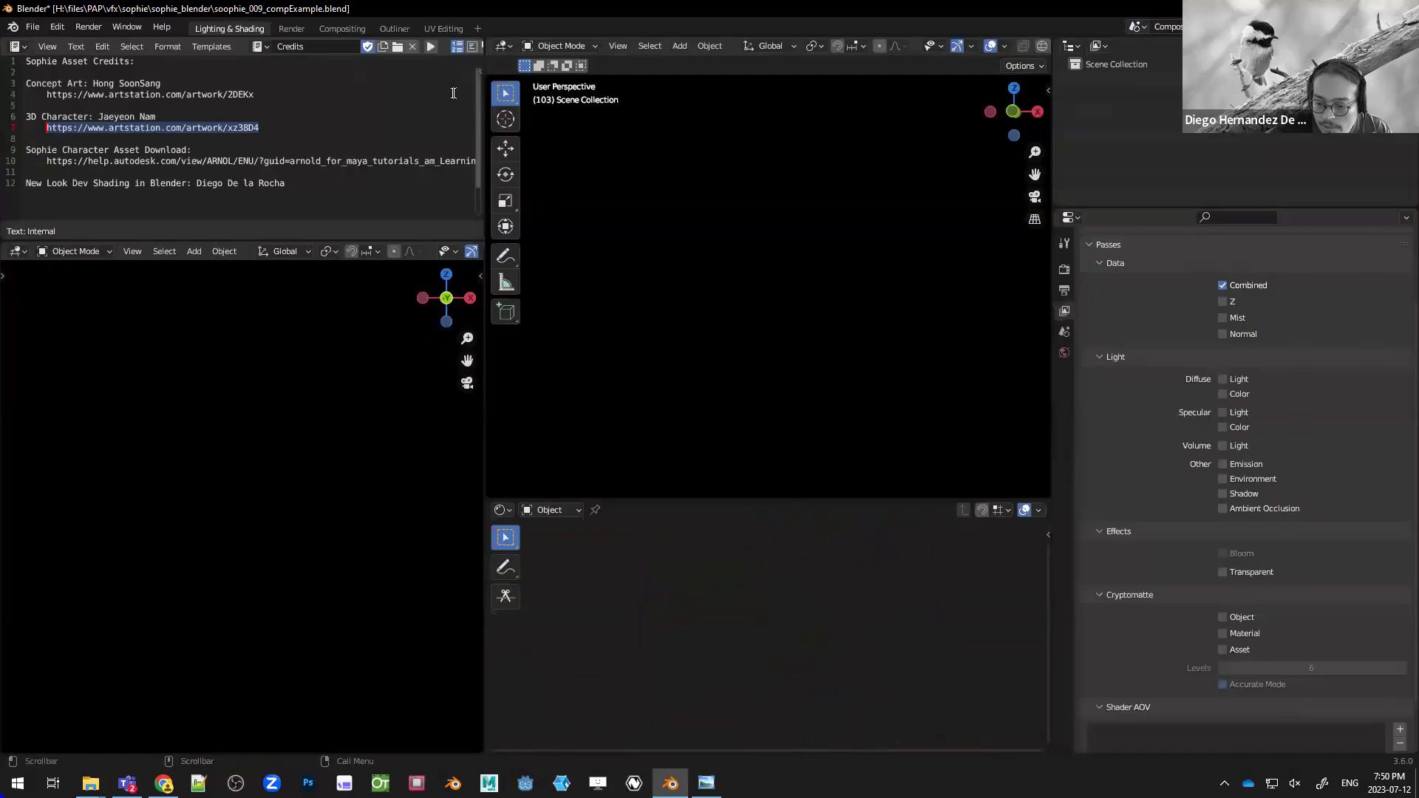
pyautogui.click(388, 28)
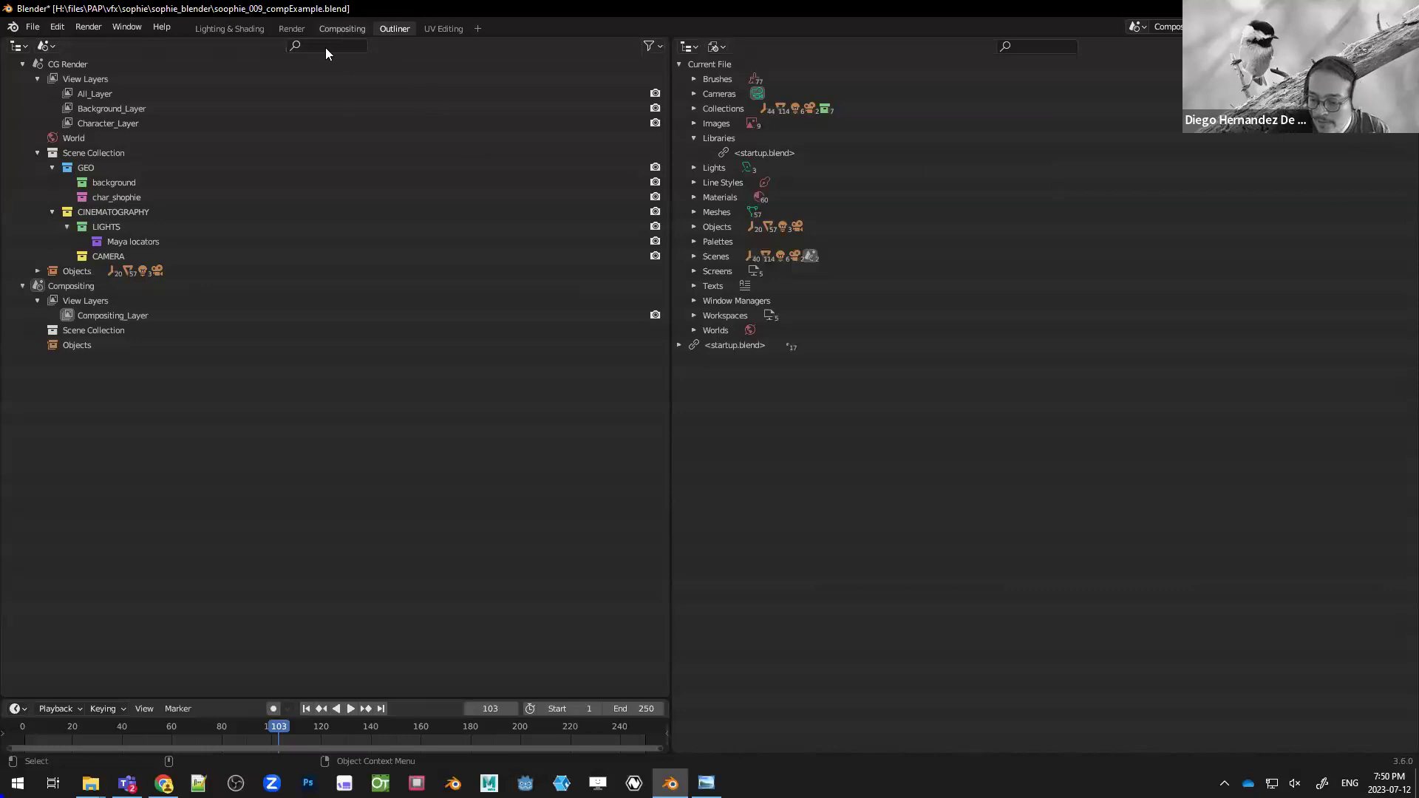
pyautogui.click(337, 31)
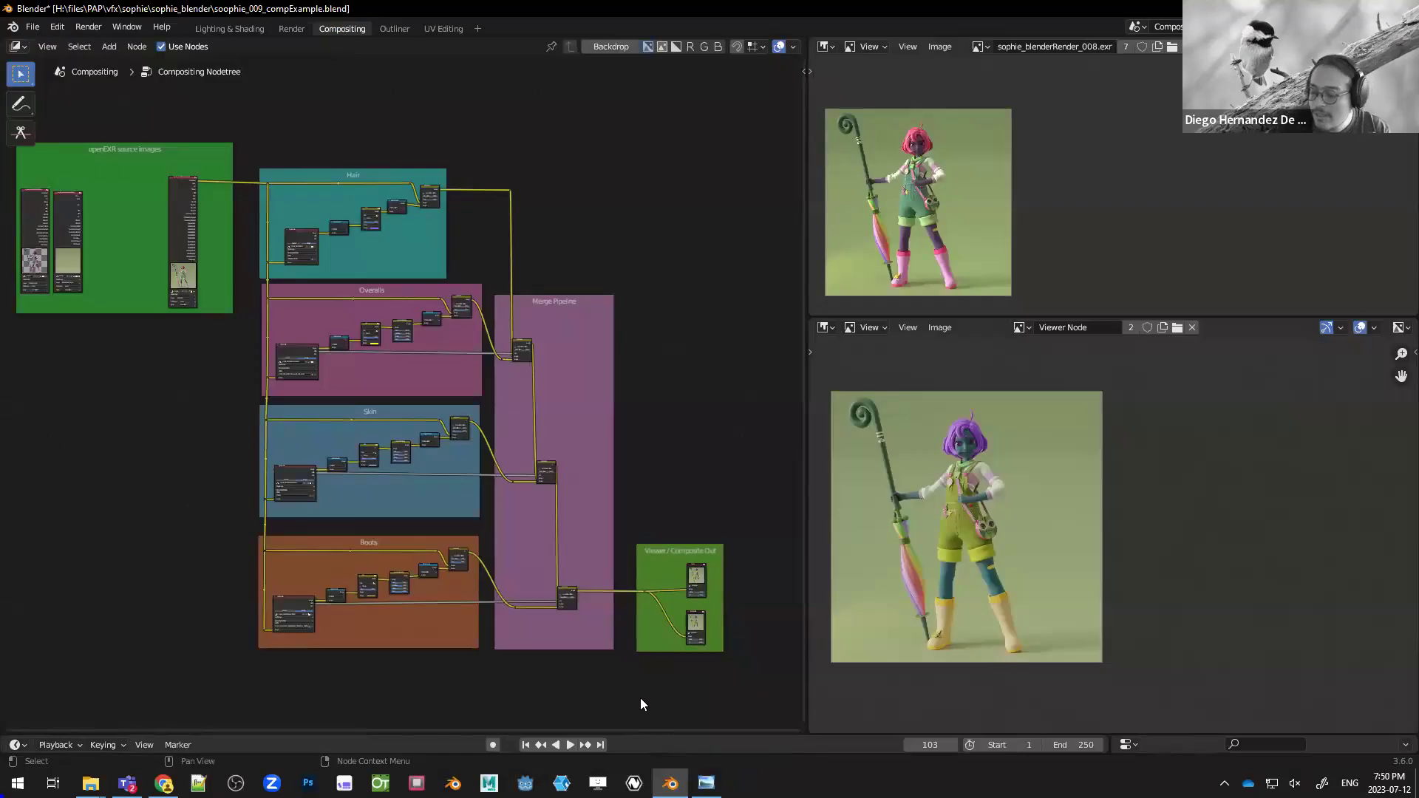
pyautogui.scroll(2, 712, 507)
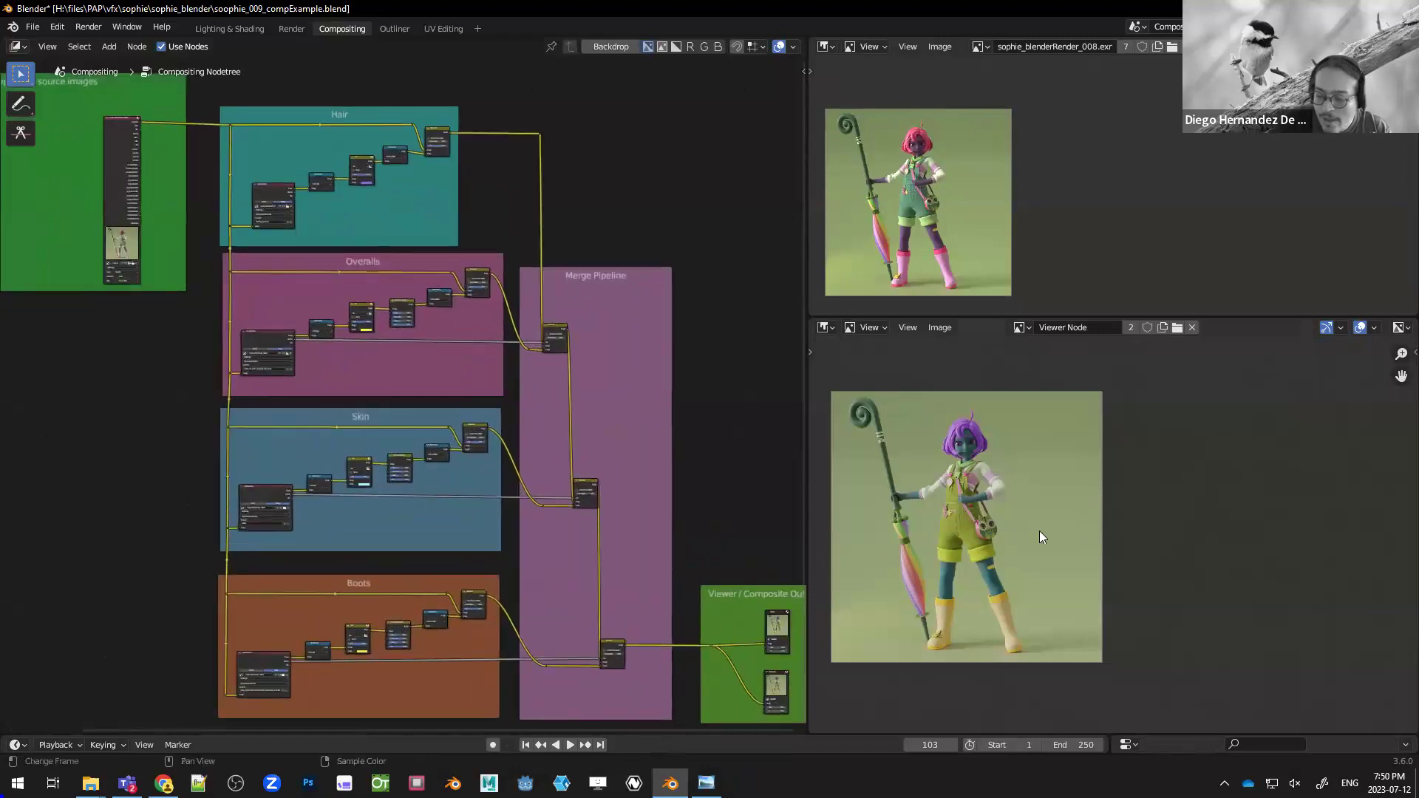
# - Mute the mix node in the Hair frame and the three merge nodes in the Merge Pipeline frame, and enlarge the source render
pyautogui.click(439, 145)
pyautogui.keyDown('shift'); pyautogui.click(555, 332); pyautogui.keyUp('shift')
pyautogui.keyDown('shift'); pyautogui.click(589, 487); pyautogui.keyUp('shift')
pyautogui.keyDown('shift'); pyautogui.click(614, 649); pyautogui.keyUp('shift')
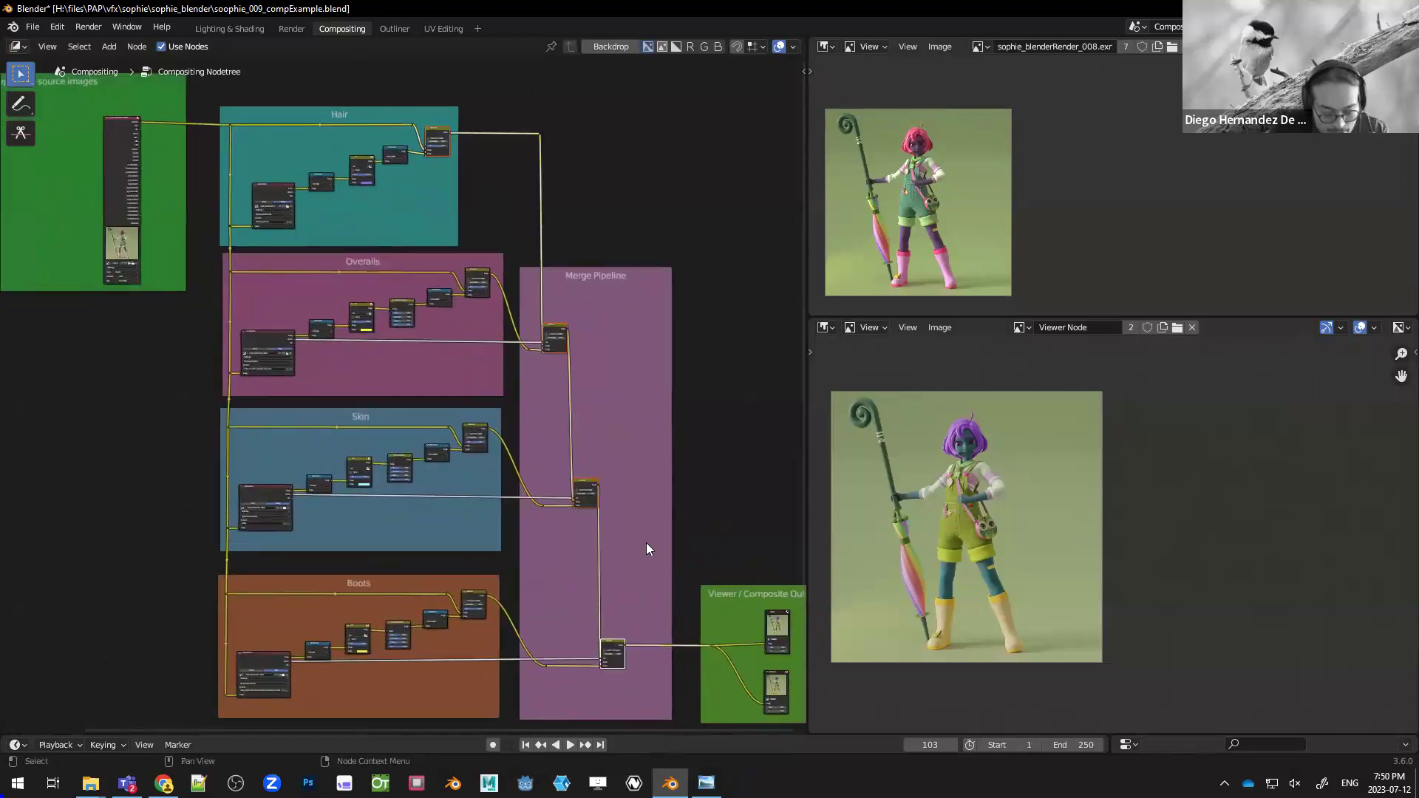
pyautogui.moveTo(929, 204); pyautogui.dragTo(1035, 240, button='middle')
pyautogui.scroll(2, 1012, 193)
pyautogui.click(535, 112)
# - Unmute the Hair, Overalls and Skin mix nodes one at a time, and select the Boots merge node
pyautogui.click(438, 146)
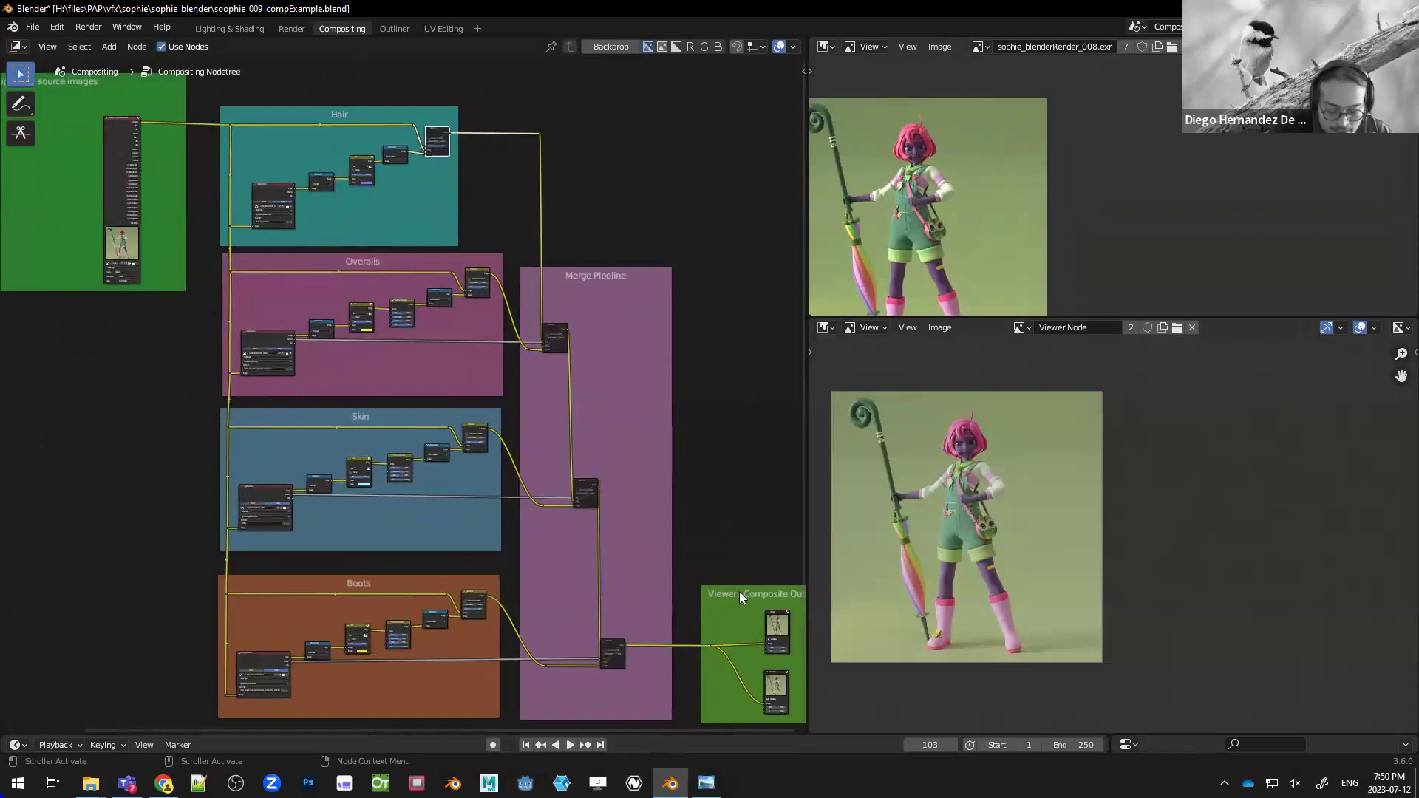
pyautogui.click(559, 331)
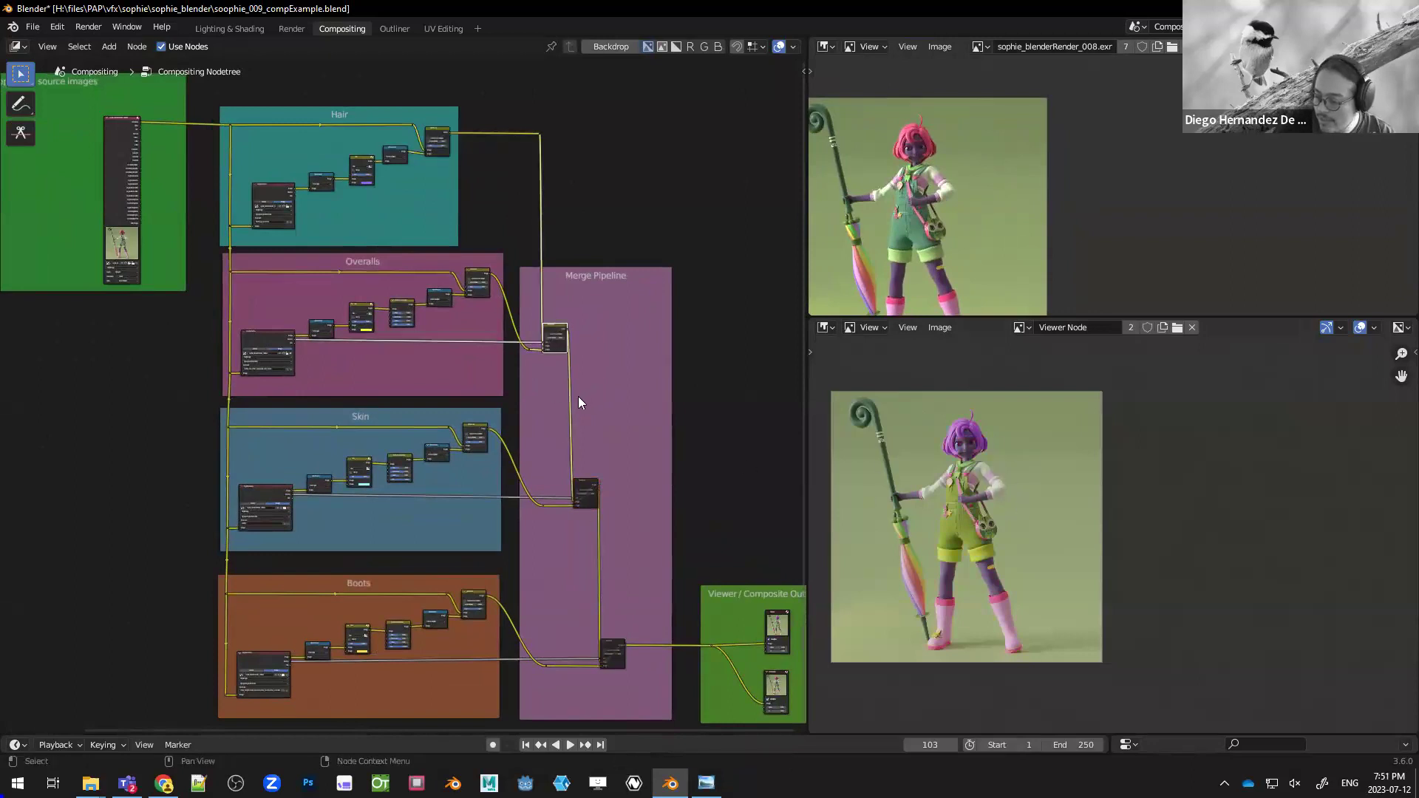
pyautogui.click(586, 492)
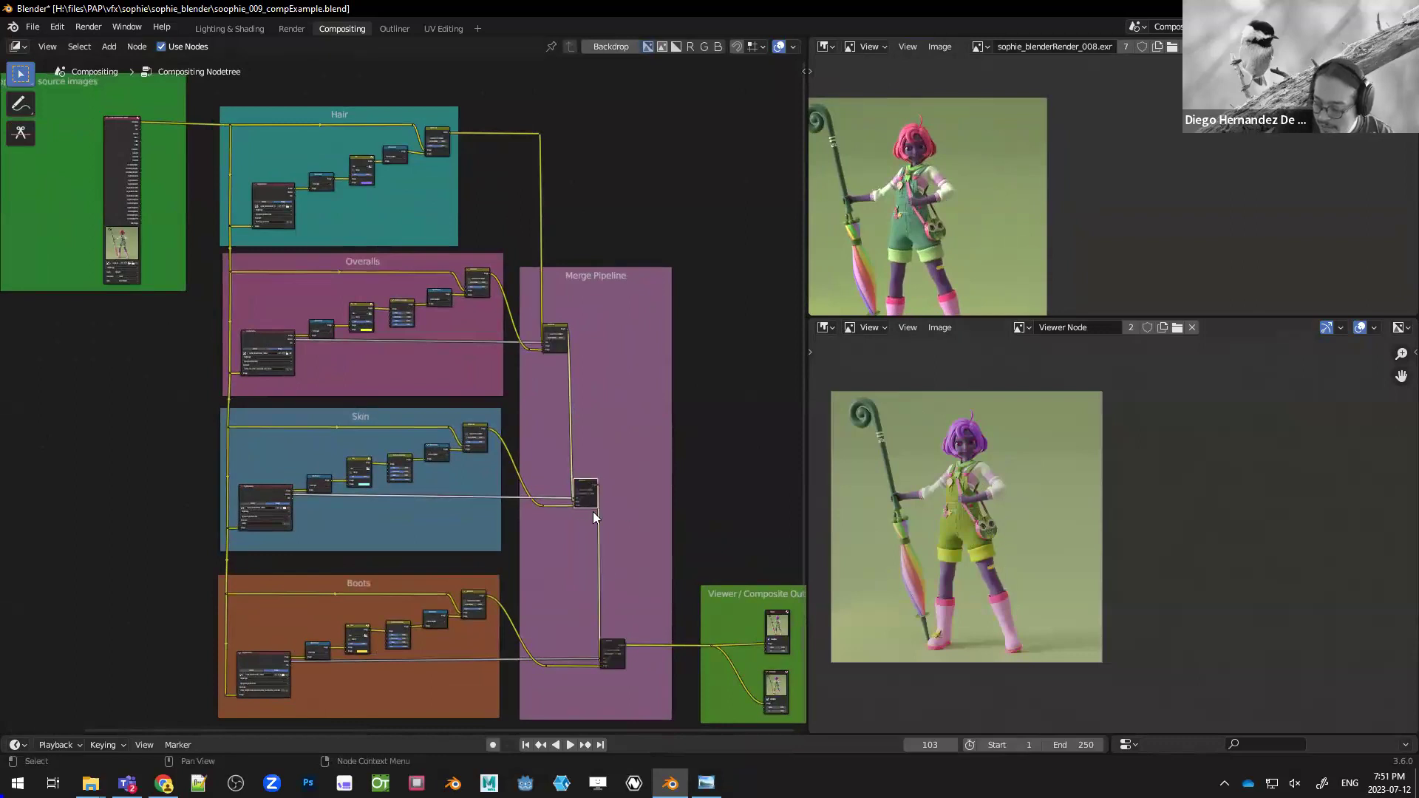
pyautogui.click(611, 647)
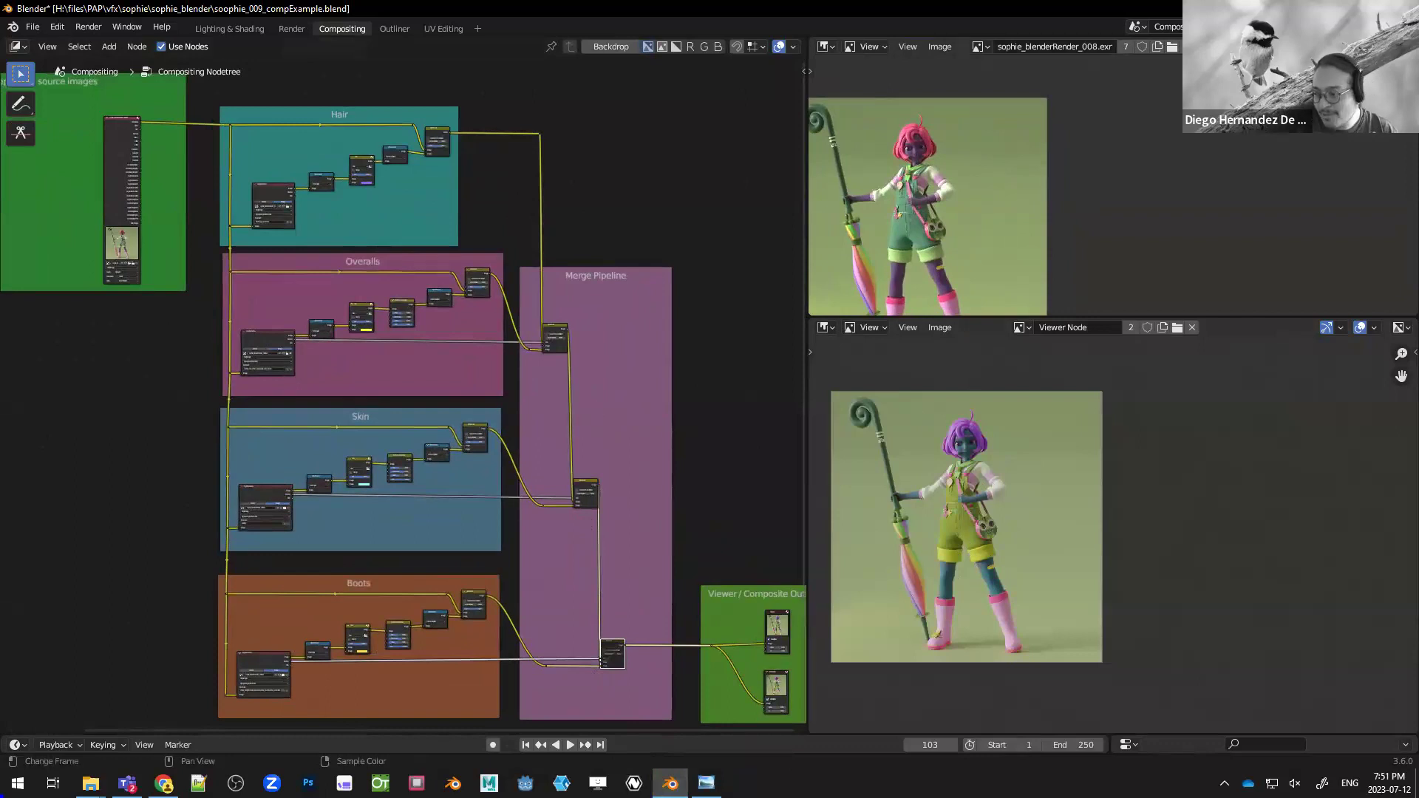
# - Return to the Lighting & Shading workspace
pyautogui.click(229, 28)
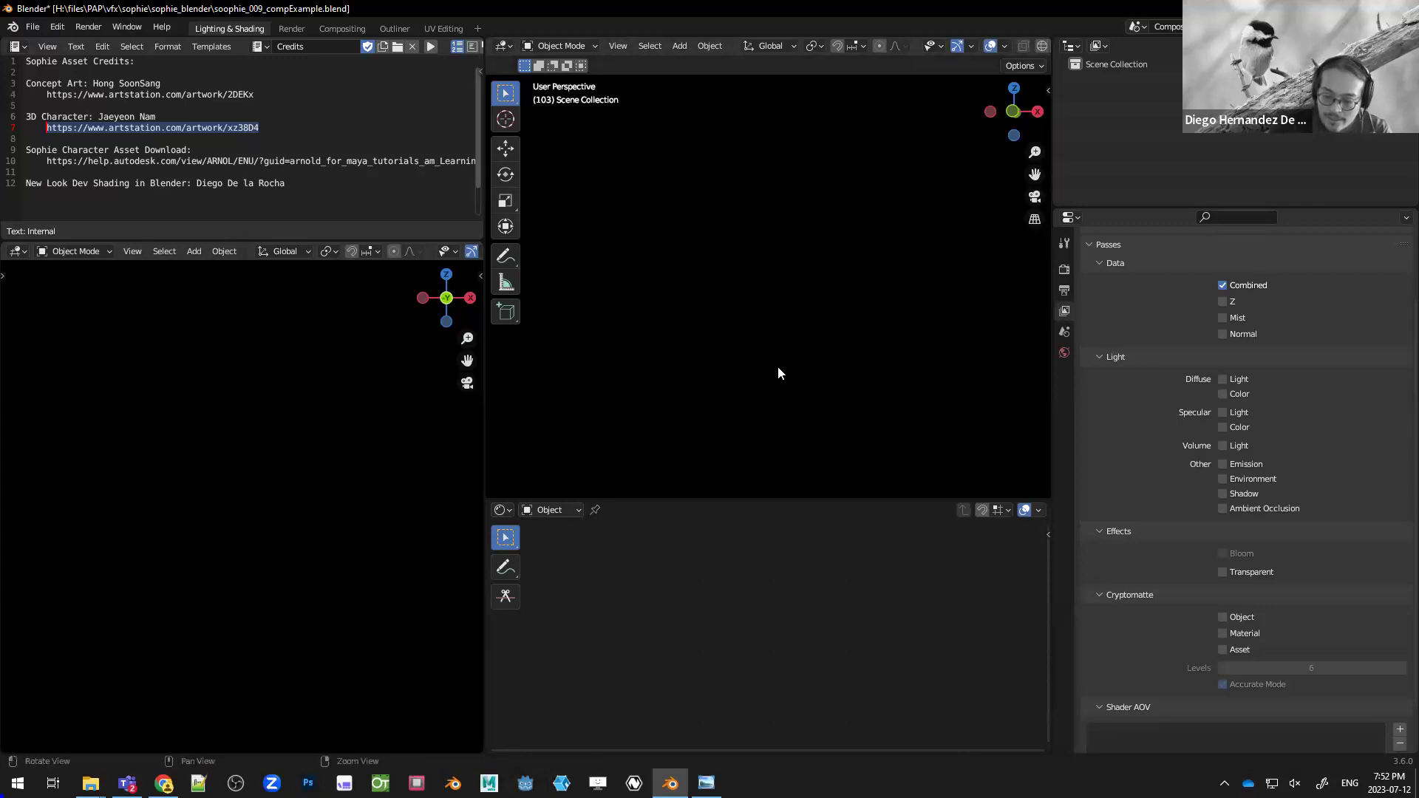
# - Switch the active scene from Compositing to CG Render
pyautogui.click(1135, 28)
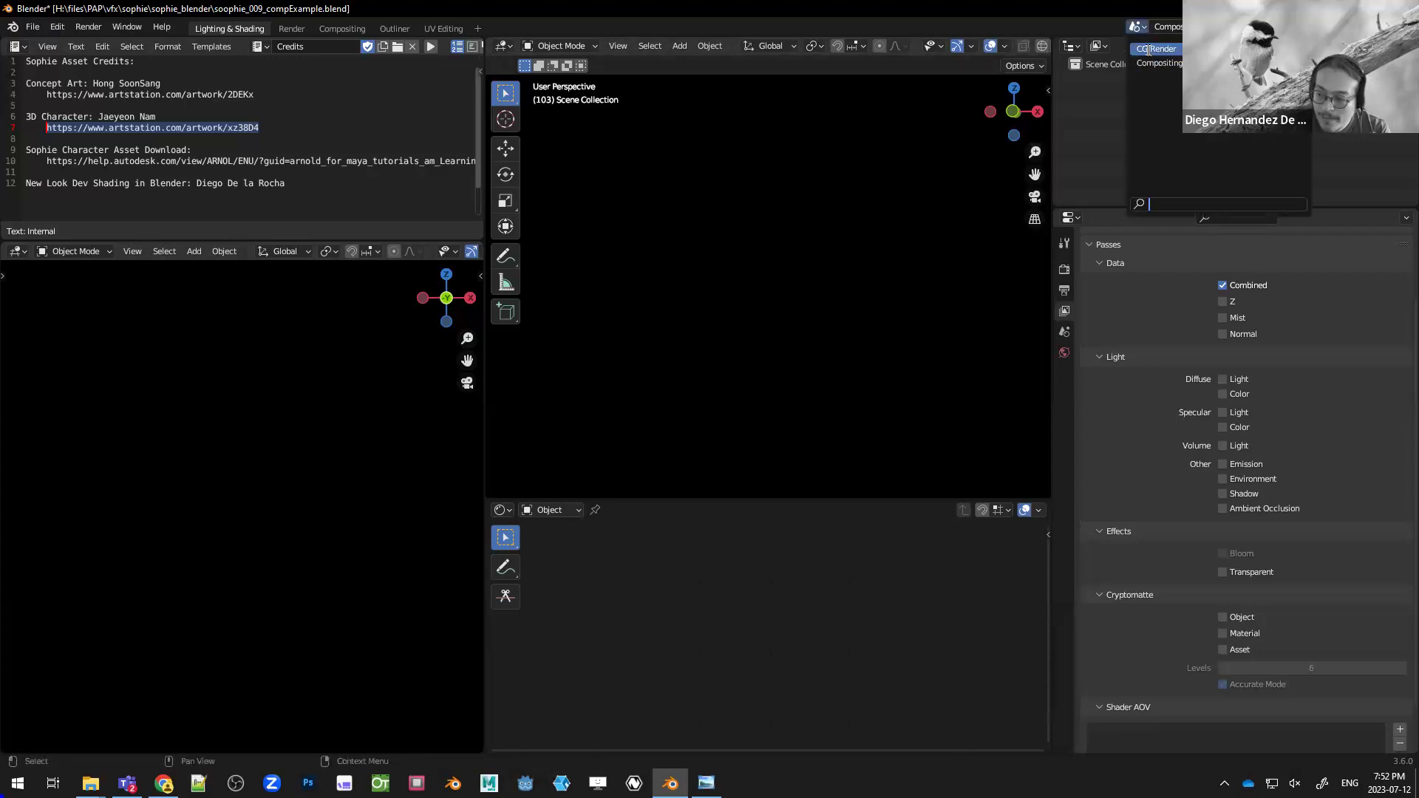
pyautogui.click(1147, 50)
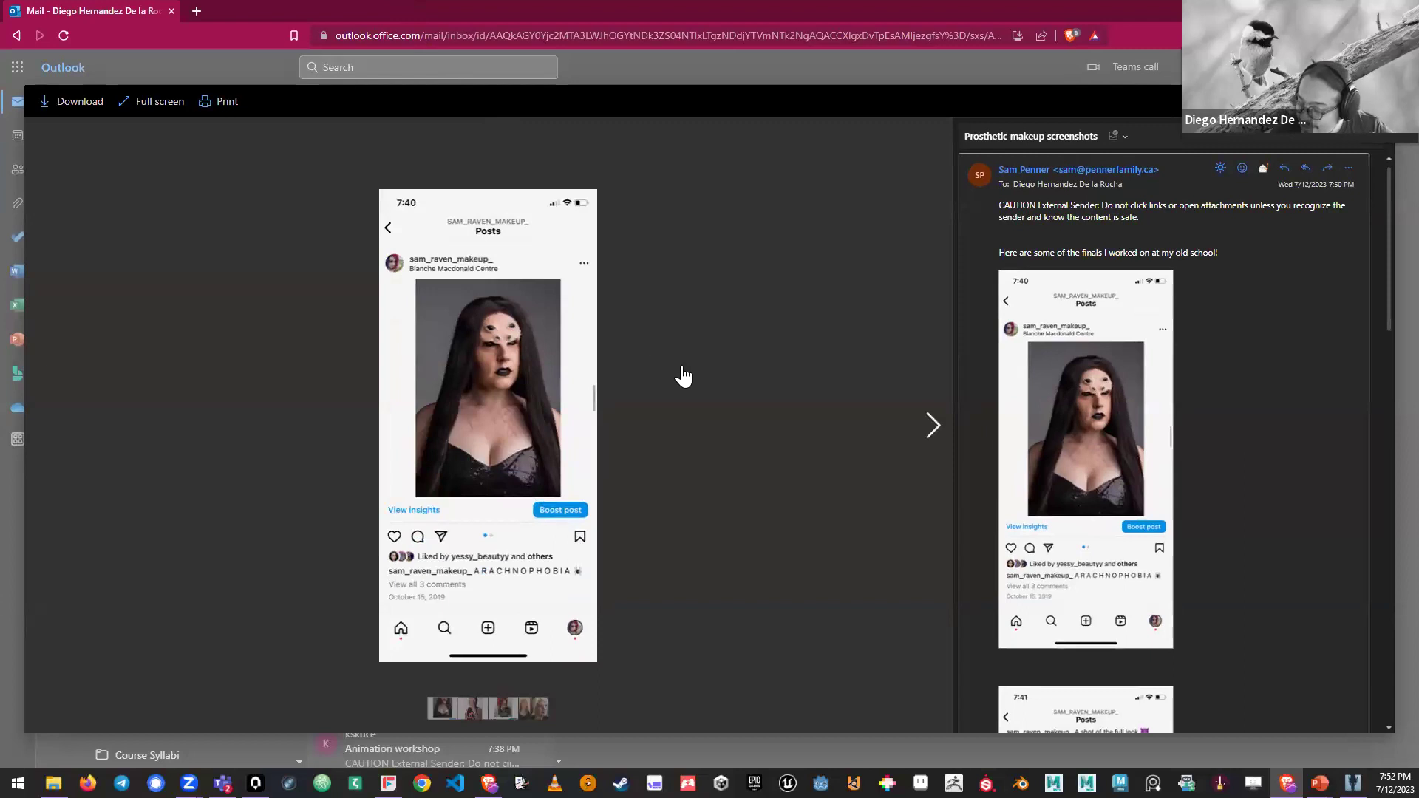
# - In Outlook on the web, browse the attached prosthetic makeup screenshots through to the aging before-and-after photo and examine it up close
pyautogui.click(932, 433)
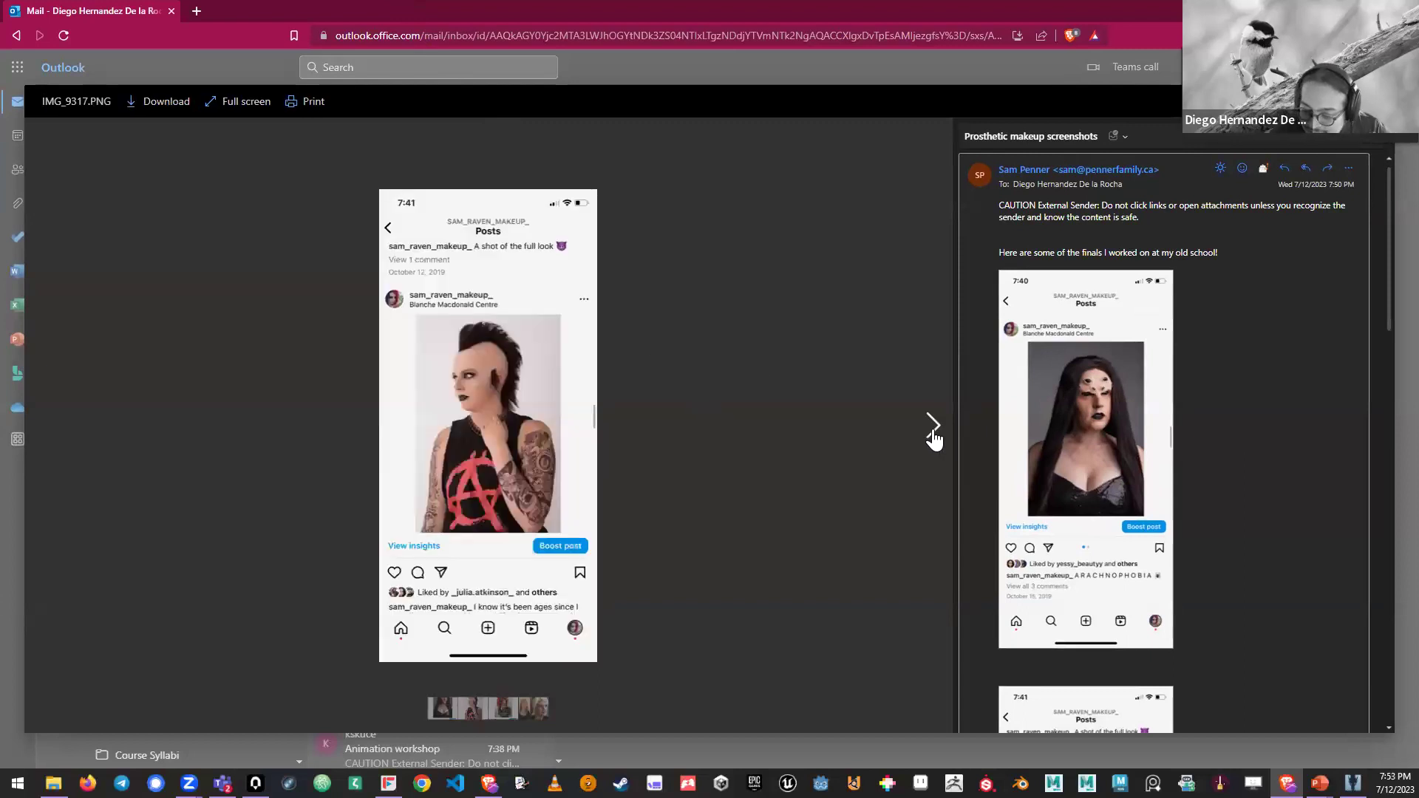
pyautogui.click(933, 433)
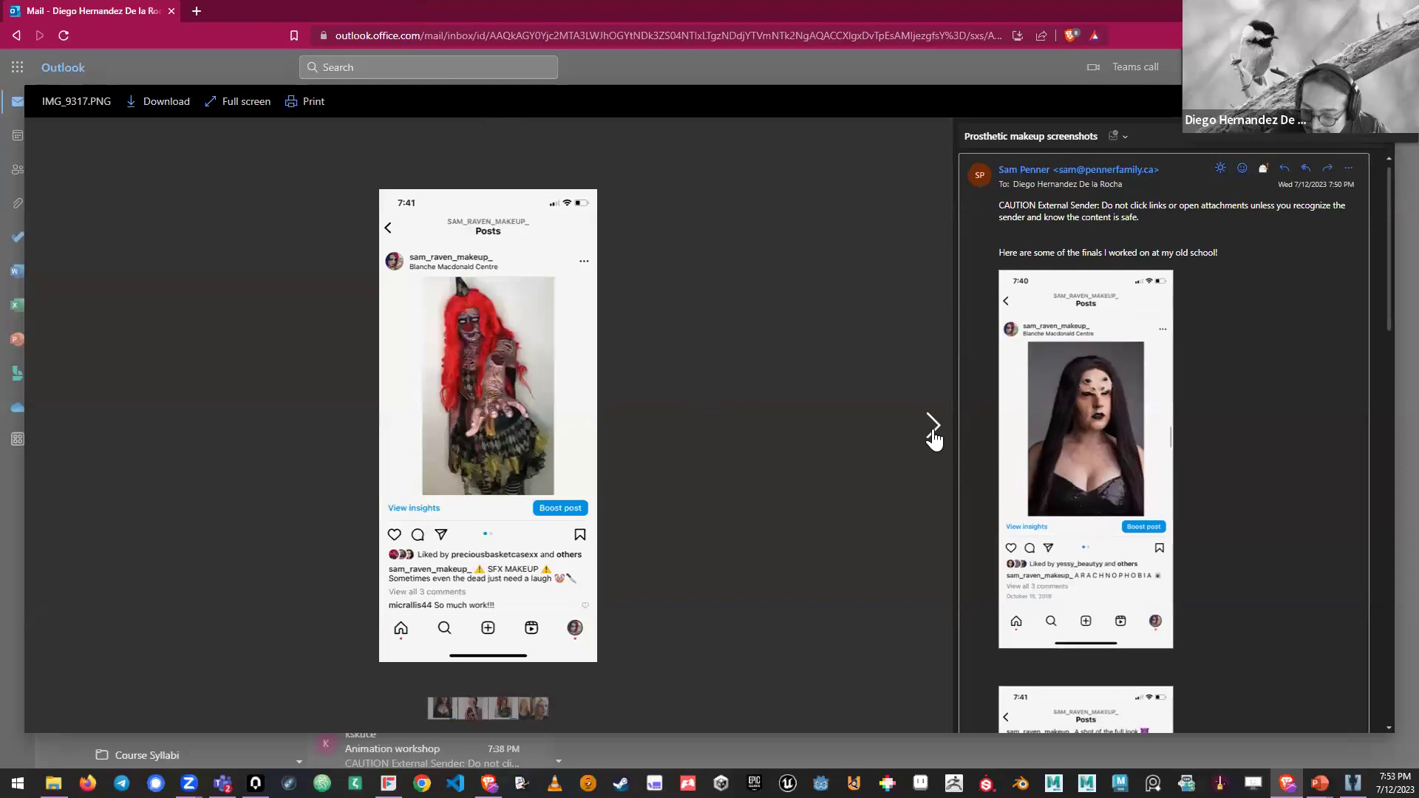
pyautogui.click(933, 433)
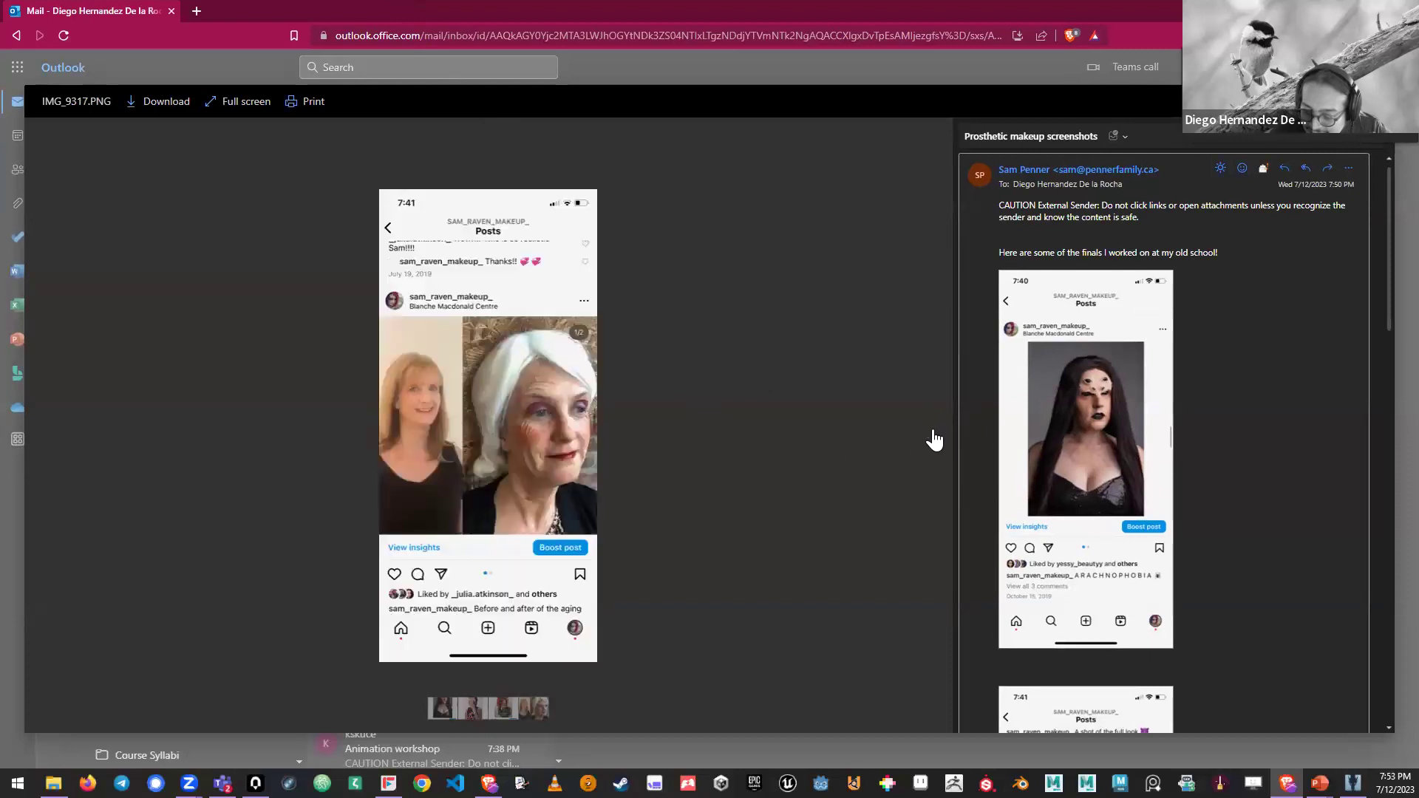
pyautogui.click(465, 403)
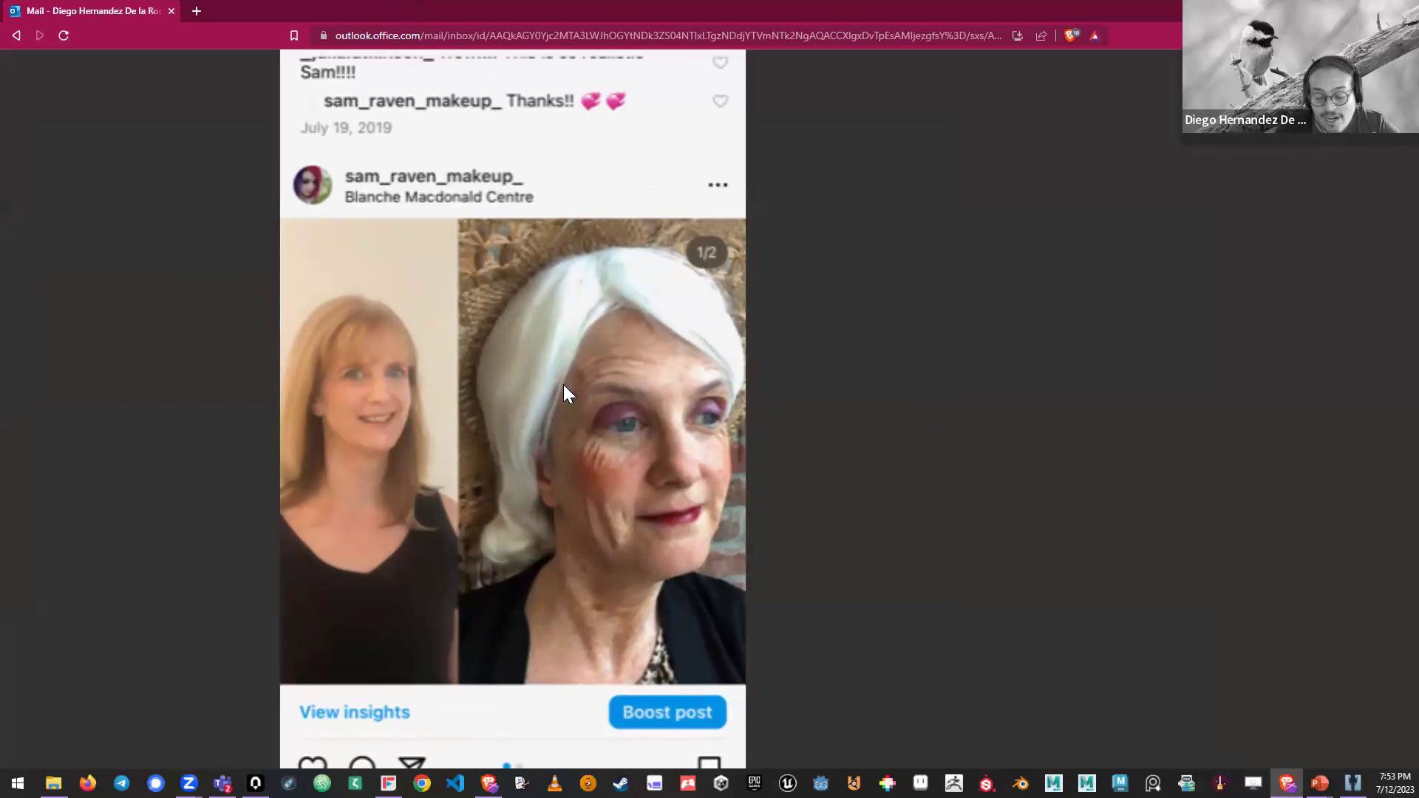
pyautogui.click(615, 409)
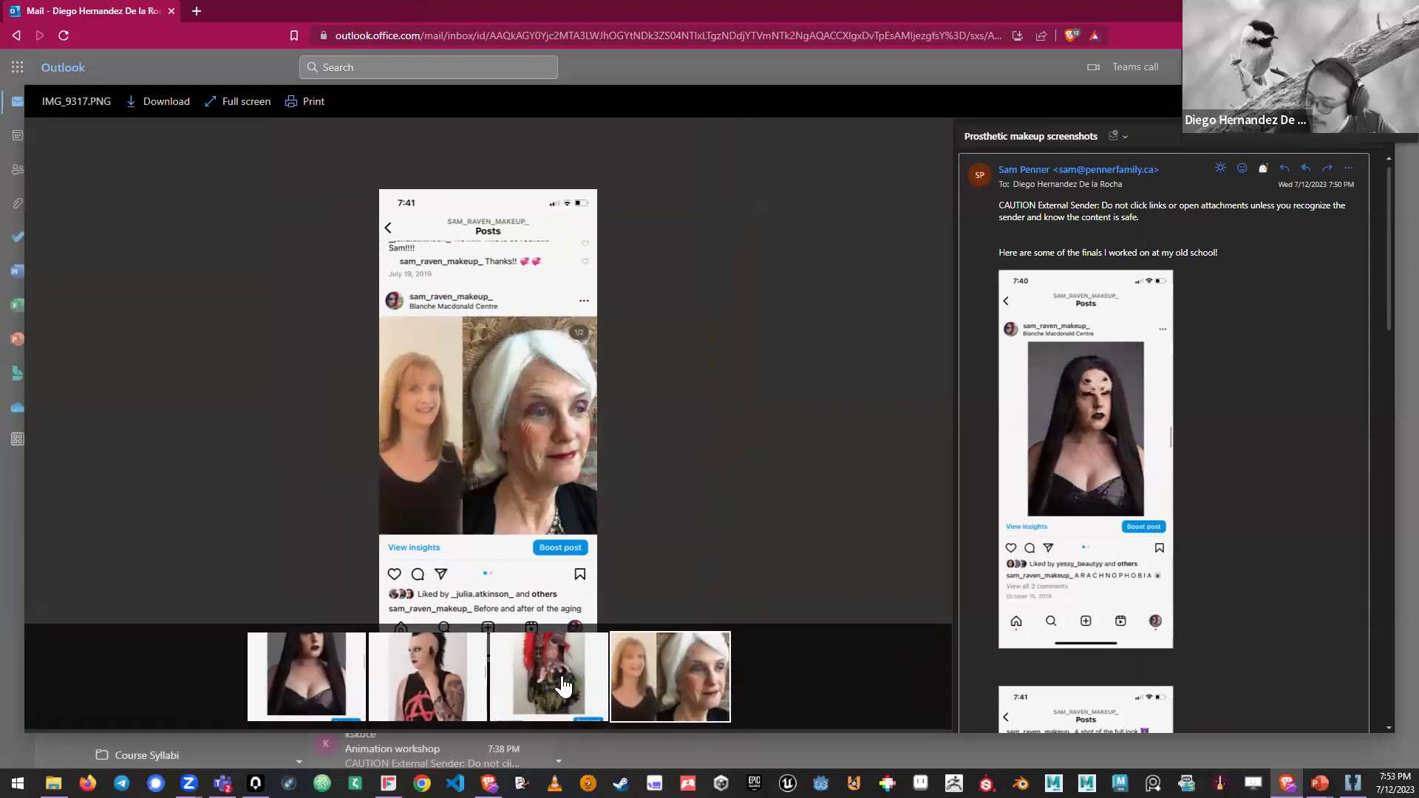
# - Go back through the attached makeup images to the Arachnophobia post and examine its facial prosthetics up close
pyautogui.click(531, 680)
pyautogui.click(441, 682)
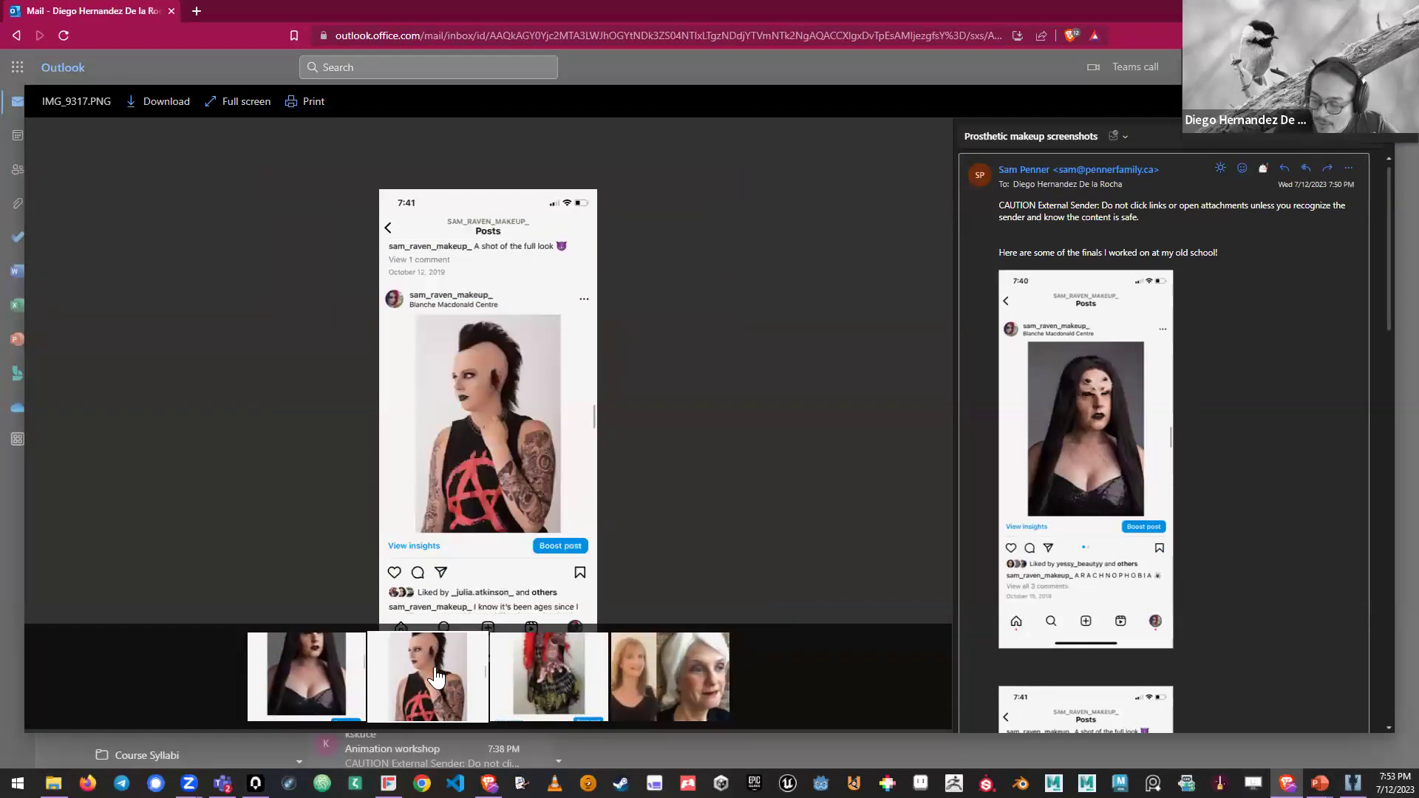
pyautogui.click(345, 687)
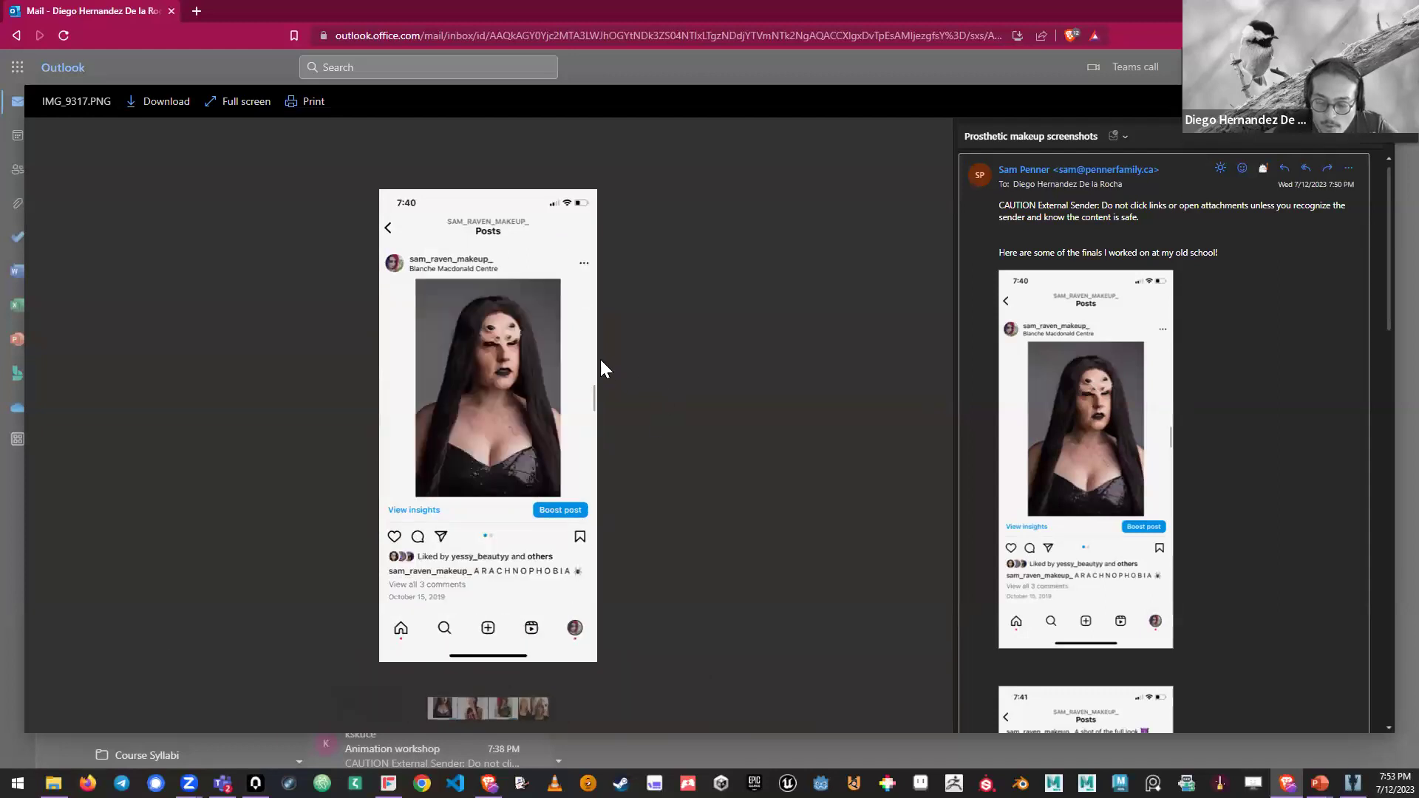
pyautogui.keyDown('ctrl'); pyautogui.scroll(5, 600, 357); pyautogui.keyUp('ctrl')
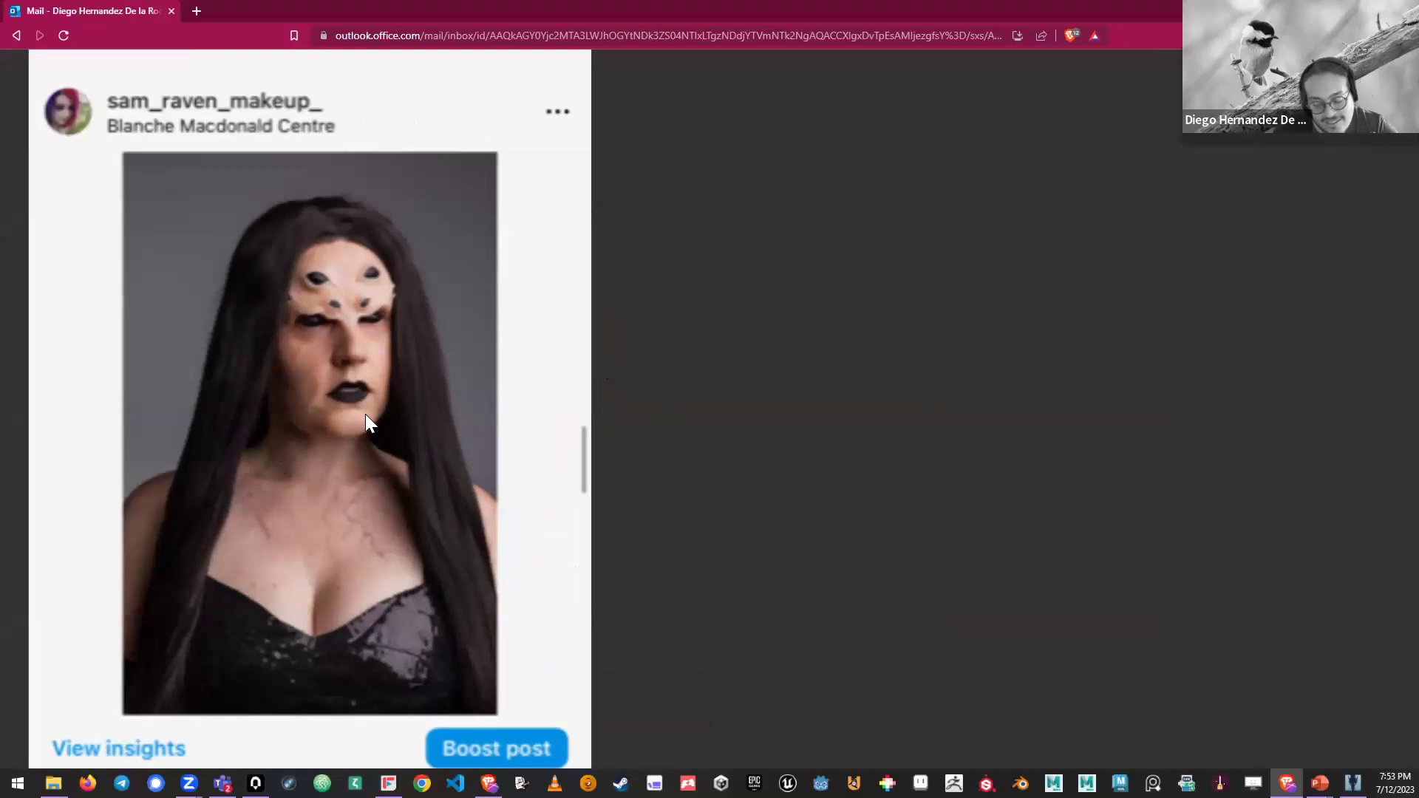
pyautogui.keyDown('ctrl'); pyautogui.scroll(-3, 449, 398); pyautogui.keyUp('ctrl')
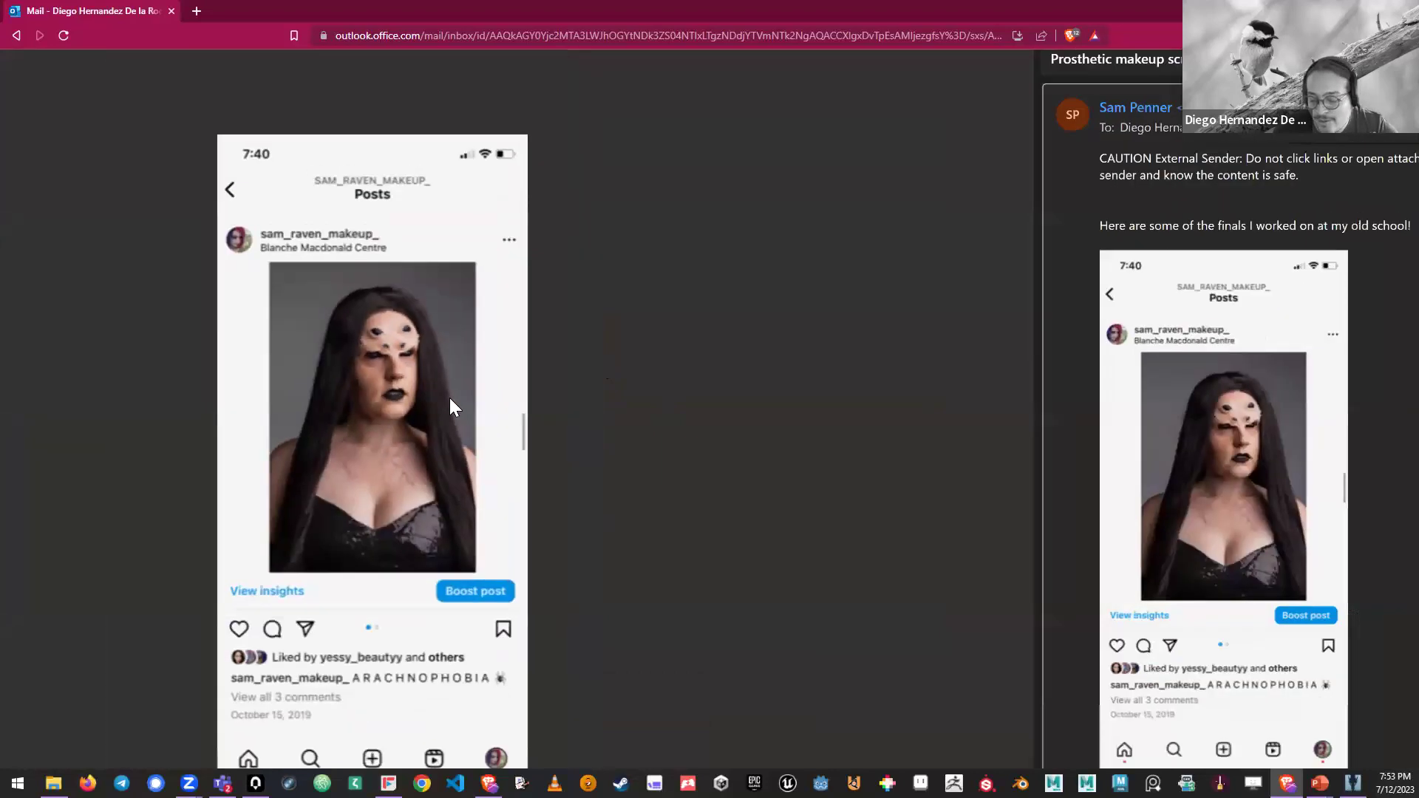